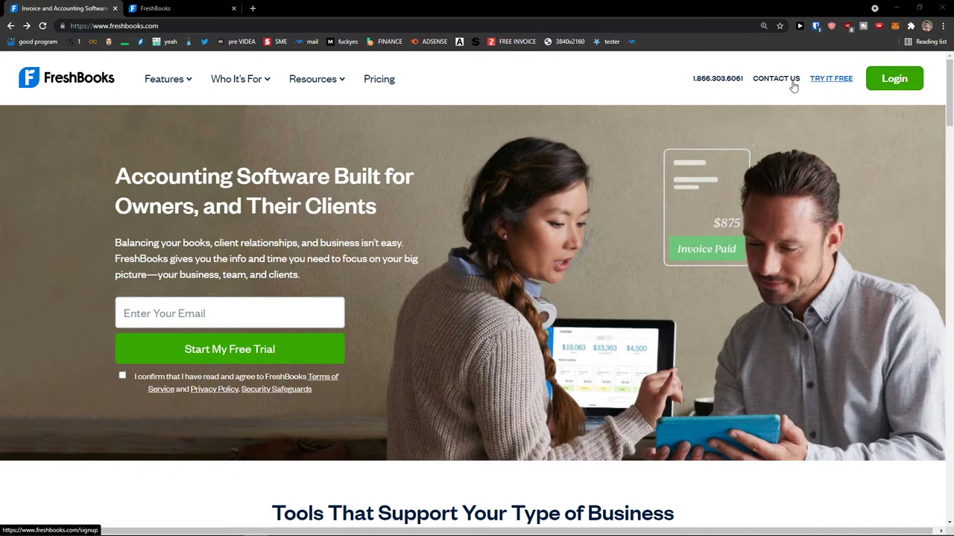
# Step: Switch to the FreshBooks 'Try FreshBooks Free' signup tab
pyautogui.click(203, 6)
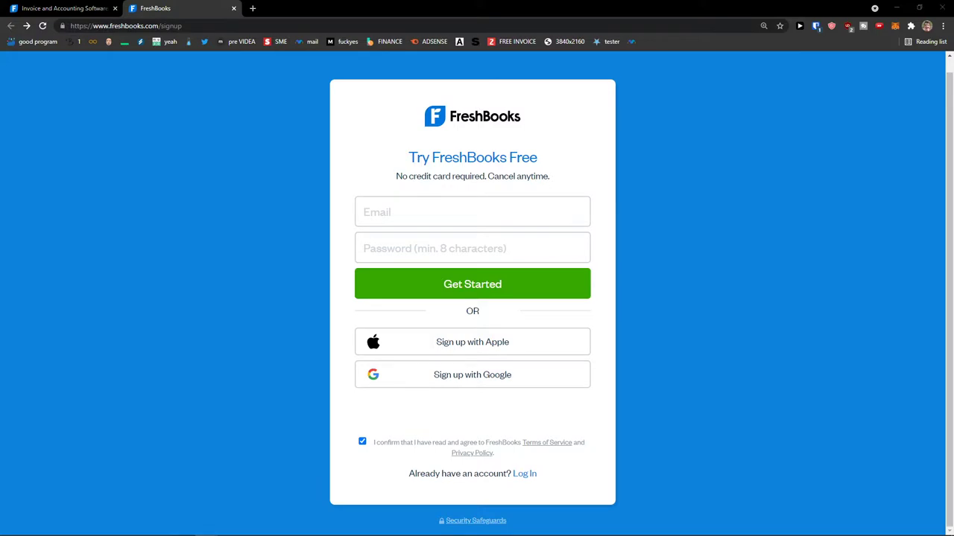
# Step: Sign up with the account e-mail and password, then bring the Gmail verification email into this window
pyautogui.click(404, 204)
pyautogui.write('m')
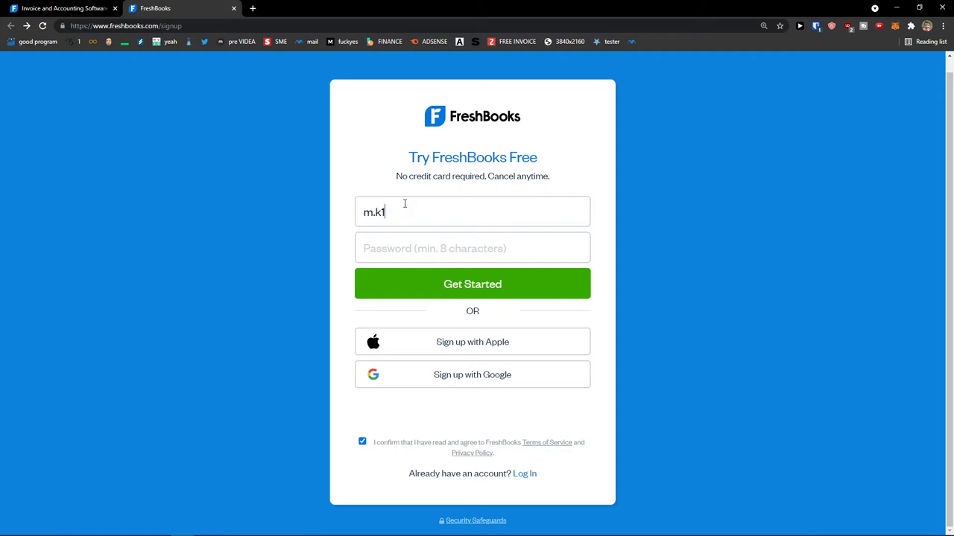
pyautogui.press('BackSpace')
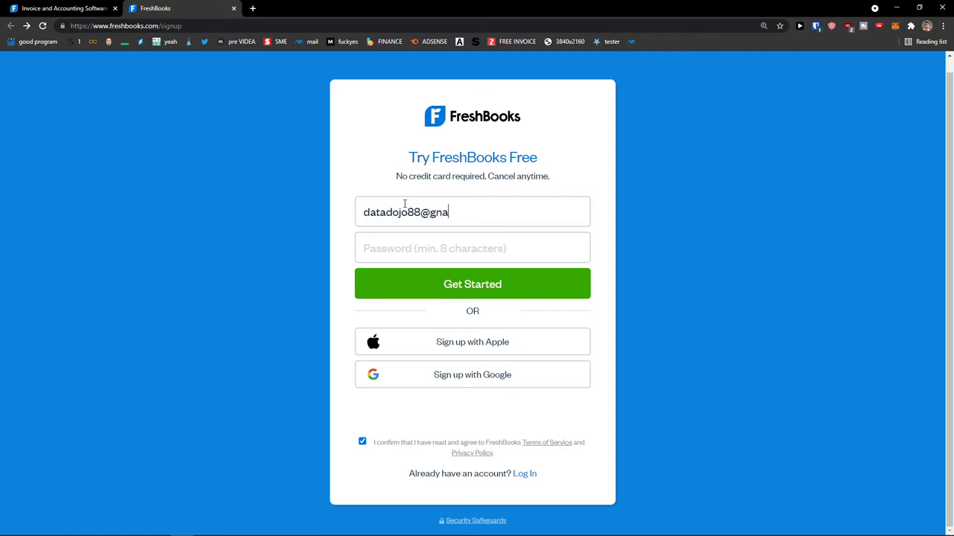
pyautogui.press('Tab')
pyautogui.write('***')
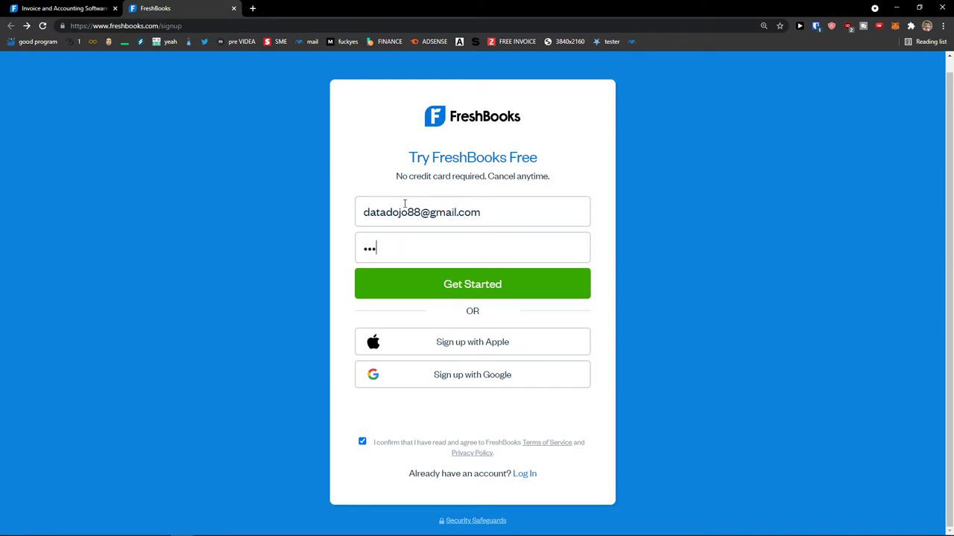
pyautogui.click(461, 281)
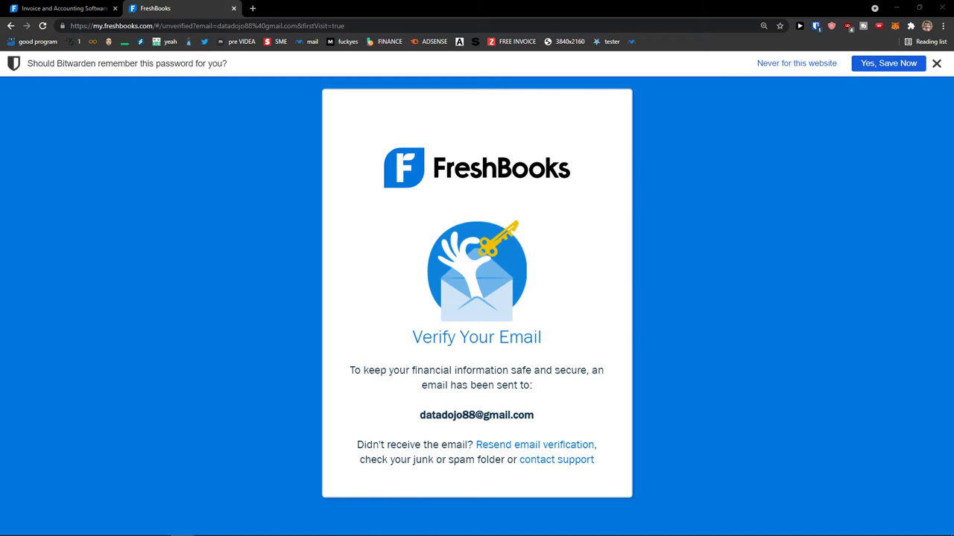
pyautogui.moveTo(405, 57); pyautogui.dragTo(304, 10)
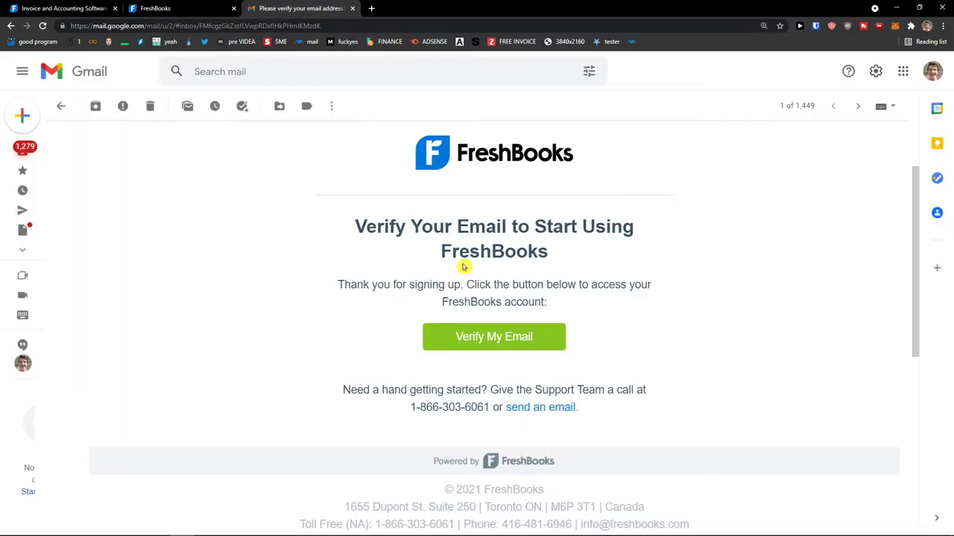
# Step: Verify the account from the email and move the new FreshBooks tab beside the others
pyautogui.click(507, 345)
pyautogui.moveTo(428, 11); pyautogui.dragTo(301, 6)
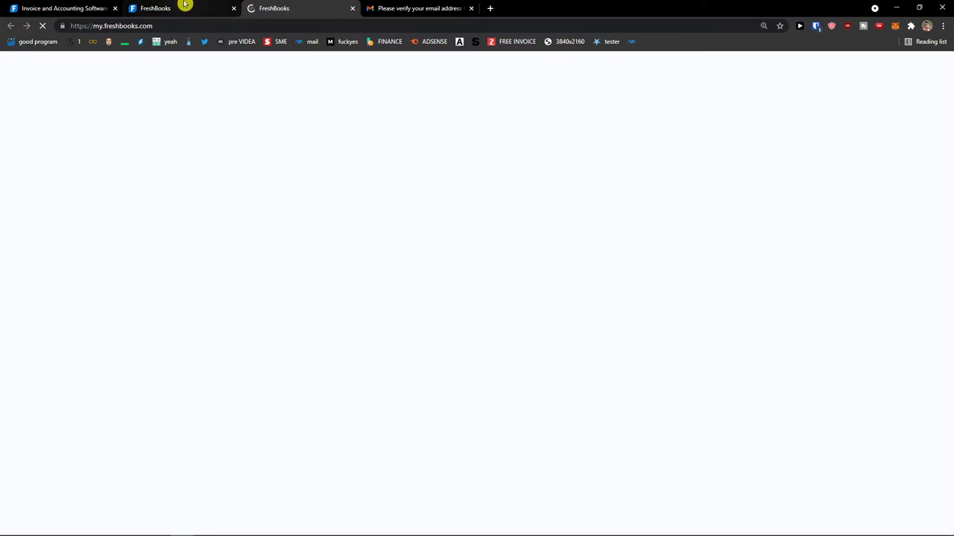
pyautogui.moveTo(272, 9); pyautogui.dragTo(170, 6)
pyautogui.moveTo(357, 534)
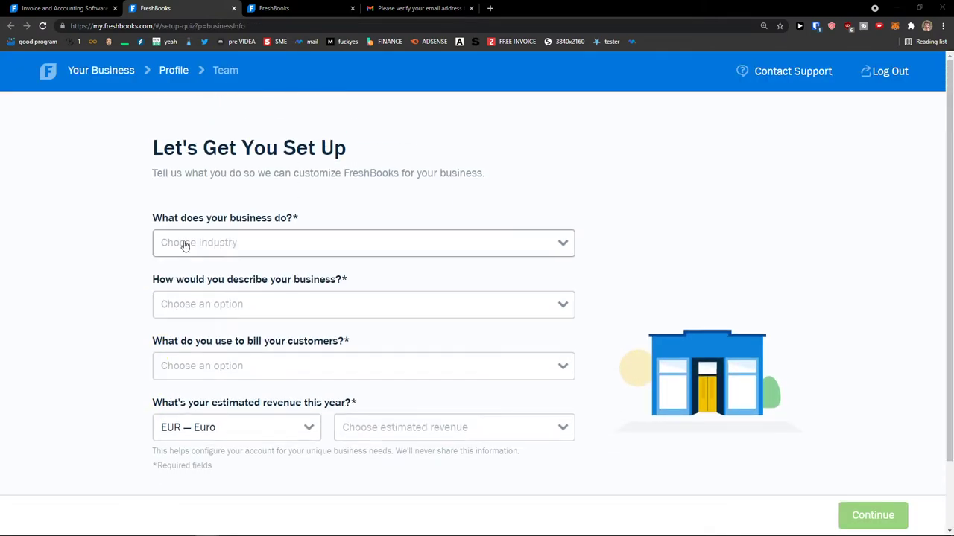
# Step: Set the industry to Marketing, Communications & Media and the business to full-time for over a year
pyautogui.click(184, 246)
pyautogui.scroll(-1, 279, 313)
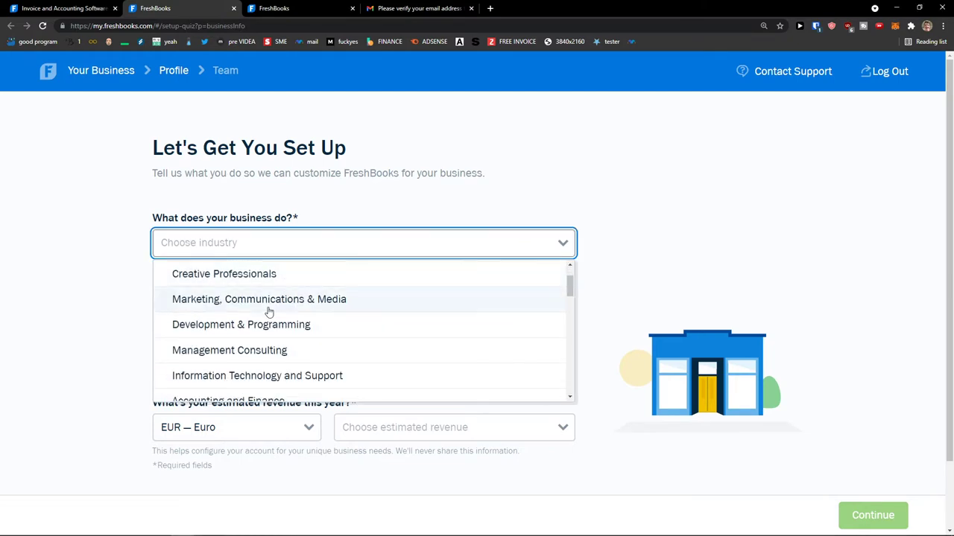
pyautogui.click(257, 302)
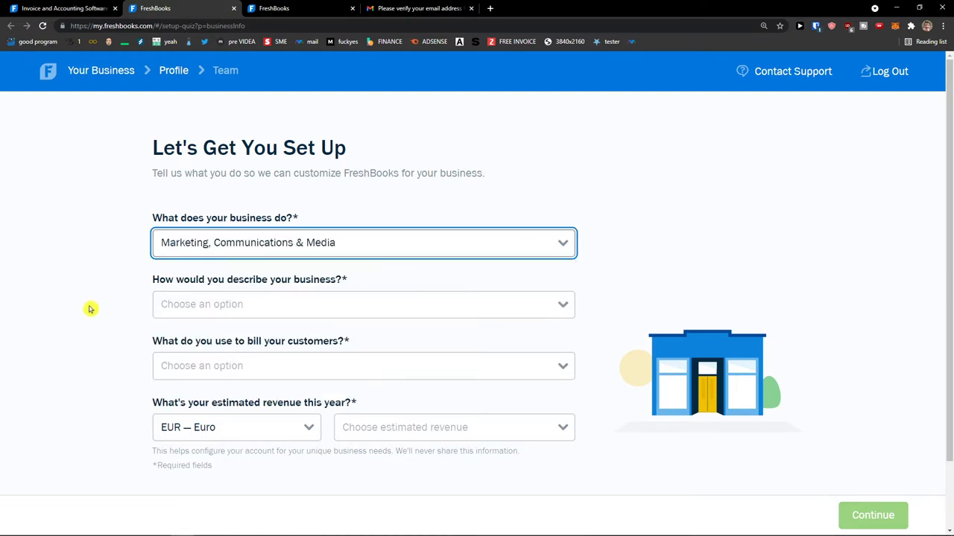
pyautogui.click(177, 308)
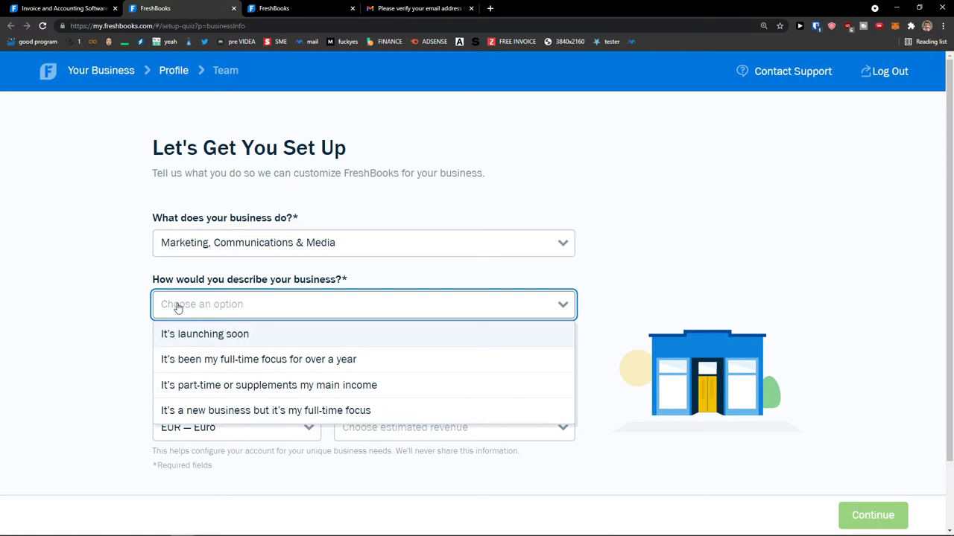
pyautogui.click(234, 365)
# Step: Choose Spreadsheets and Word documents billing and €76,000 to €500,000 revenue, then continue
pyautogui.click(194, 369)
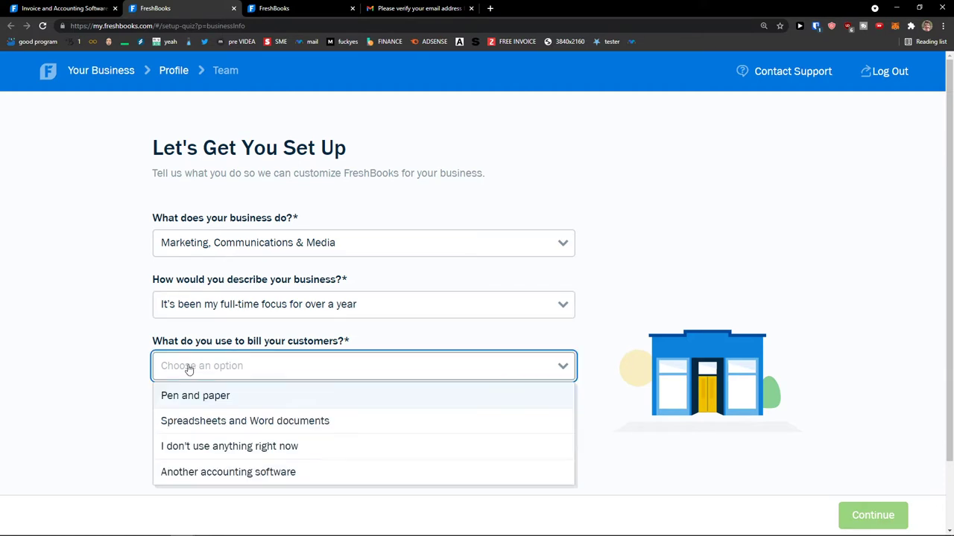
pyautogui.scroll(-1, 228, 432)
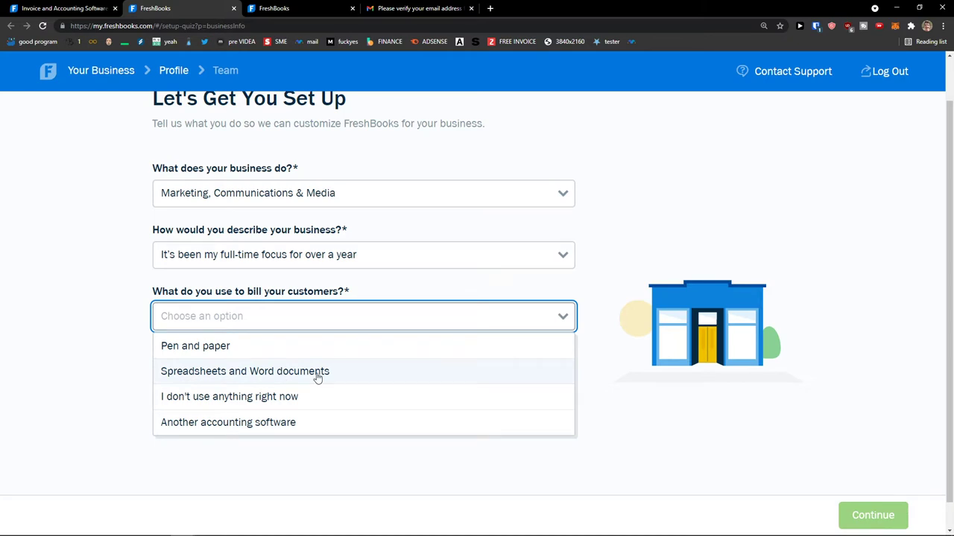
pyautogui.click(317, 373)
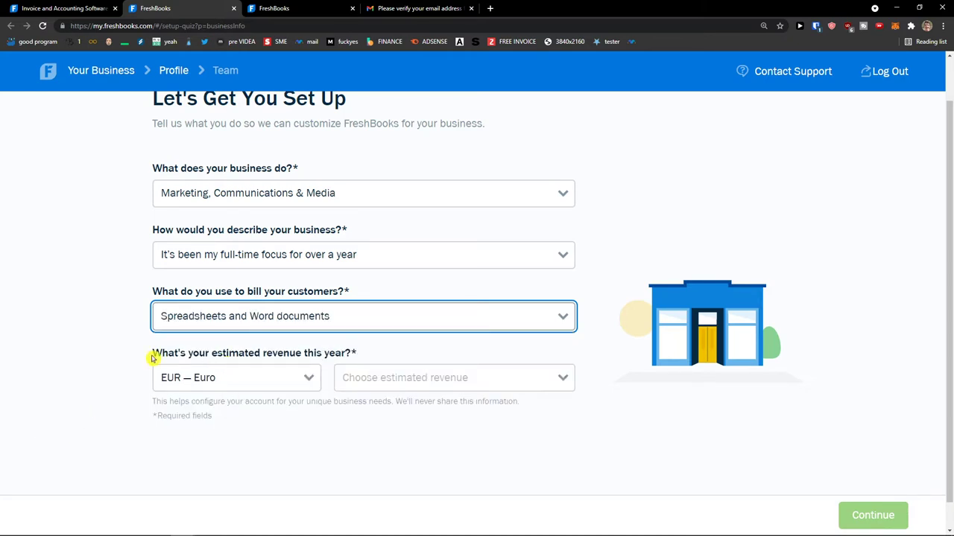
pyautogui.click(362, 377)
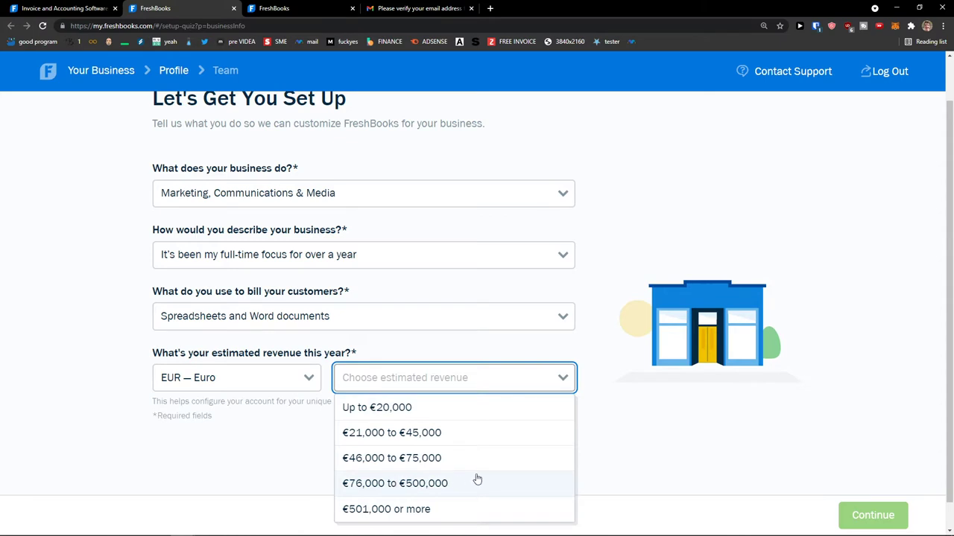
pyautogui.click(449, 491)
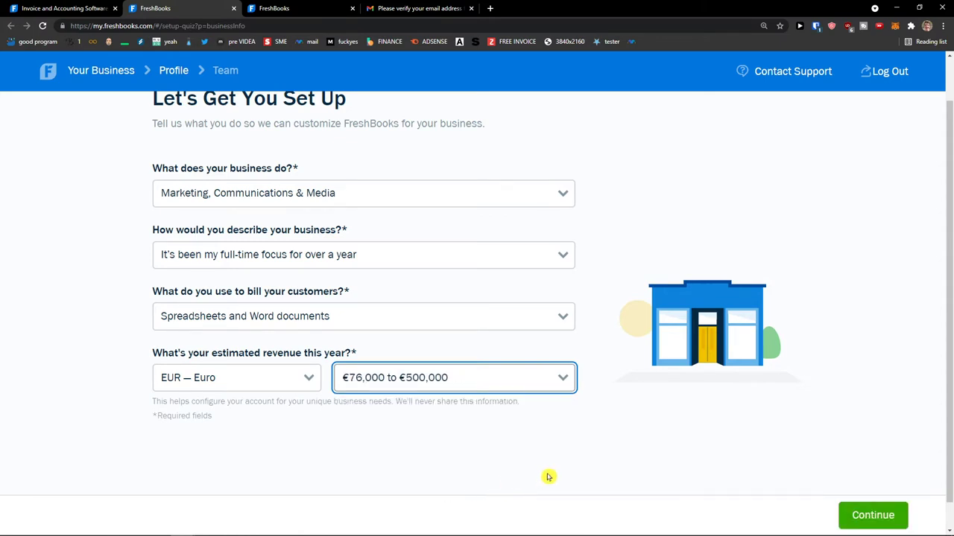
pyautogui.scroll(1, 802, 462)
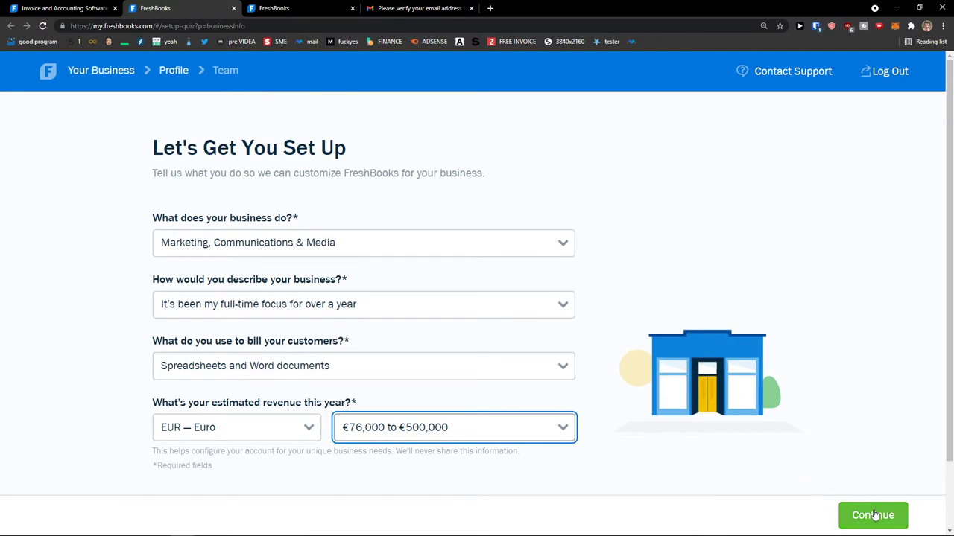
pyautogui.click(907, 502)
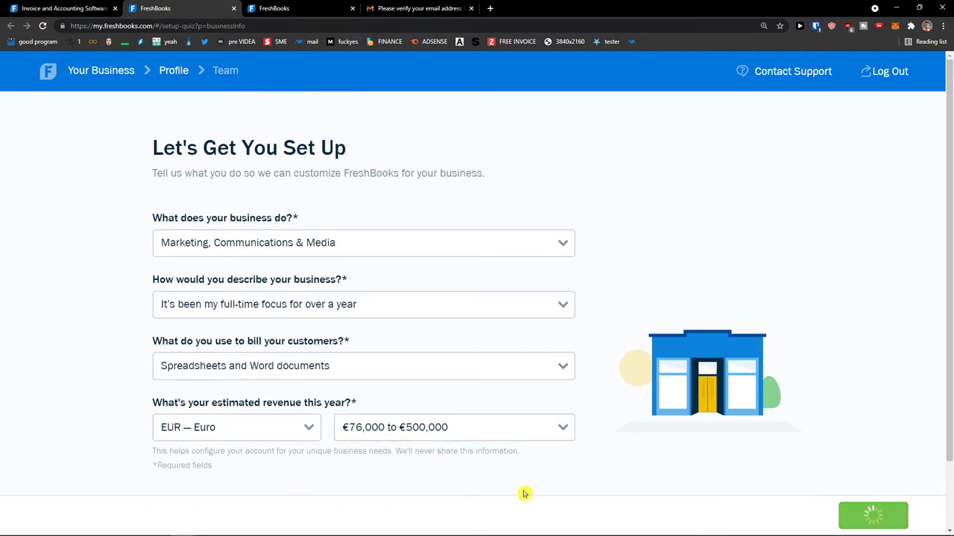
# Step: Fill in the owner's name and a phone number in the profile
pyautogui.click(260, 248)
pyautogui.press('Tab')
pyautogui.write('St')
pyautogui.press('Tab')
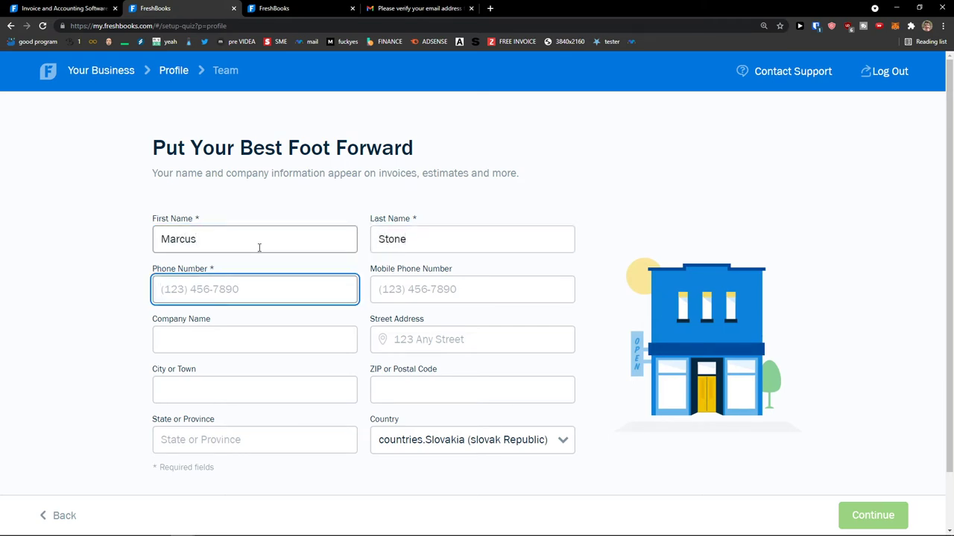
pyautogui.write('4412456')
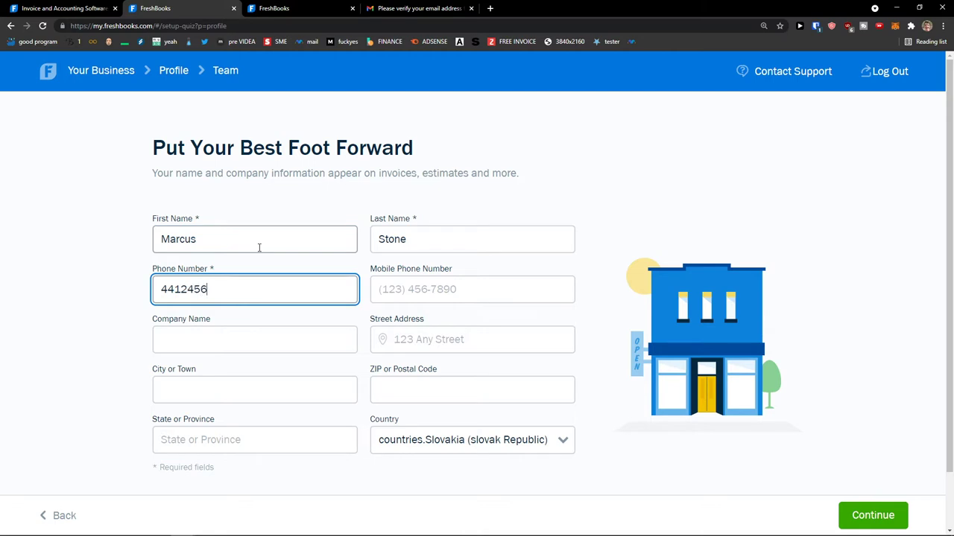
pyautogui.write('12')
pyautogui.press('Tab')
# Step: Replace the mistyped phone number with the pasted contact phone number
pyautogui.click(276, 279)
pyautogui.doubleClick(249, 288)
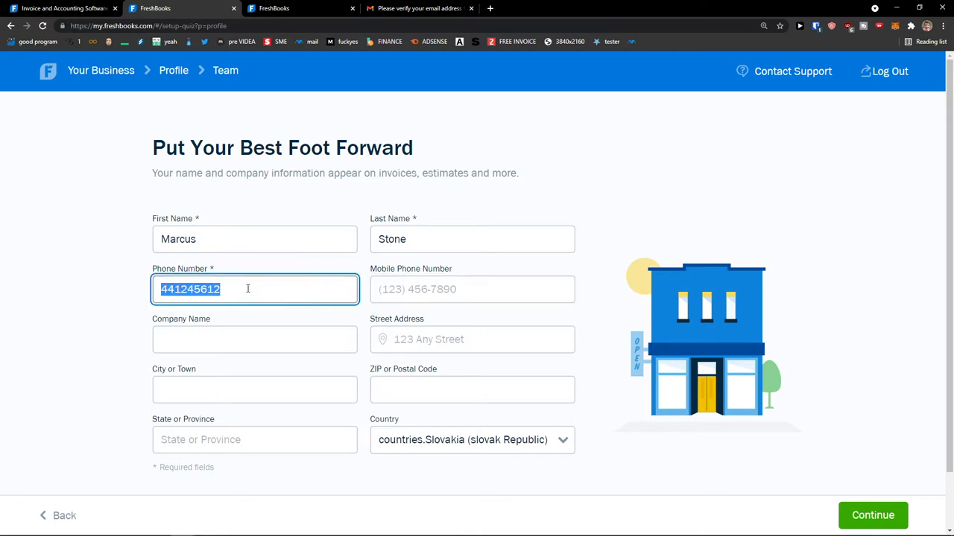
pyautogui.press('BackSpace')
pyautogui.hotkey('alt', 'Tab')
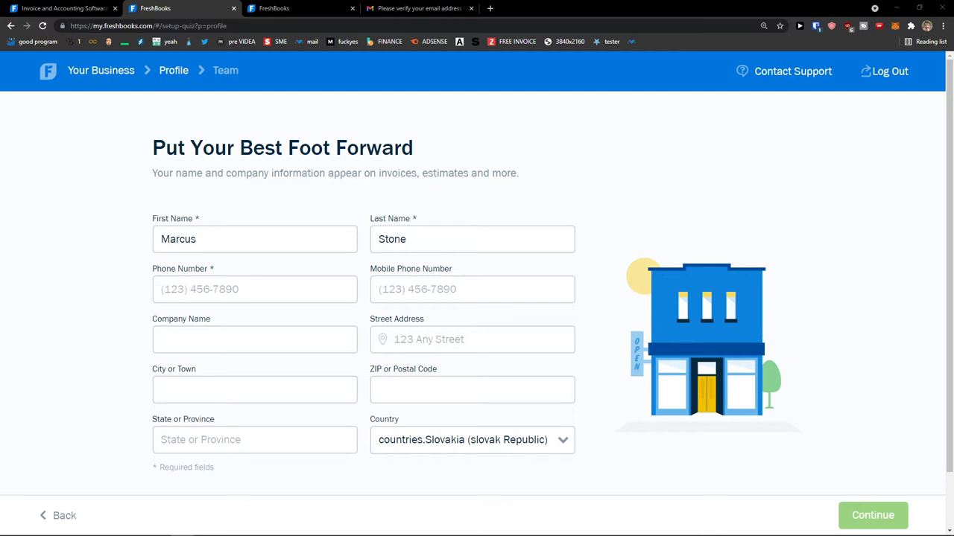
pyautogui.click(217, 292)
pyautogui.hotkey('ctrl', 'v')
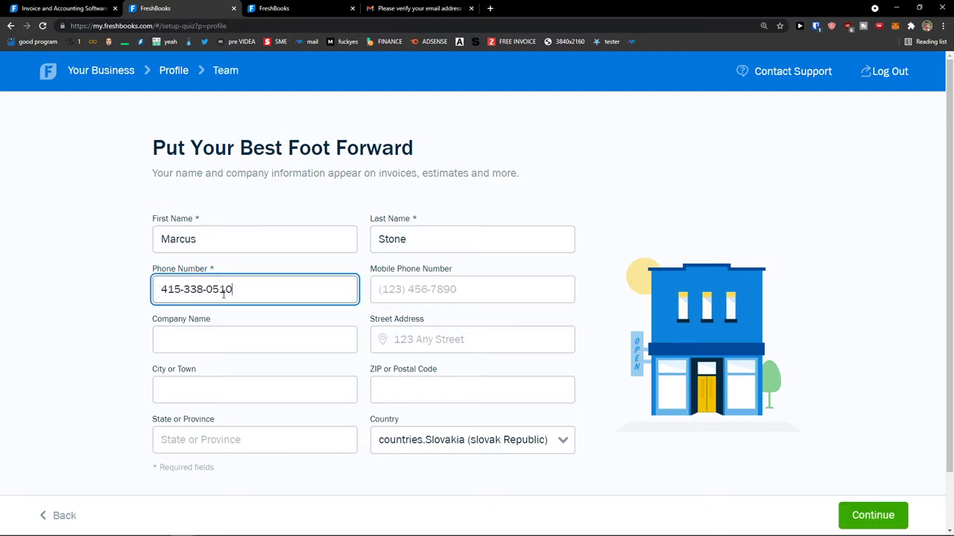
pyautogui.click(446, 301)
# Step: Enter the company name and paste in the company's street address
pyautogui.click(255, 343)
pyautogui.write('Sun wei LLC')
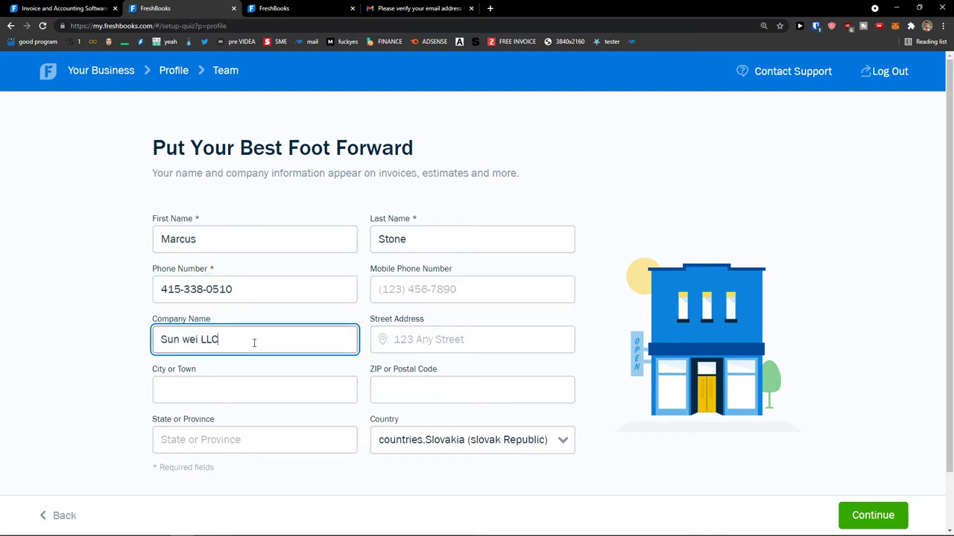
pyautogui.click(396, 341)
pyautogui.write('qa')
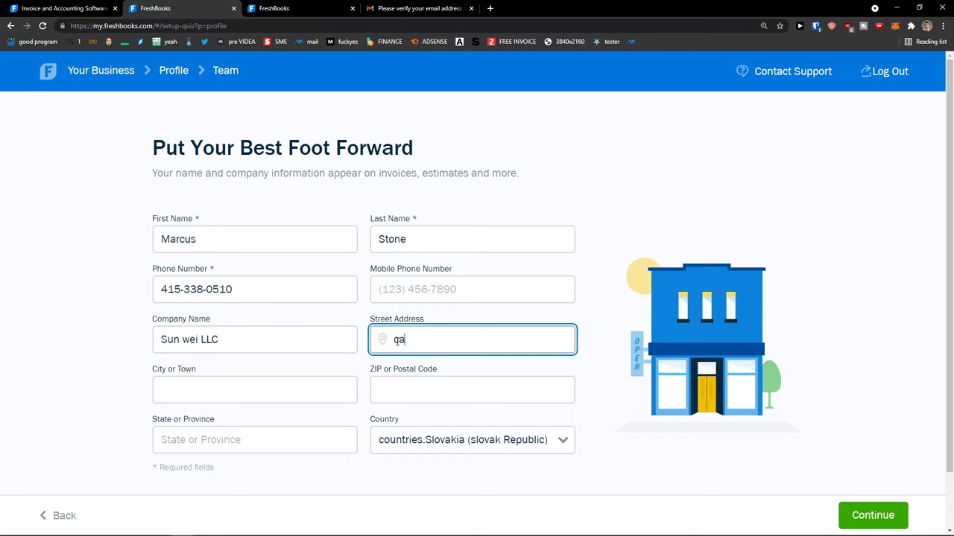
pyautogui.press('BackSpace')
pyautogui.press('BackSpace')
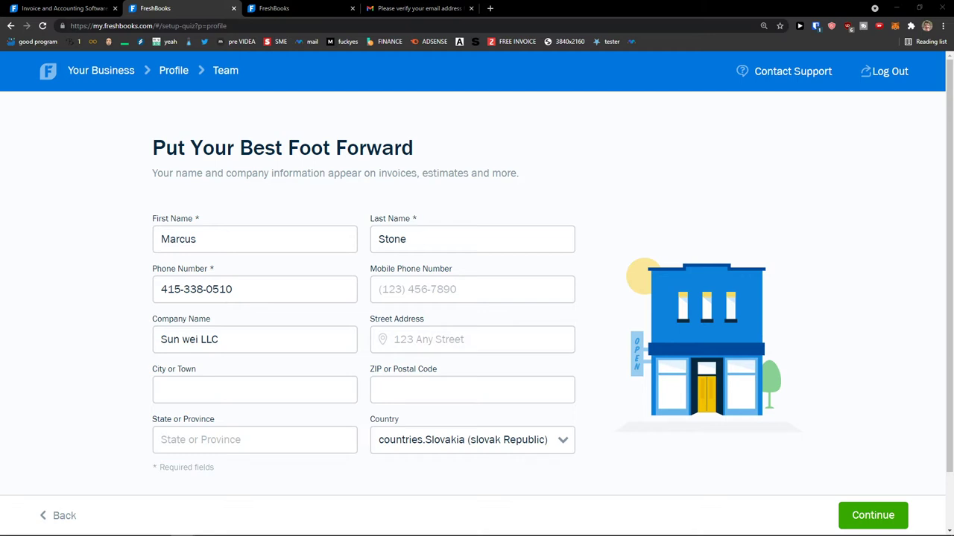
pyautogui.click(394, 341)
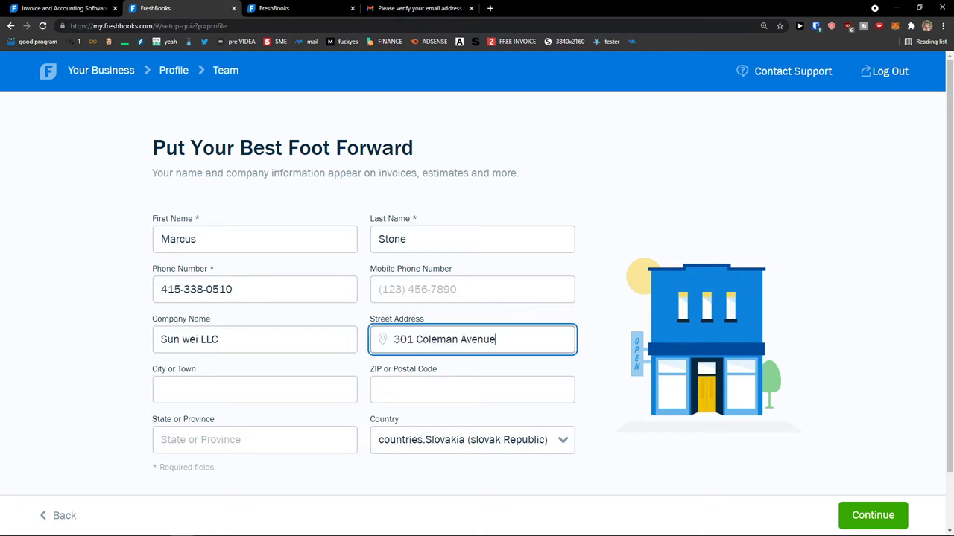
# Step: Paste in the city and ZIP code, leave State empty, and continue
pyautogui.click(257, 390)
pyautogui.write('San Diego')
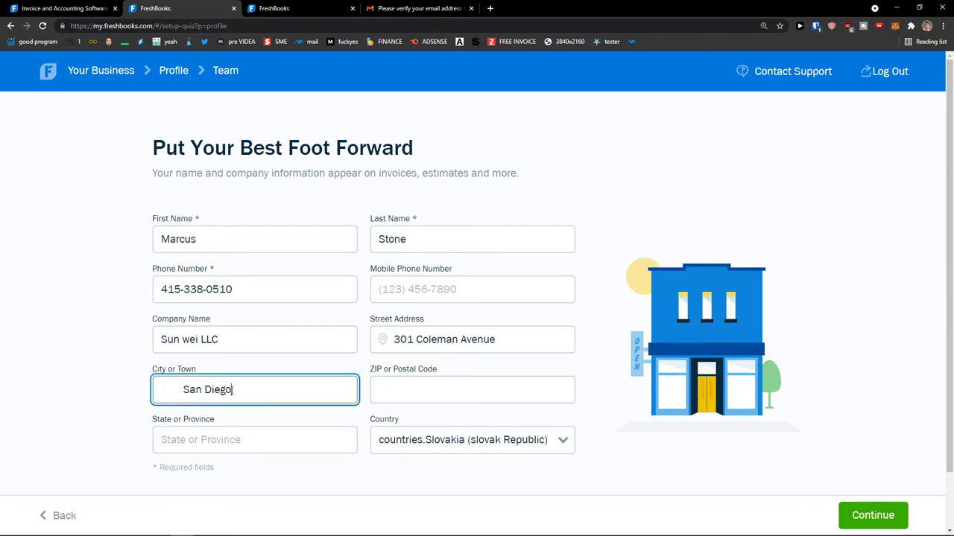
pyautogui.hotkey('alt', 'Tab')
pyautogui.click(426, 398)
pyautogui.write('92103')
pyautogui.click(335, 443)
pyautogui.click(466, 494)
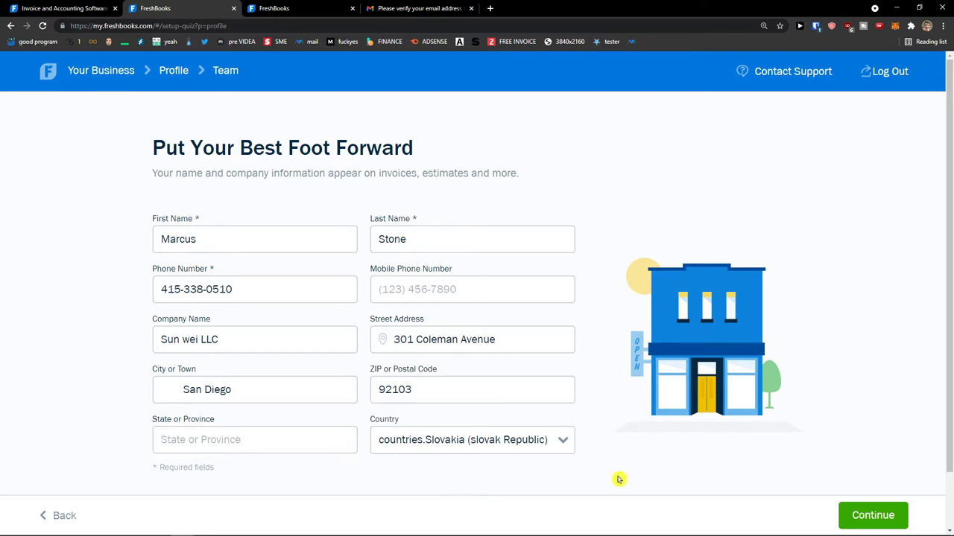
pyautogui.click(874, 515)
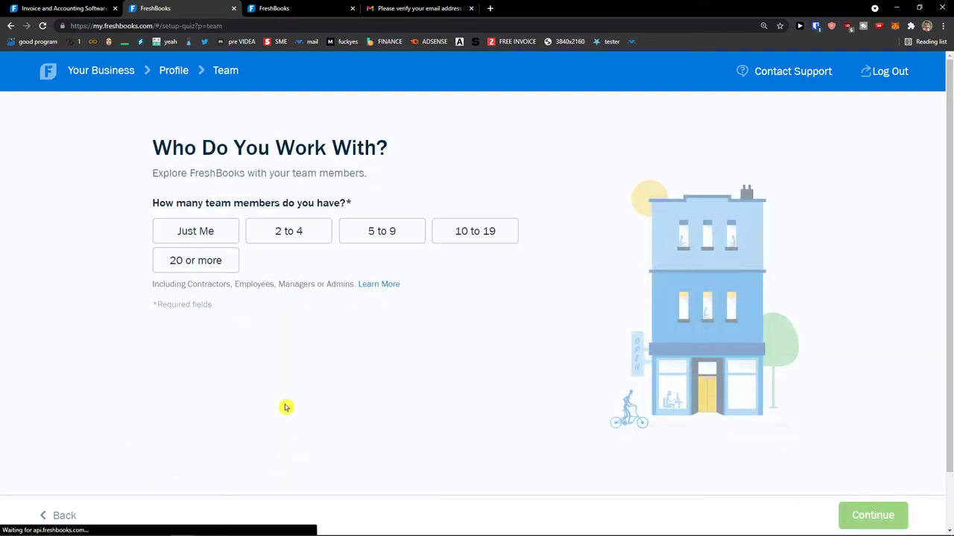
# Step: Settle the team size on 'Just Me' after toggling with '2 to 4', and continue
pyautogui.click(295, 239)
pyautogui.scroll(-1, 268, 298)
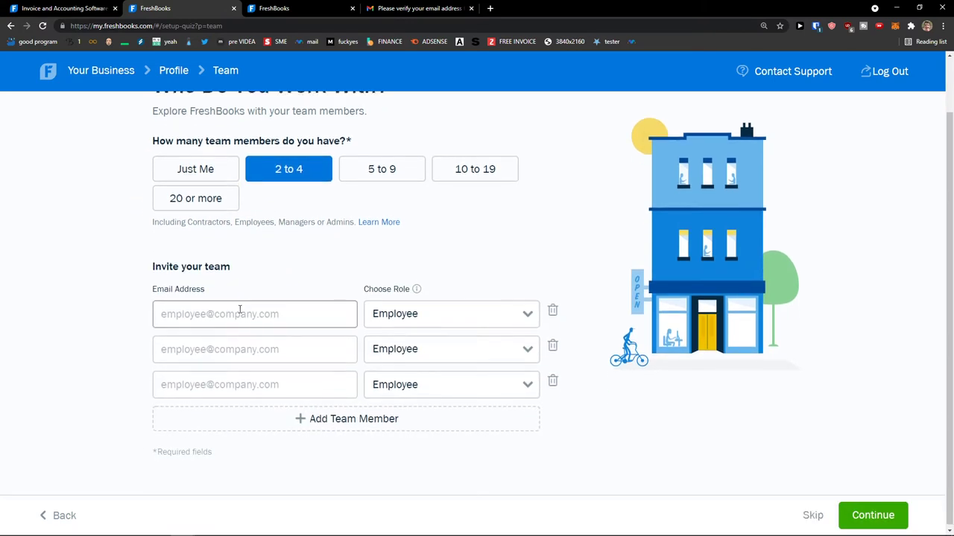
pyautogui.scroll(1, 187, 218)
pyautogui.click(187, 218)
pyautogui.click(266, 222)
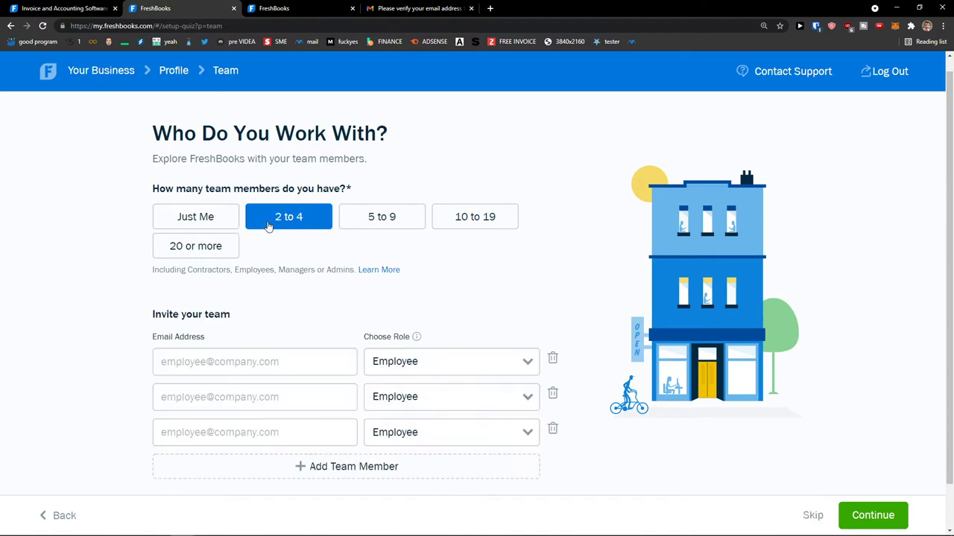
pyautogui.click(202, 222)
pyautogui.click(307, 226)
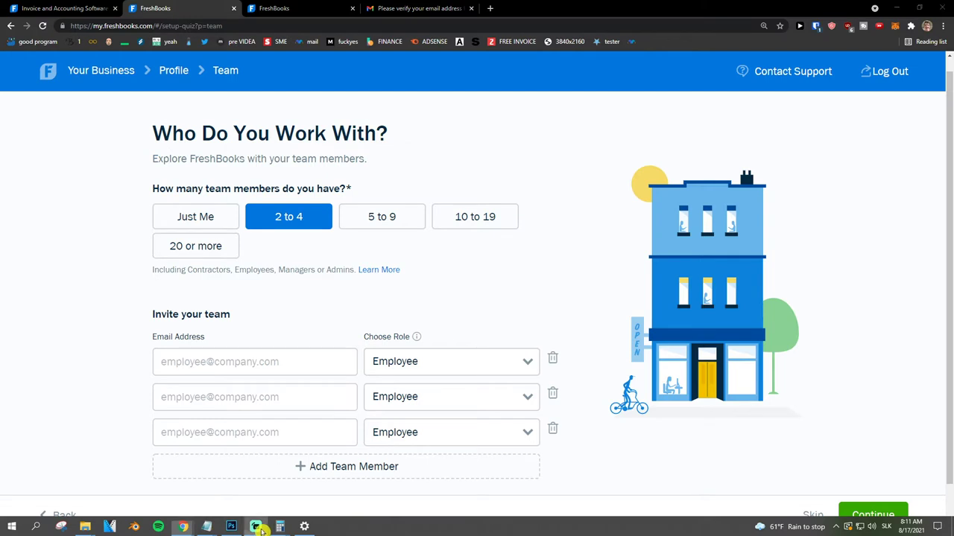
pyautogui.click(203, 225)
pyautogui.click(863, 515)
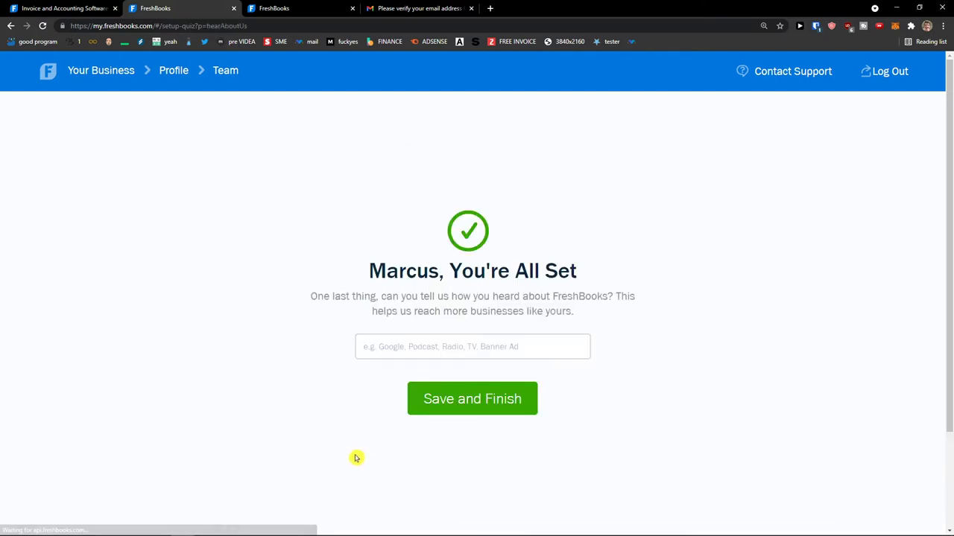
# Step: Enter 'google' as how you heard about FreshBooks and save and finish setup
pyautogui.scroll(-1, 358, 452)
pyautogui.moveTo(308, 246); pyautogui.dragTo(600, 262)
pyautogui.click(547, 289)
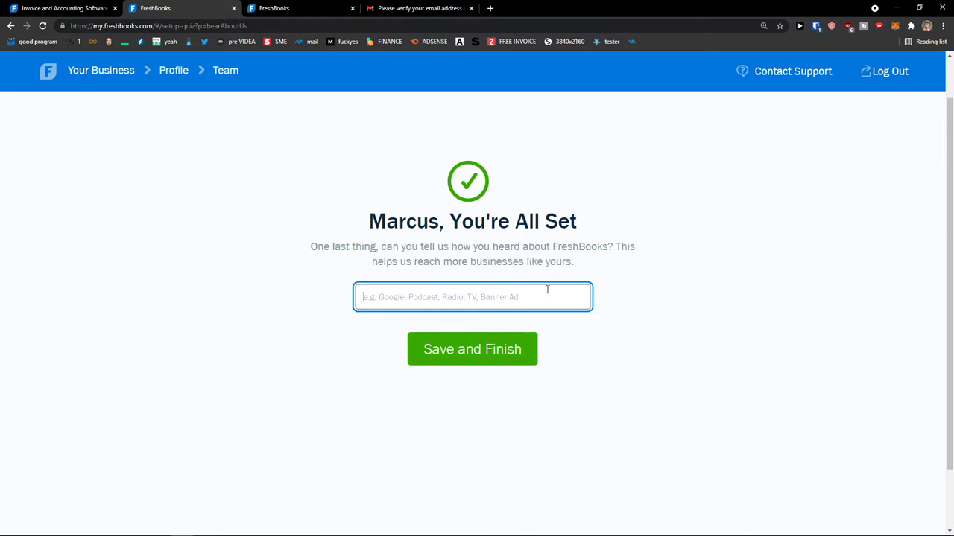
pyautogui.write('google')
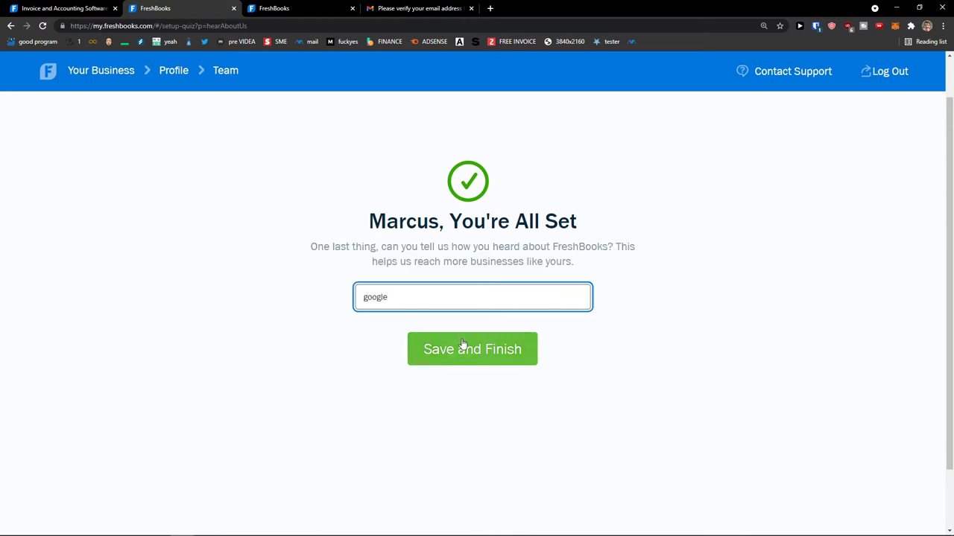
pyautogui.click(464, 345)
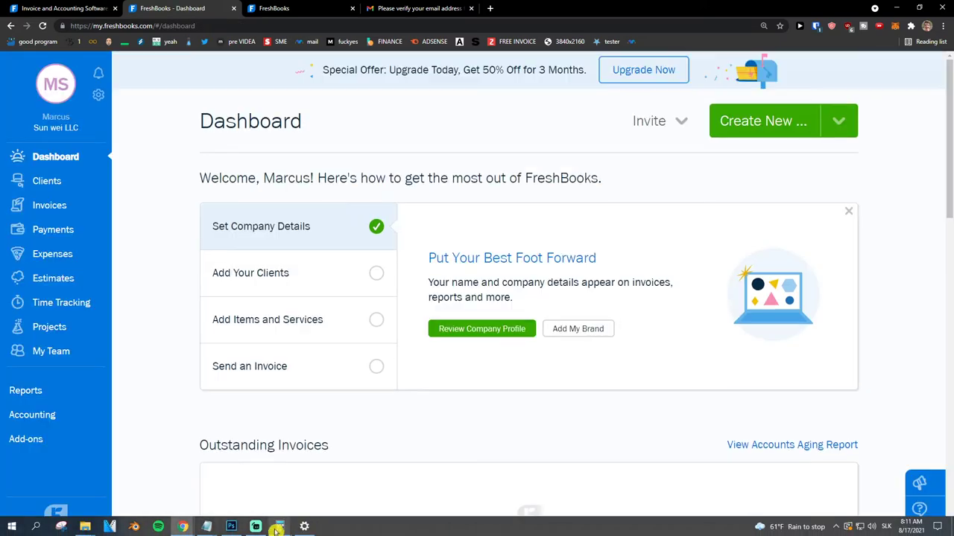
pyautogui.scroll(-2, 175, 328)
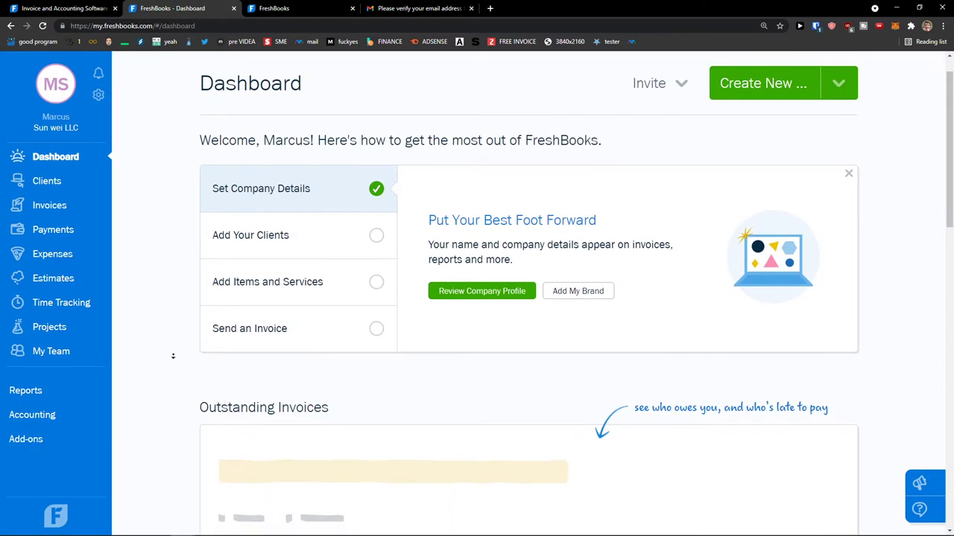
pyautogui.scroll(2, 188, 283)
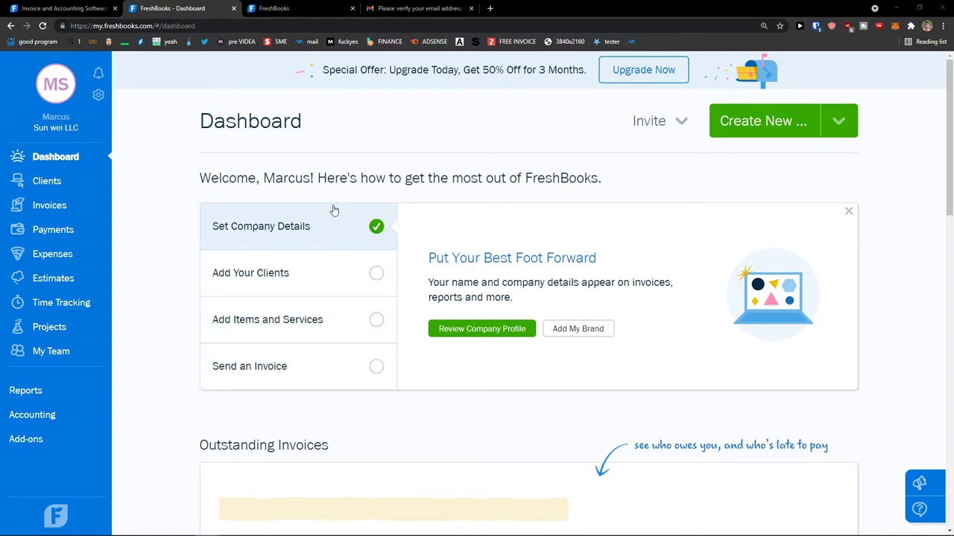
pyautogui.moveTo(196, 179); pyautogui.dragTo(594, 178)
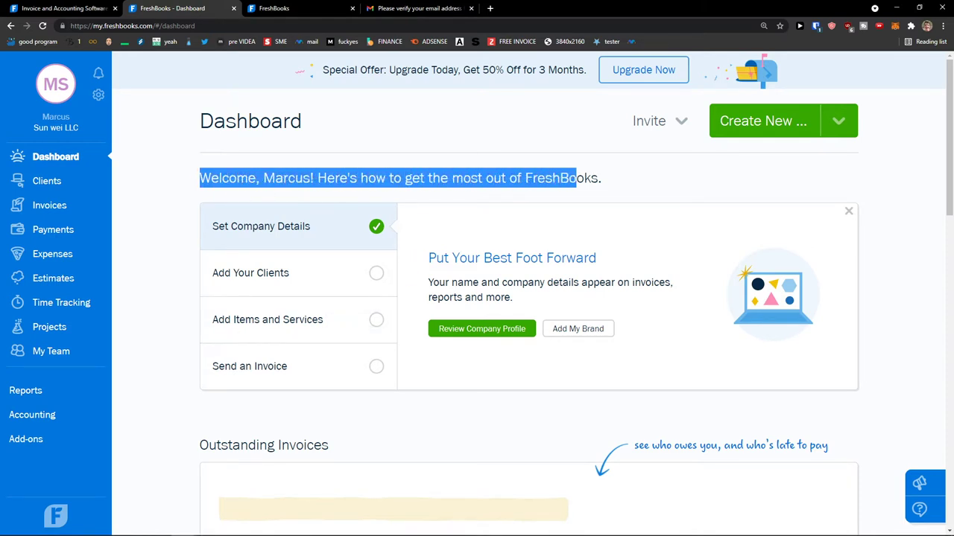
pyautogui.hotkey('alt', 'Tab')
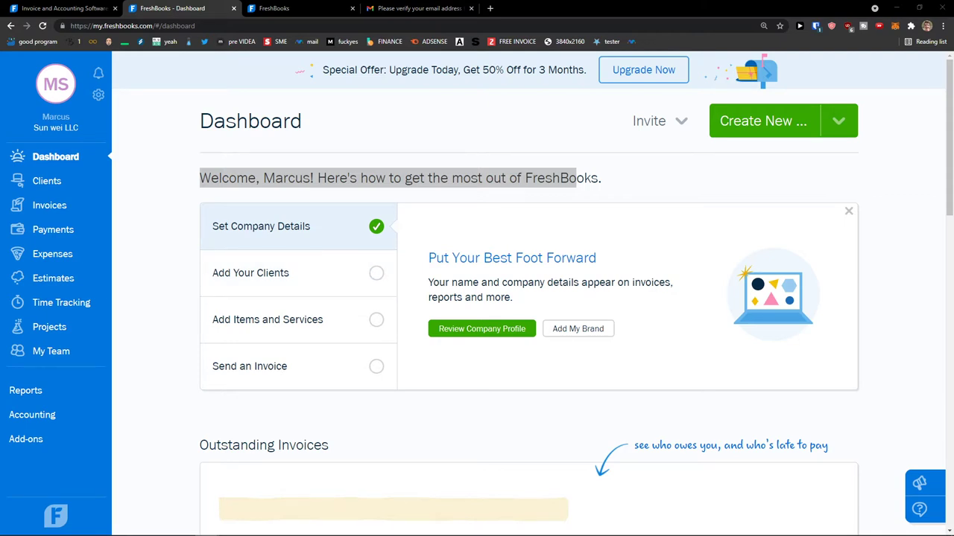
# Step: Open the company profile and review the company name and address fields
pyautogui.click(461, 338)
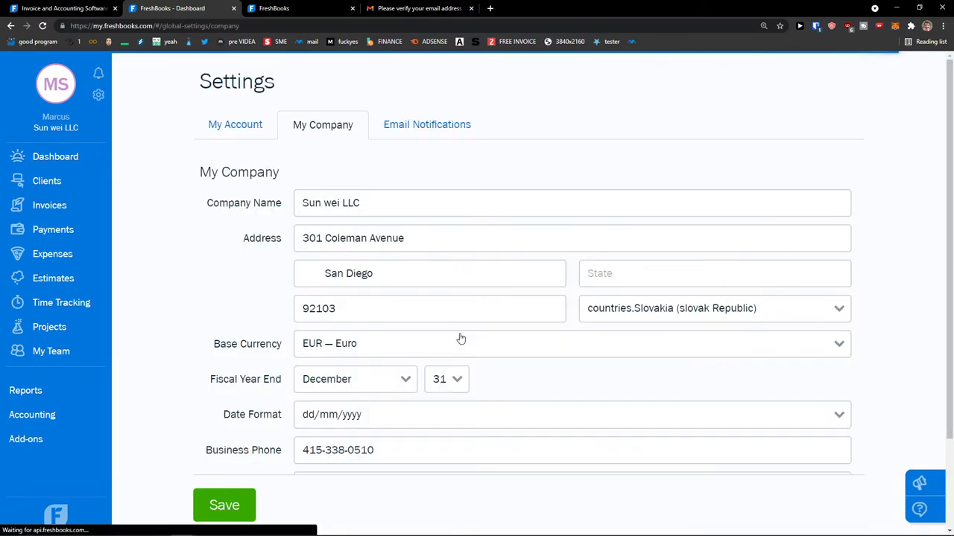
pyautogui.scroll(-1, 482, 320)
pyautogui.scroll(-1, 482, 320)
pyautogui.scroll(1, 417, 231)
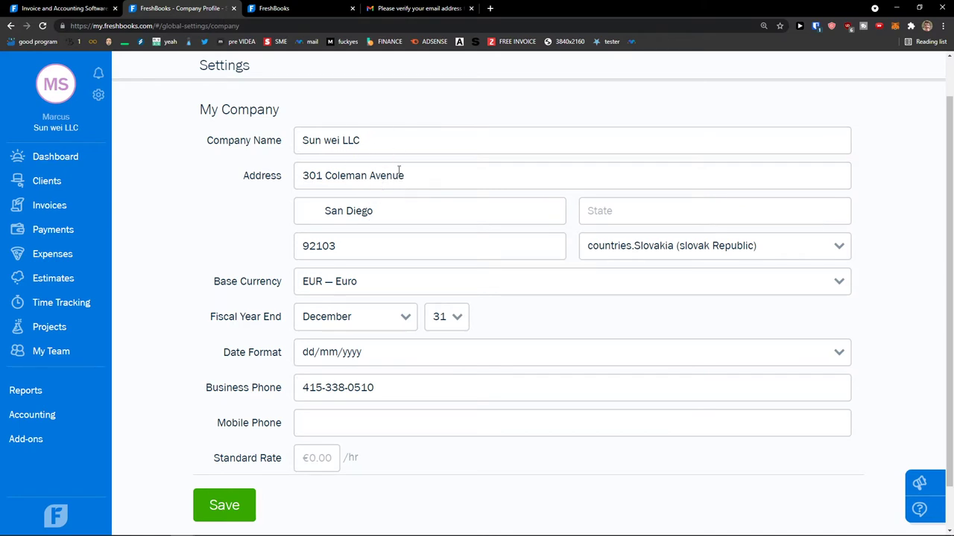
pyautogui.tripleClick(360, 140)
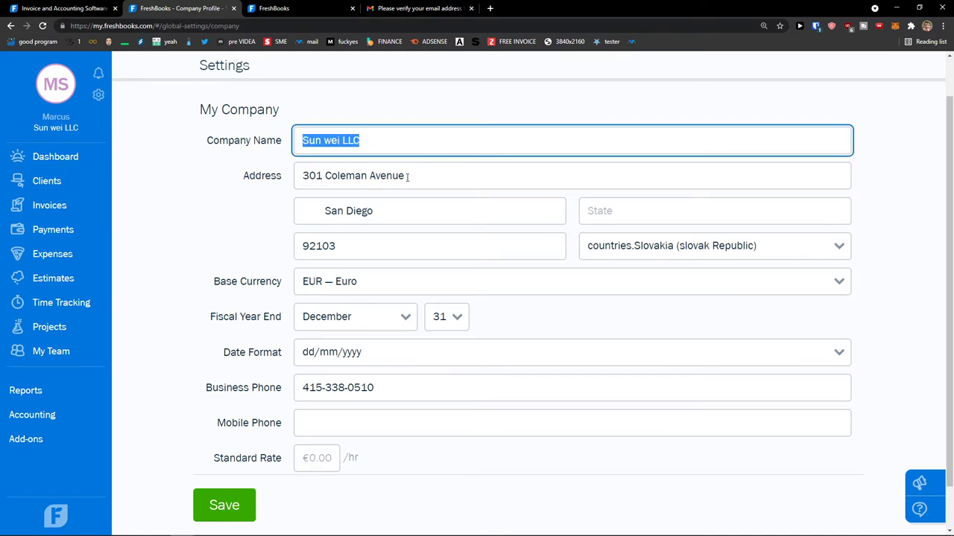
pyautogui.press('Tab')
pyautogui.press('Tab')
pyautogui.click(187, 223)
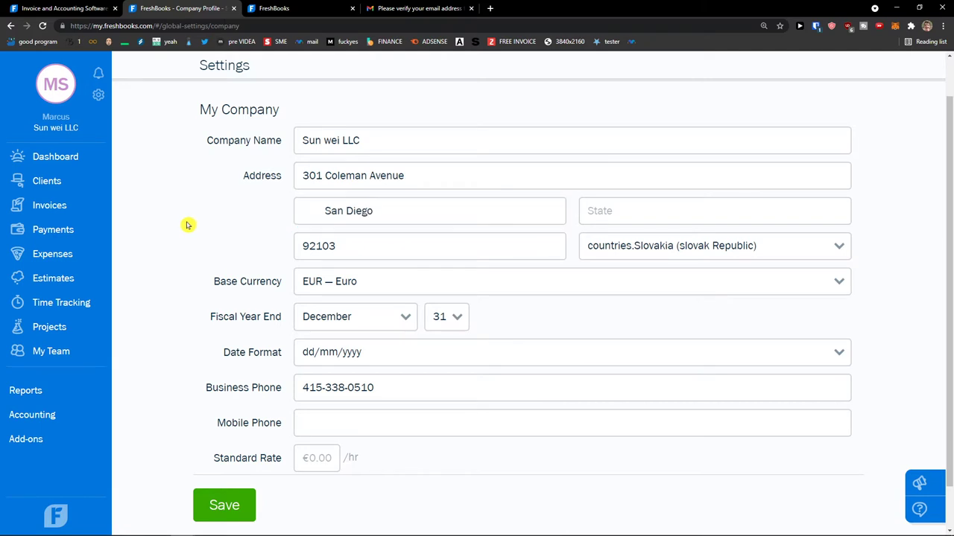
pyautogui.scroll(-1, 194, 223)
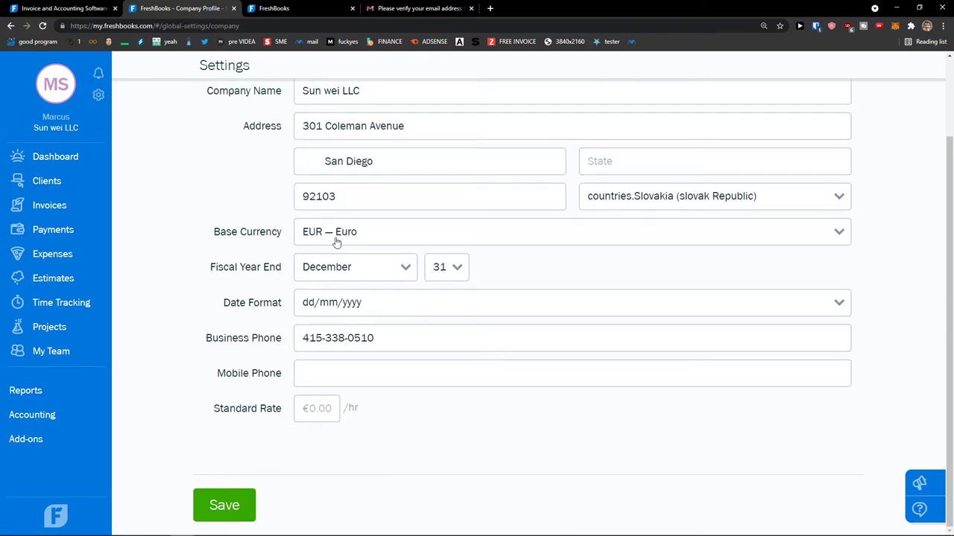
# Step: Keep fiscal year end 31 December, EUR base currency and dd/mm/yyyy date format
pyautogui.click(343, 278)
pyautogui.click(337, 277)
pyautogui.click(436, 273)
pyautogui.click(436, 273)
pyautogui.click(360, 244)
pyautogui.click(361, 241)
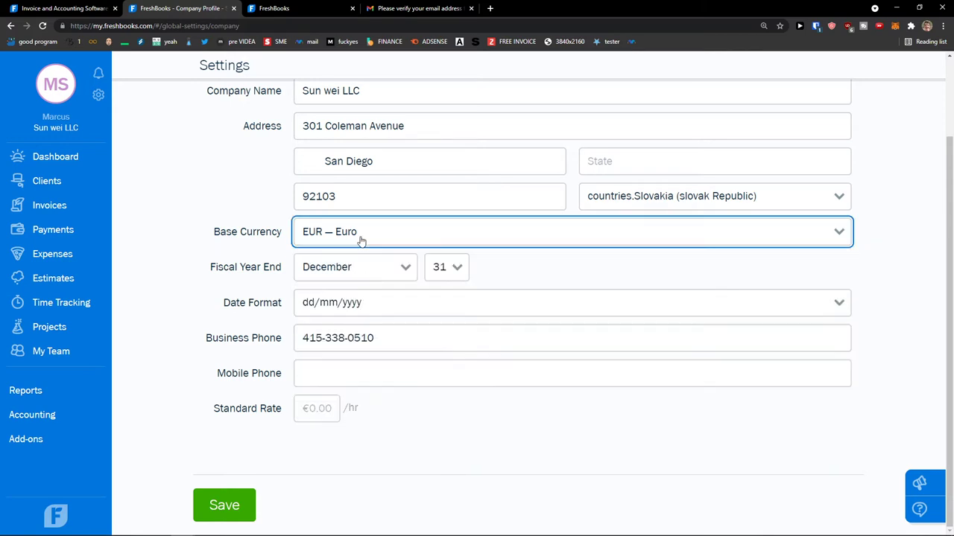
pyautogui.click(380, 280)
pyautogui.click(380, 281)
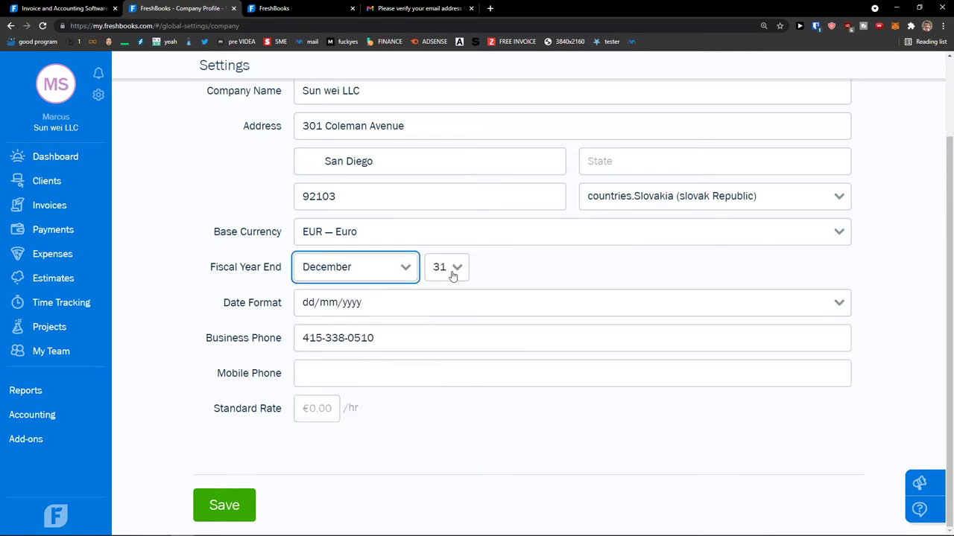
pyautogui.click(385, 305)
pyautogui.click(330, 359)
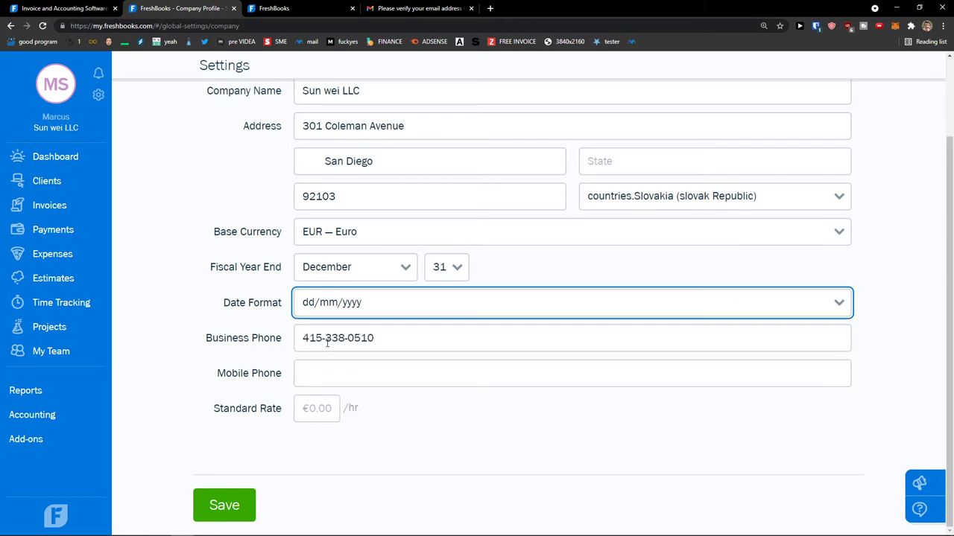
# Step: Set the standard rate to €20.00, save the profile, and return to the Dashboard
pyautogui.click(313, 402)
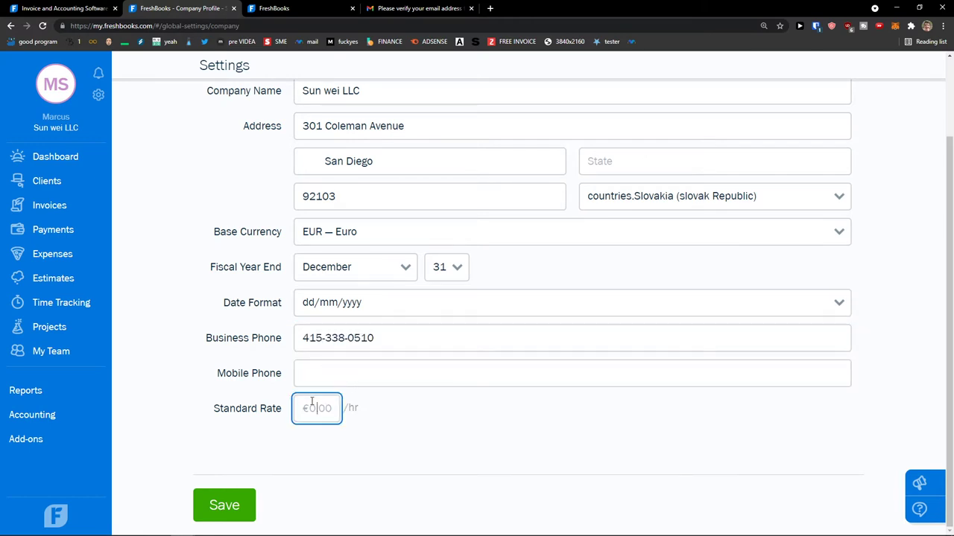
pyautogui.write('20')
pyautogui.click(324, 441)
pyautogui.click(242, 501)
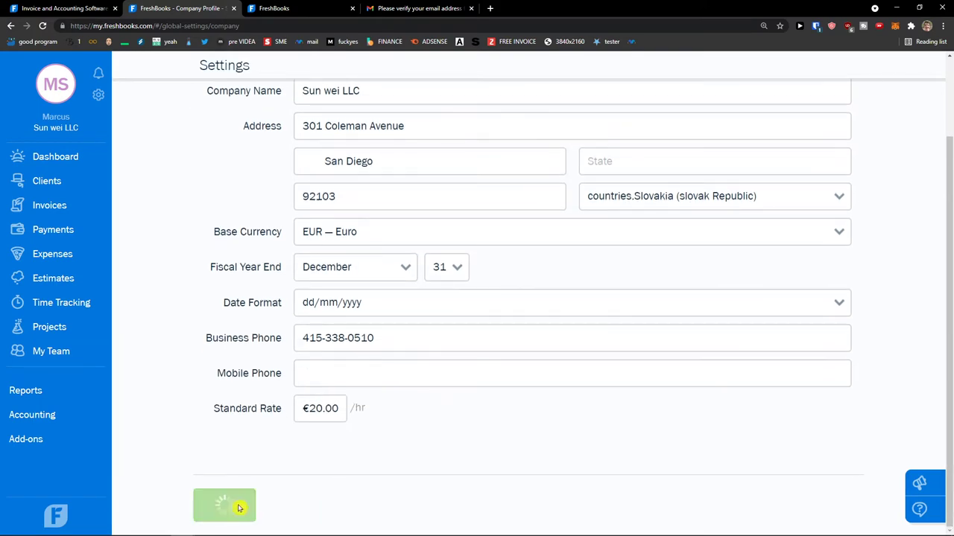
pyautogui.click(64, 155)
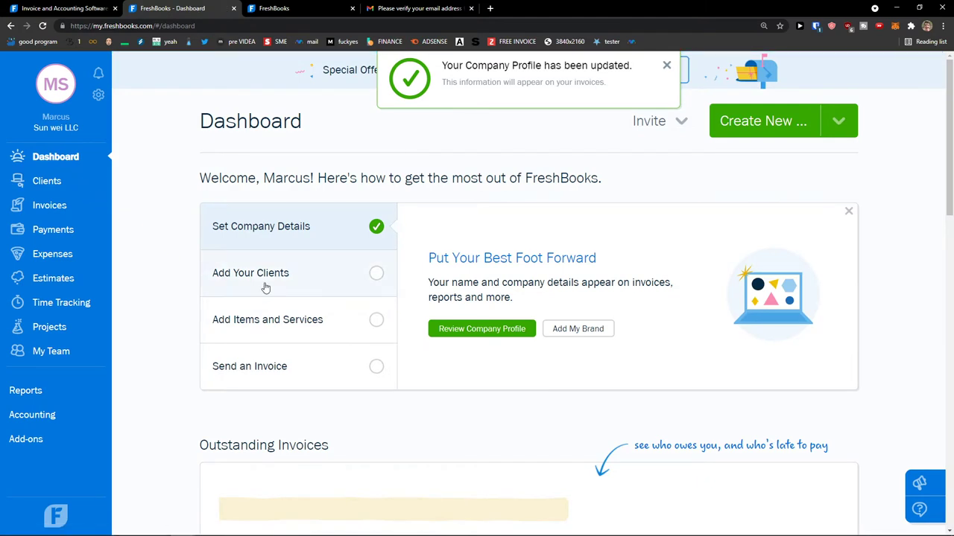
# Step: Preview the Add Your Clients step, then visit the Expenses and Invoices sections
pyautogui.click(345, 273)
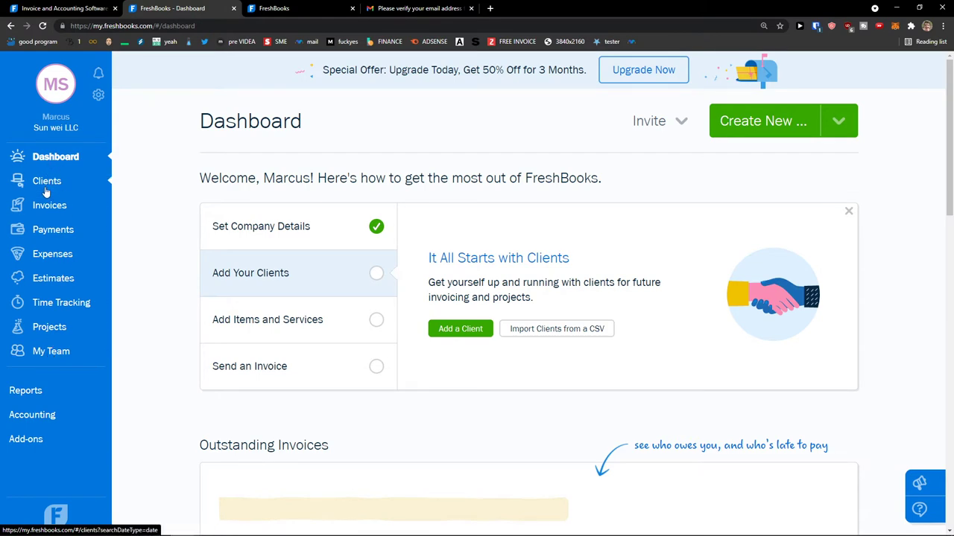
pyautogui.click(46, 255)
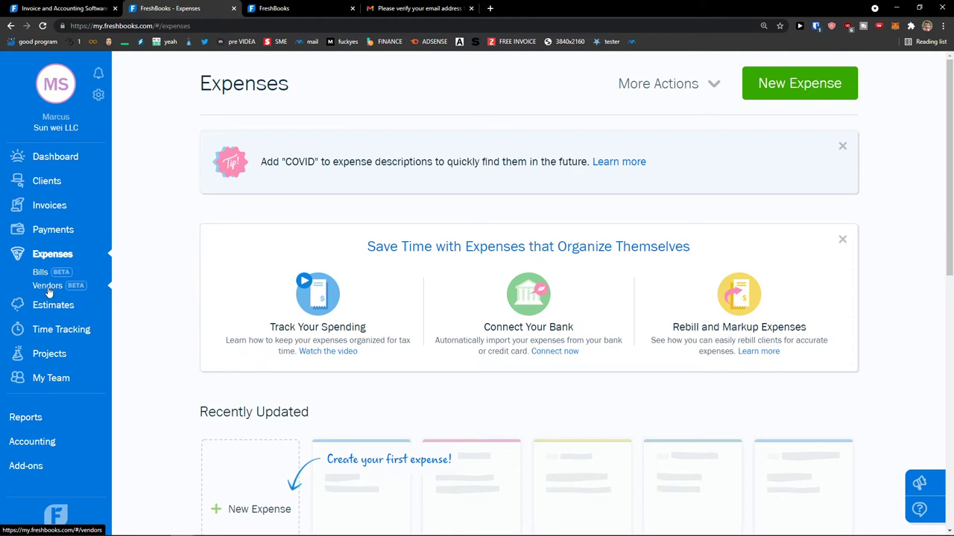
pyautogui.click(47, 210)
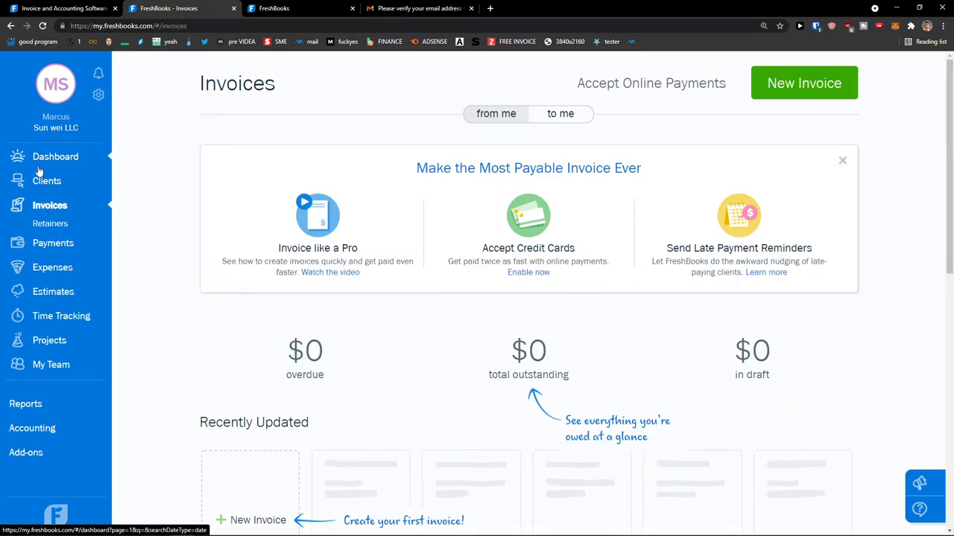
# Step: Back on the Dashboard, bring up the Add Items and Services getting-started step
pyautogui.click(43, 164)
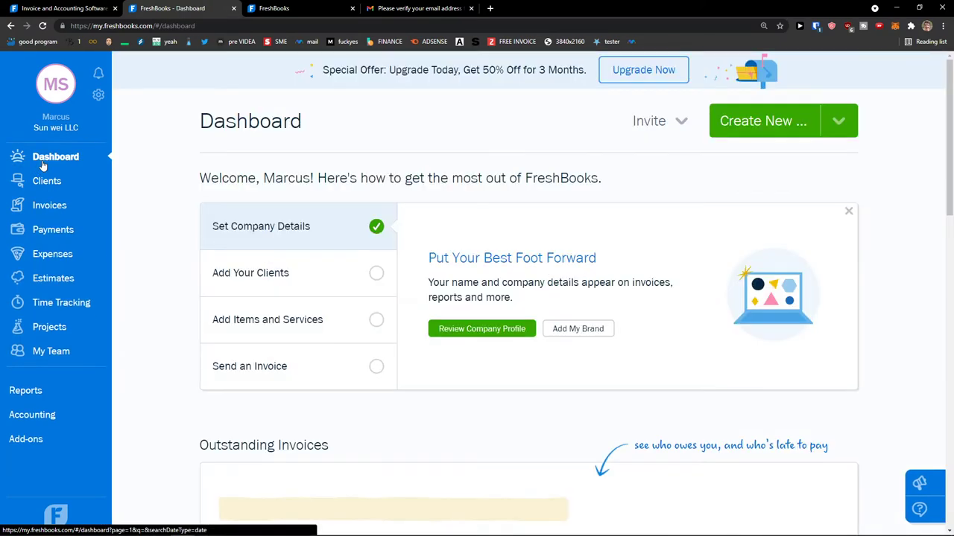
pyautogui.click(306, 334)
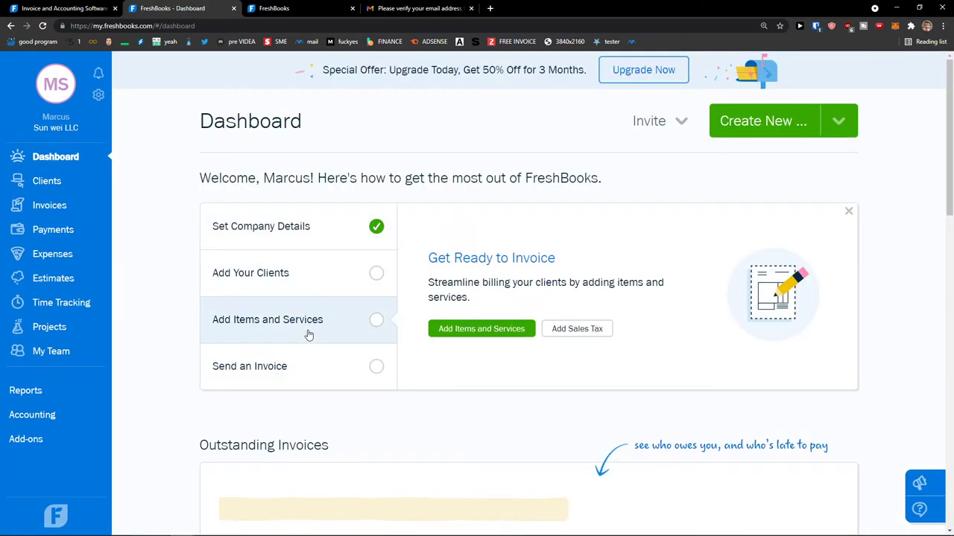
pyautogui.click(433, 321)
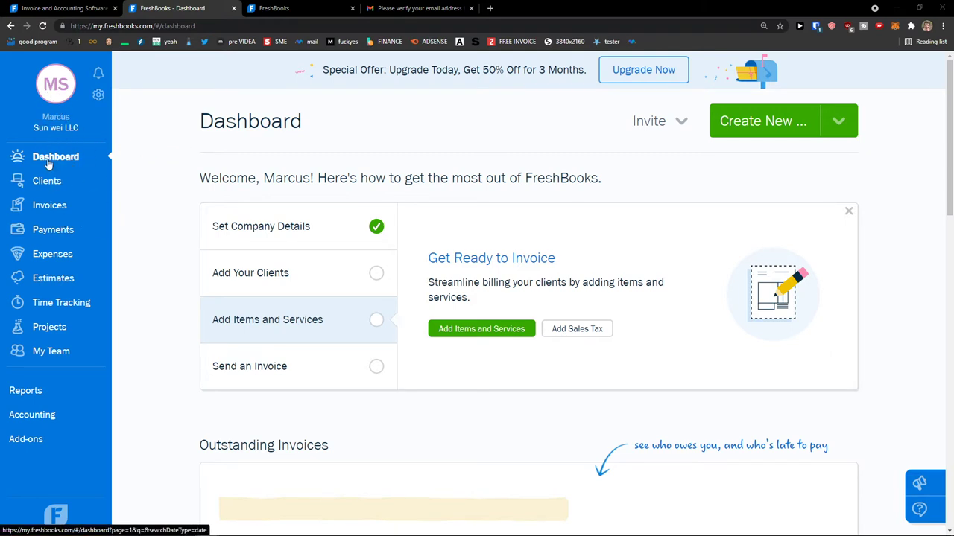
pyautogui.scroll(-4, 168, 219)
pyautogui.scroll(-4, 165, 226)
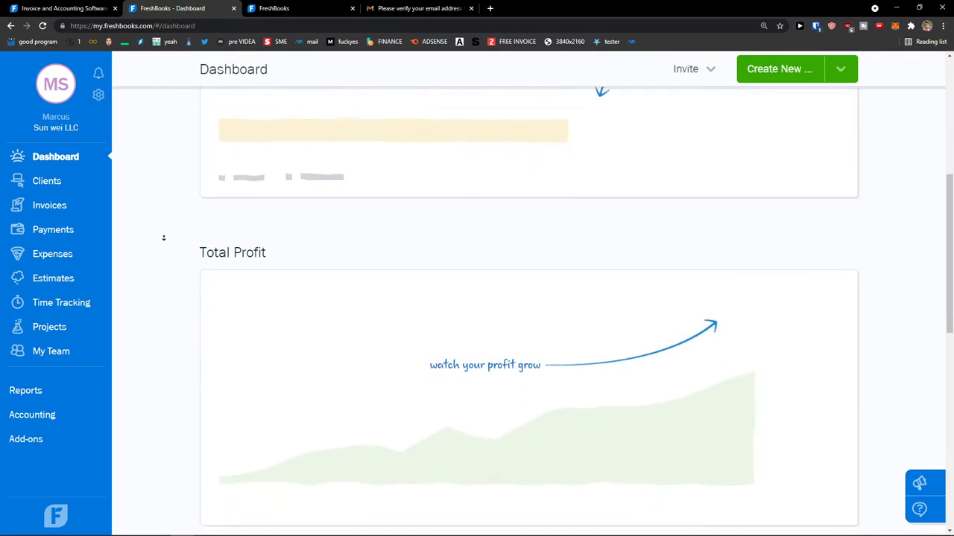
pyautogui.scroll(-2, 163, 240)
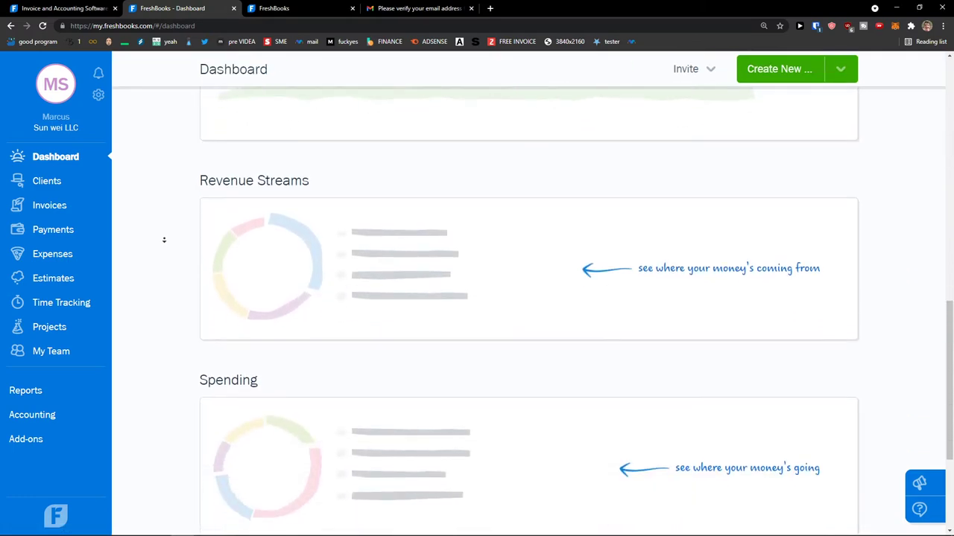
pyautogui.scroll(1, 174, 162)
pyautogui.scroll(3, 176, 162)
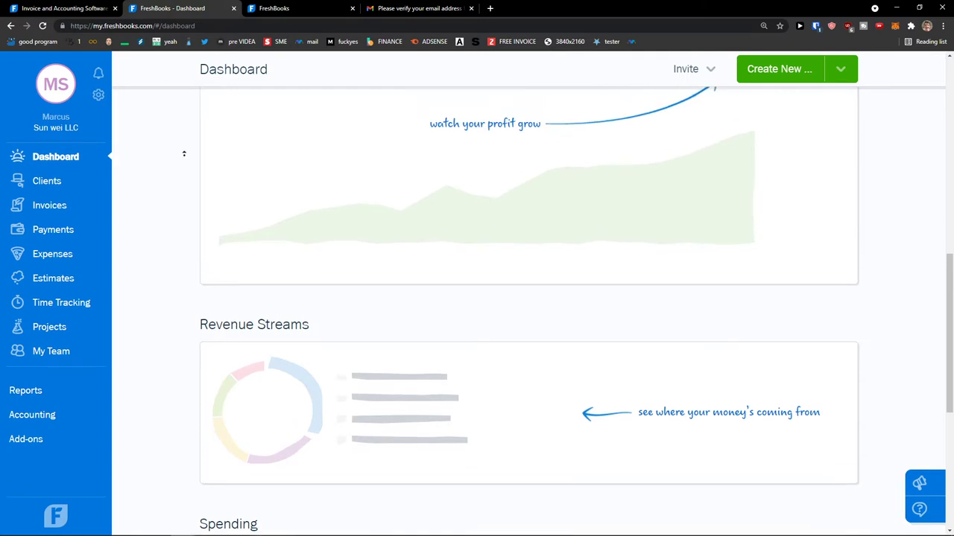
pyautogui.scroll(-2, 185, 267)
pyautogui.scroll(-5, 185, 268)
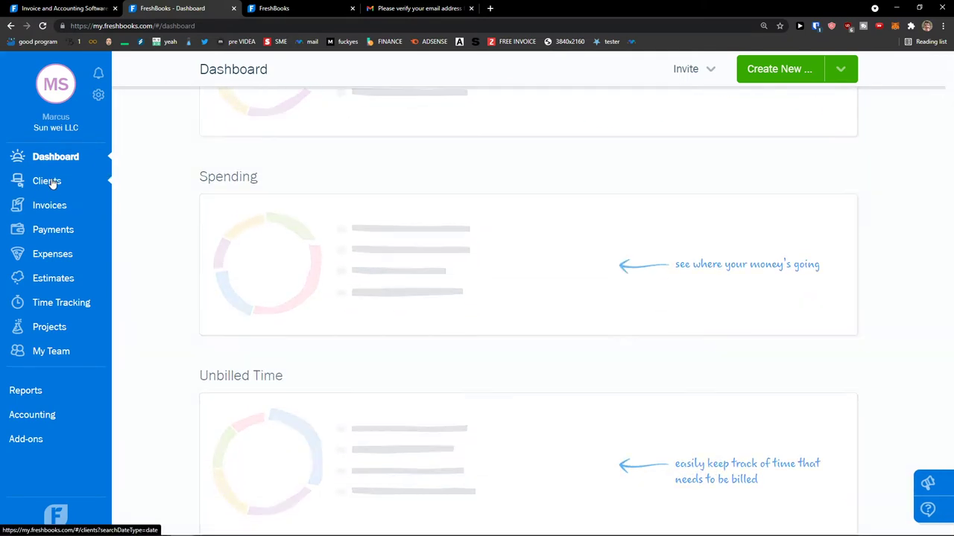
pyautogui.click(46, 181)
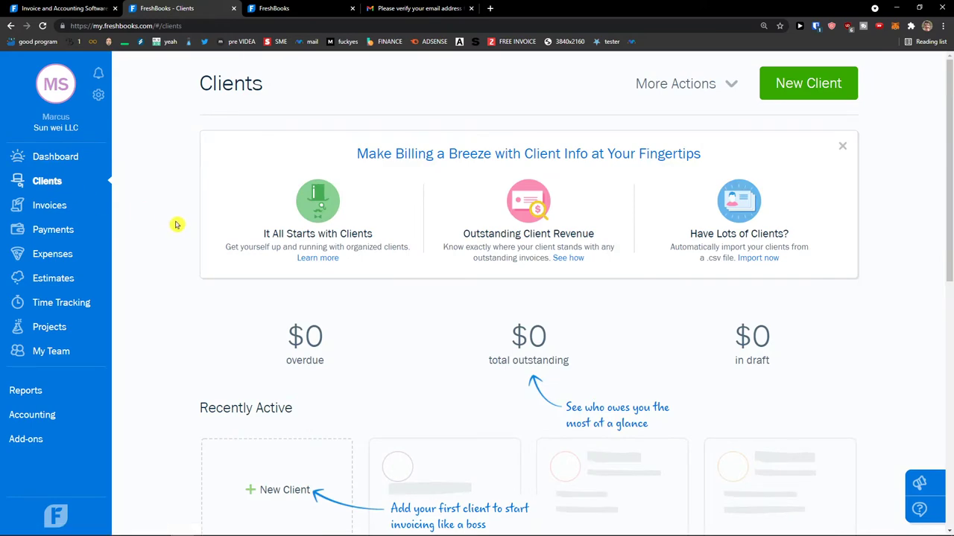
# Step: Scroll through Clients, then view Invoices, toggling between 'from me' and 'to me'
pyautogui.scroll(-3, 176, 224)
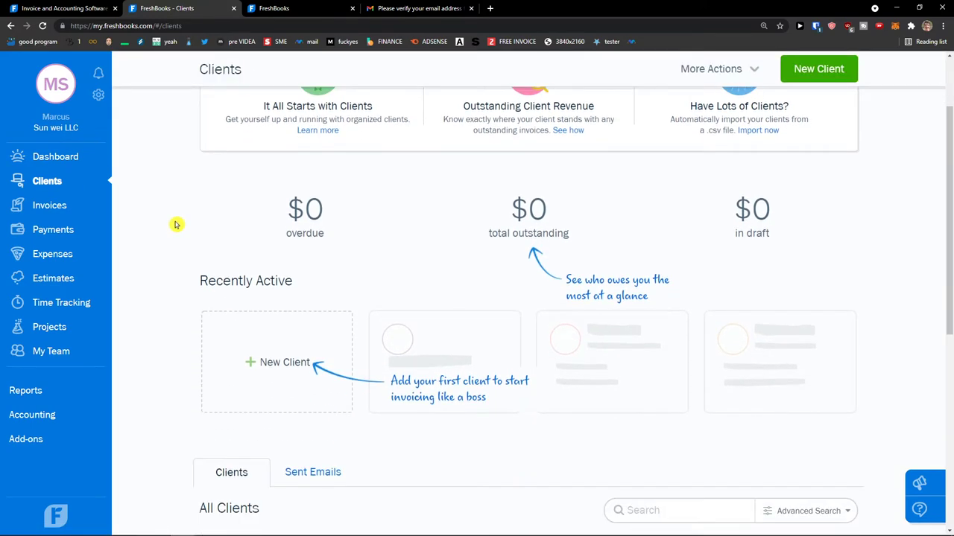
pyautogui.scroll(-2, 176, 224)
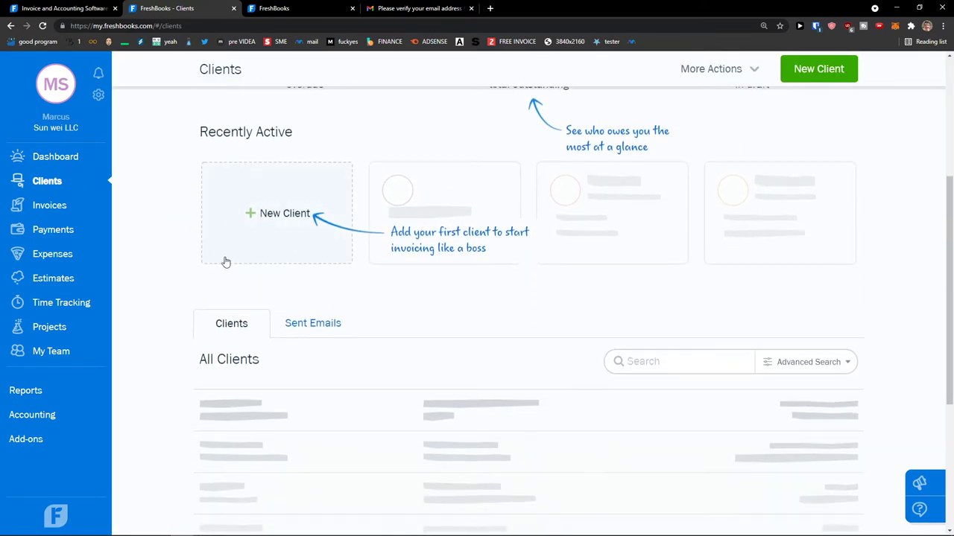
pyautogui.click(68, 207)
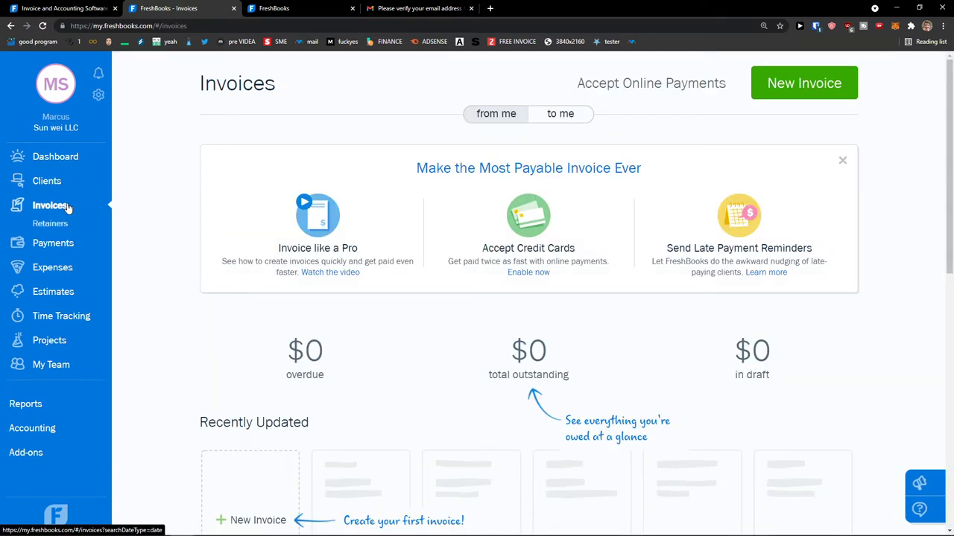
pyautogui.scroll(-2, 183, 225)
pyautogui.scroll(2, 183, 224)
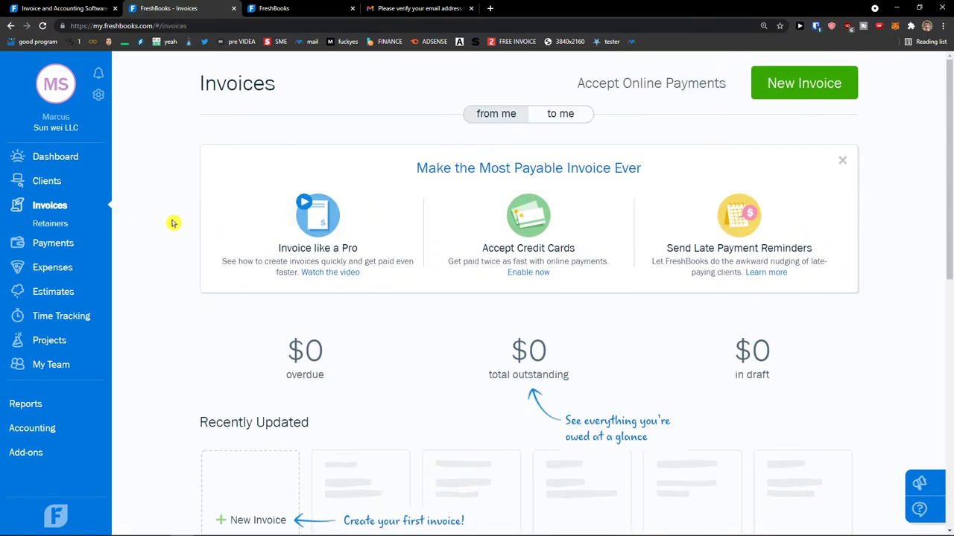
pyautogui.click(560, 114)
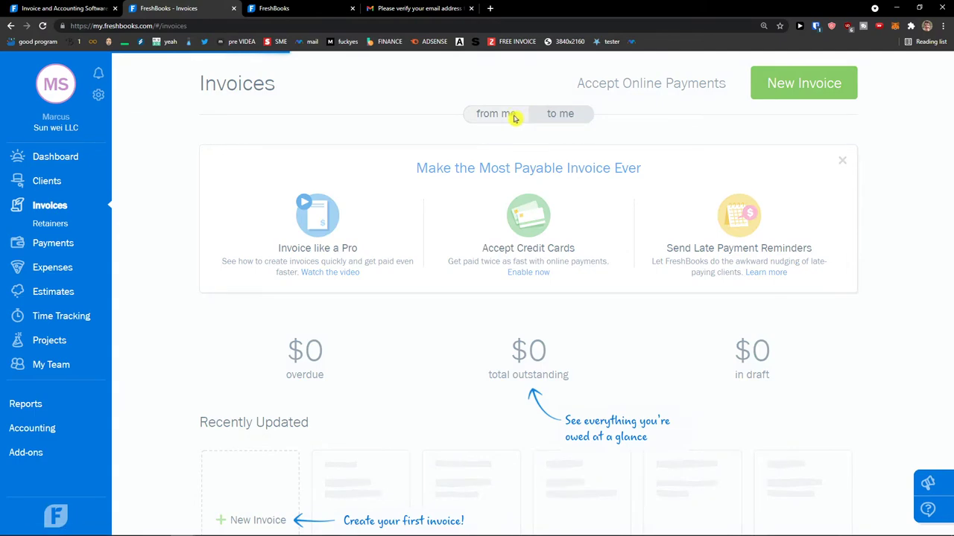
pyautogui.click(501, 118)
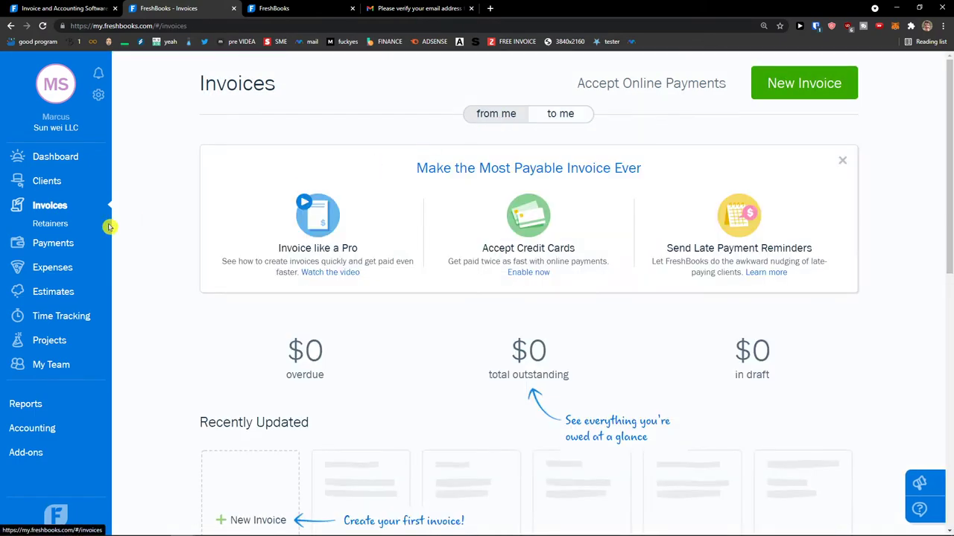
# Step: Look over the empty Payments page and its Other Income notice
pyautogui.click(59, 245)
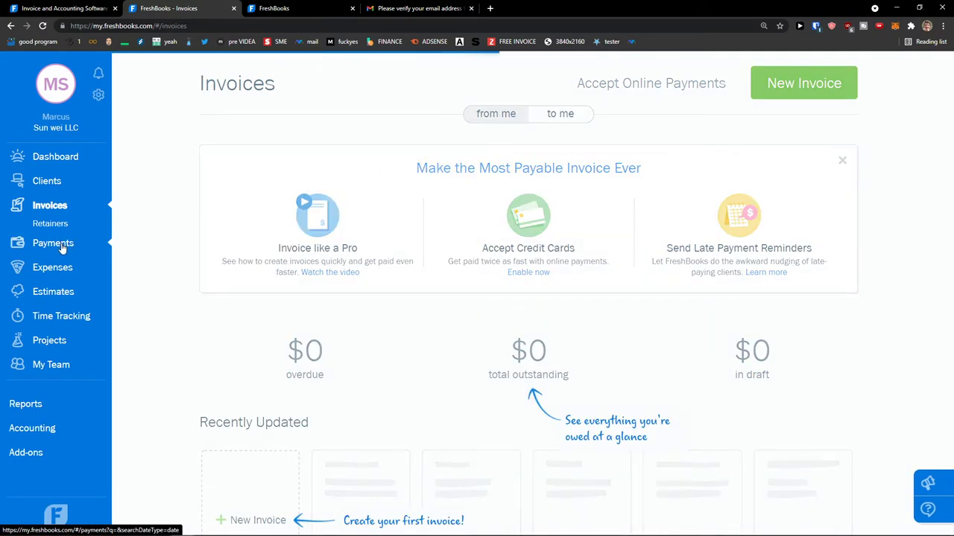
pyautogui.scroll(-2, 173, 256)
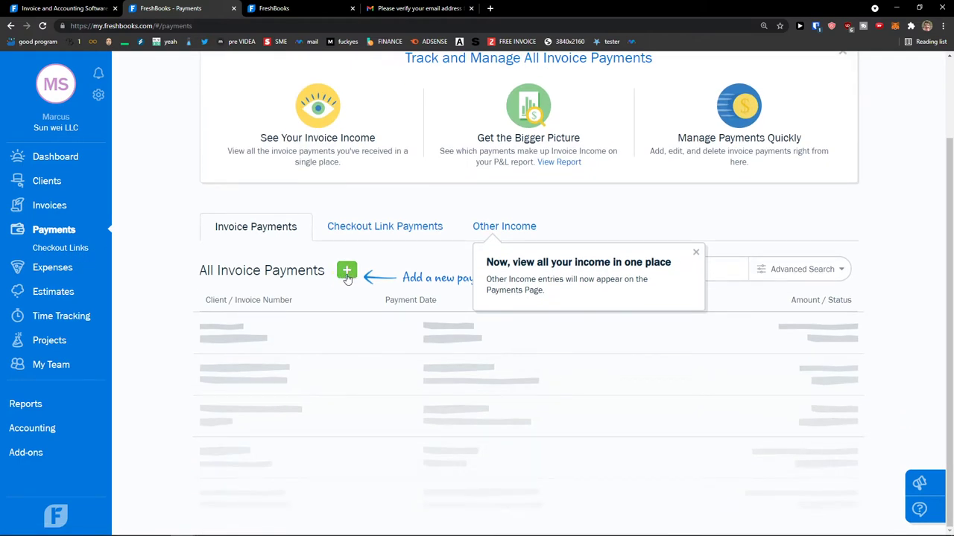
pyautogui.scroll(2, 346, 278)
# Step: Look through the Expenses, Estimates and Proposals, and Time Tracking sections
pyautogui.click(42, 270)
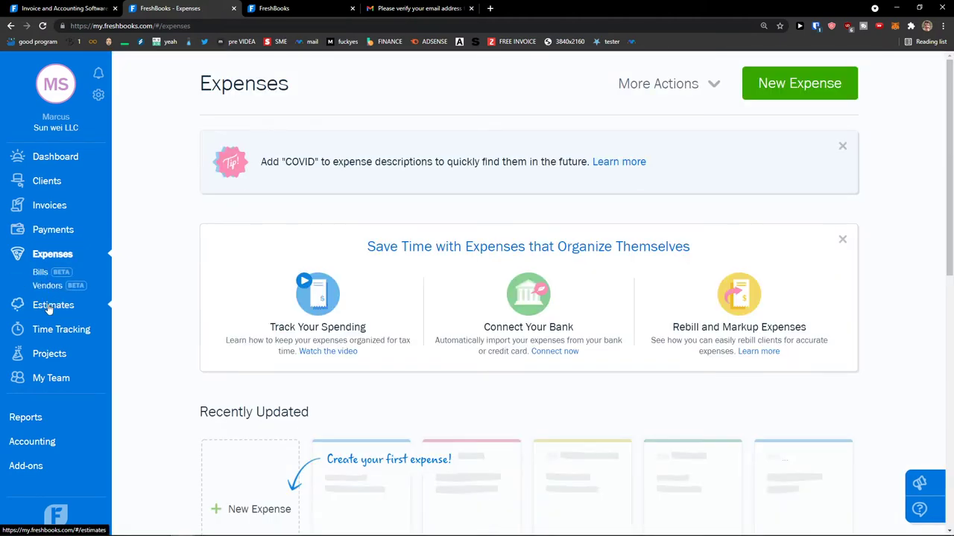
pyautogui.click(49, 307)
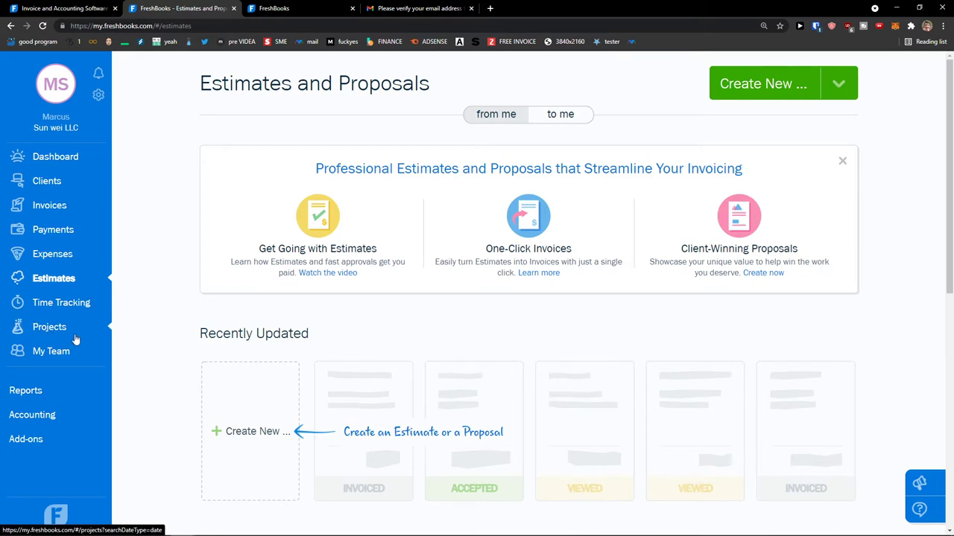
pyautogui.scroll(-1, 60, 320)
pyautogui.click(132, 303)
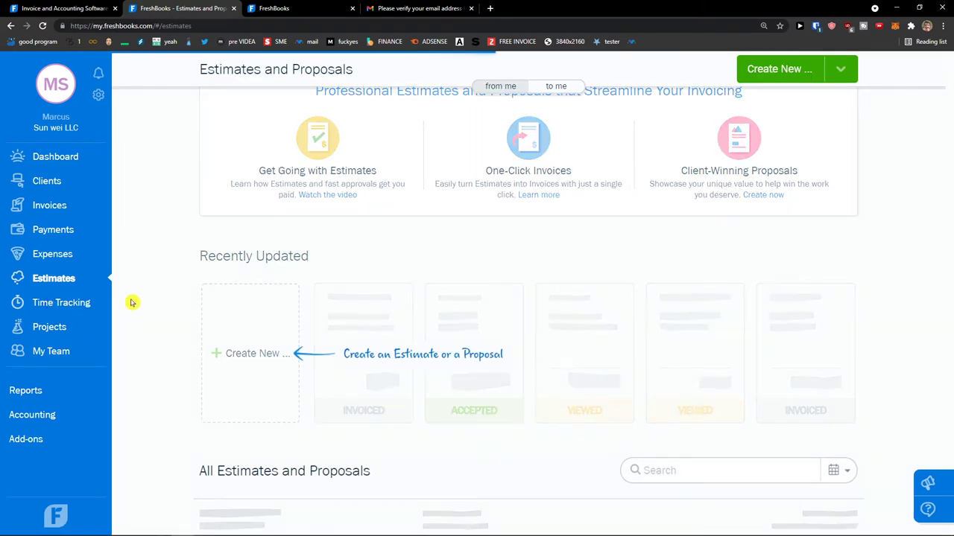
# Step: Check the empty Projects page and My Team, which lists only the Owner, then go to Reports
pyautogui.scroll(-4, 163, 307)
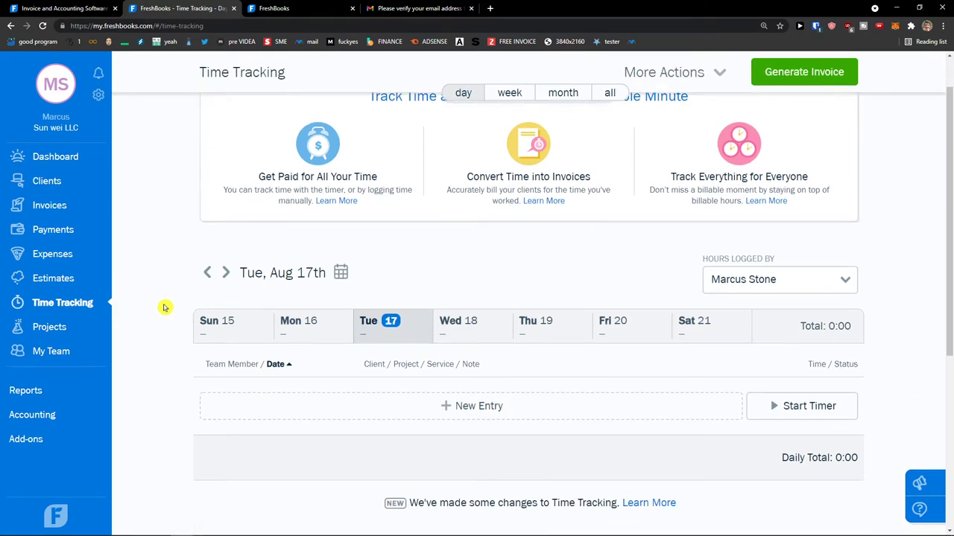
pyautogui.scroll(3, 108, 314)
pyautogui.click(67, 326)
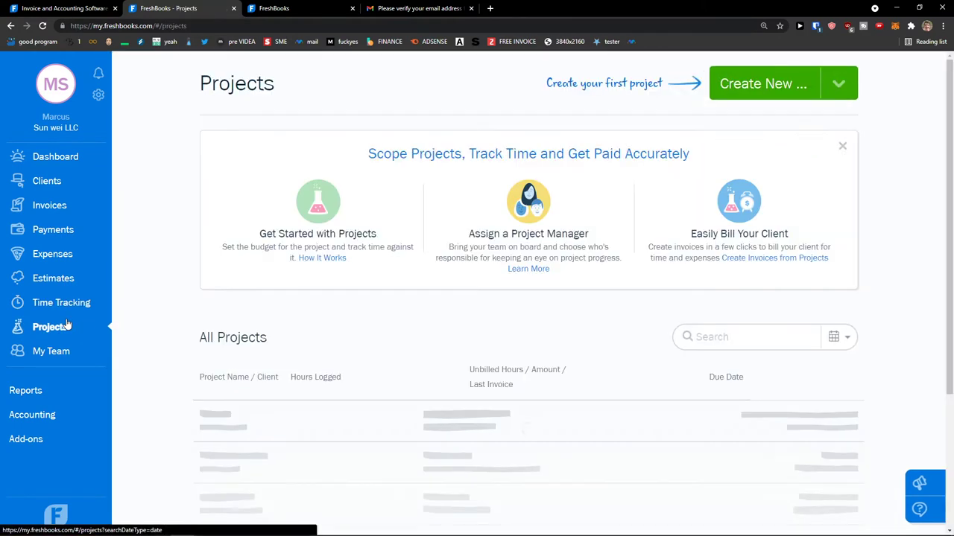
pyautogui.click(67, 354)
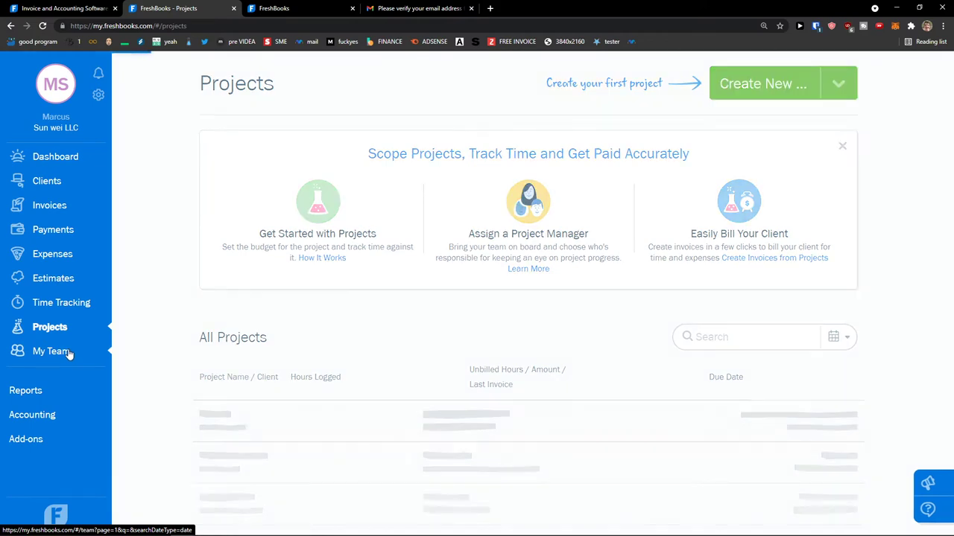
pyautogui.scroll(-1, 174, 384)
pyautogui.click(66, 392)
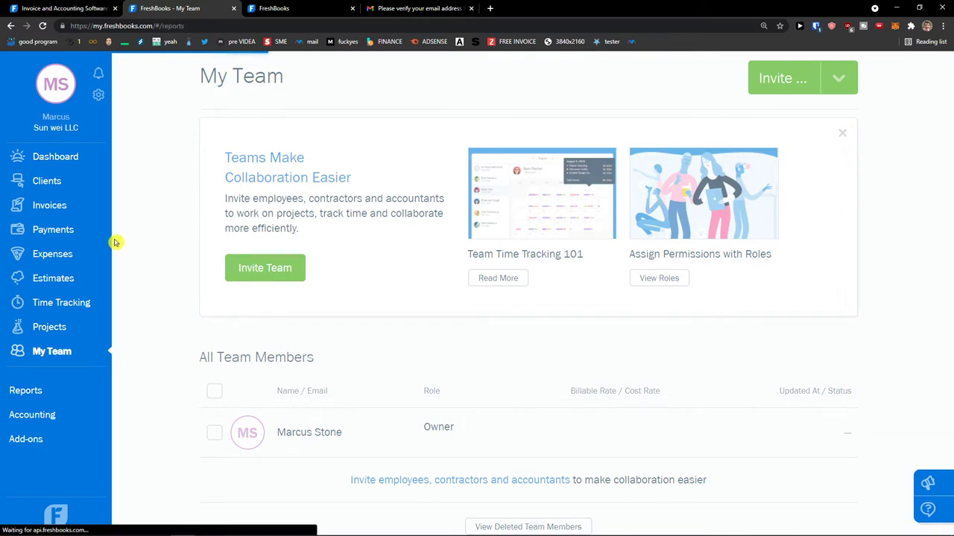
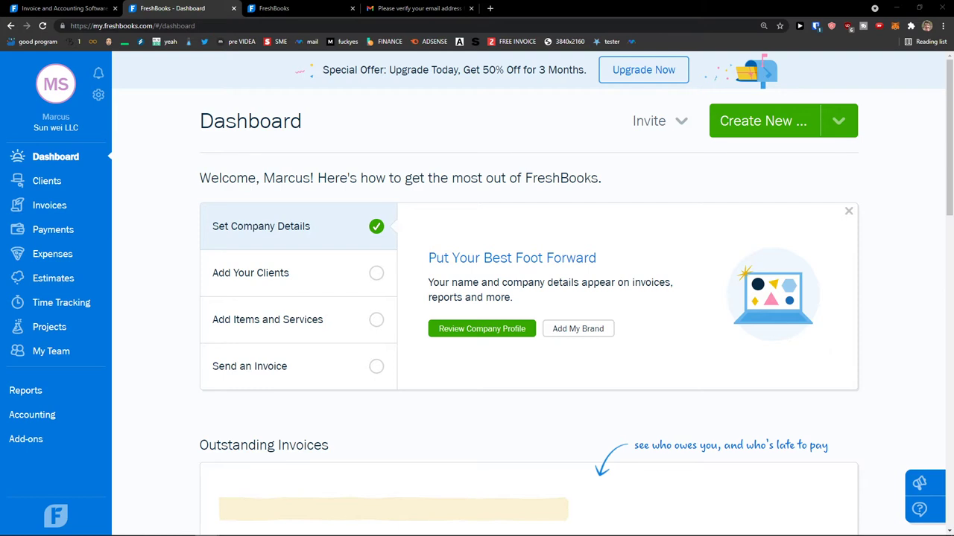
# Step: Open a blank New Client form from the Clients page
pyautogui.click(45, 183)
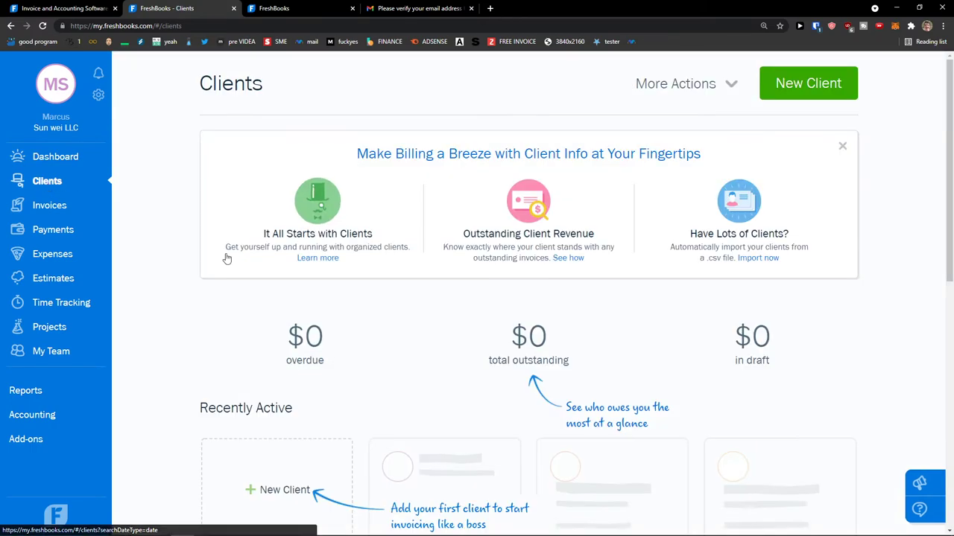
pyautogui.click(783, 95)
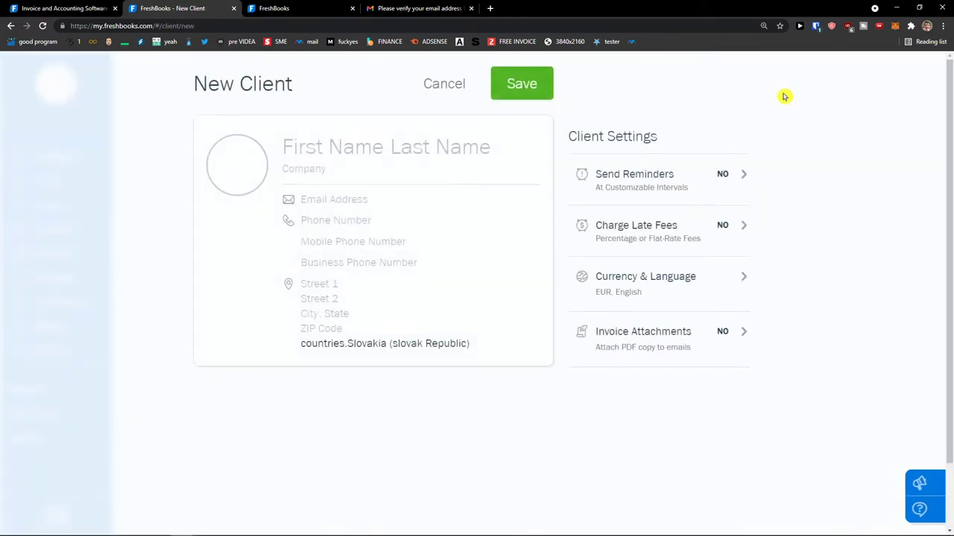
# Step: Enter the client's first and last name
pyautogui.click(385, 143)
pyautogui.write('Marcus')
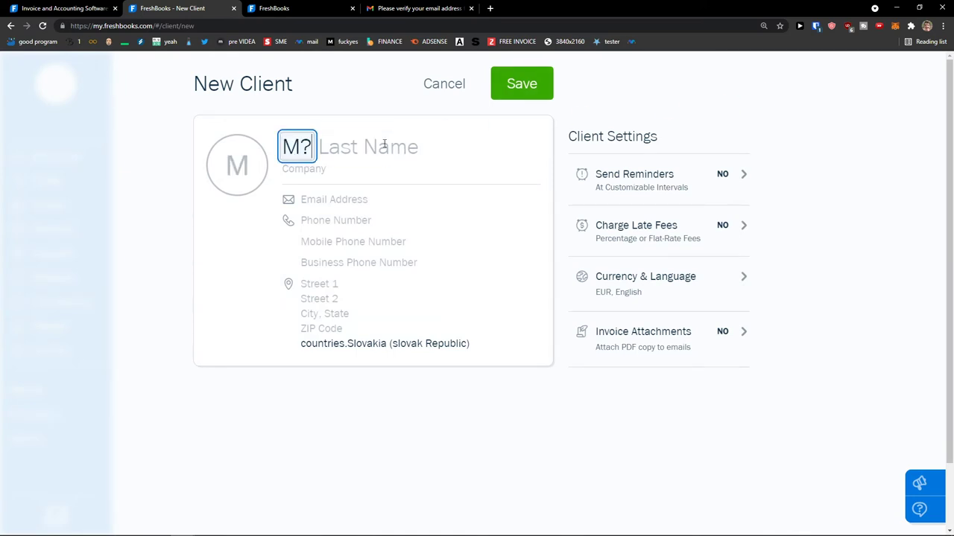
pyautogui.click(384, 144)
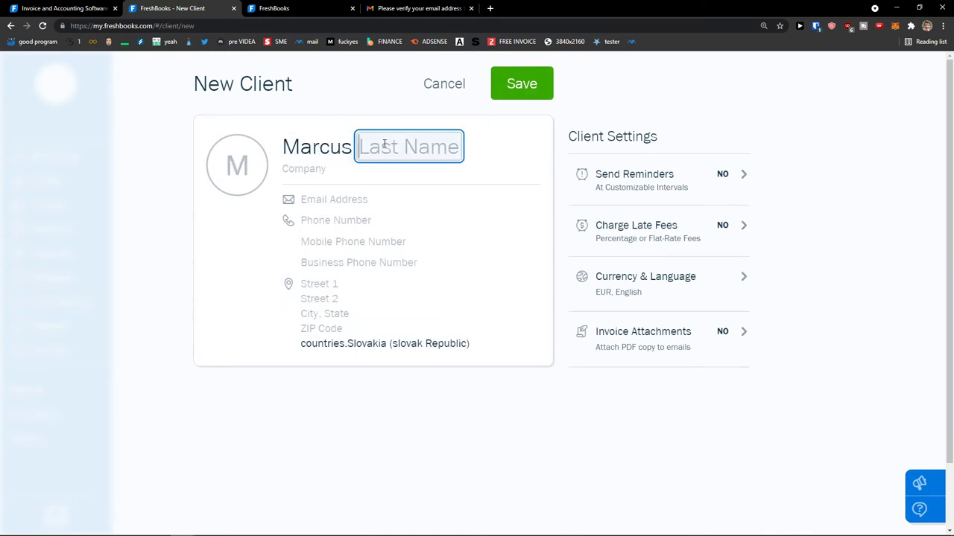
pyautogui.write('Client1')
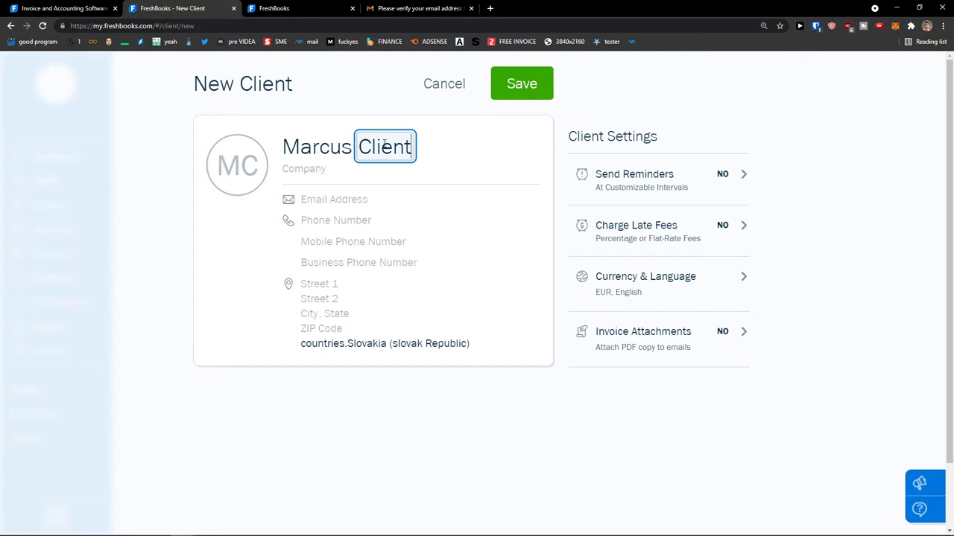
pyautogui.click(355, 170)
# Step: Enter the company 'Sun Client' and the client's e-mail address
pyautogui.click(325, 173)
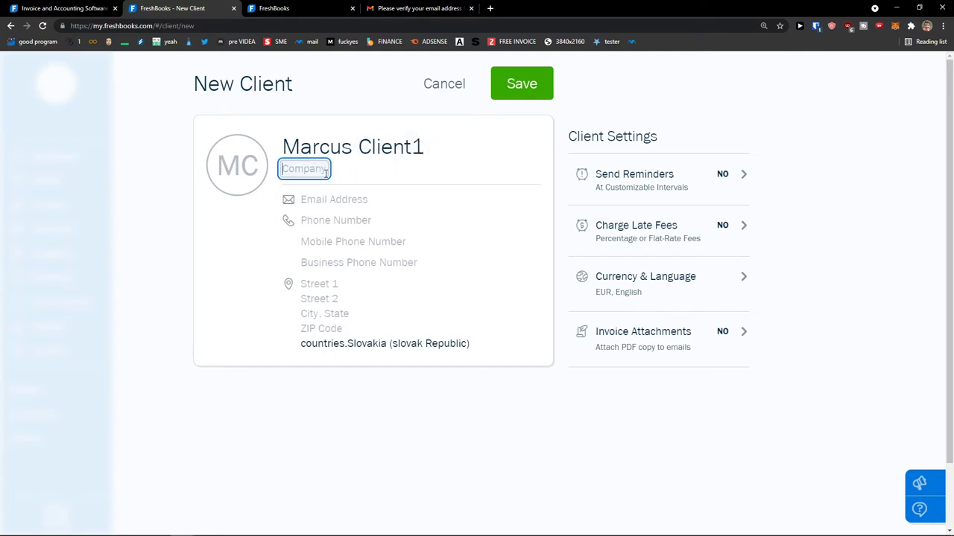
pyautogui.write('Sun C')
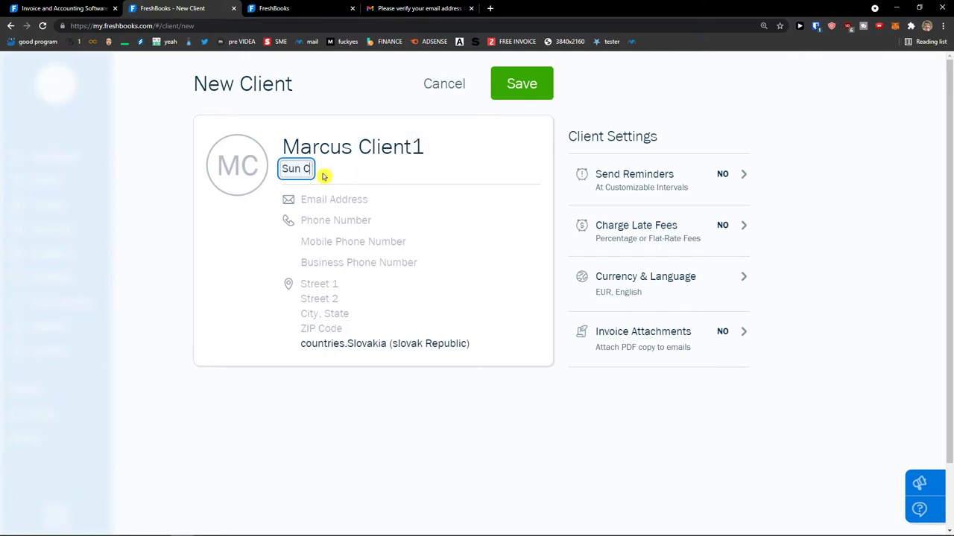
pyautogui.write('lient')
pyautogui.click(335, 198)
pyautogui.write('m.k')
pyautogui.press('BackSpace')
pyautogui.press('BackSpace')
pyautogui.press('BackSpace')
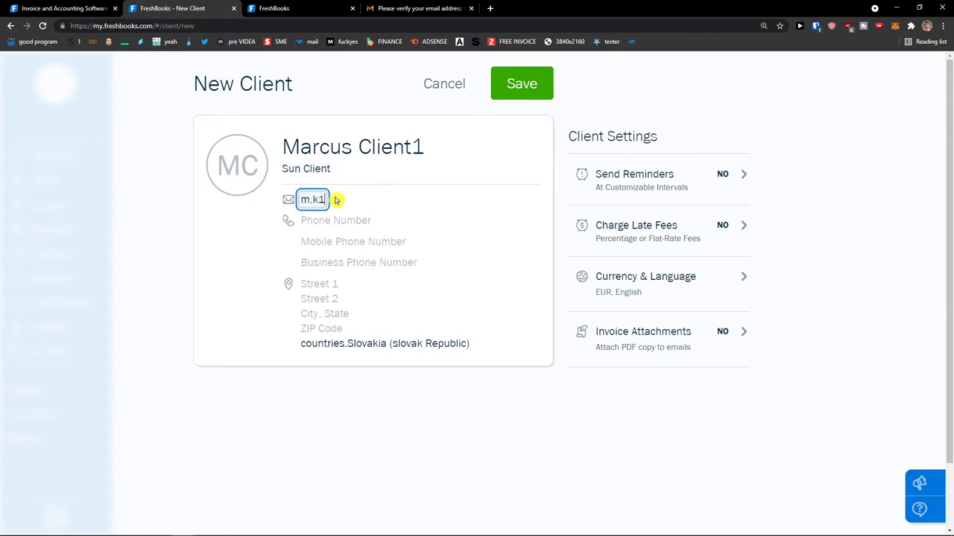
pyautogui.click(411, 228)
pyautogui.click(336, 277)
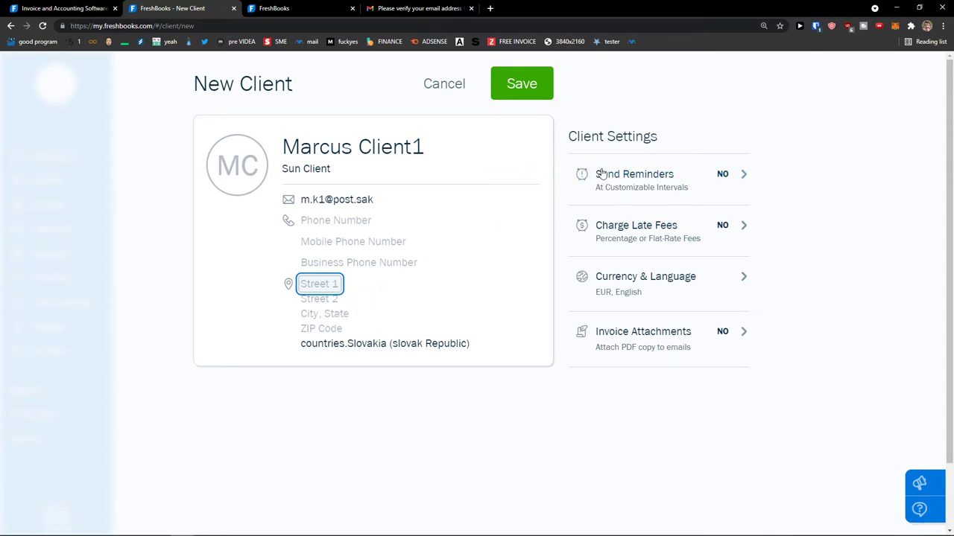
# Step: Turn on payment reminders at 3 and 15 days after the due date
pyautogui.click(688, 184)
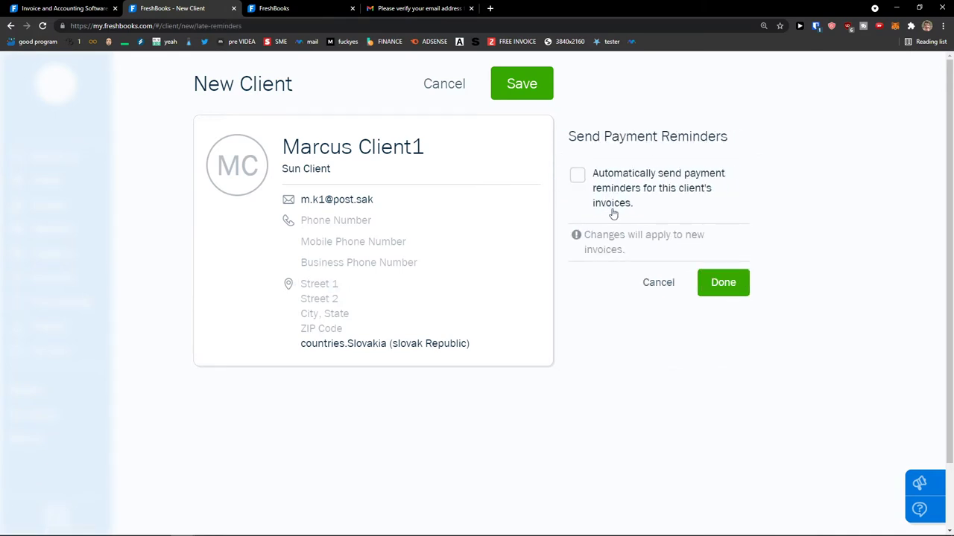
pyautogui.click(621, 205)
pyautogui.click(628, 203)
pyautogui.click(618, 203)
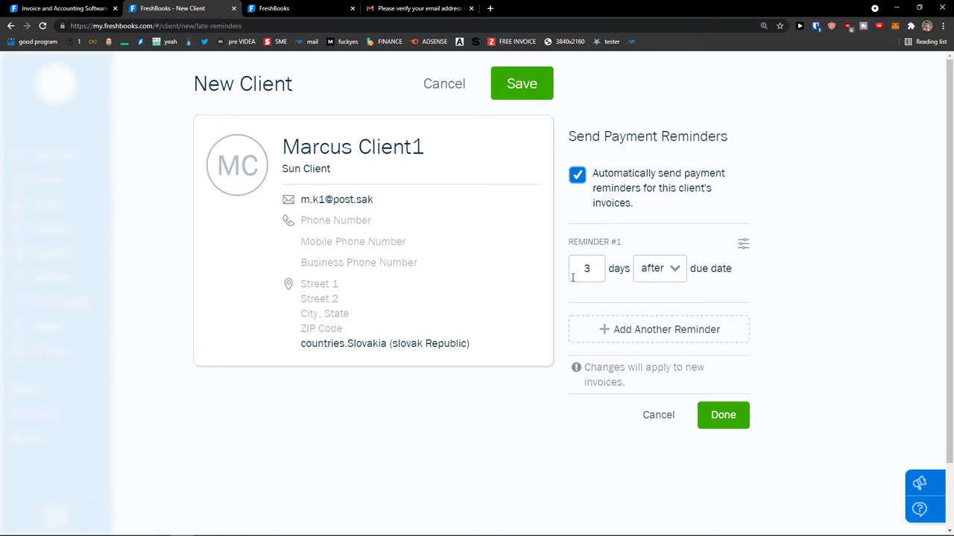
pyautogui.click(654, 270)
pyautogui.click(654, 270)
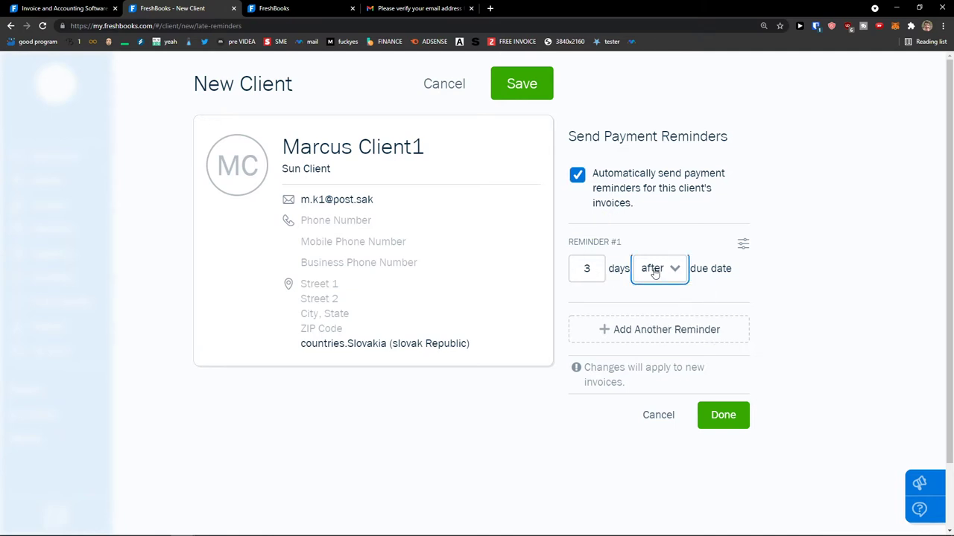
pyautogui.click(620, 333)
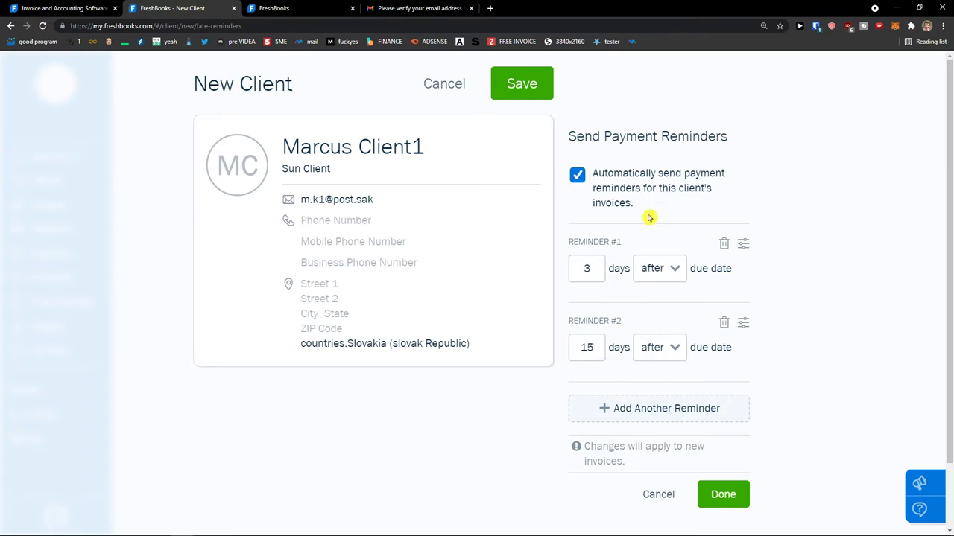
pyautogui.click(720, 495)
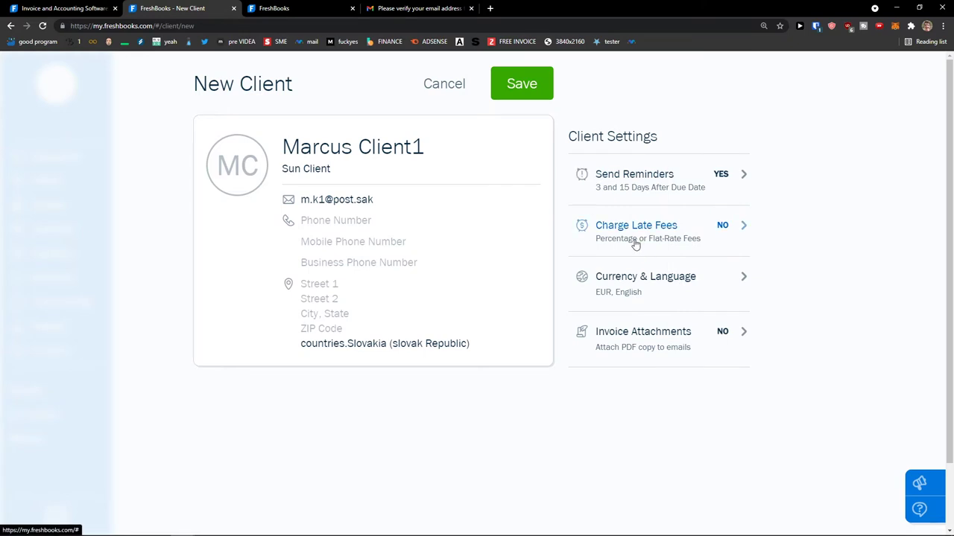
# Step: Review the late fee settings and cancel, leaving late fees off
pyautogui.click(682, 227)
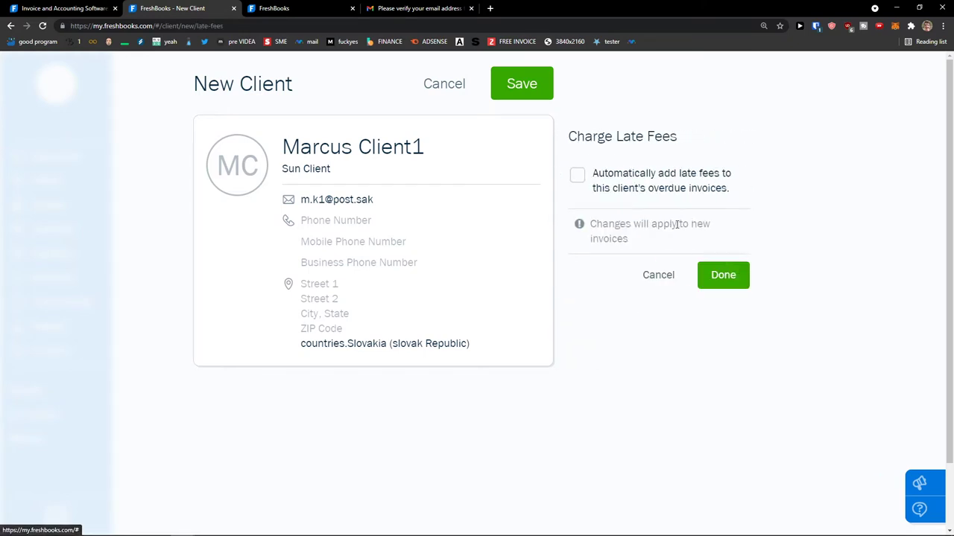
pyautogui.click(596, 175)
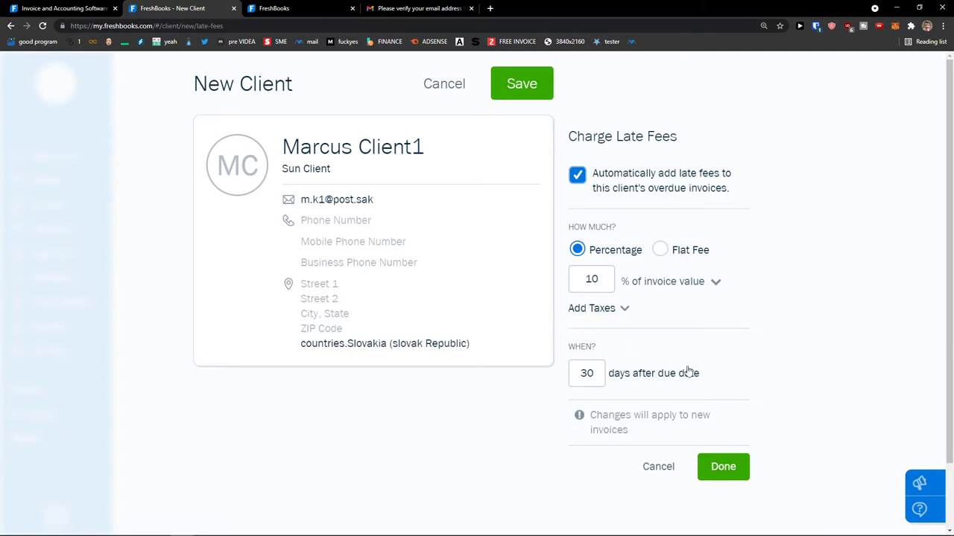
pyautogui.click(637, 329)
pyautogui.click(658, 466)
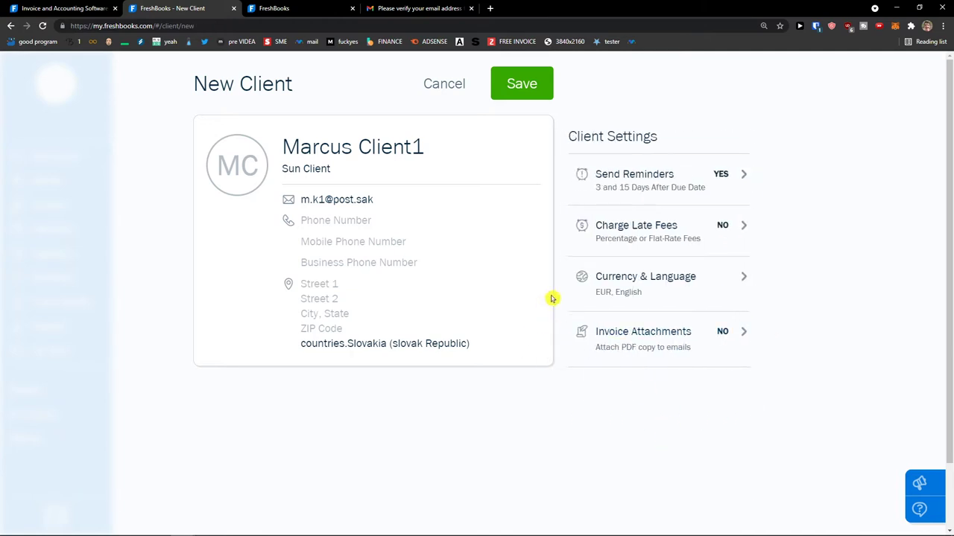
# Step: Turn on PDF invoice attachments for Sun Client, then save the client
pyautogui.click(662, 301)
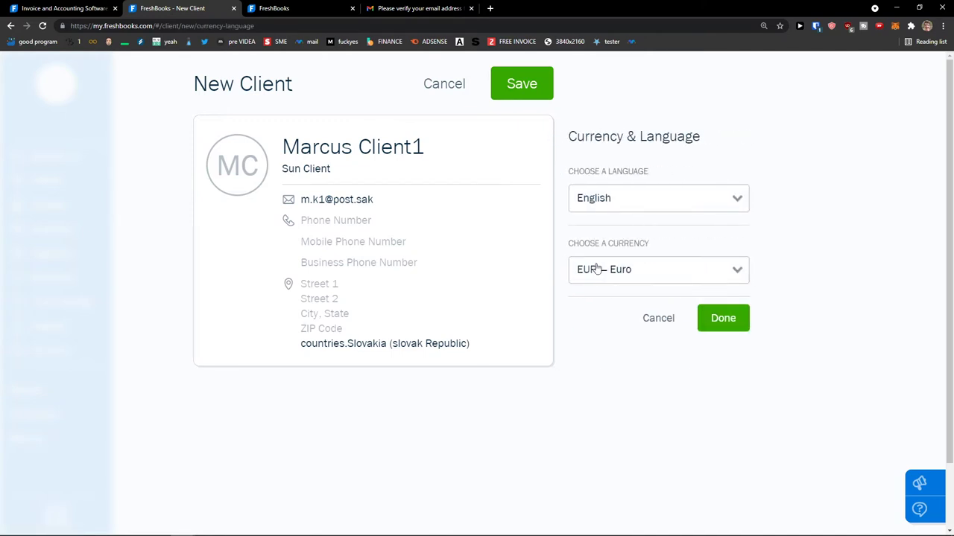
pyautogui.click(659, 321)
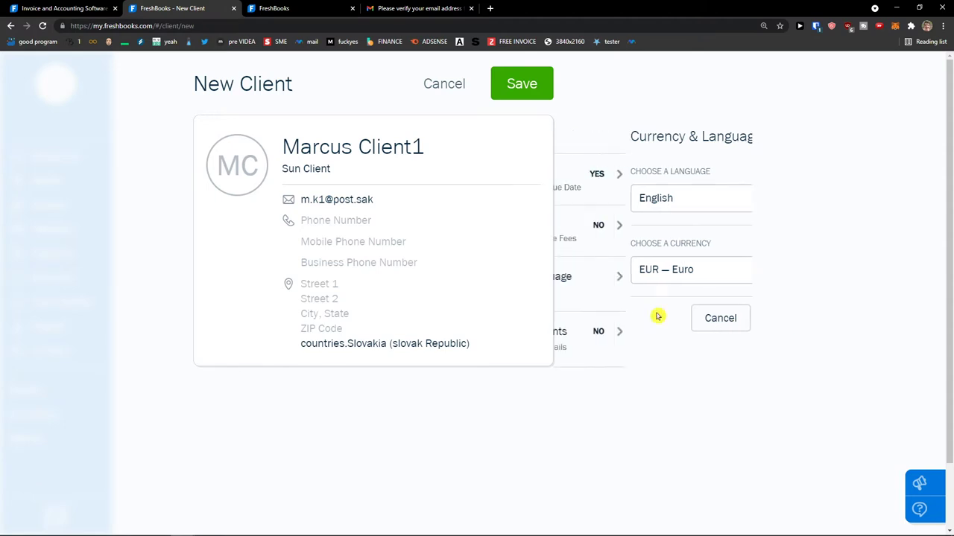
pyautogui.click(652, 339)
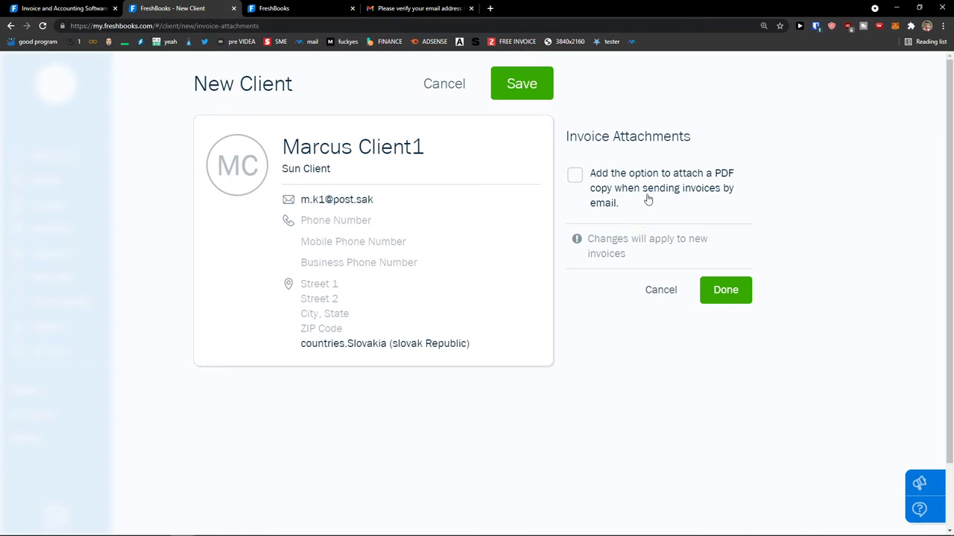
pyautogui.click(661, 298)
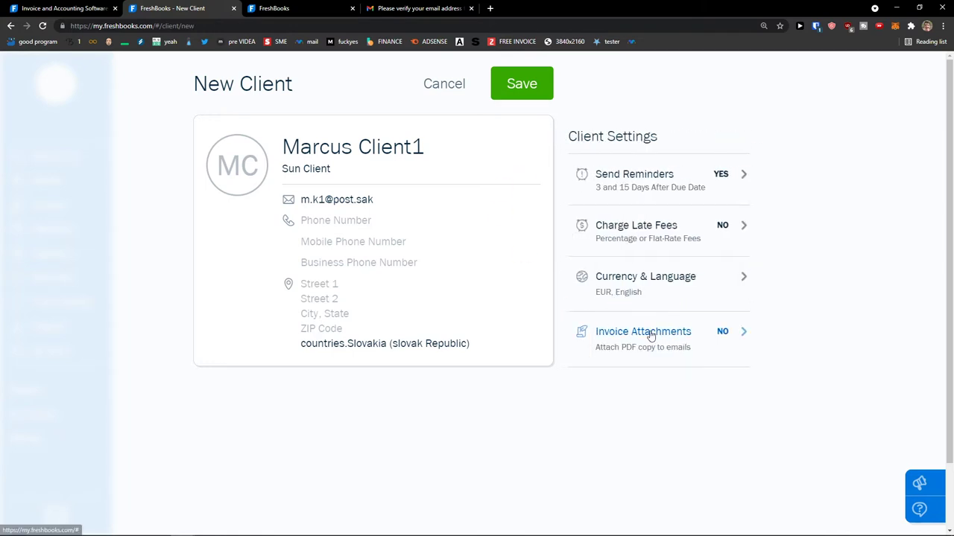
pyautogui.click(649, 334)
pyautogui.click(574, 174)
pyautogui.click(722, 293)
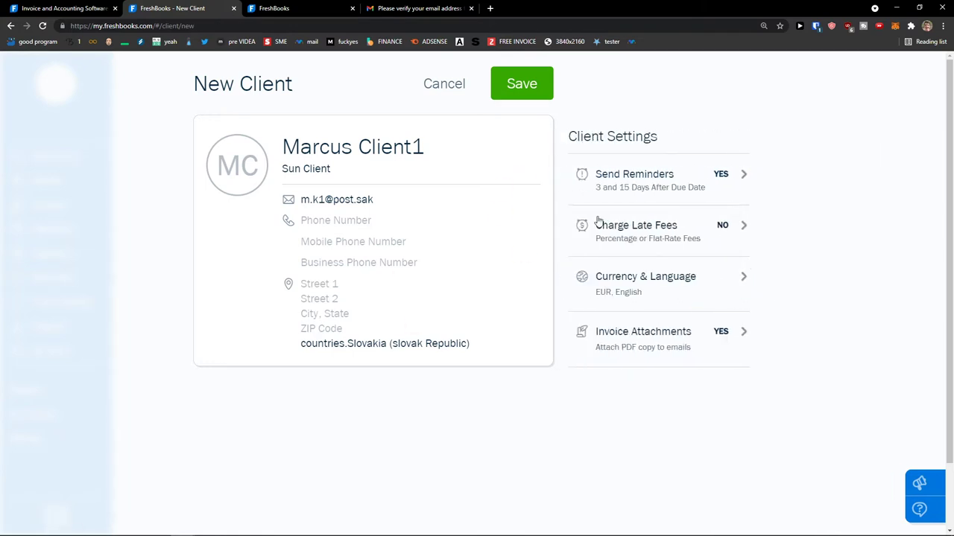
pyautogui.click(524, 91)
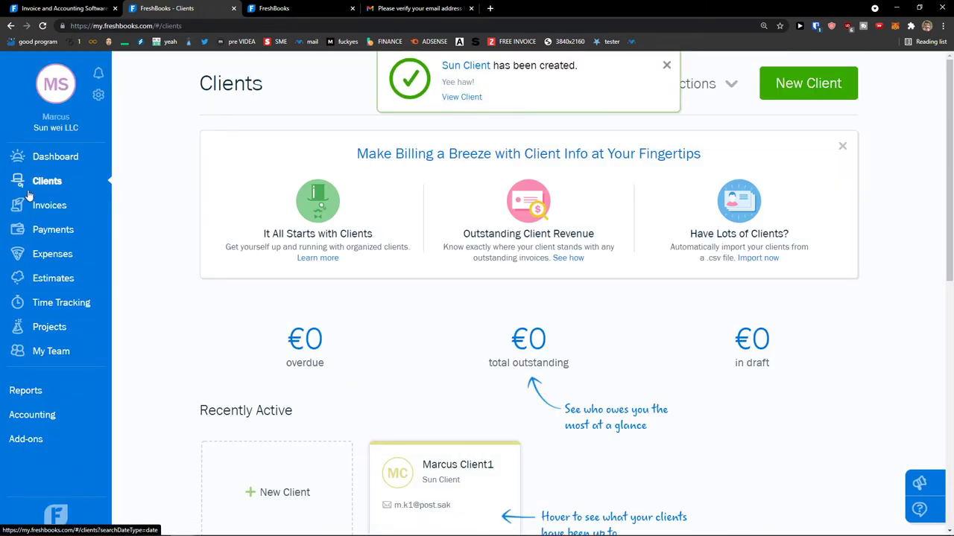
# Step: Go to Expenses > Vendors and start a New Vendor form
pyautogui.scroll(-5, 187, 306)
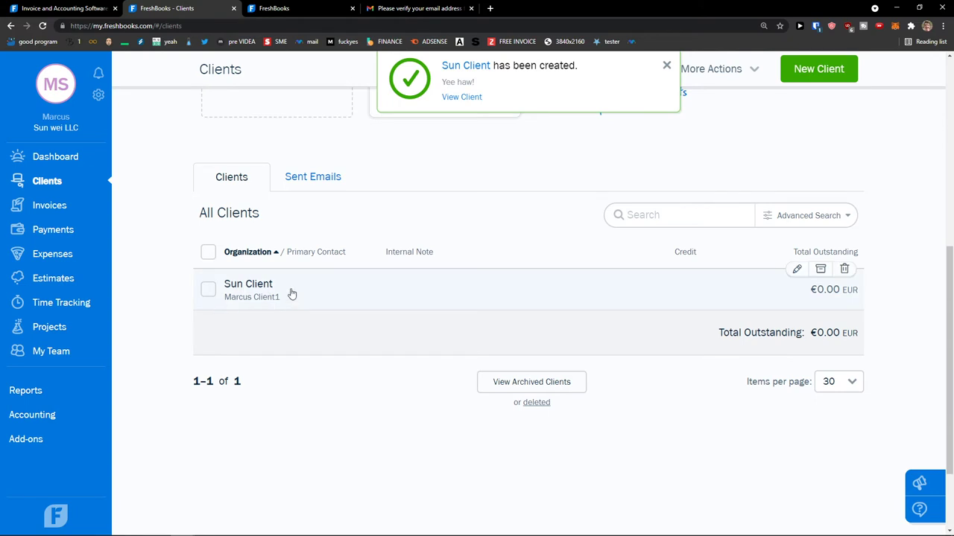
pyautogui.scroll(2, 291, 294)
pyautogui.scroll(-1, 272, 355)
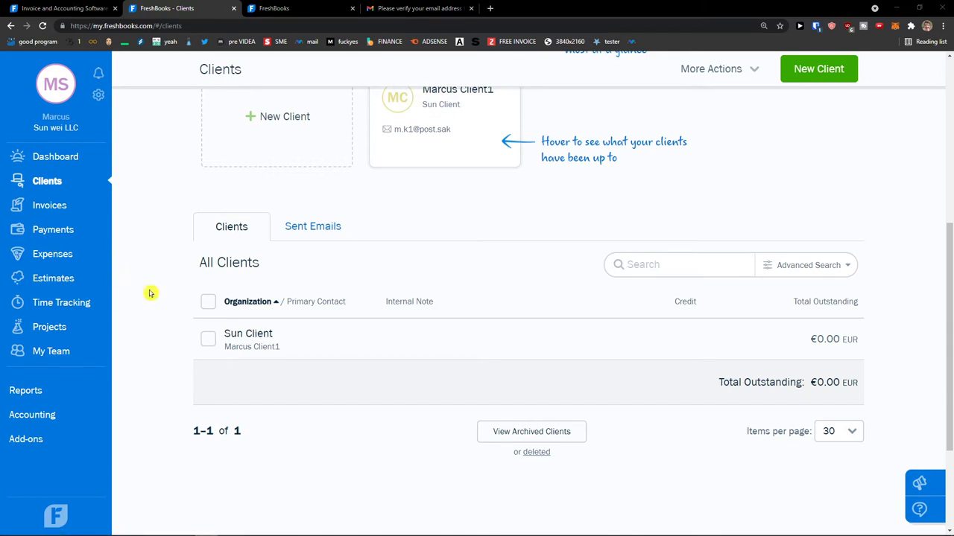
pyautogui.click(54, 255)
pyautogui.click(48, 288)
pyautogui.scroll(-2, 207, 271)
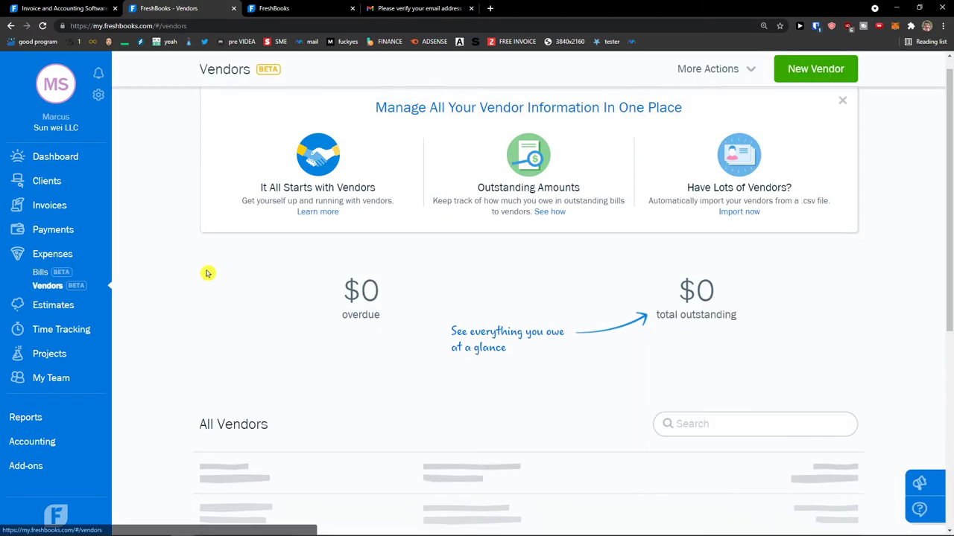
pyautogui.scroll(2, 206, 271)
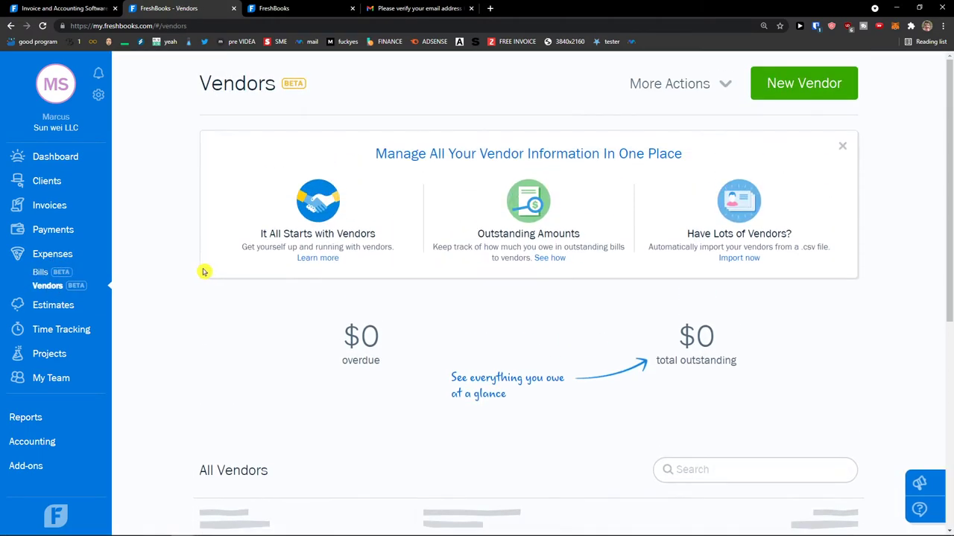
pyautogui.click(822, 83)
pyautogui.click(317, 143)
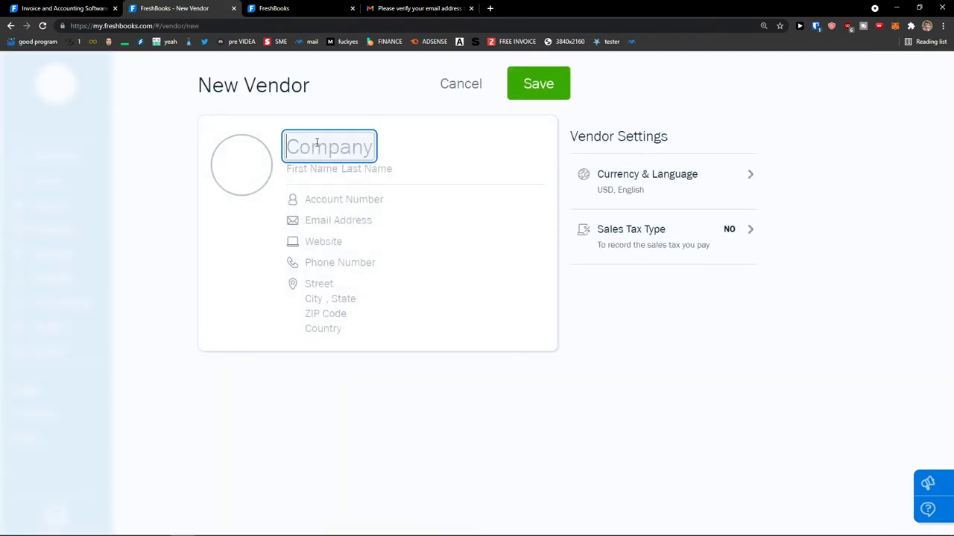
# Step: Enter organization 'Sun Vendor' and the contact's first and last name, leaving other fields empty
pyautogui.write('Sun Vendor')
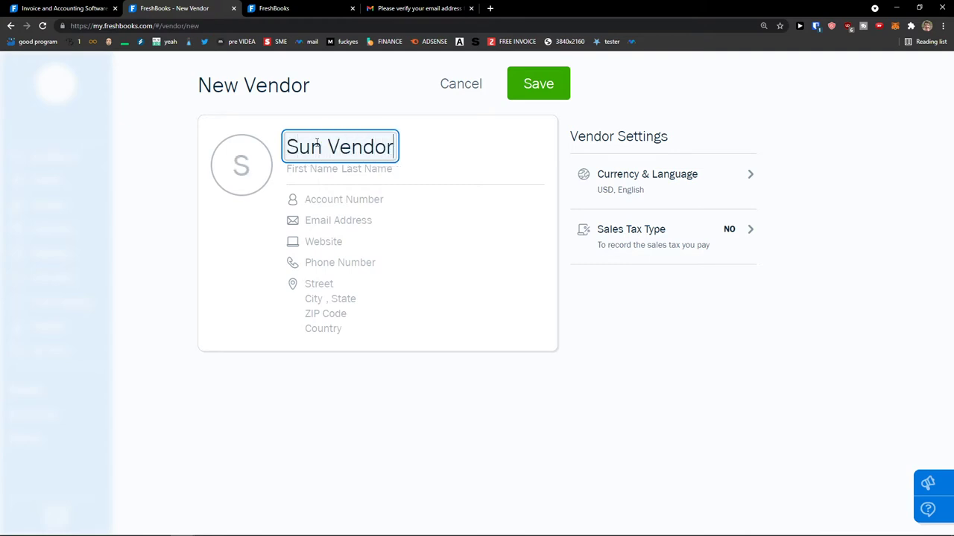
pyautogui.press('Tab')
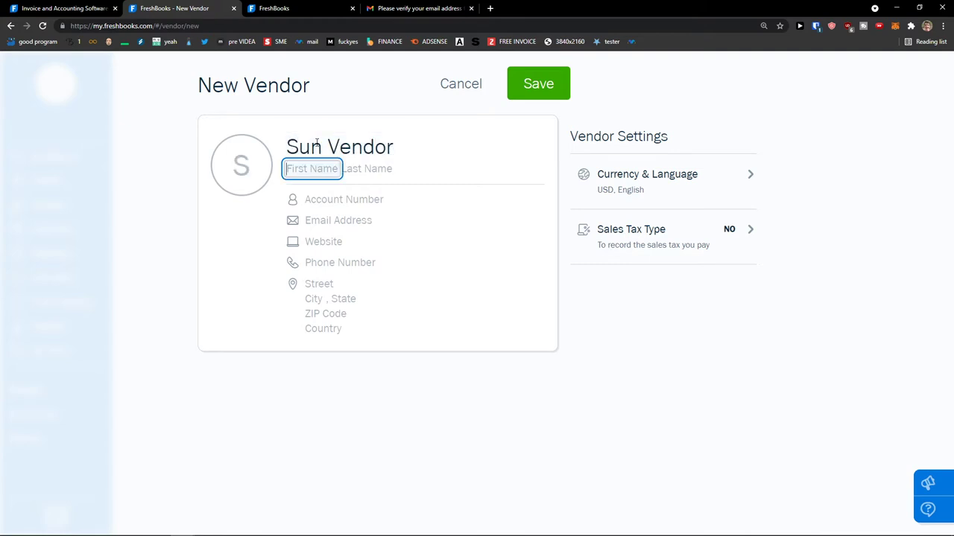
pyautogui.write('Marcus')
pyautogui.press('Tab')
pyautogui.write('V')
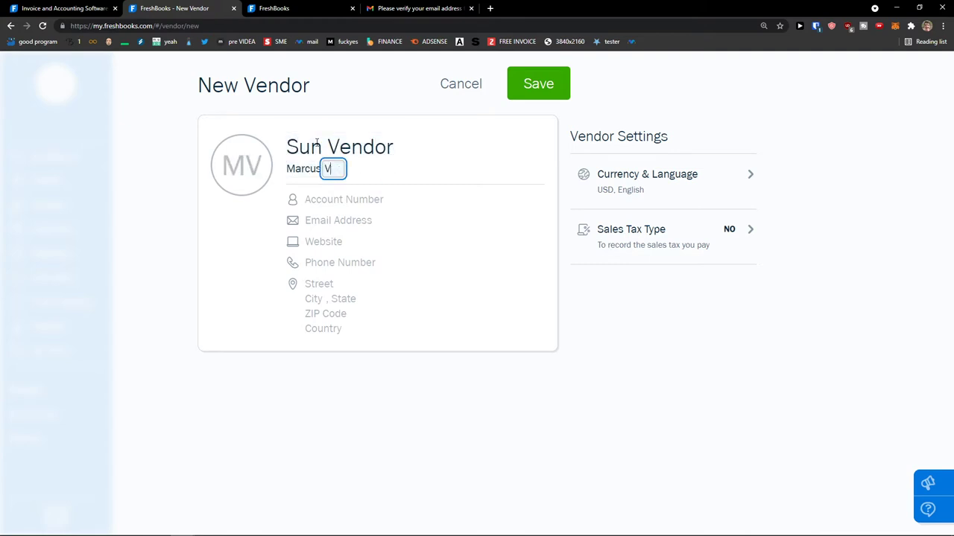
pyautogui.write('endor')
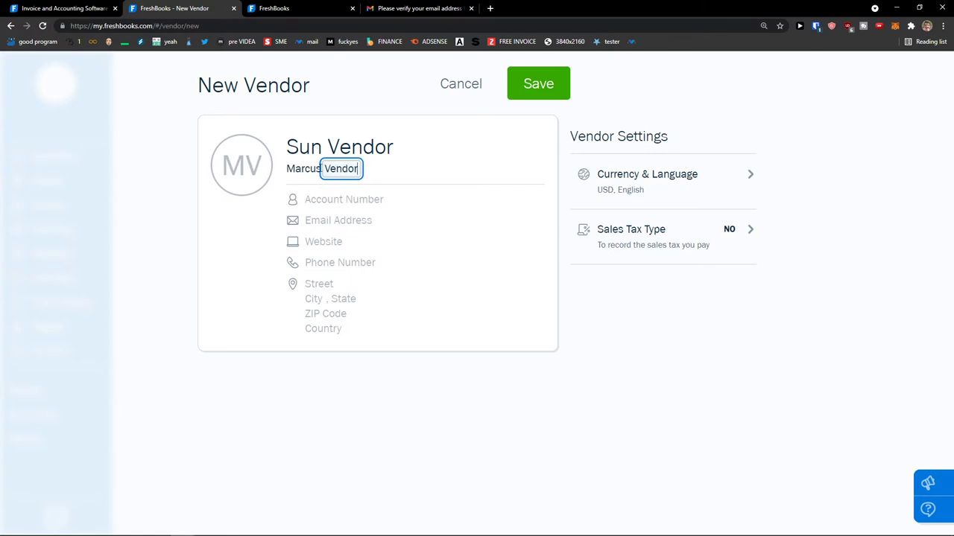
pyautogui.click(333, 206)
pyautogui.click(330, 220)
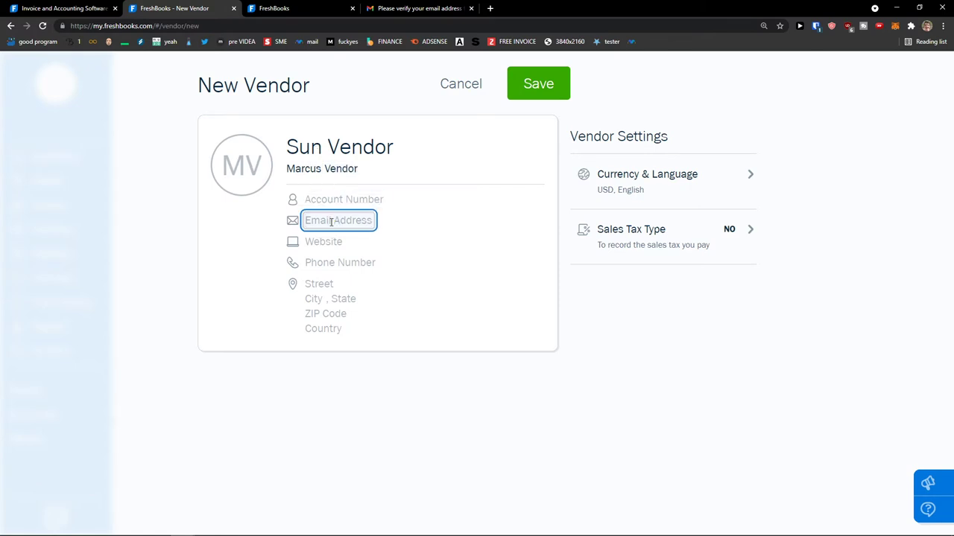
pyautogui.click(334, 241)
pyautogui.click(354, 264)
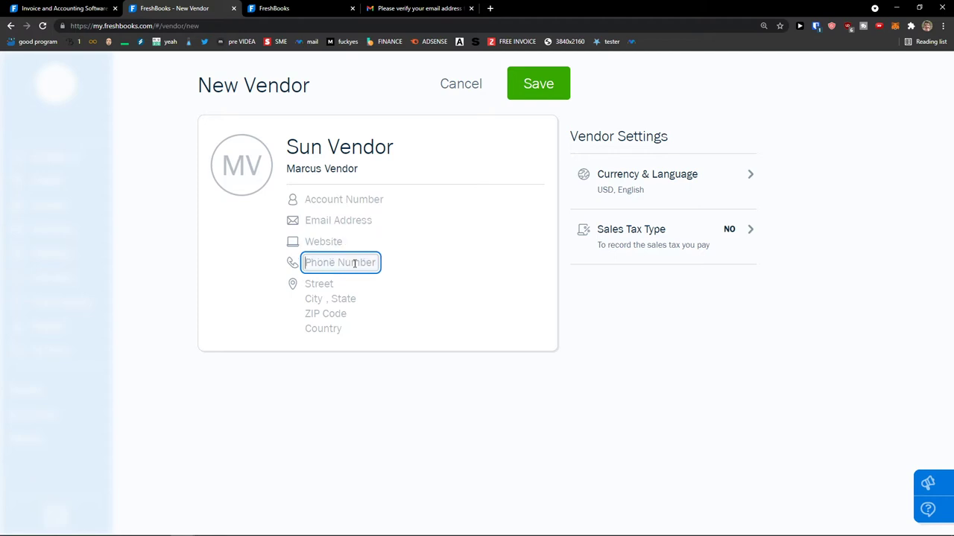
pyautogui.click(356, 288)
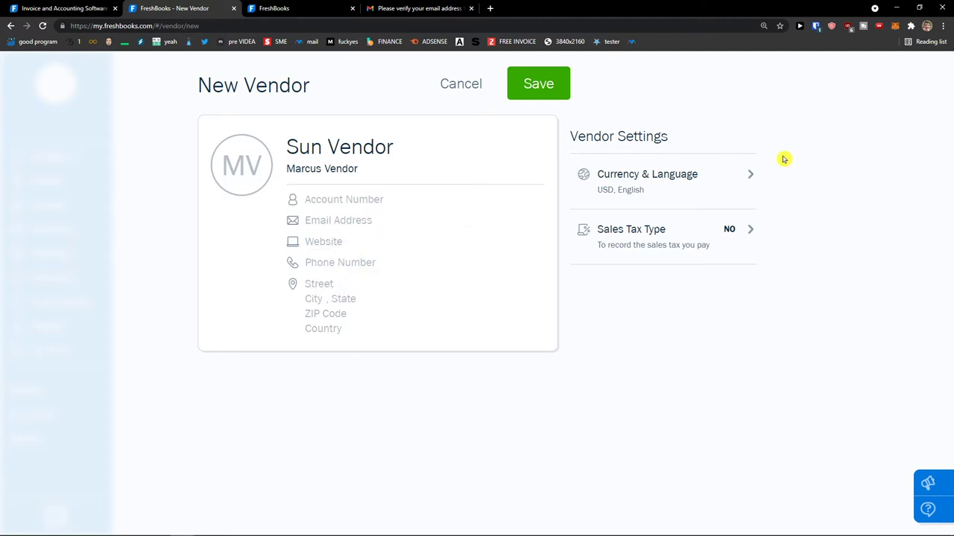
# Step: Save Sun Vendor with USD, English and no sales tax, then revisit the Dashboard's items step
pyautogui.click(707, 182)
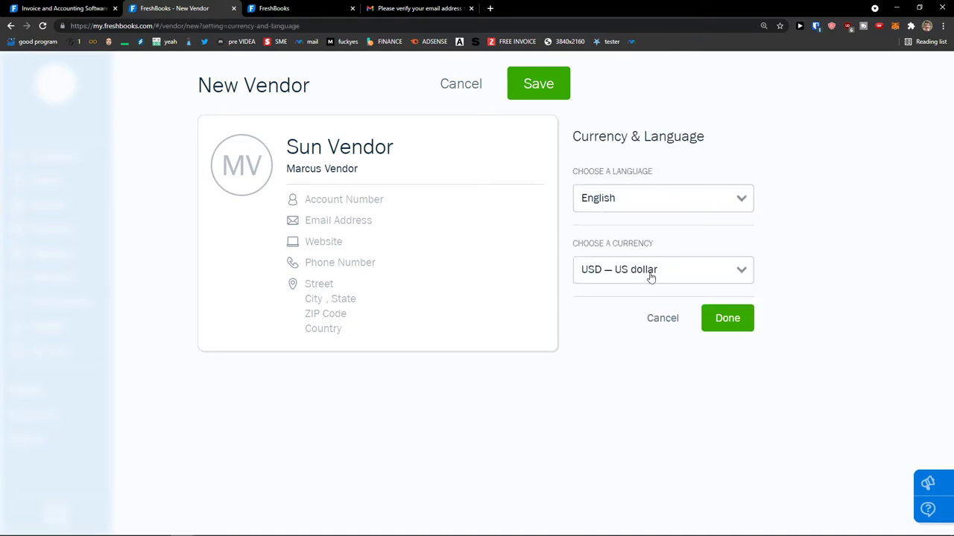
pyautogui.click(662, 318)
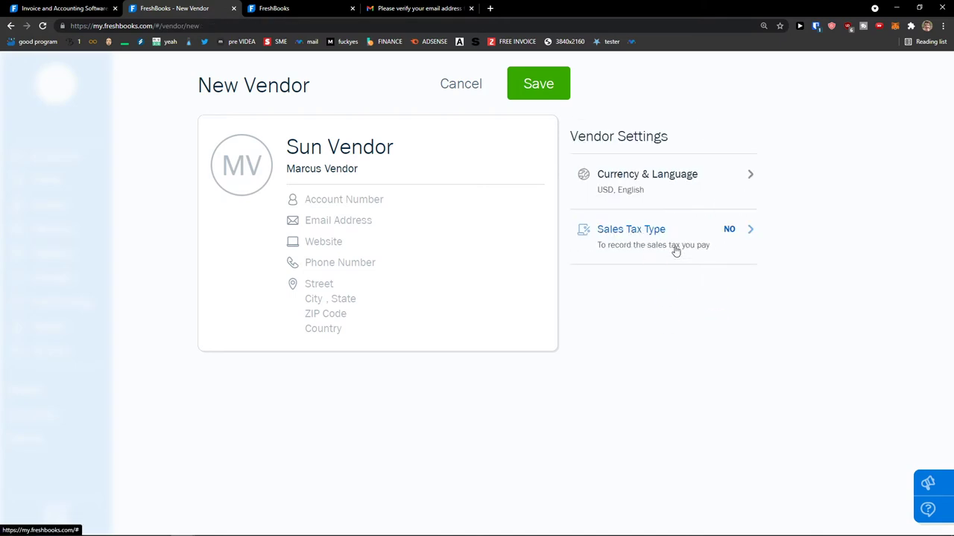
pyautogui.click(675, 246)
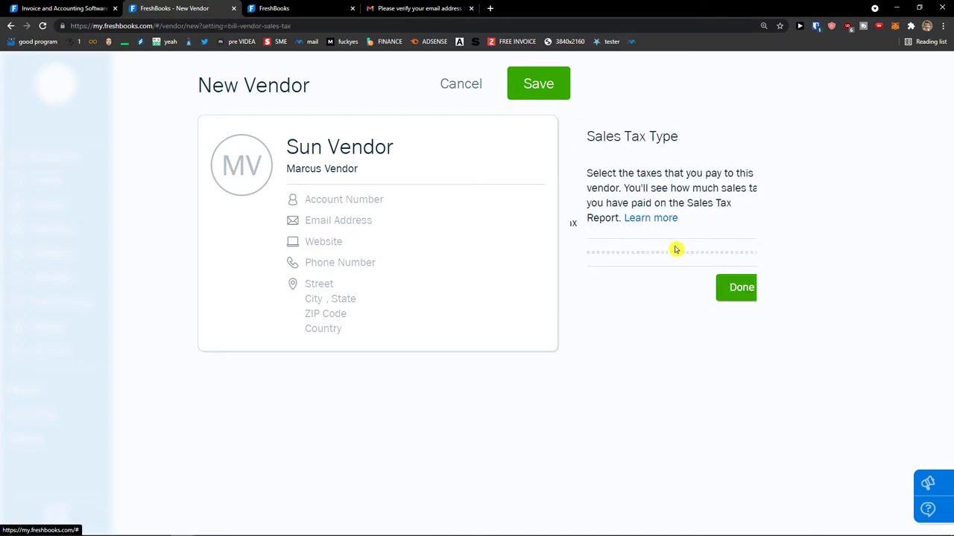
pyautogui.click(706, 286)
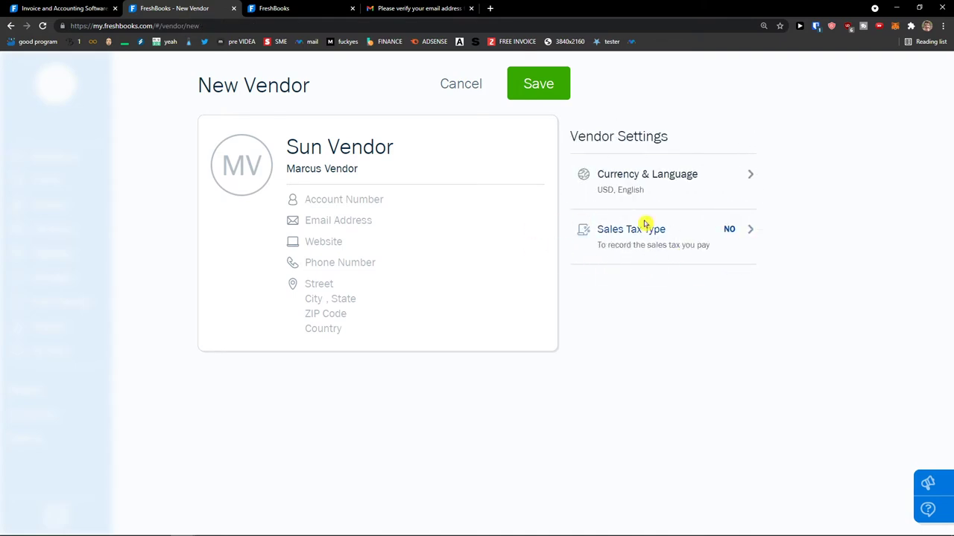
pyautogui.click(535, 92)
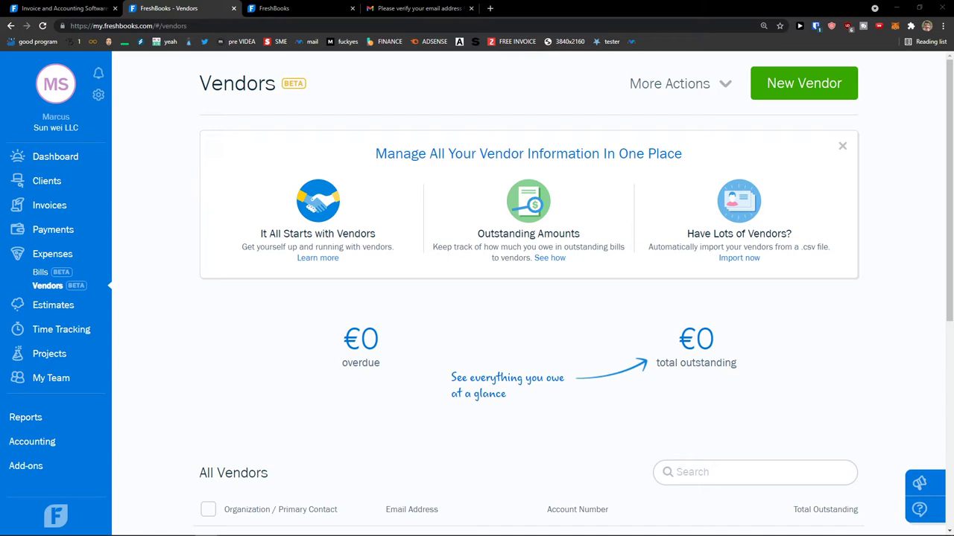
pyautogui.click(43, 158)
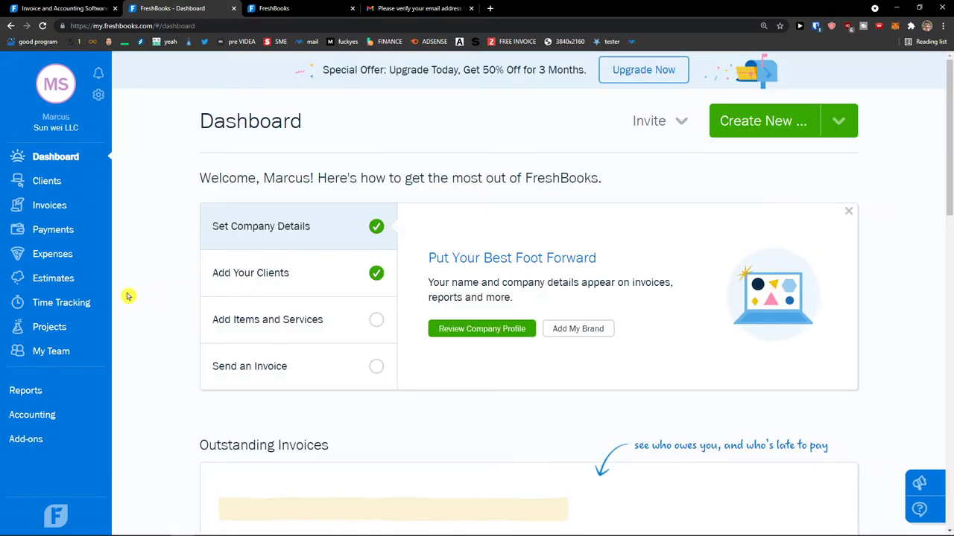
pyautogui.click(279, 322)
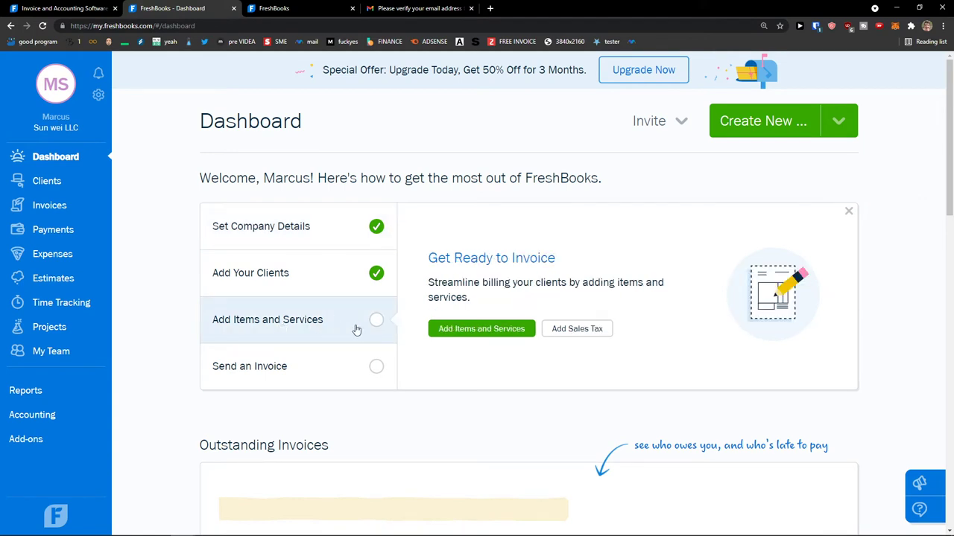
# Step: Start a new item from the Items & Services page
pyautogui.click(460, 337)
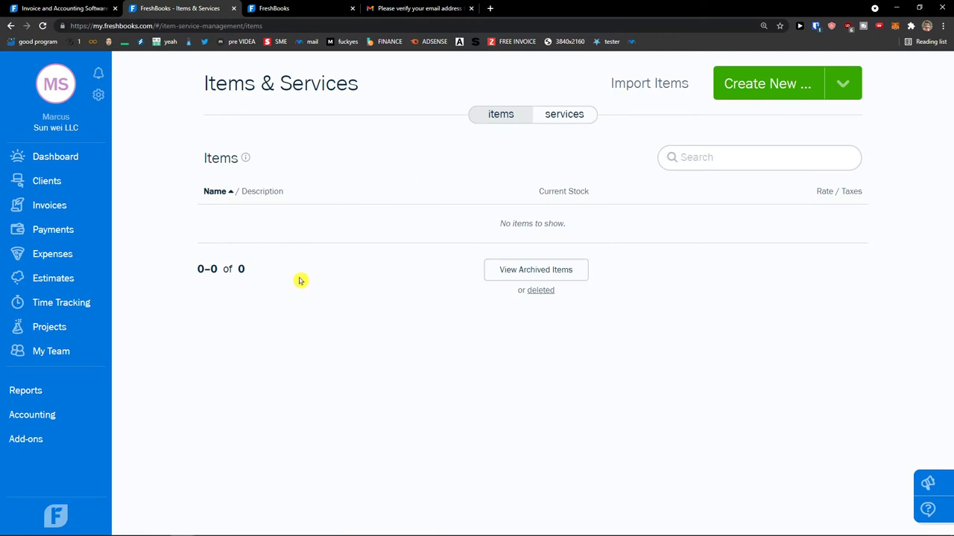
pyautogui.click(759, 88)
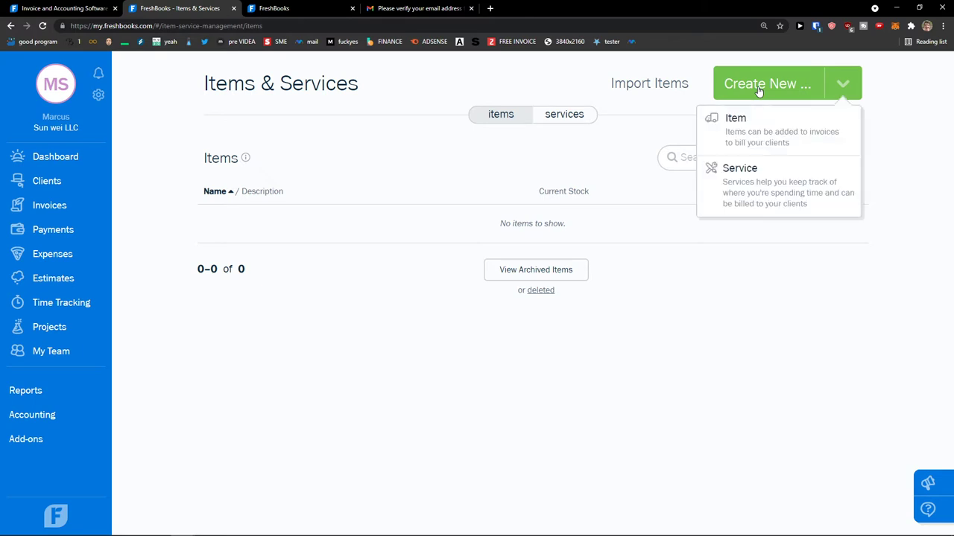
pyautogui.click(740, 144)
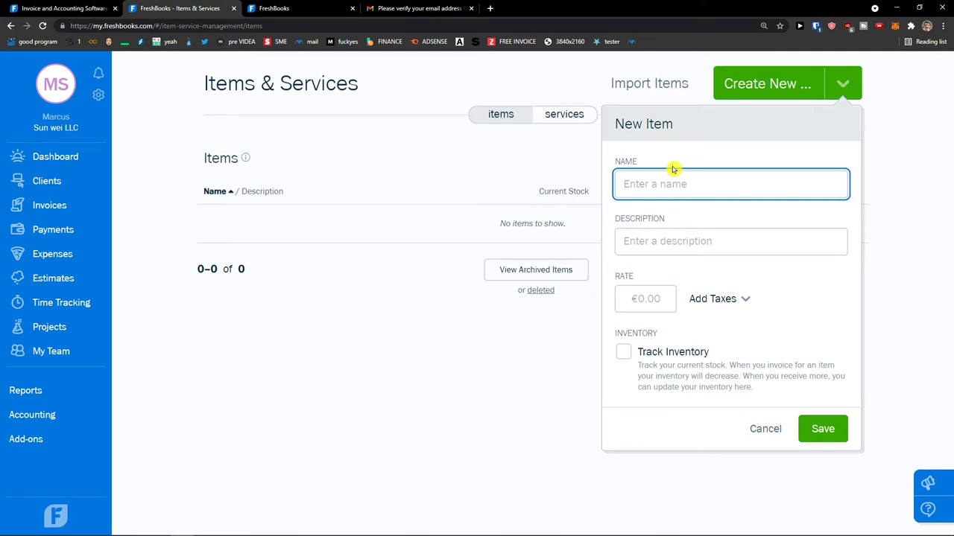
# Step: Create the item 'Camera', described 'camera for recording', at a €100.00 rate
pyautogui.write('Mar')
pyautogui.press('BackSpace')
pyautogui.press('BackSpace')
pyautogui.write('Ca')
pyautogui.press('Tab')
pyautogui.write('This is a camera')
pyautogui.hotkey('ctrl', 'a')
pyautogui.write('came')
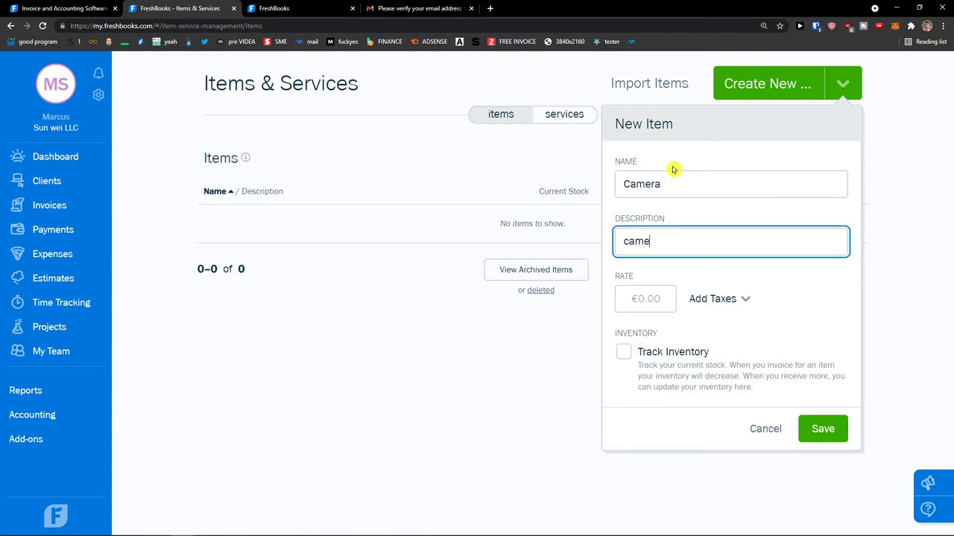
pyautogui.click(651, 298)
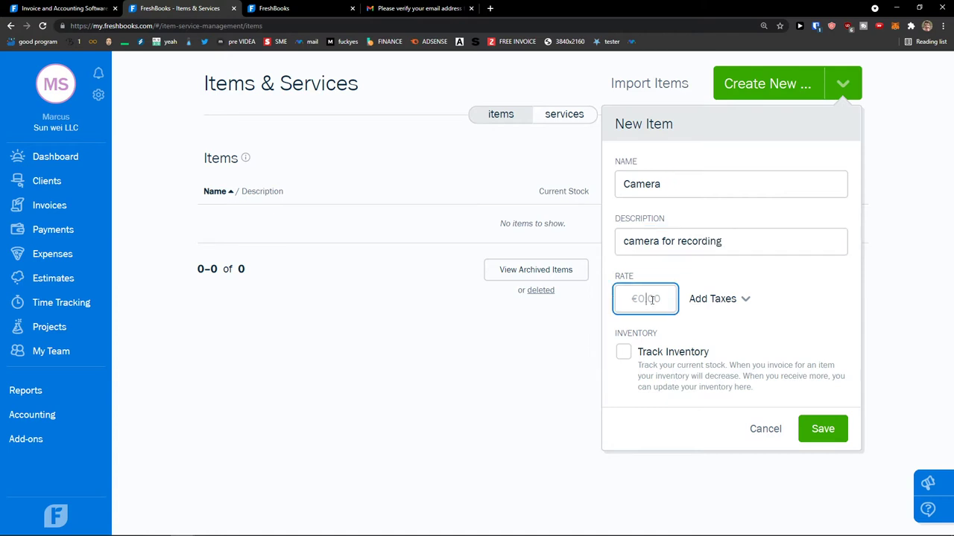
pyautogui.write('100')
pyautogui.click(766, 342)
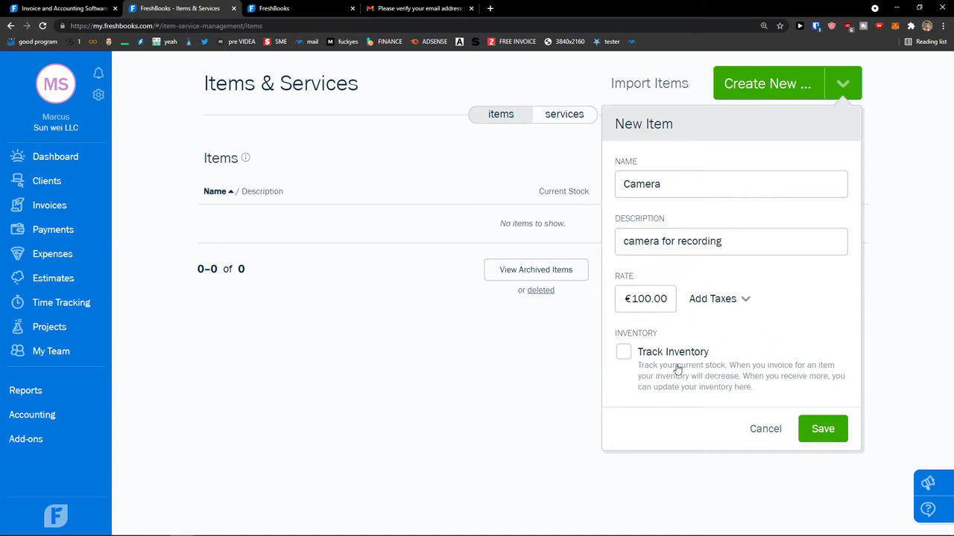
pyautogui.click(825, 431)
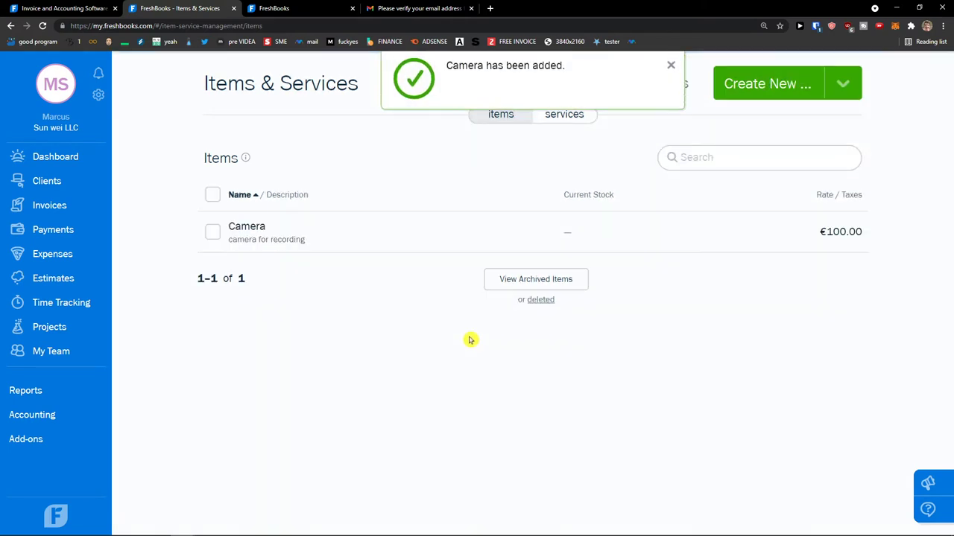
# Step: Start a new service 'Youtube Tutorials', described 'Video tutorials', at a €200 rate
pyautogui.click(840, 87)
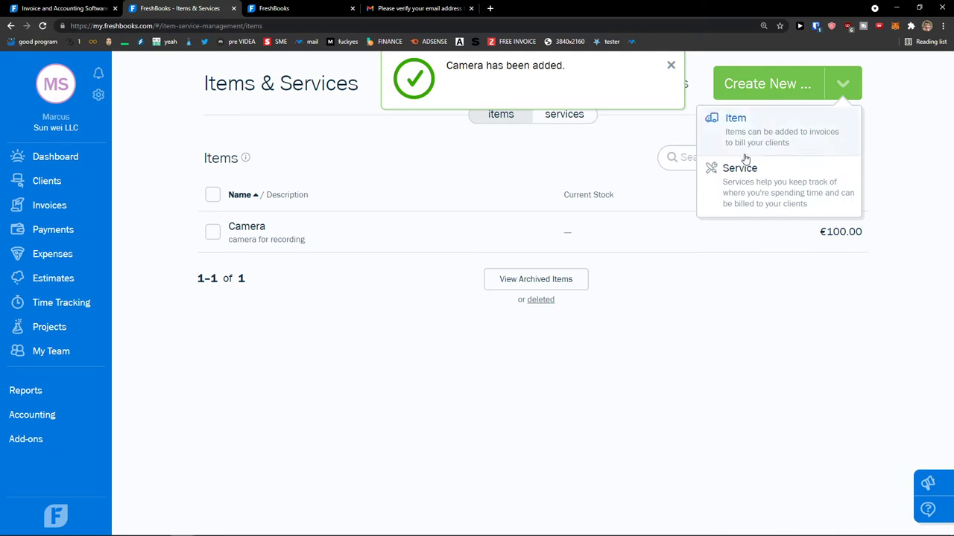
pyautogui.click(775, 202)
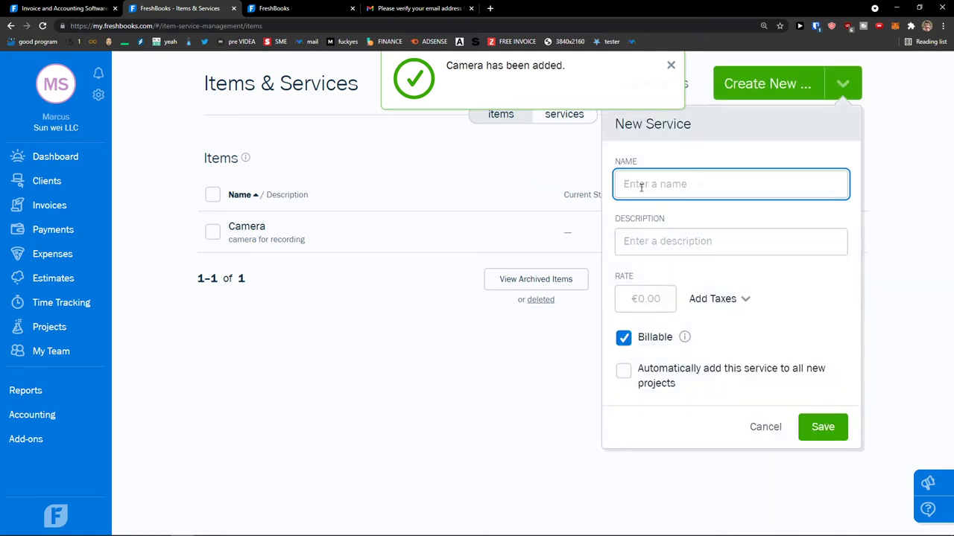
pyautogui.write('Youtube Tu')
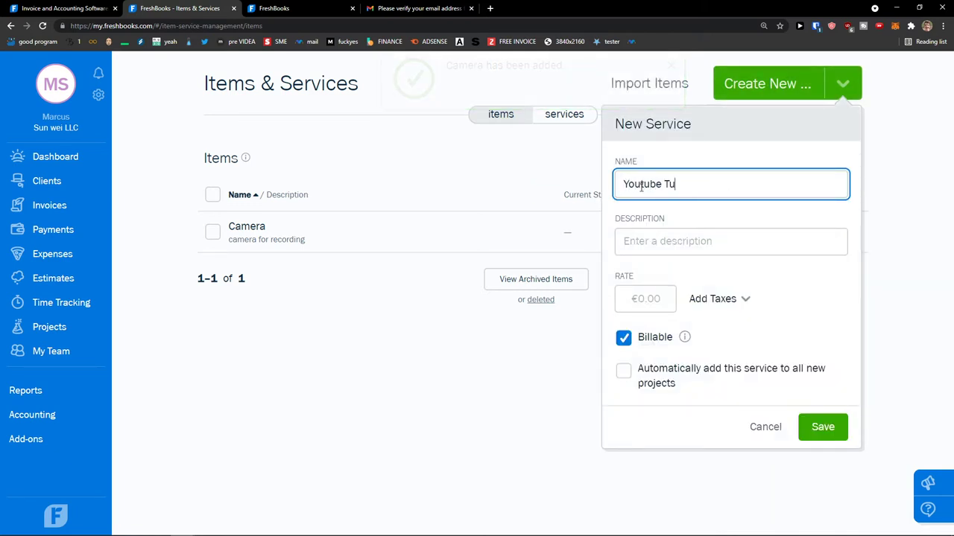
pyautogui.write('torials')
pyautogui.press('Tab')
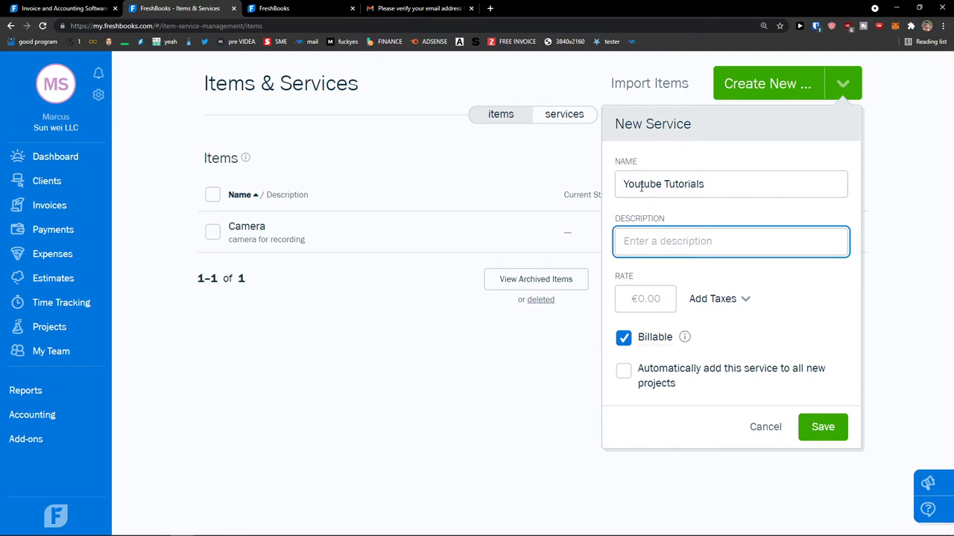
pyautogui.write('Video tutorials')
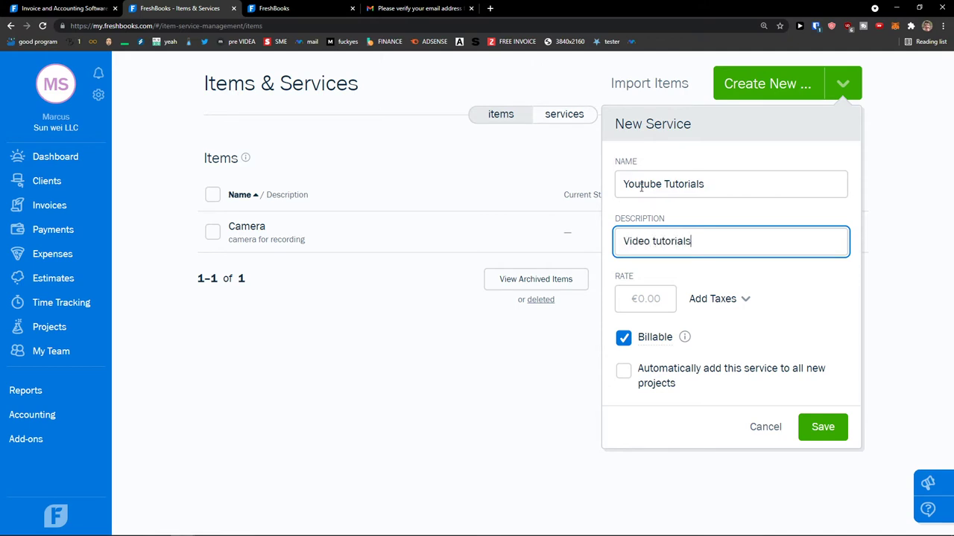
pyautogui.click(650, 292)
pyautogui.write('200')
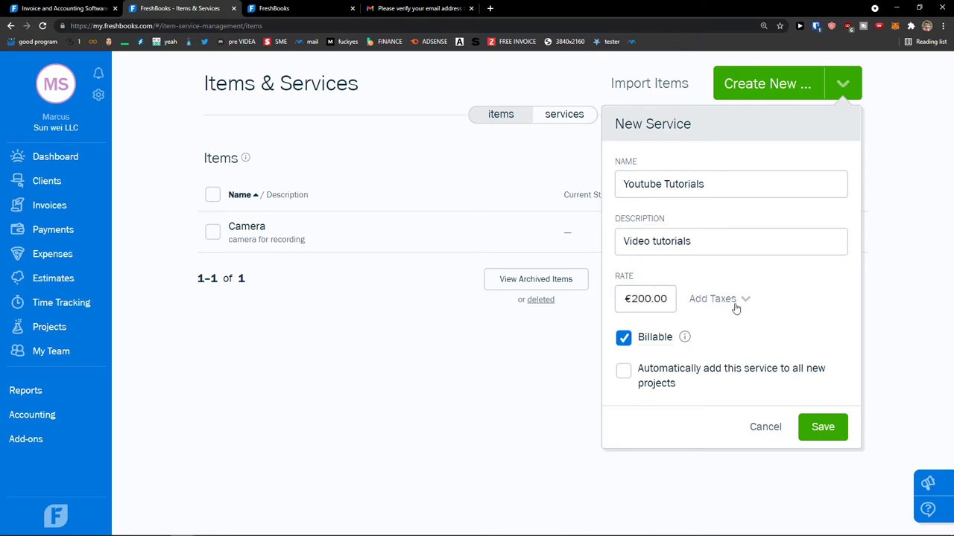
# Step: Skip adding taxes and save the Youtube Tutorials service
pyautogui.click(733, 301)
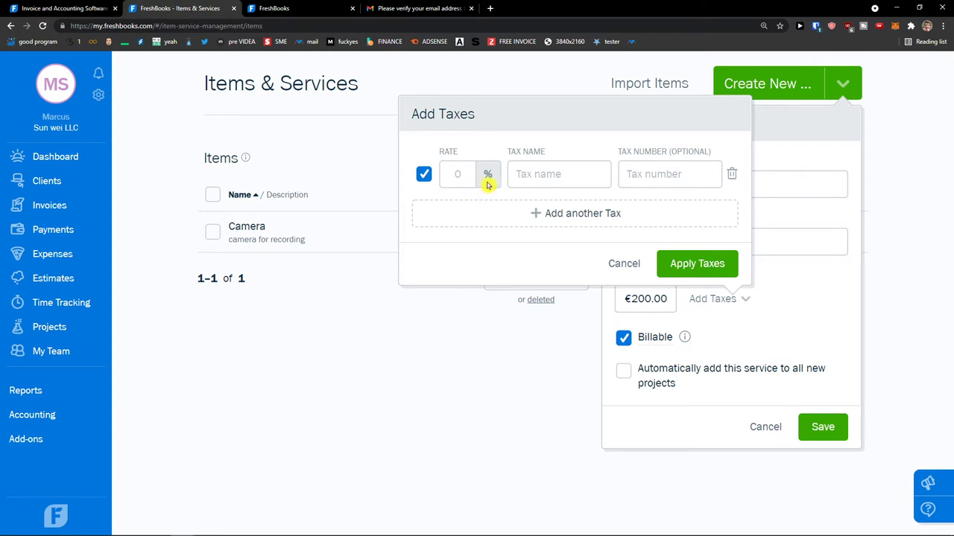
pyautogui.click(543, 175)
pyautogui.click(646, 177)
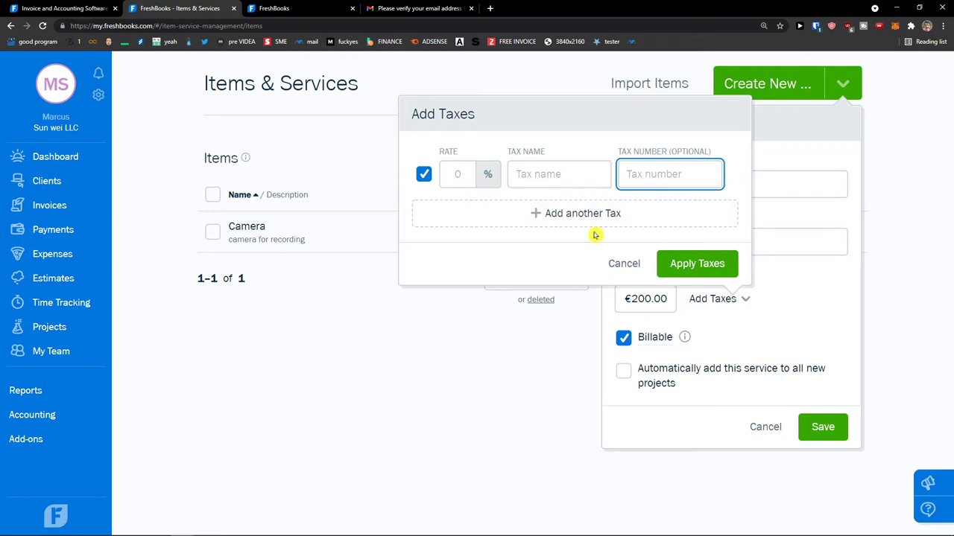
pyautogui.click(620, 272)
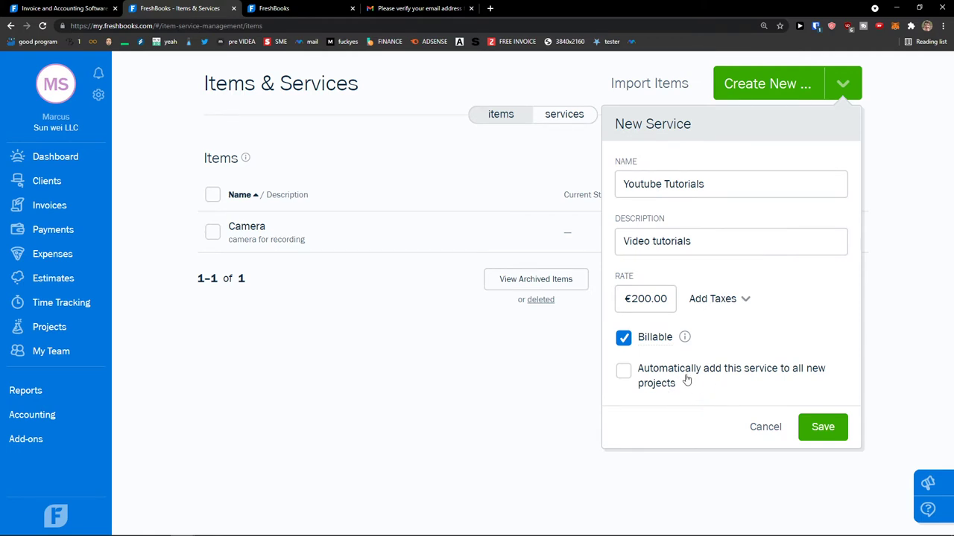
pyautogui.click(819, 427)
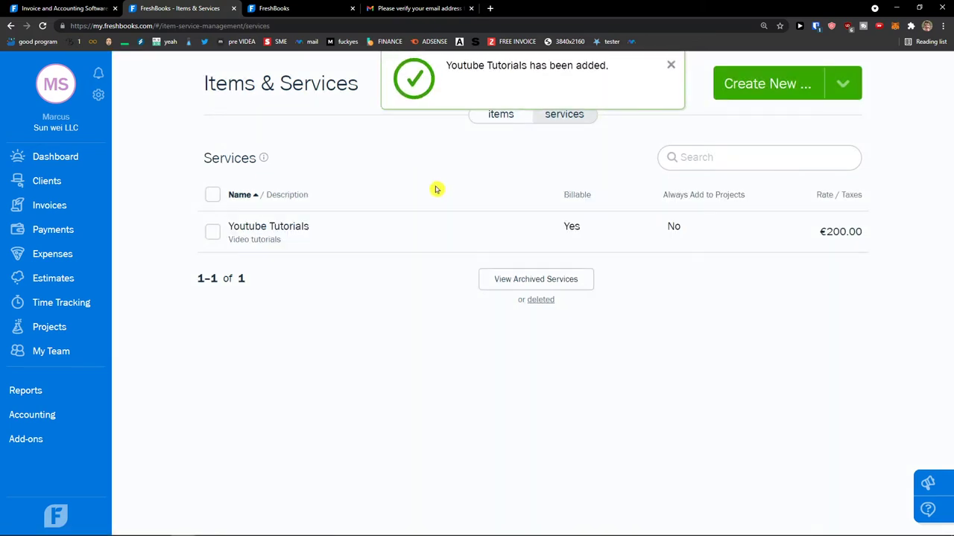
pyautogui.click(67, 169)
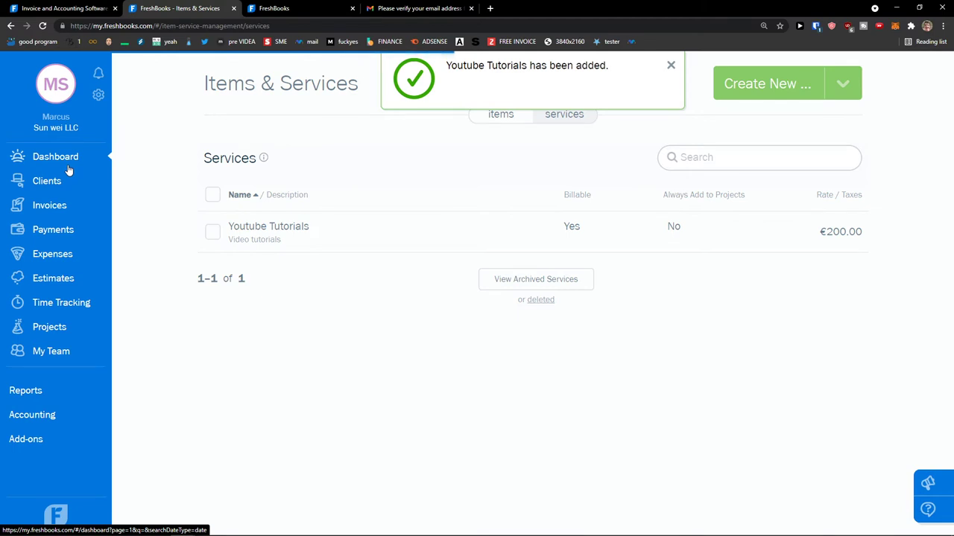
# Step: Scroll the Dashboard, then go to the still-empty Invoices page
pyautogui.scroll(-1, 251, 285)
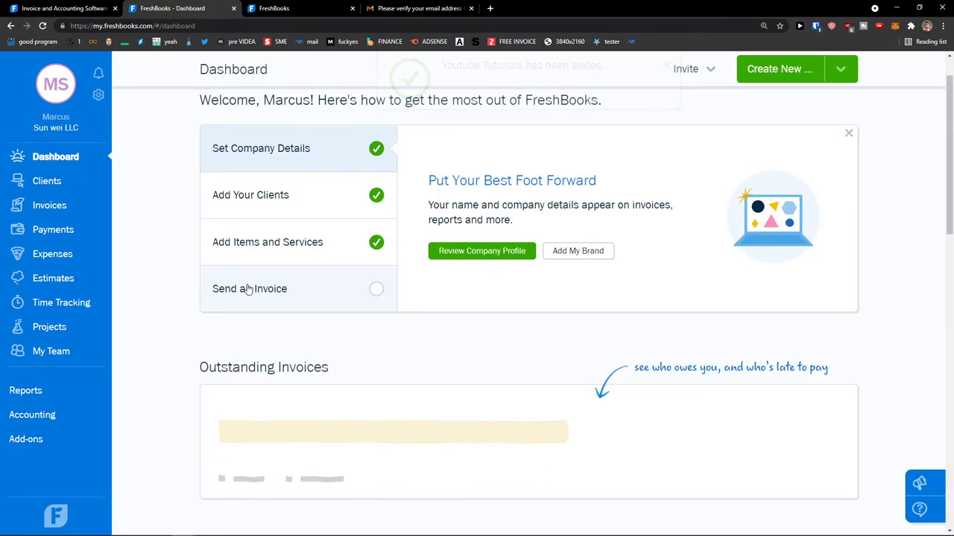
pyautogui.scroll(1, 246, 288)
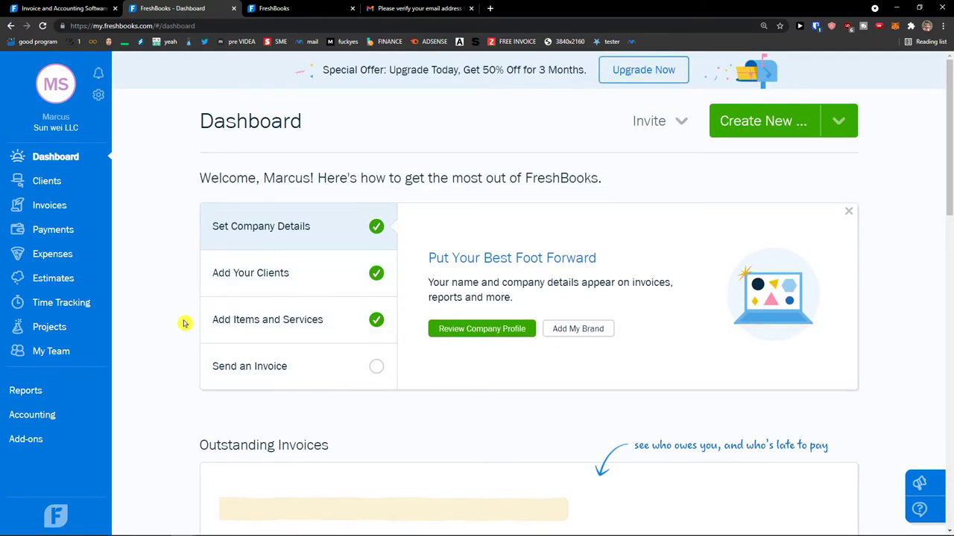
pyautogui.scroll(-1, 185, 324)
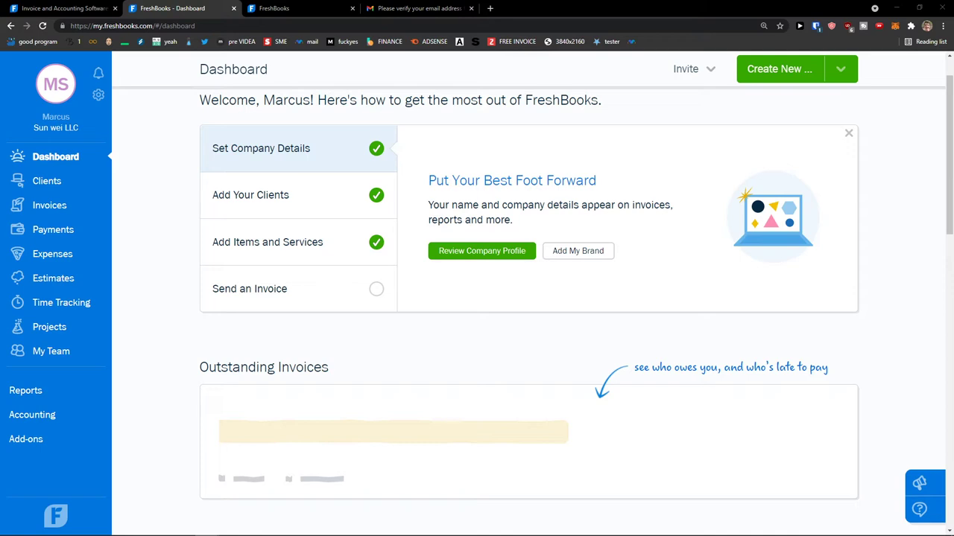
pyautogui.click(58, 208)
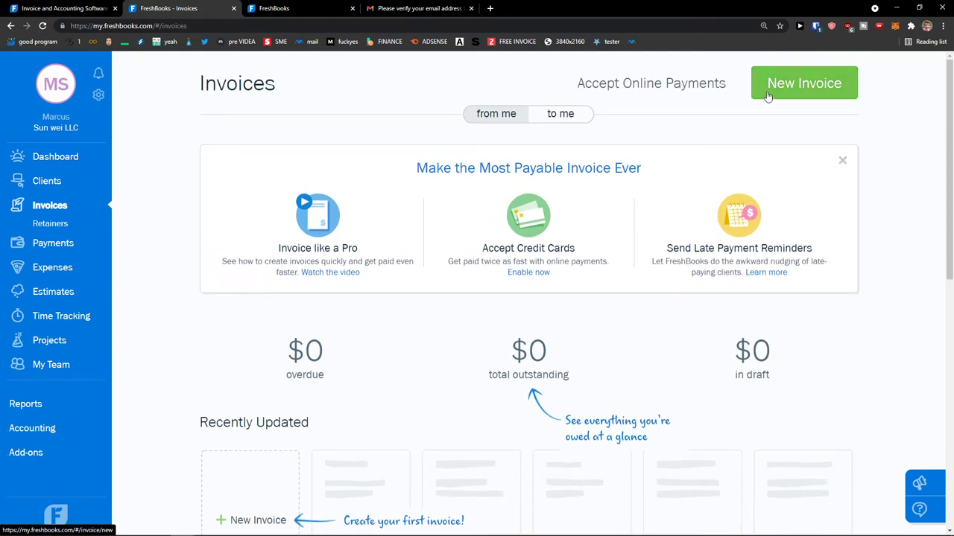
# Step: Create a new invoice with the mountain-lake quote image as its logo and San Diego as the business city
pyautogui.click(767, 96)
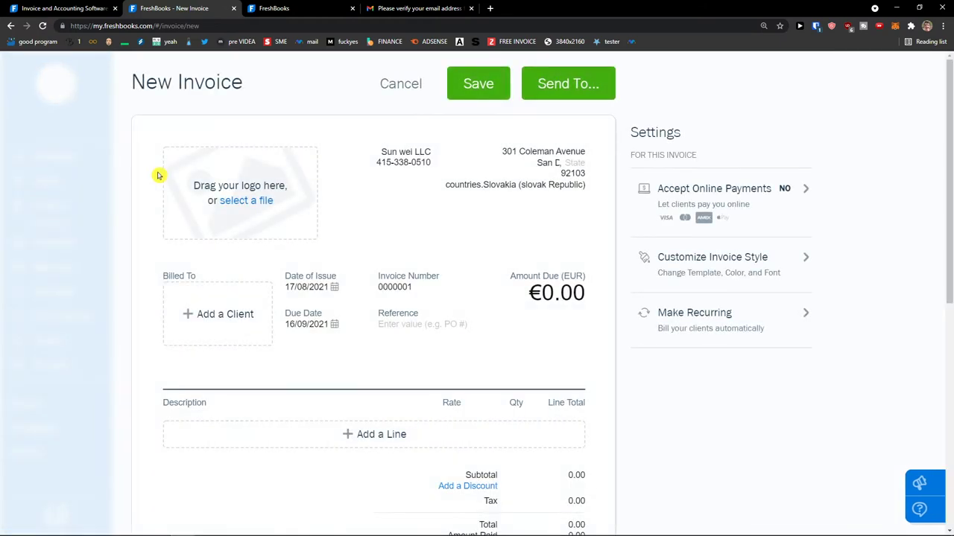
pyautogui.click(288, 191)
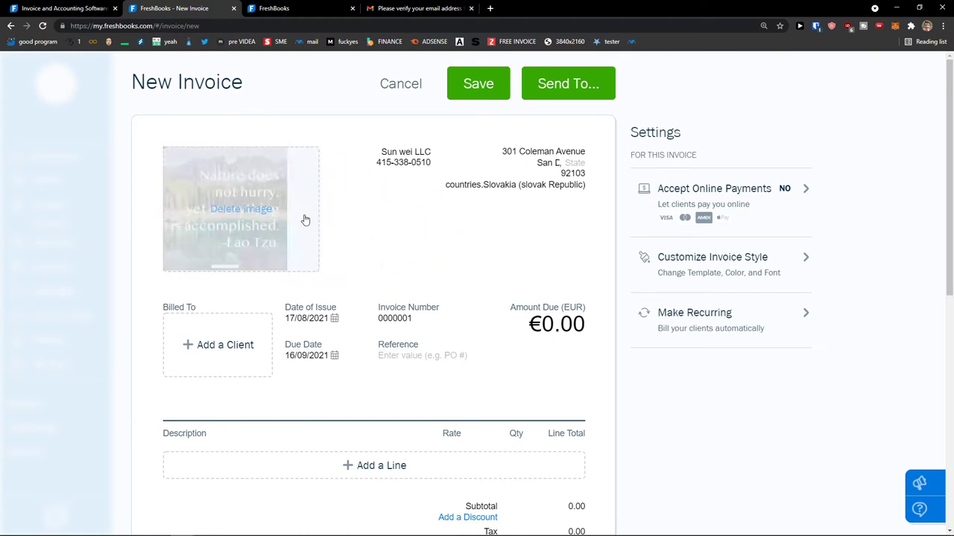
pyautogui.click(386, 152)
pyautogui.click(557, 166)
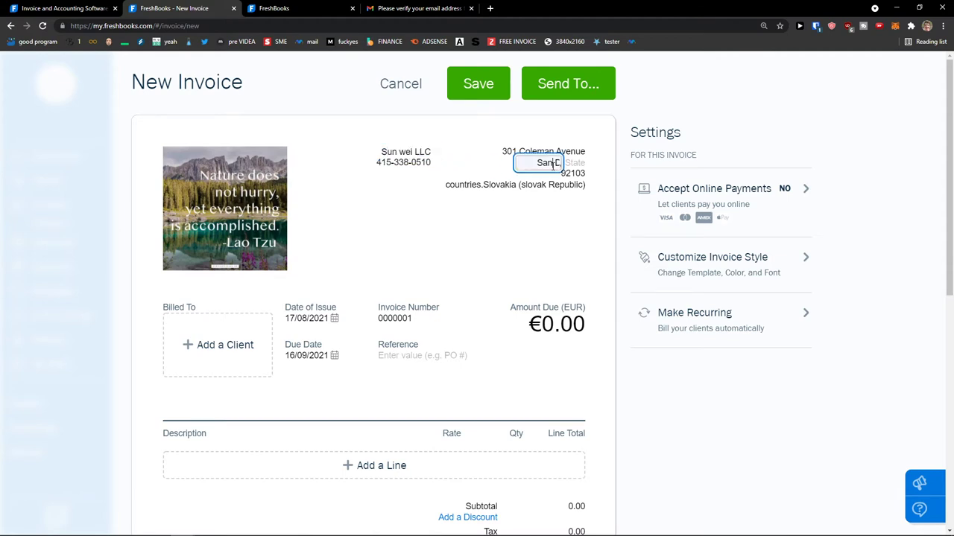
pyautogui.write('San Diego')
pyautogui.click(520, 208)
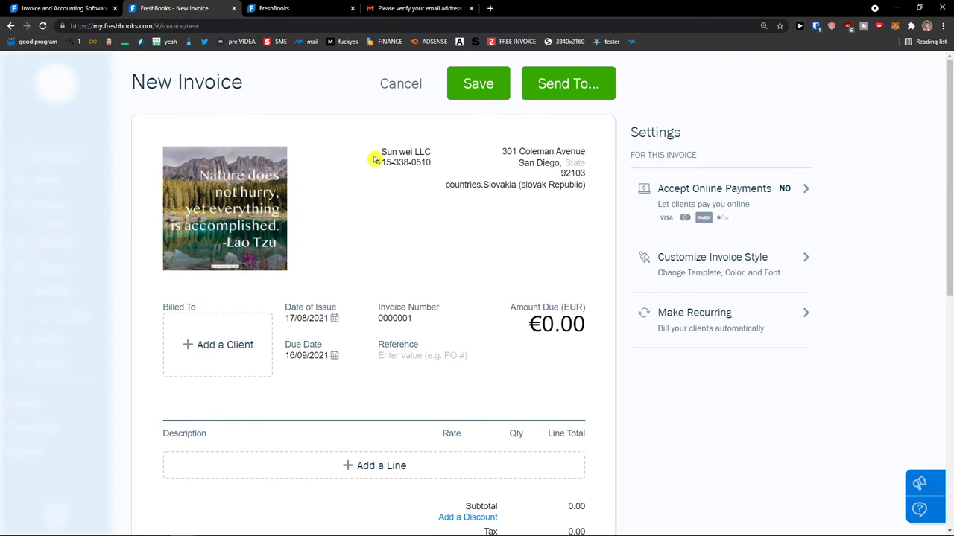
pyautogui.scroll(-1, 317, 246)
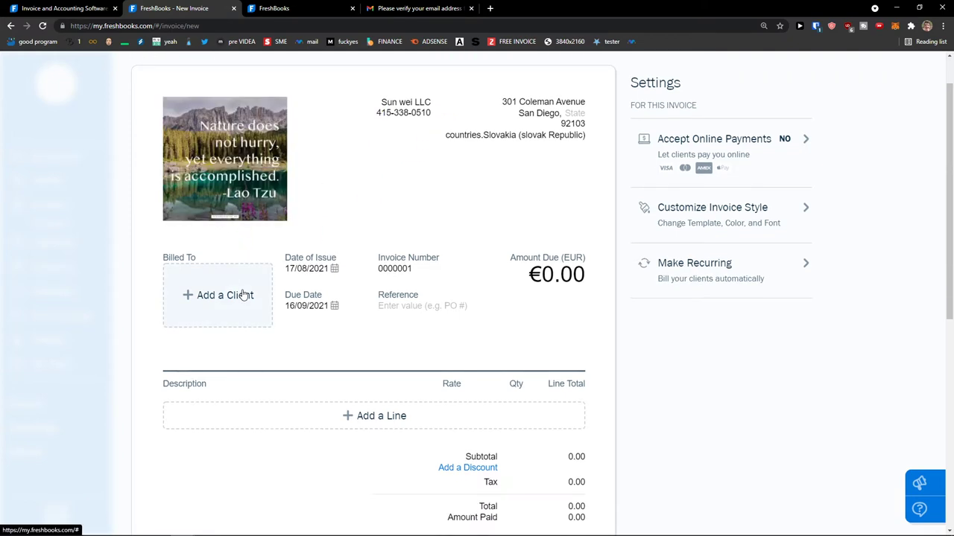
# Step: Bill the invoice to the saved client and add a Youtube Tutorials line with quantity 5
pyautogui.click(244, 295)
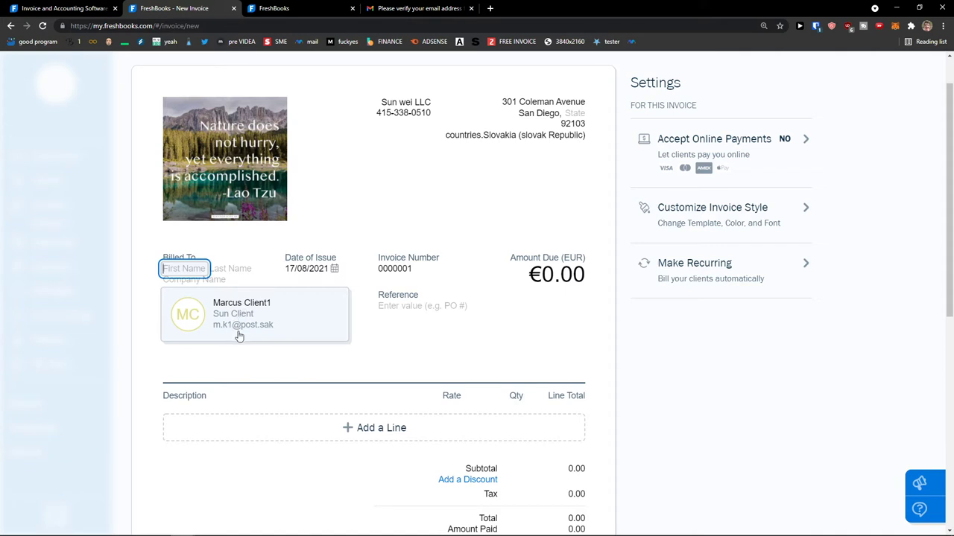
pyautogui.click(251, 321)
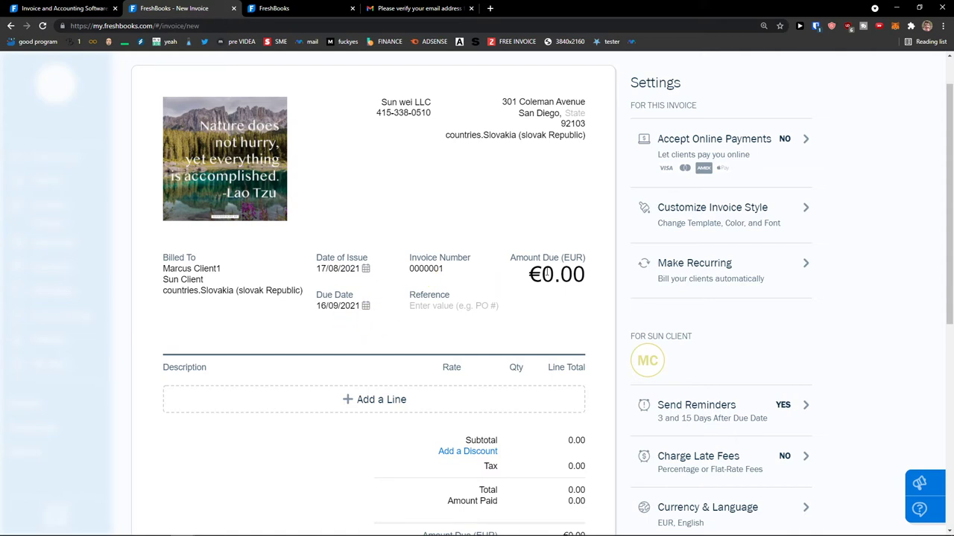
pyautogui.click(240, 395)
pyautogui.click(142, 375)
pyautogui.click(190, 343)
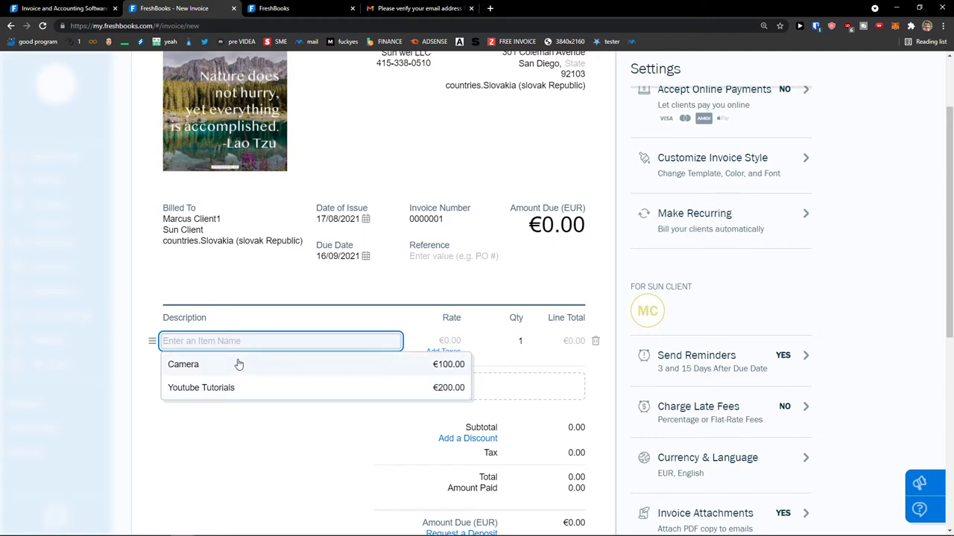
pyautogui.click(225, 395)
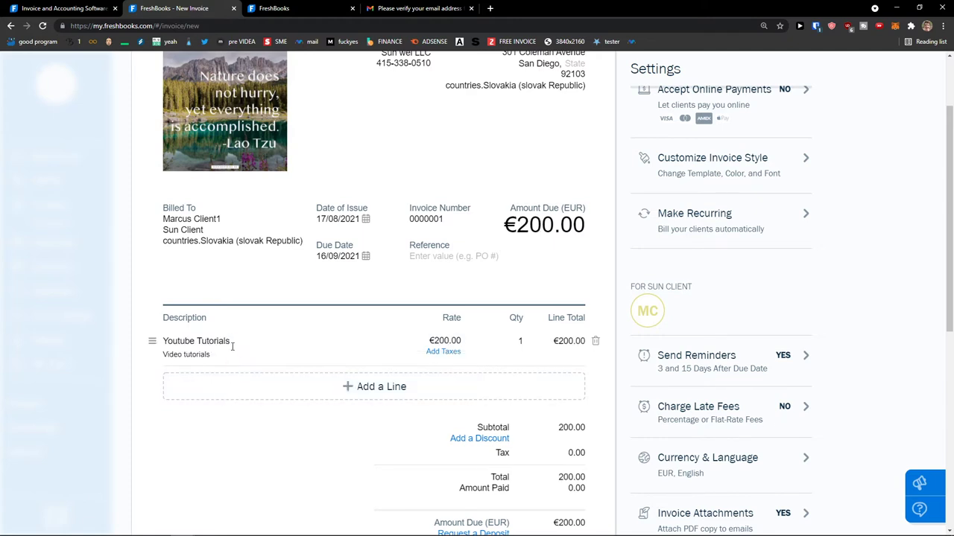
pyautogui.click(517, 343)
pyautogui.write('5')
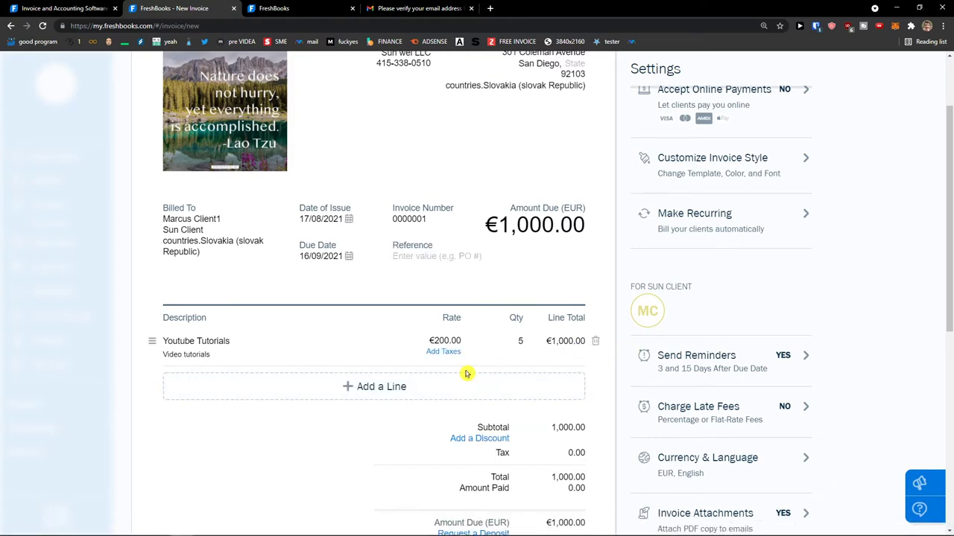
pyautogui.scroll(-1, 465, 373)
pyautogui.scroll(-1, 379, 353)
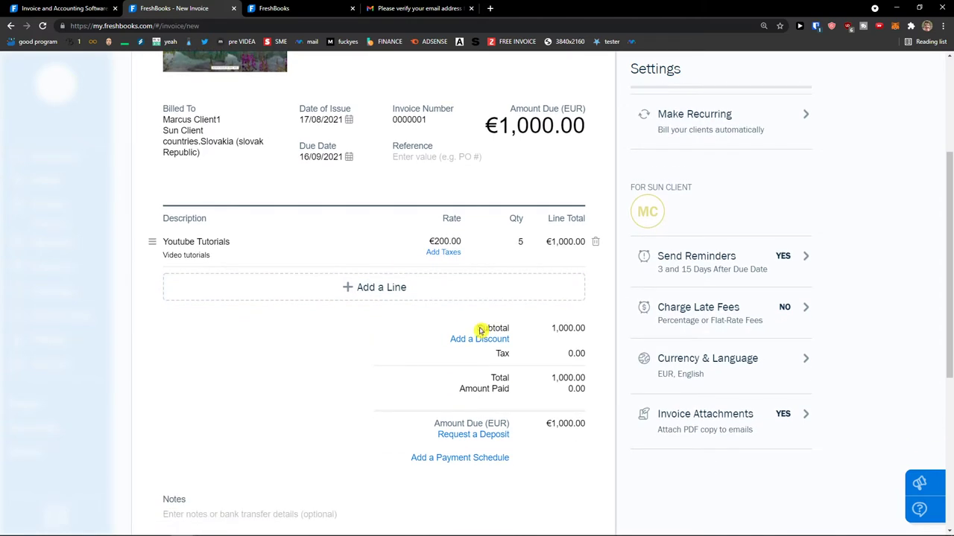
pyautogui.scroll(-1, 494, 344)
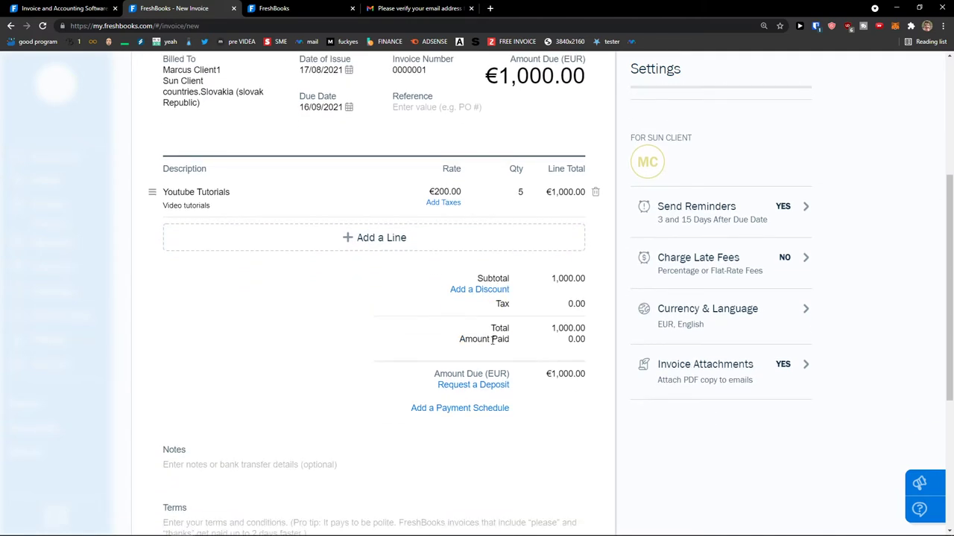
pyautogui.click(490, 408)
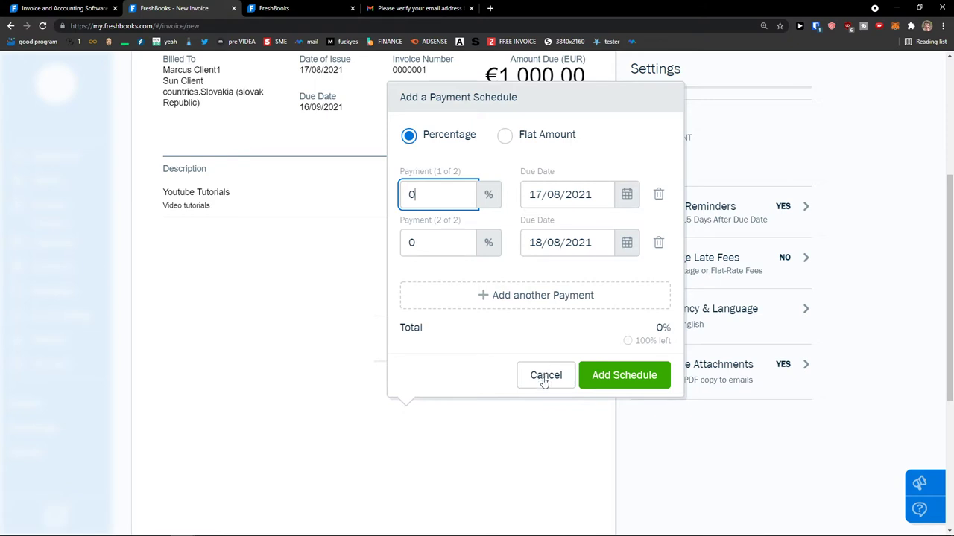
pyautogui.click(545, 378)
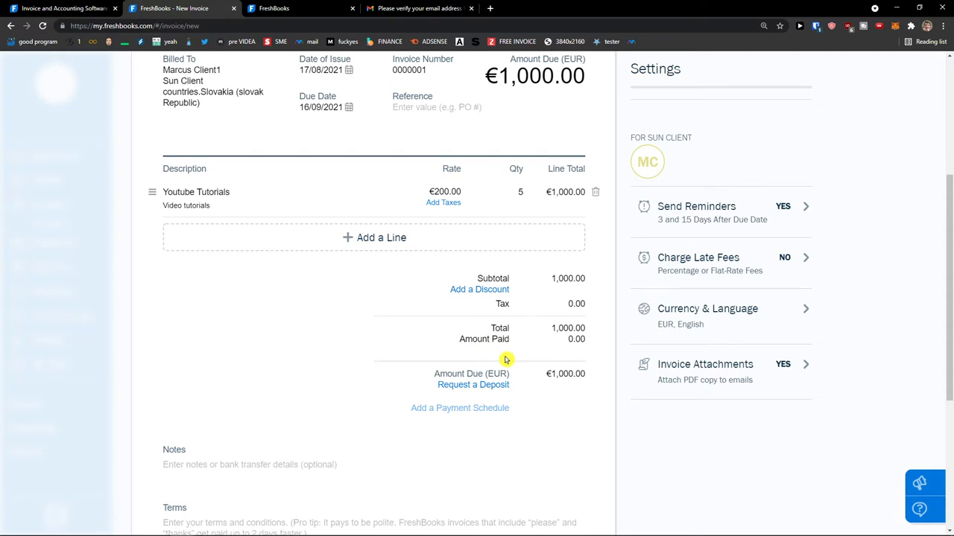
pyautogui.scroll(-1, 505, 358)
pyautogui.click(321, 366)
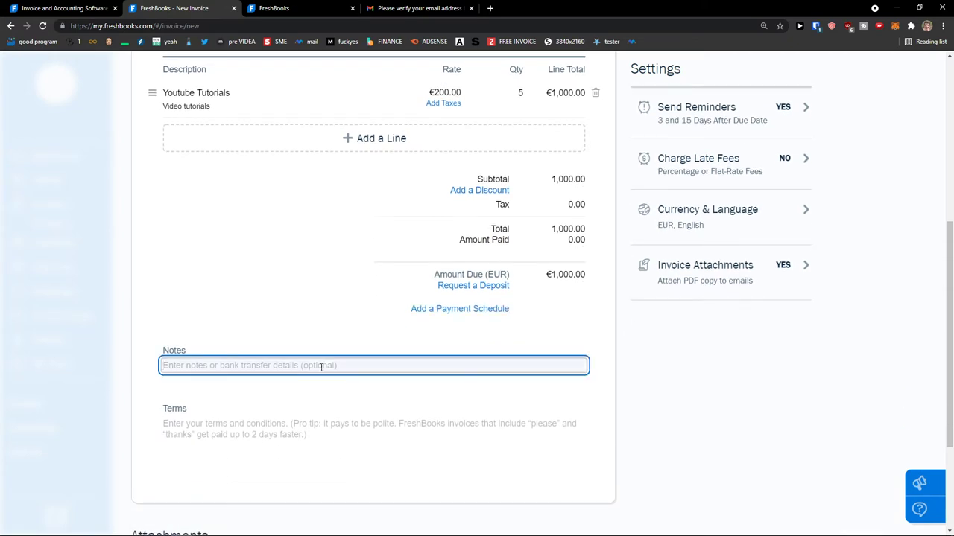
pyautogui.click(330, 423)
pyautogui.scroll(3, 330, 366)
pyautogui.scroll(1, 328, 368)
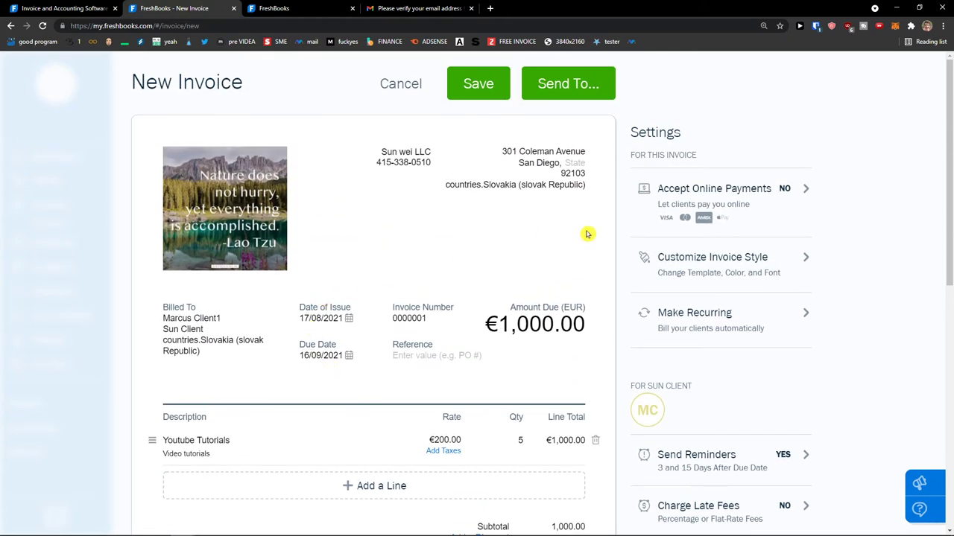
pyautogui.click(699, 196)
pyautogui.scroll(-1, 674, 220)
pyautogui.scroll(1, 675, 220)
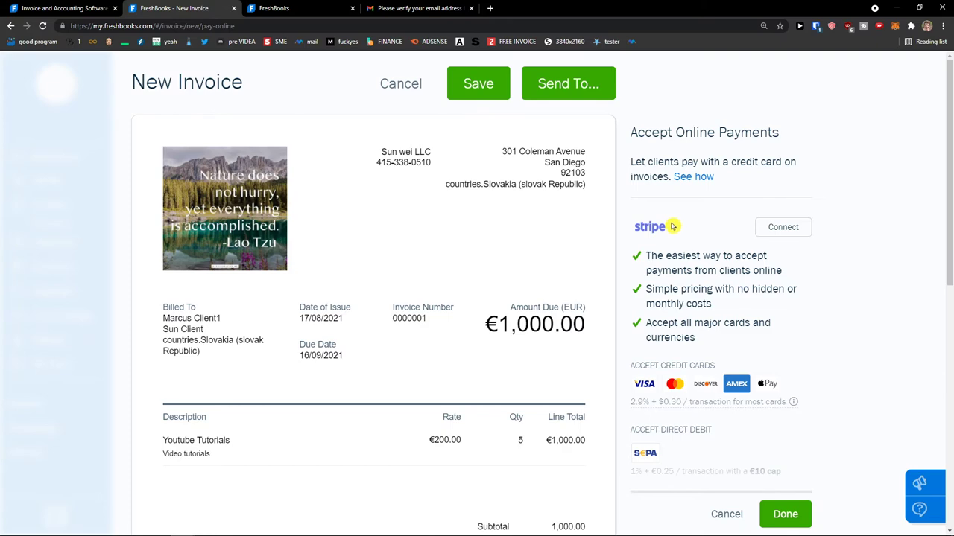
pyautogui.scroll(-2, 680, 238)
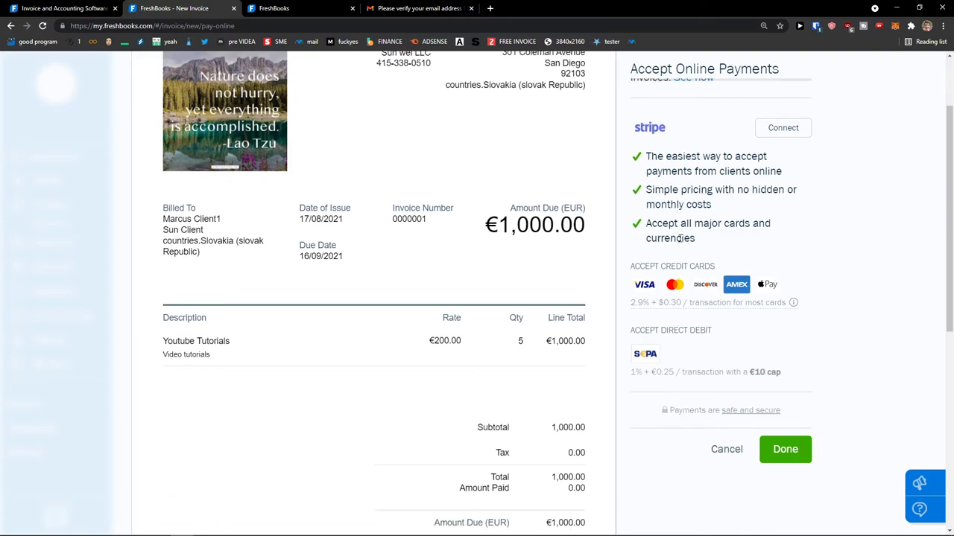
pyautogui.scroll(2, 679, 240)
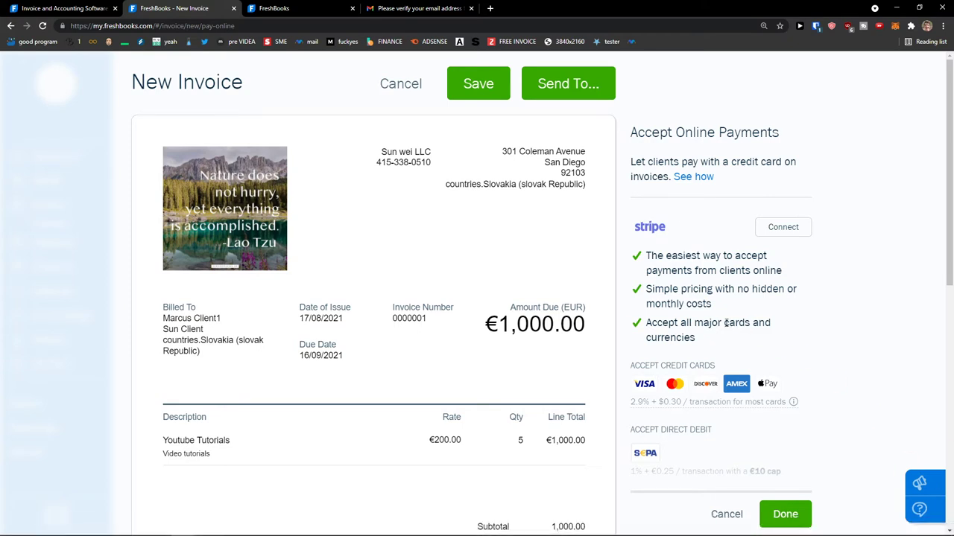
pyautogui.scroll(-1, 725, 322)
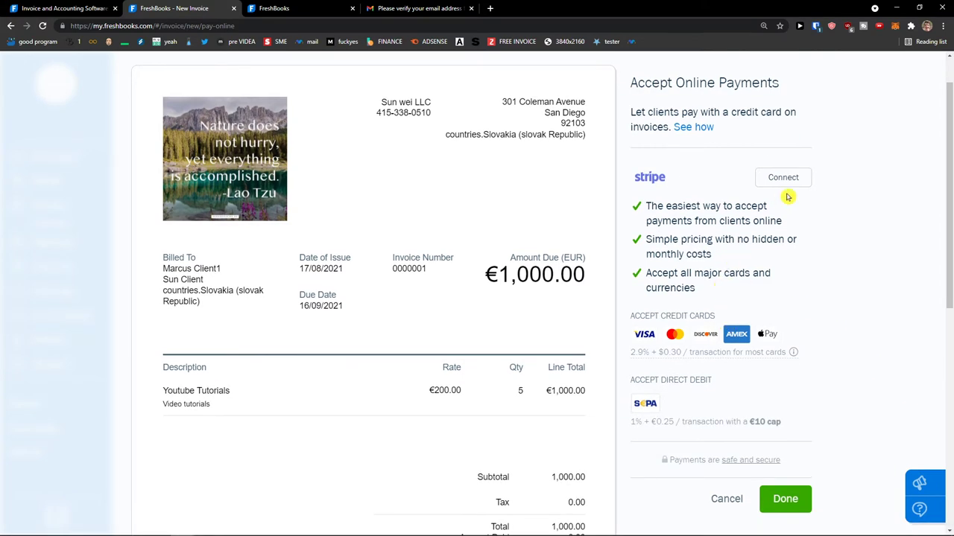
pyautogui.scroll(-1, 782, 187)
pyautogui.click(726, 450)
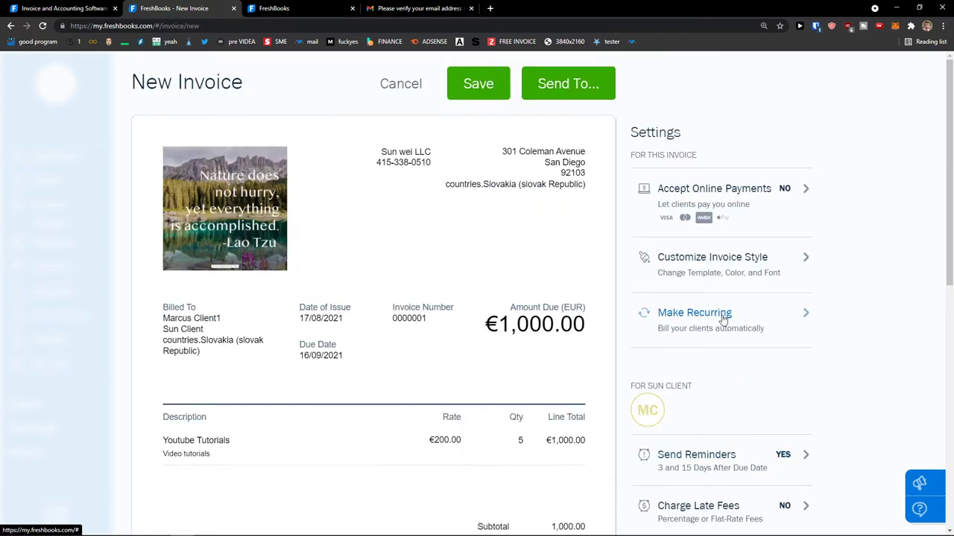
# Step: Switch the invoice to the Classic template with a blue theme colour
pyautogui.click(776, 264)
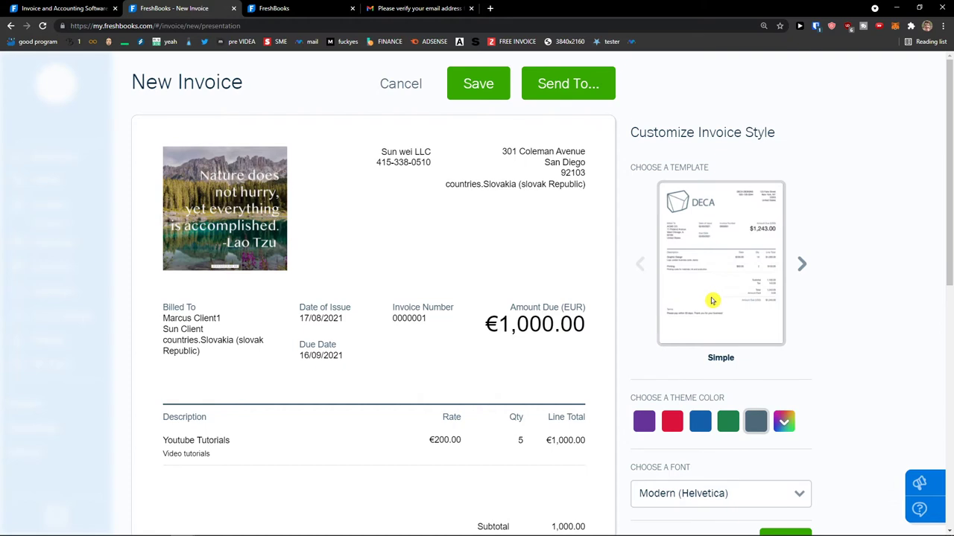
pyautogui.scroll(-1, 711, 299)
pyautogui.click(674, 377)
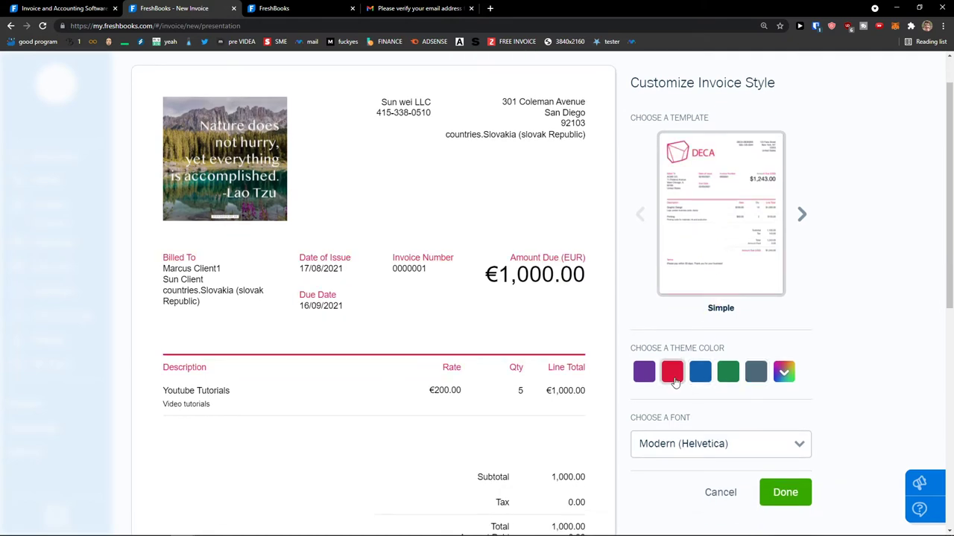
pyautogui.click(641, 380)
pyautogui.click(724, 380)
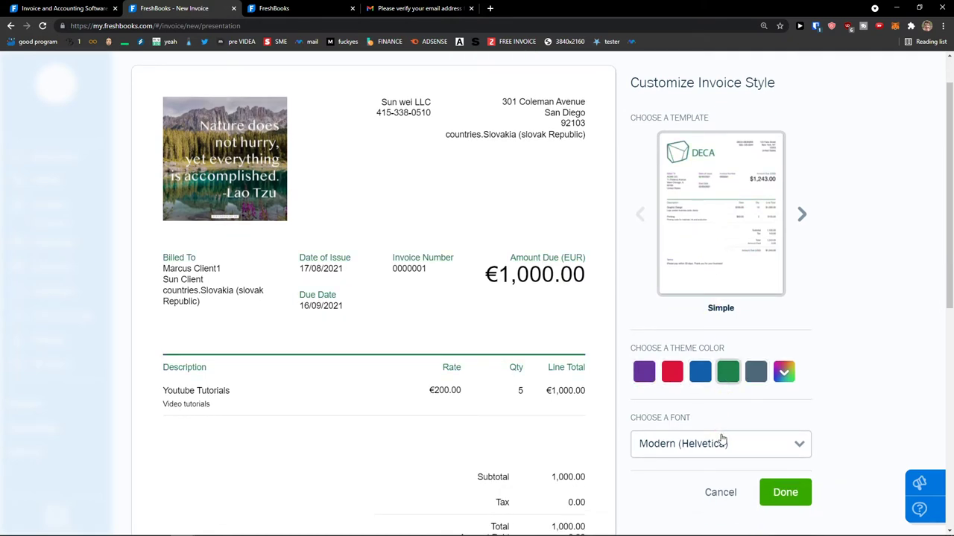
pyautogui.click(802, 216)
pyautogui.click(803, 216)
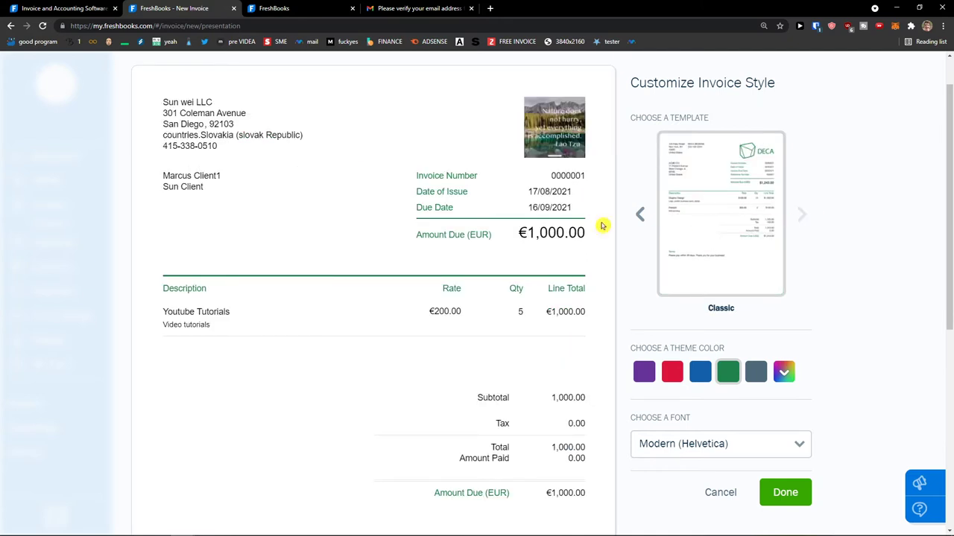
pyautogui.scroll(-1, 689, 280)
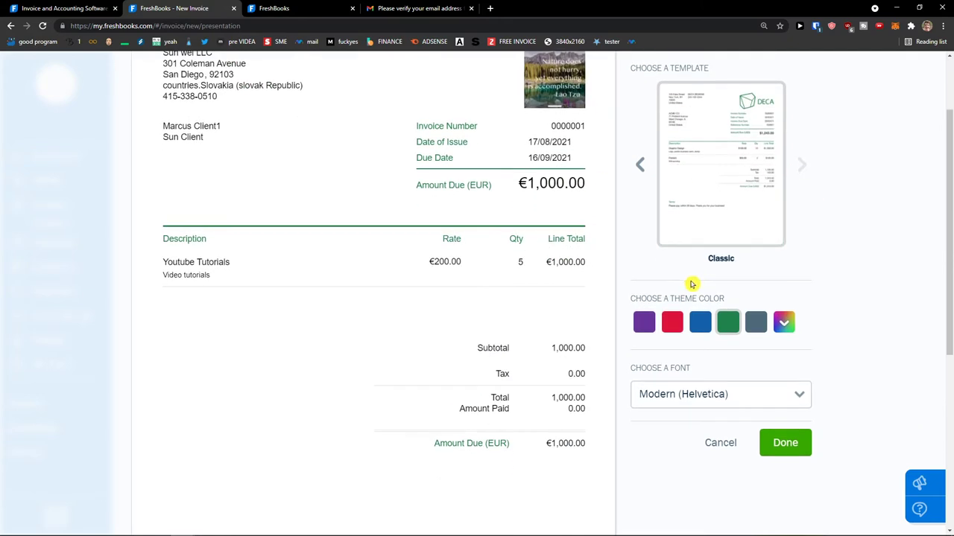
pyautogui.click(696, 325)
pyautogui.scroll(1, 680, 332)
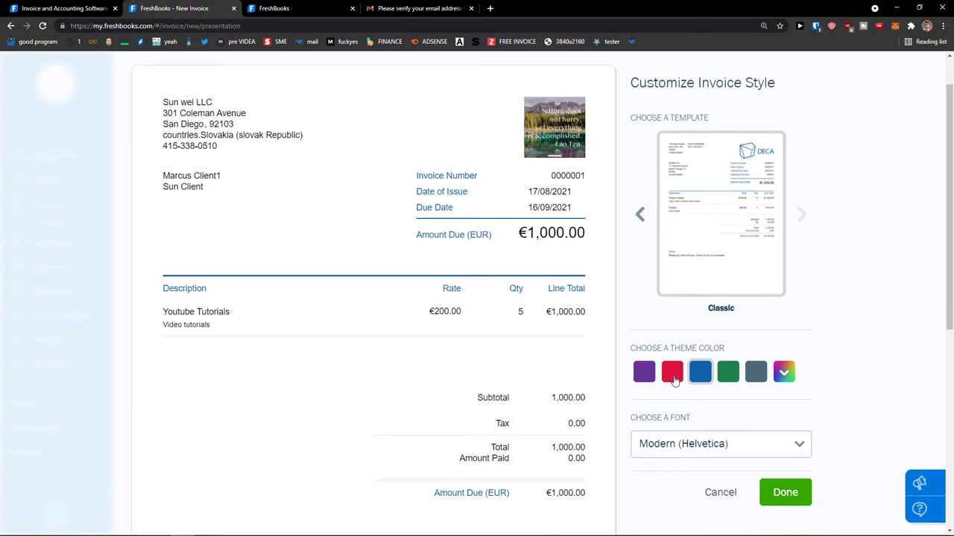
pyautogui.scroll(-1, 752, 381)
# Step: Keep the Modern (Helvetica) font and apply the style changes
pyautogui.click(794, 400)
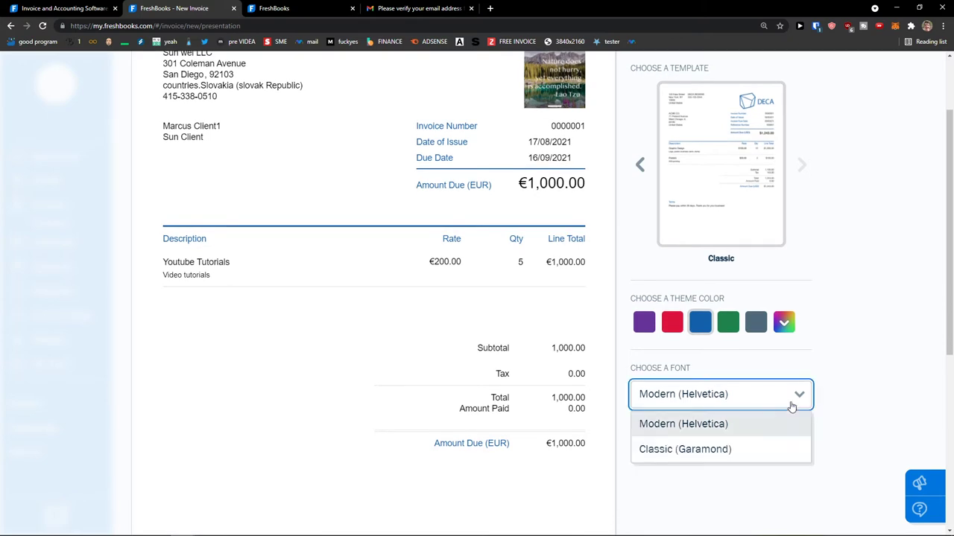
pyautogui.click(727, 449)
pyautogui.click(692, 400)
pyautogui.click(678, 423)
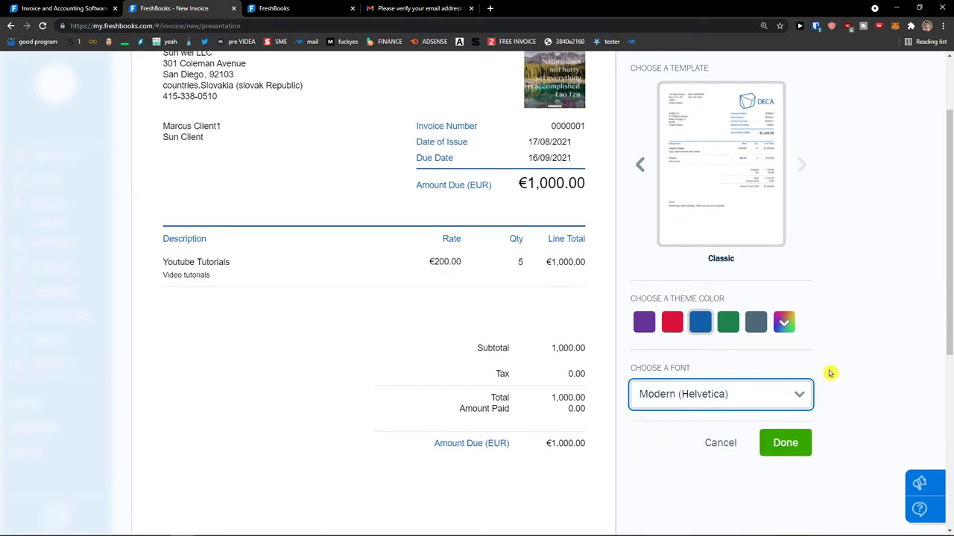
pyautogui.scroll(1, 833, 374)
pyautogui.scroll(2, 831, 372)
pyautogui.scroll(-3, 827, 374)
pyautogui.scroll(1, 808, 384)
pyautogui.scroll(2, 796, 387)
pyautogui.scroll(-2, 798, 383)
pyautogui.click(775, 439)
pyautogui.scroll(-1, 838, 343)
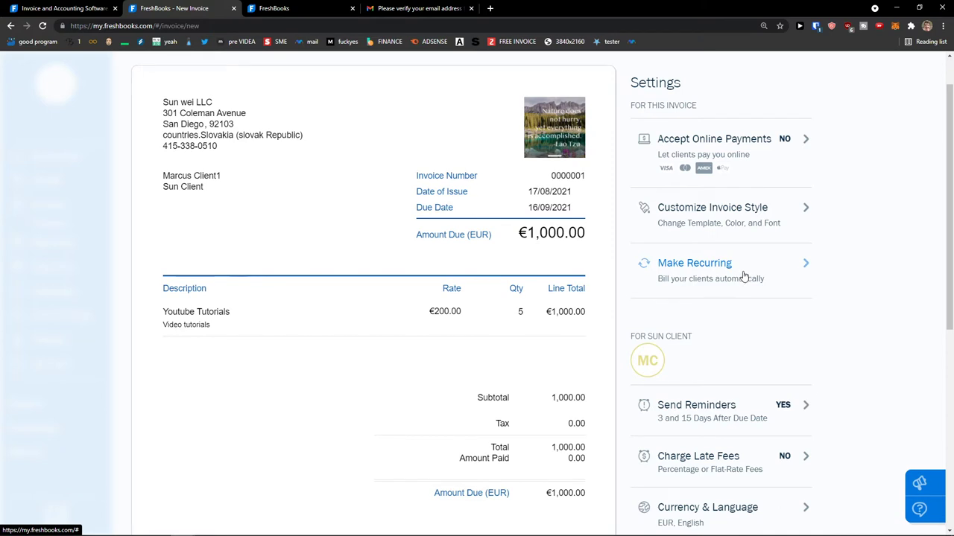
# Step: Choose Make Recurring in the invoice Settings panel
pyautogui.click(744, 276)
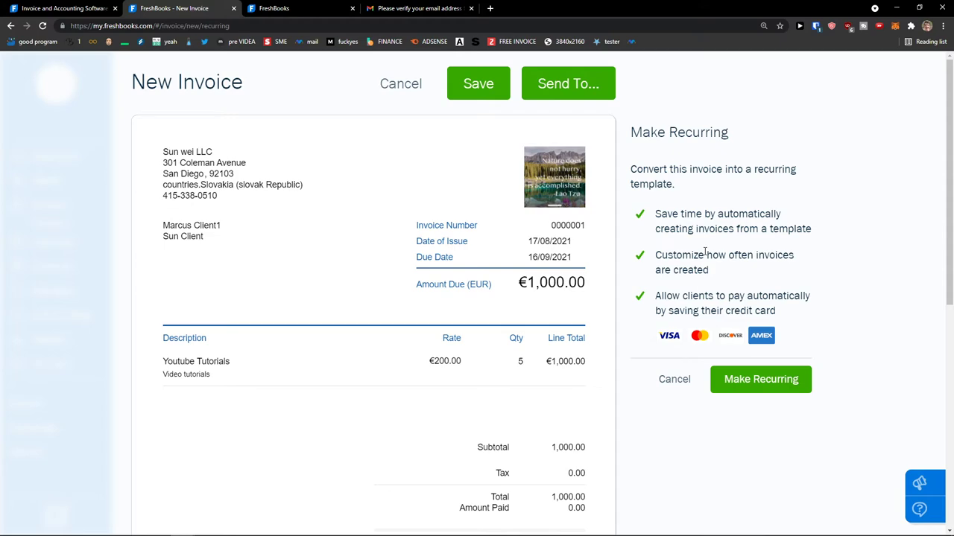
# Step: Make the invoice recurring, with next issue date August 17, 2021 and Monthly frequency
pyautogui.click(747, 379)
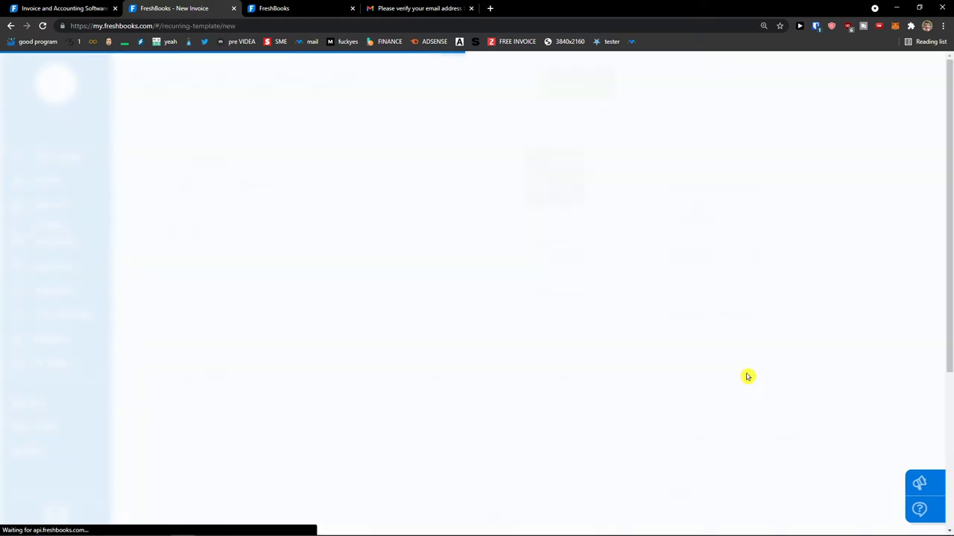
pyautogui.scroll(-2, 698, 217)
pyautogui.scroll(2, 698, 218)
pyautogui.click(681, 194)
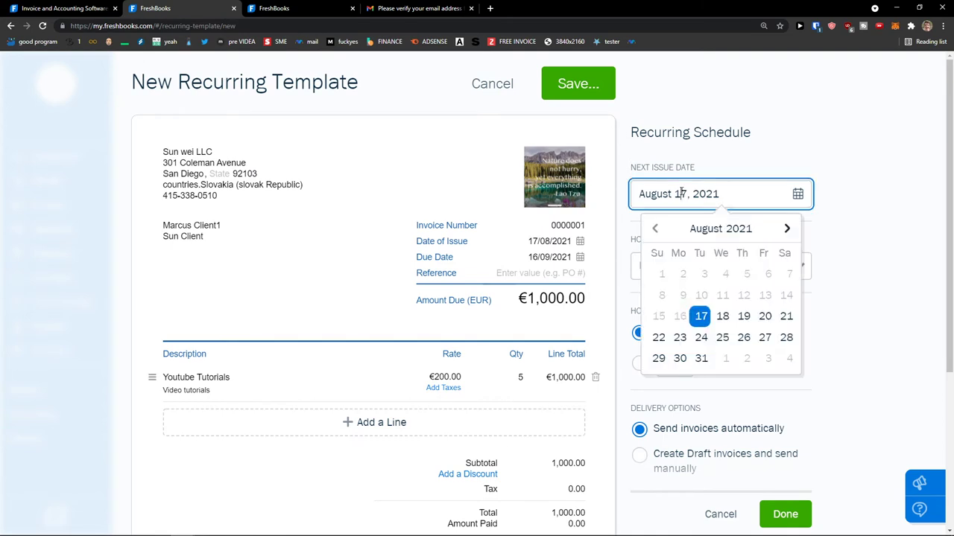
pyautogui.click(890, 232)
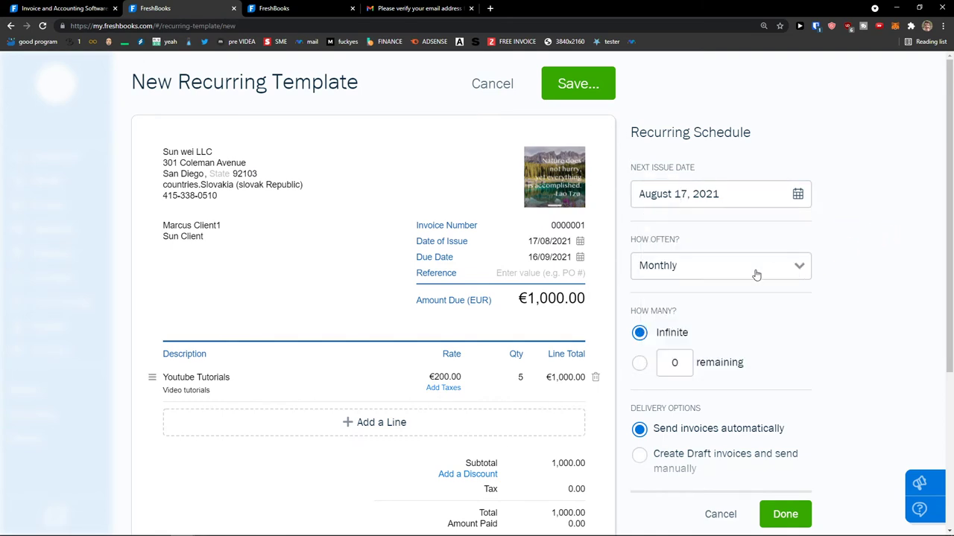
pyautogui.click(732, 278)
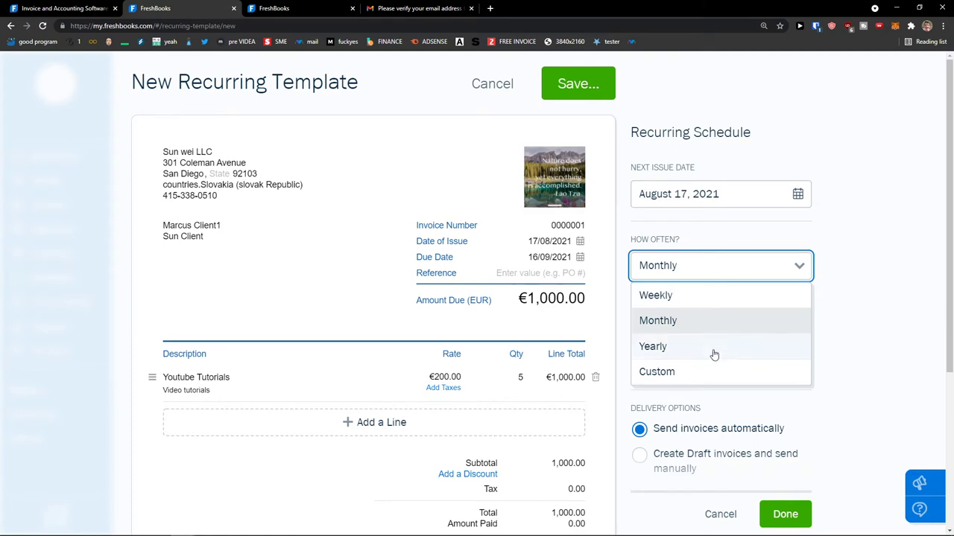
pyautogui.click(843, 299)
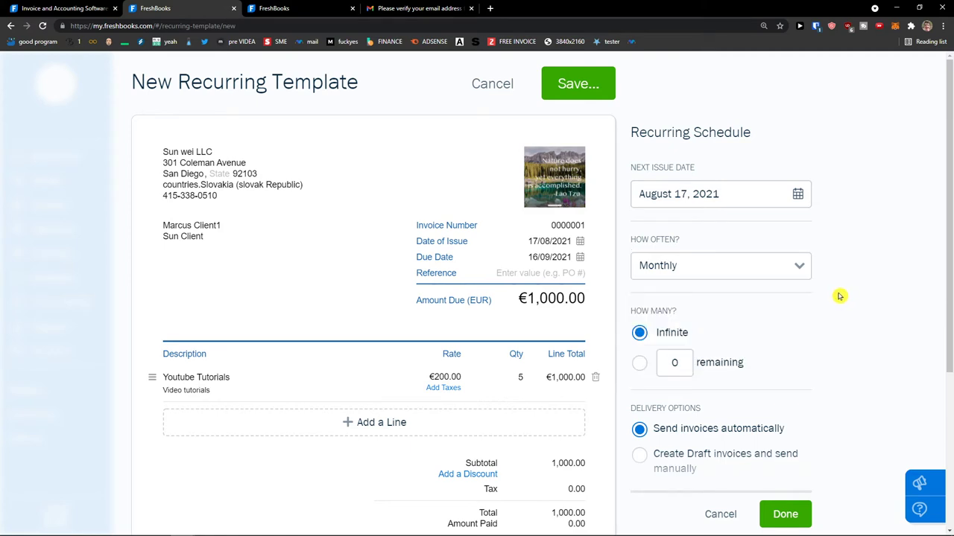
# Step: Limit the schedule to 4 remaining invoices and apply it
pyautogui.scroll(-1, 838, 296)
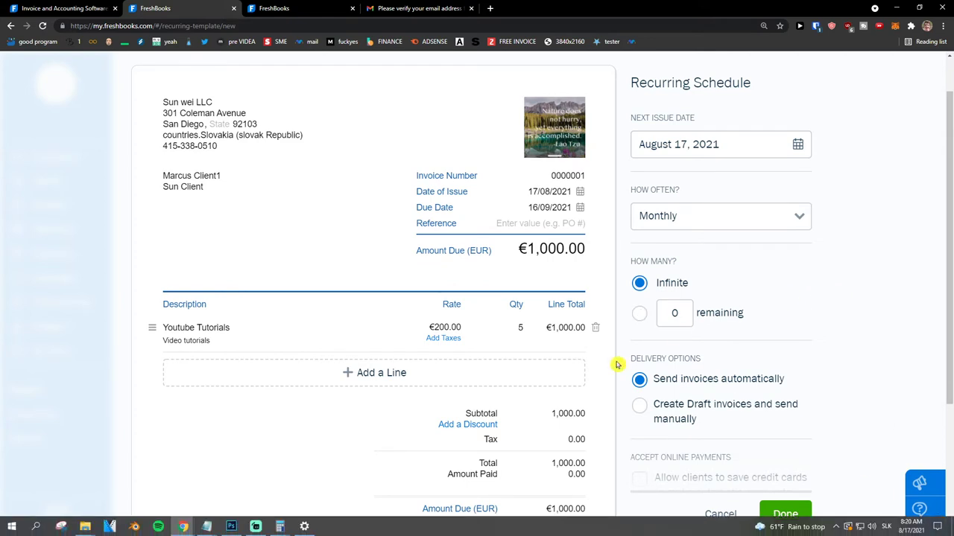
pyautogui.click(638, 314)
pyautogui.click(665, 314)
pyautogui.doubleClick(665, 313)
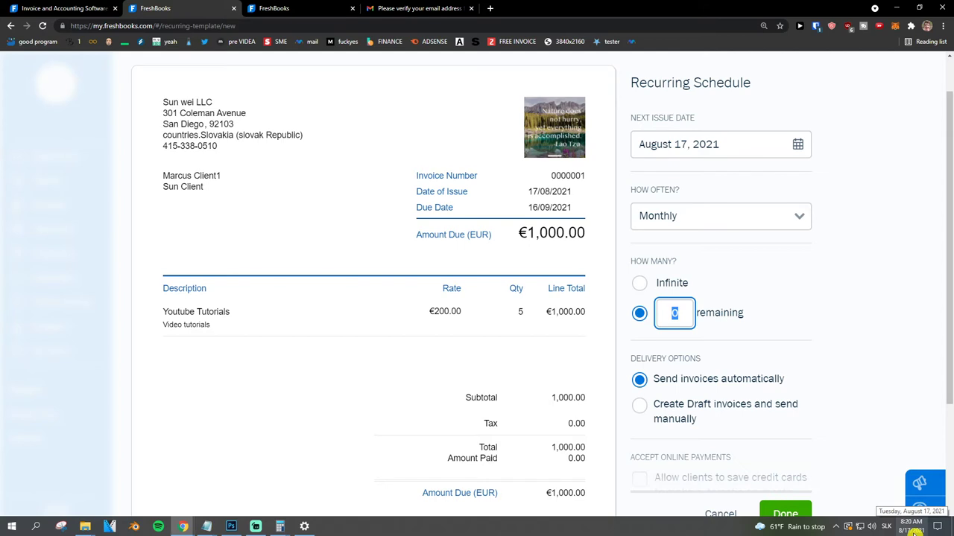
pyautogui.click(729, 275)
pyautogui.scroll(-1, 634, 378)
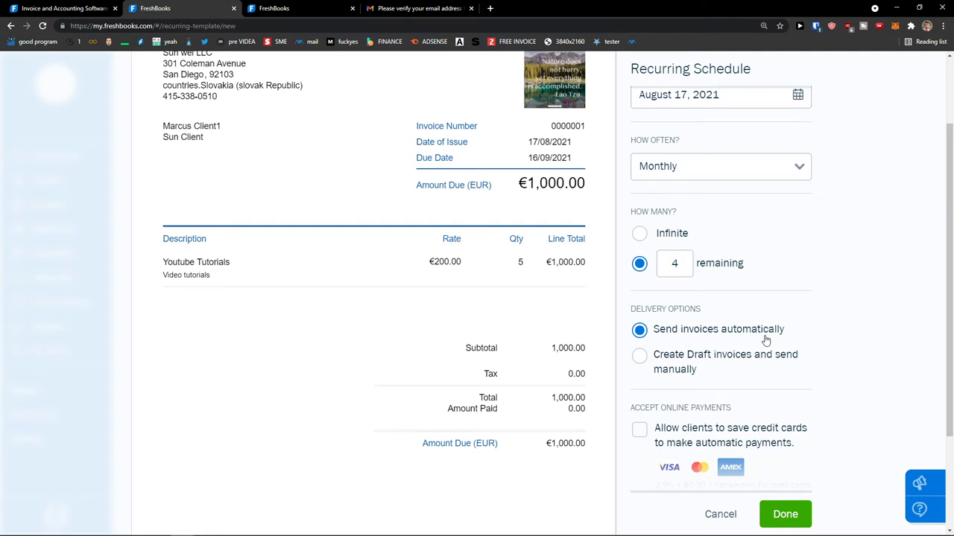
pyautogui.scroll(-1, 715, 376)
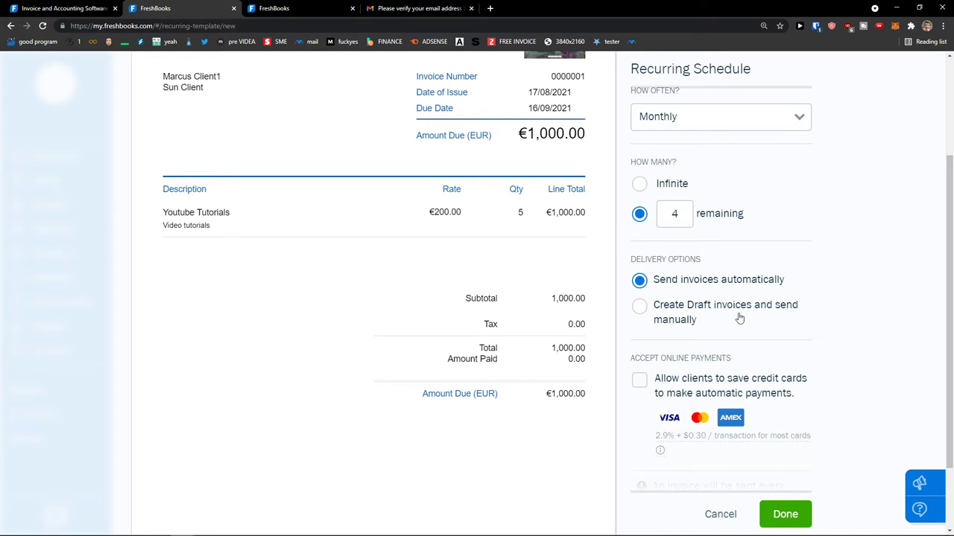
pyautogui.scroll(-2, 738, 313)
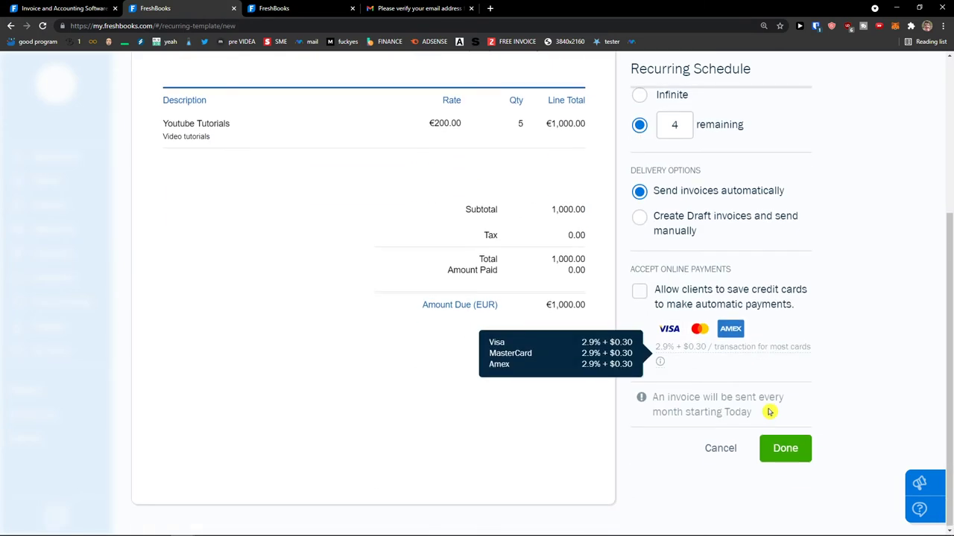
pyautogui.click(787, 449)
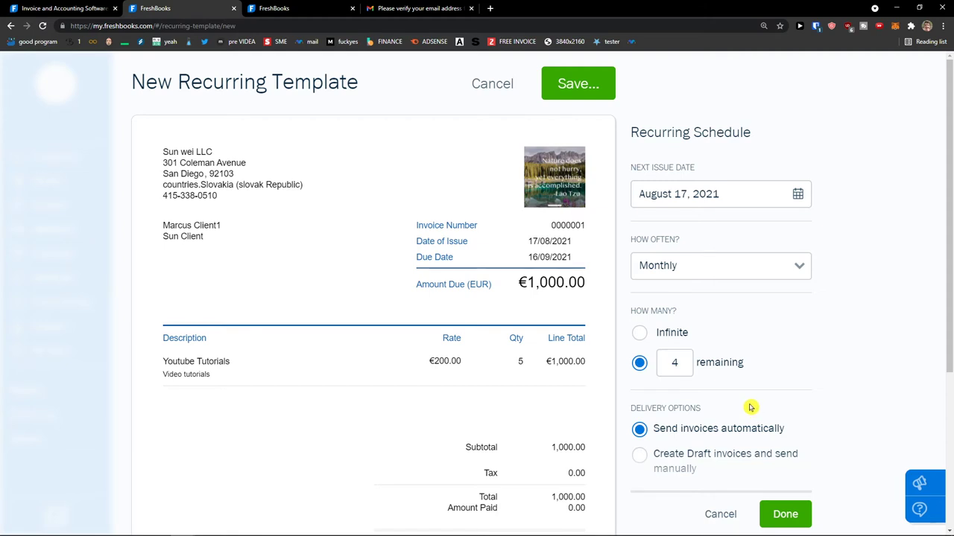
pyautogui.scroll(-2, 750, 406)
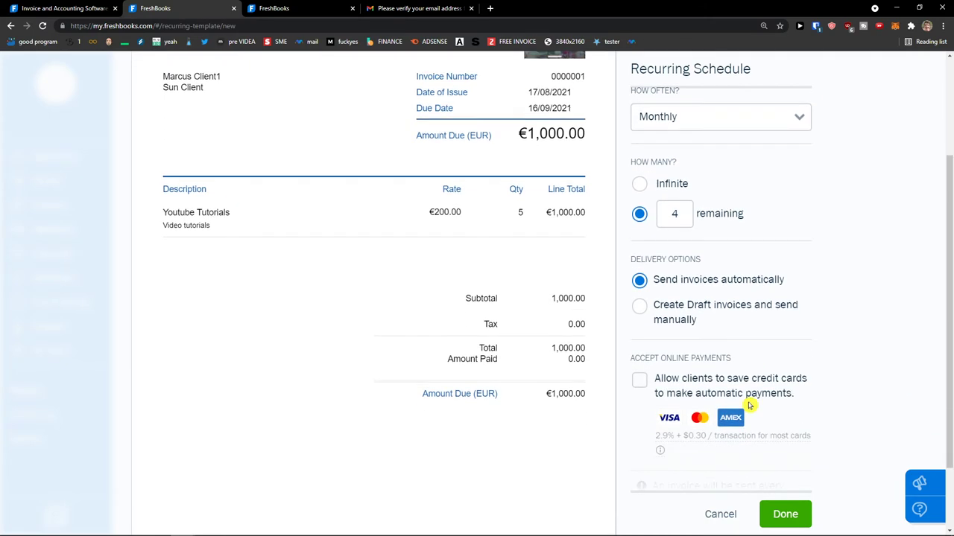
pyautogui.scroll(-1, 747, 402)
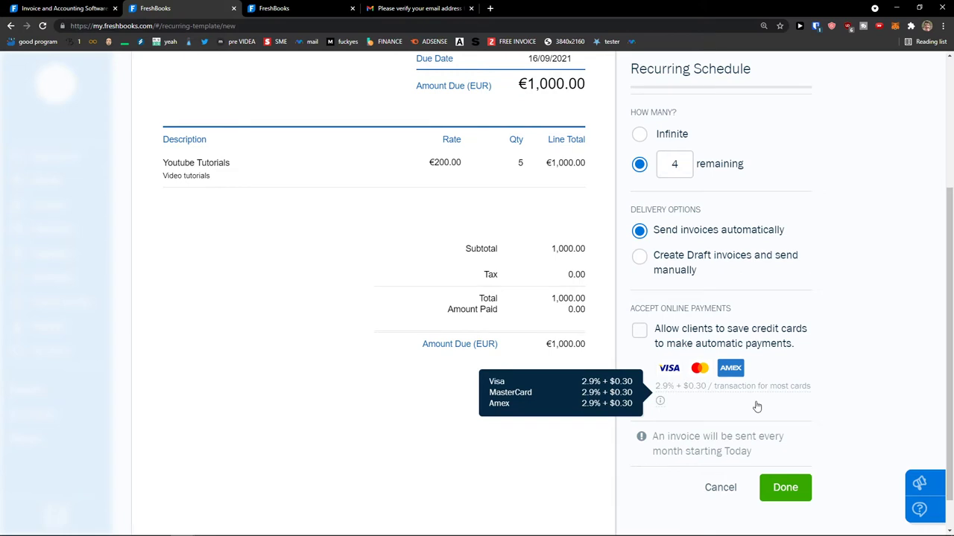
pyautogui.click(796, 488)
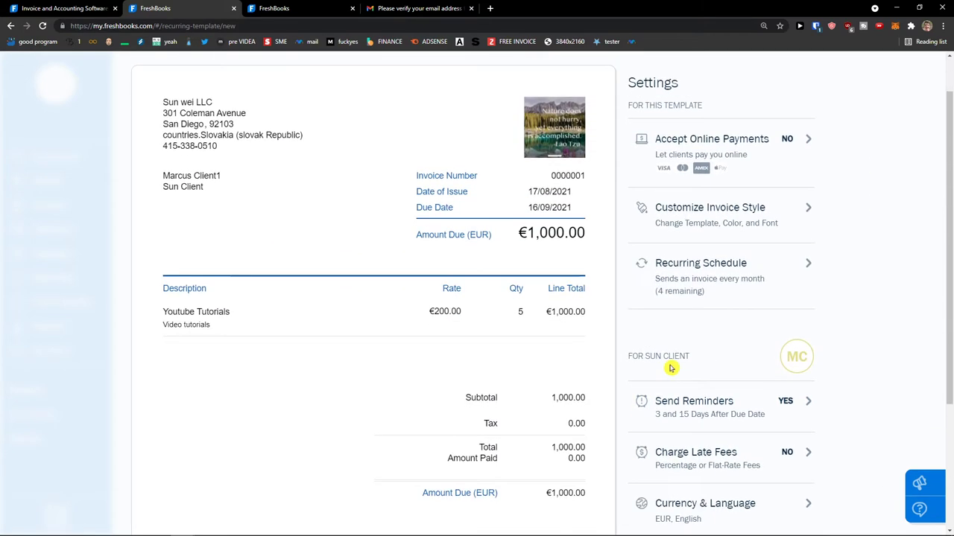
pyautogui.scroll(-1, 704, 368)
pyautogui.scroll(-1, 704, 368)
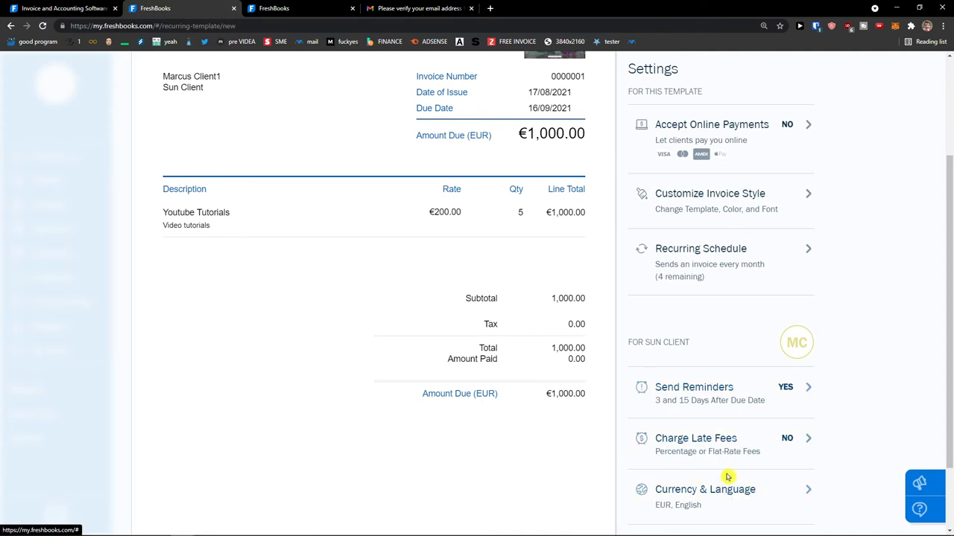
pyautogui.scroll(2, 734, 461)
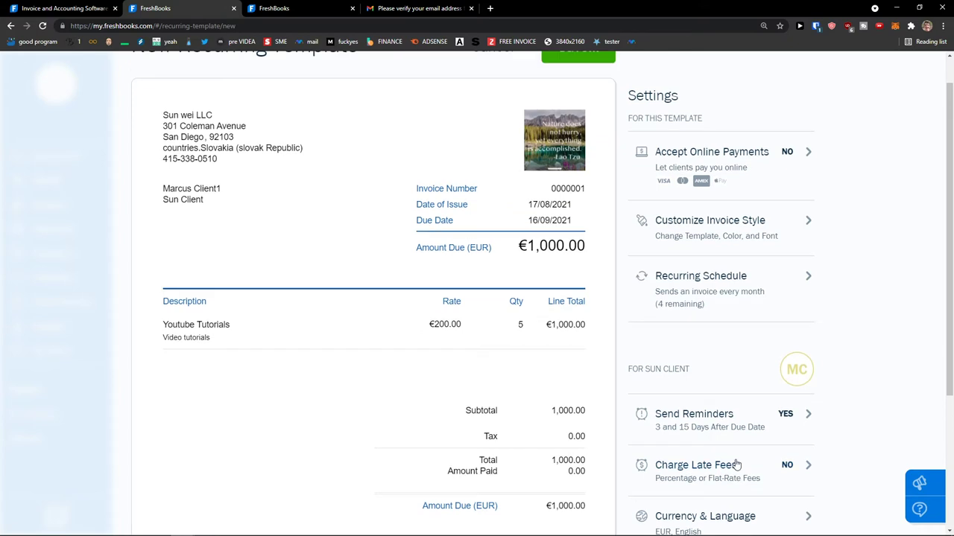
pyautogui.scroll(-3, 727, 463)
pyautogui.scroll(3, 685, 434)
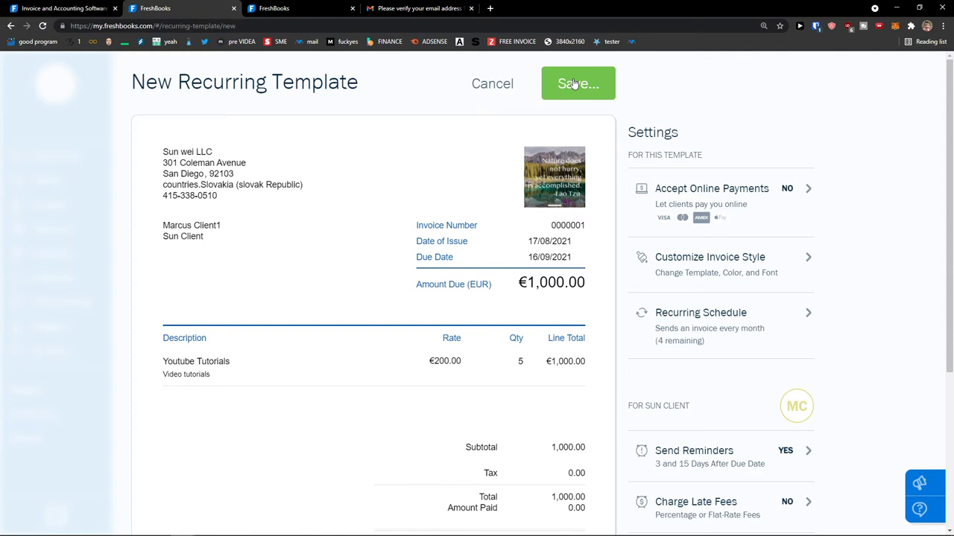
# Step: Save the recurring template, previewing the client e-mail before confirming in Add Recipients
pyautogui.click(574, 84)
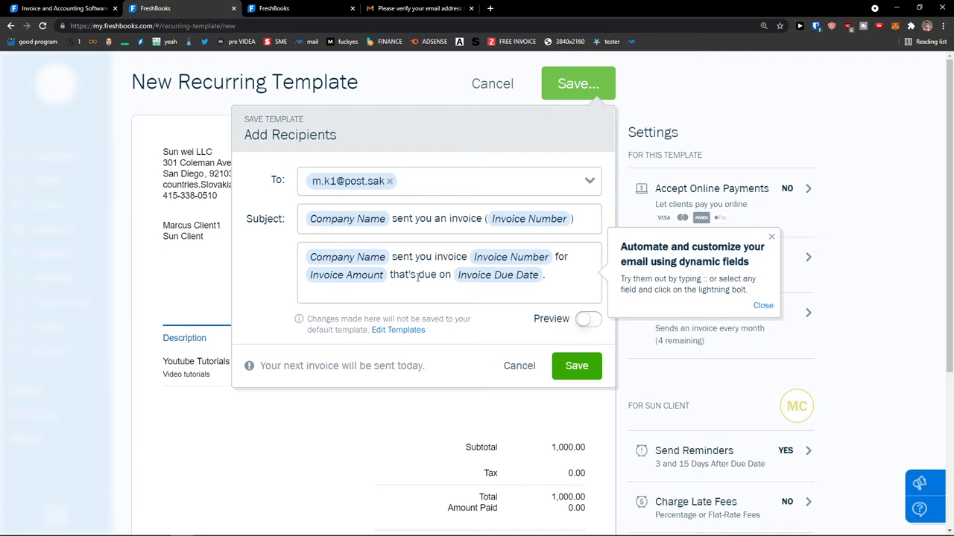
pyautogui.click(586, 324)
pyautogui.scroll(-1, 506, 288)
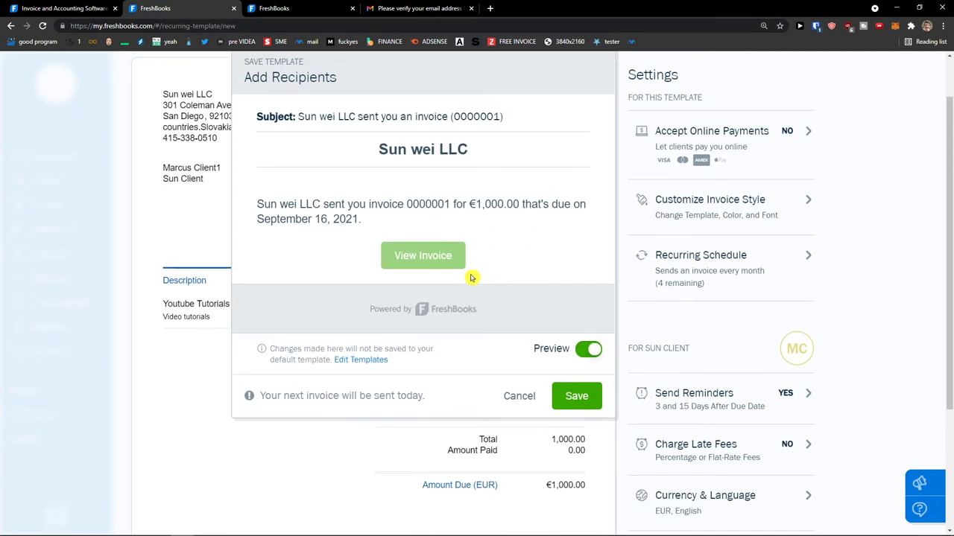
pyautogui.scroll(1, 429, 224)
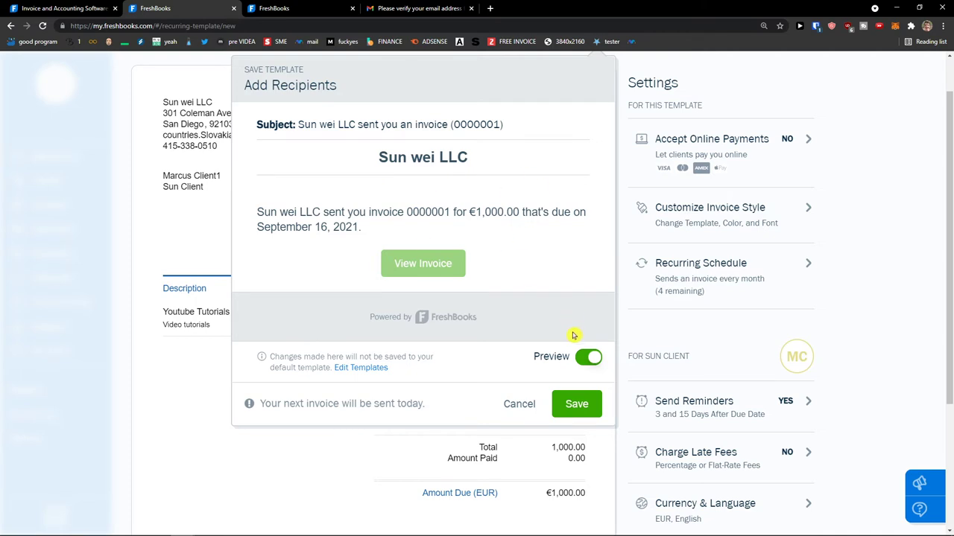
pyautogui.click(588, 357)
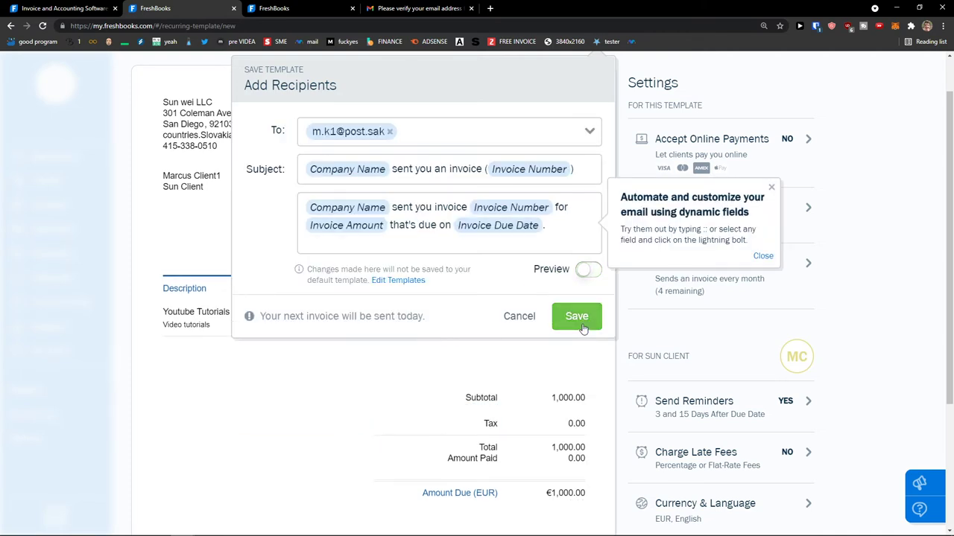
pyautogui.click(498, 225)
pyautogui.click(591, 195)
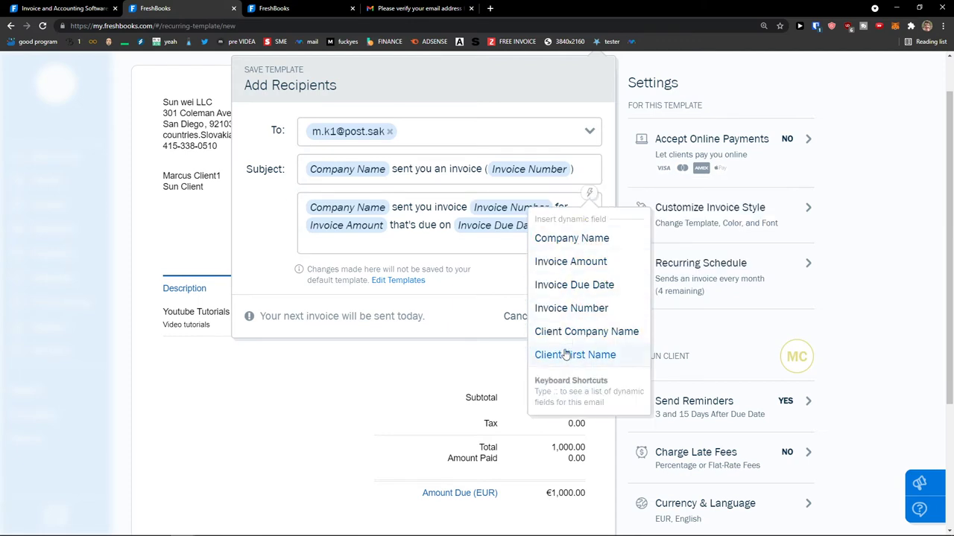
pyautogui.click(562, 322)
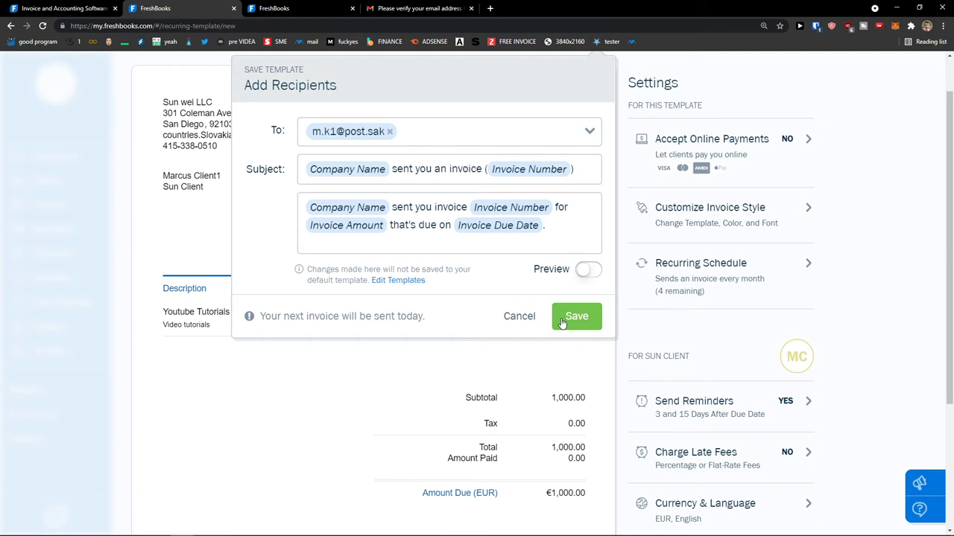
pyautogui.click(563, 320)
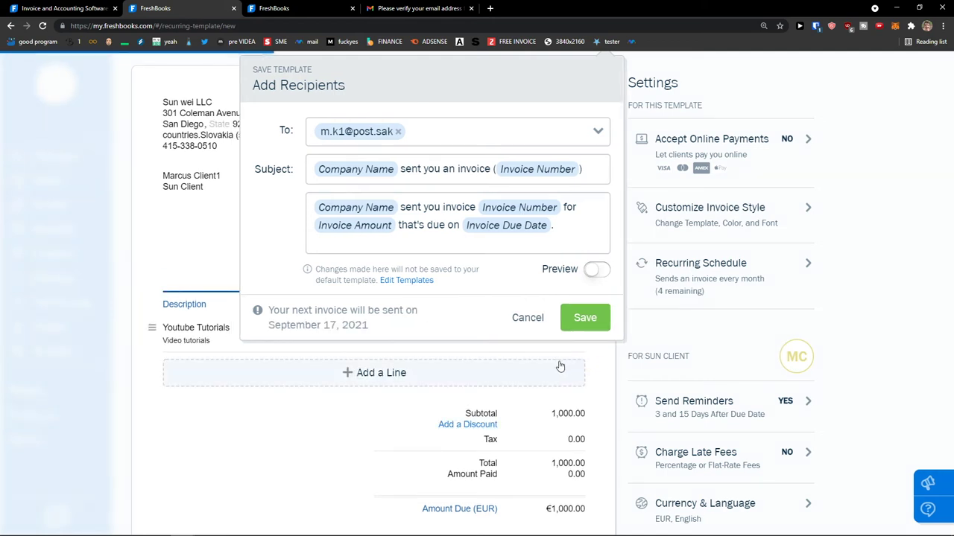
# Step: Scroll through the Recurring Templates list to check the saved template
pyautogui.scroll(-4, 555, 362)
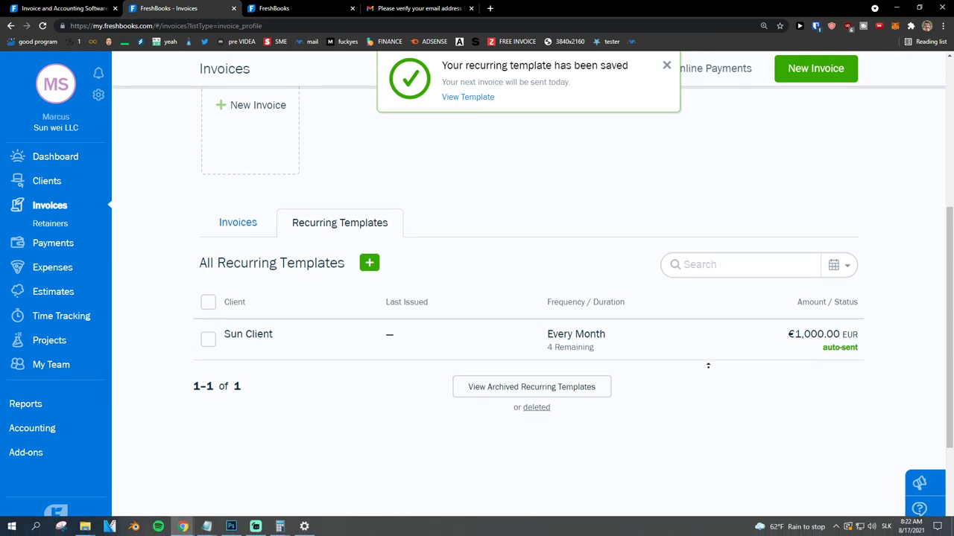
pyautogui.scroll(5, 704, 354)
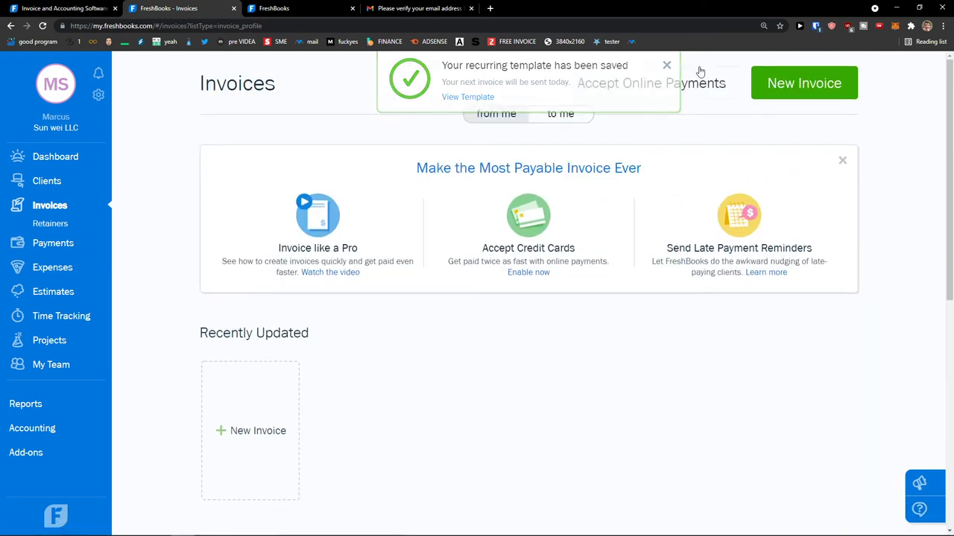
pyautogui.scroll(-4, 526, 292)
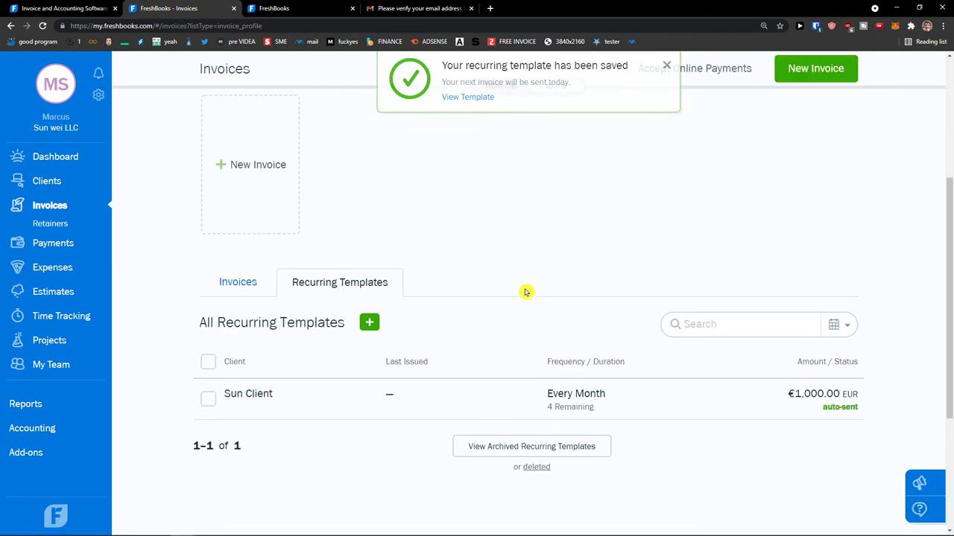
# Step: Check the sent €1,000 invoice 0000001 in the Invoices list, then go to Payments
pyautogui.click(254, 283)
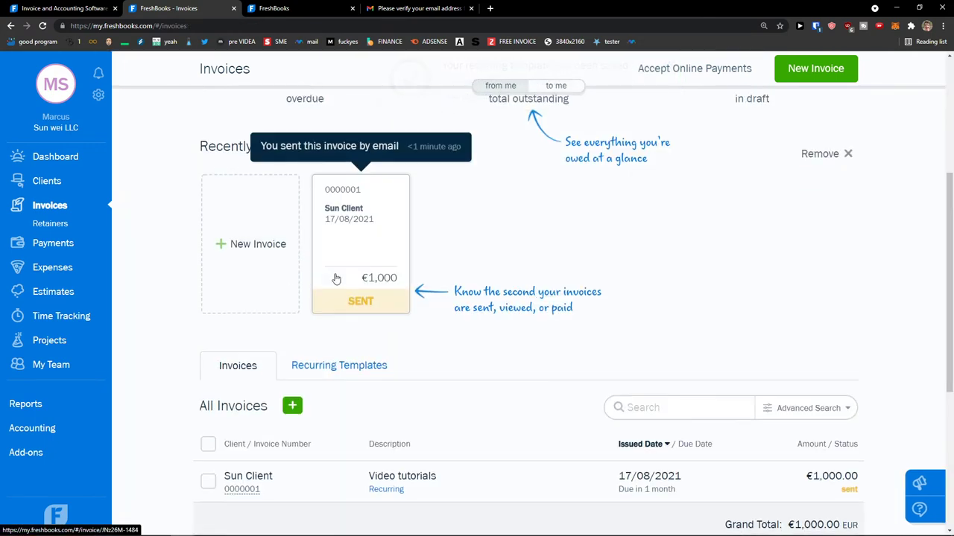
pyautogui.scroll(-2, 434, 318)
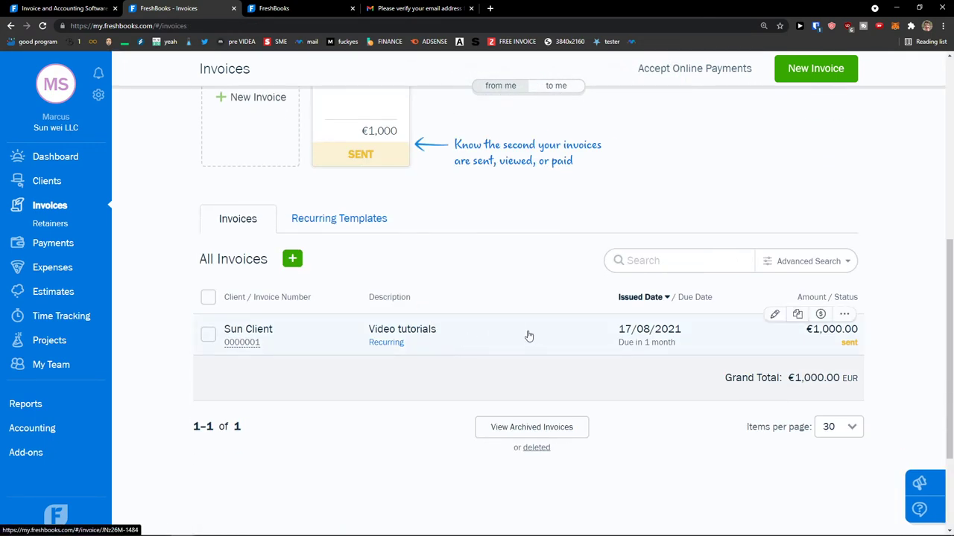
pyautogui.scroll(2, 460, 335)
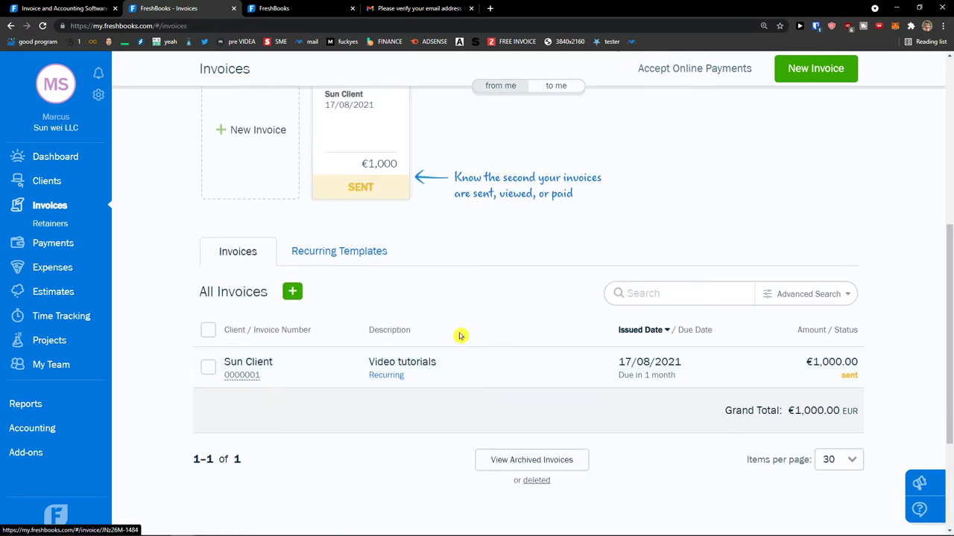
pyautogui.scroll(-1, 487, 409)
pyautogui.scroll(3, 479, 402)
pyautogui.scroll(2, 491, 380)
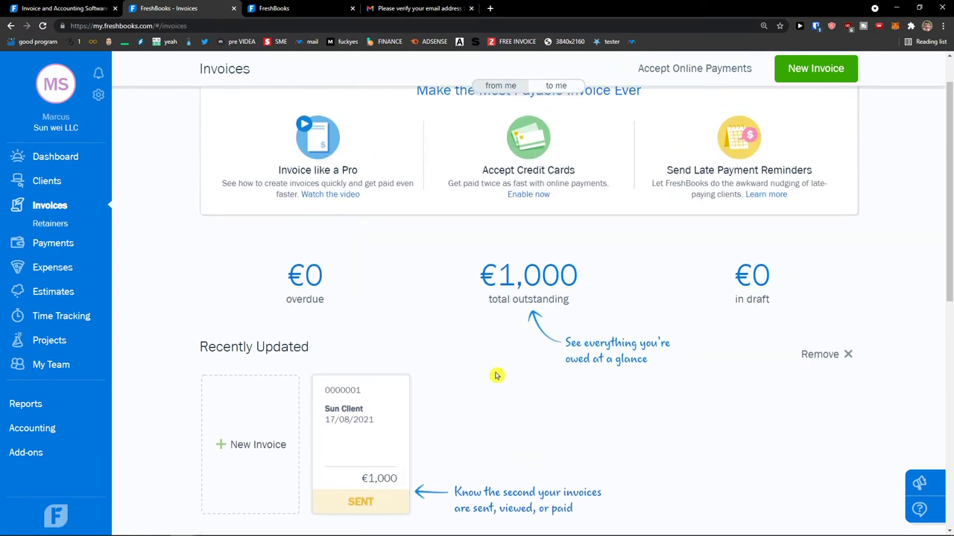
pyautogui.scroll(2, 551, 194)
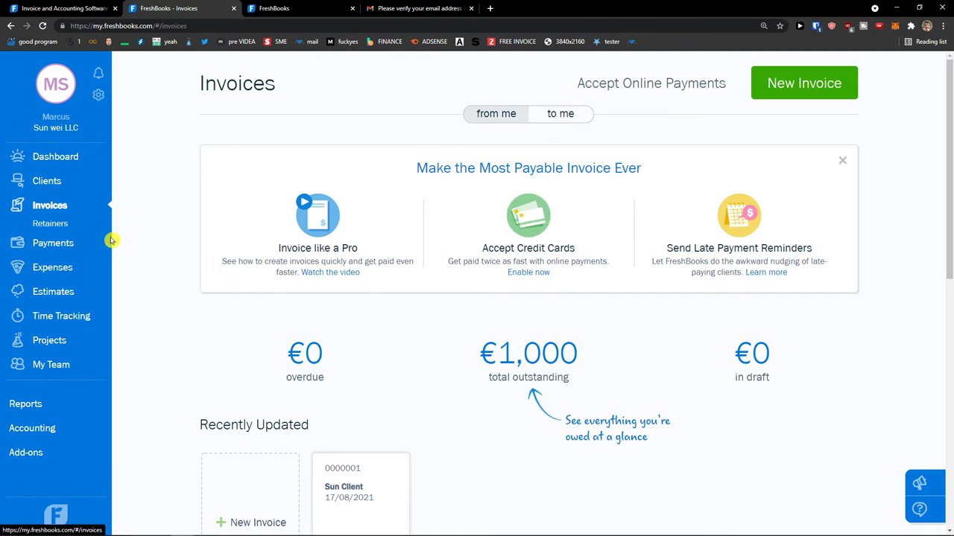
pyautogui.click(69, 250)
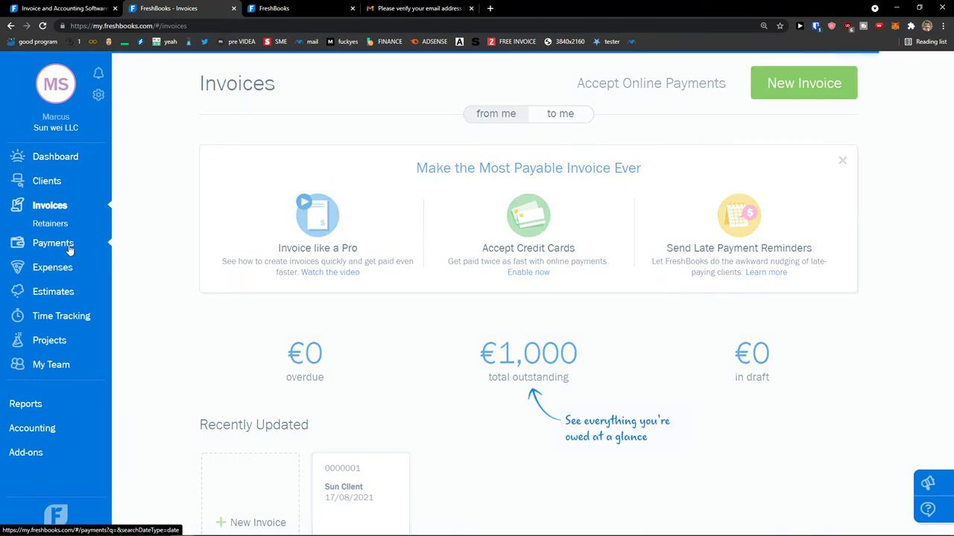
# Step: Start a new invoice payment and select invoice 0000001
pyautogui.scroll(-2, 184, 272)
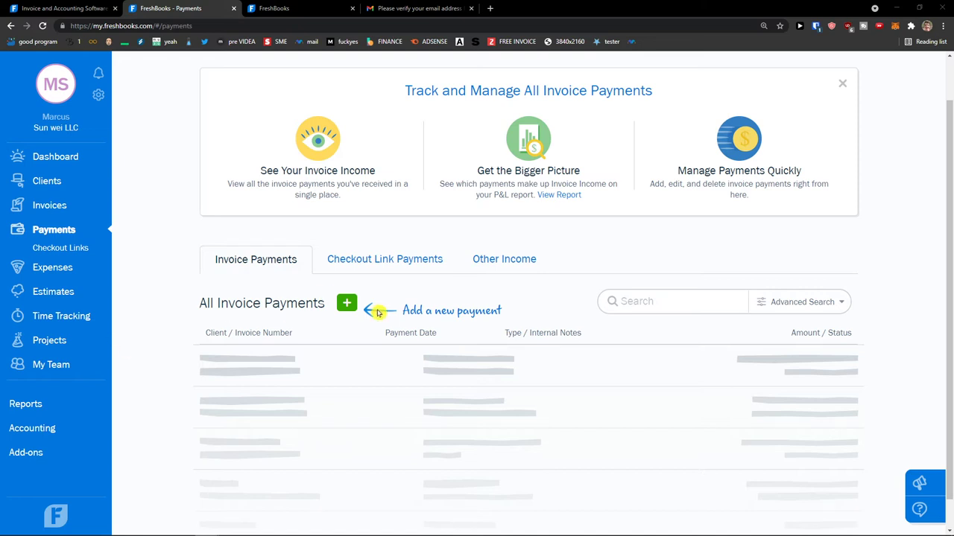
pyautogui.click(347, 303)
pyautogui.click(308, 458)
pyautogui.write('00')
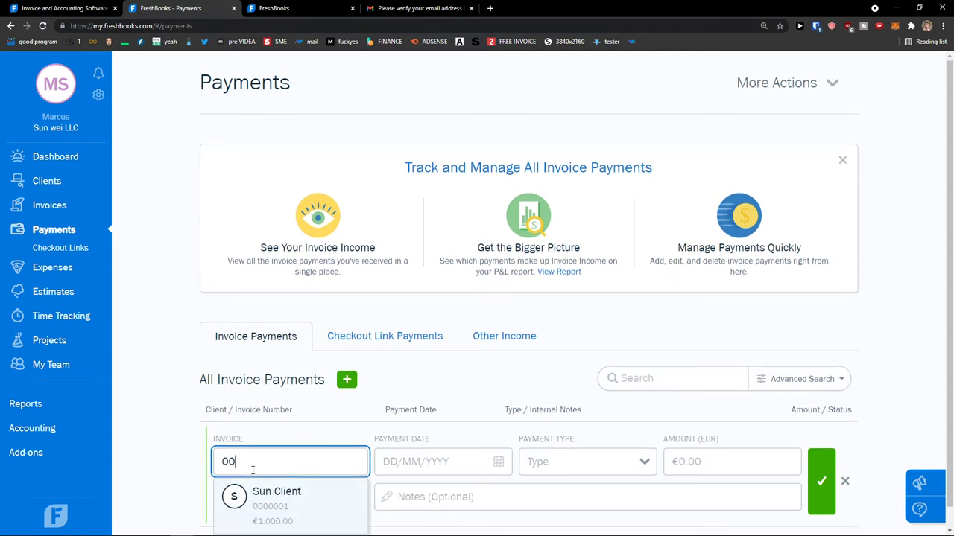
pyautogui.click(298, 500)
# Step: Save the €1,000.00 payment dated 17/08/2021 with payment type Cash
pyautogui.click(472, 459)
pyautogui.click(578, 468)
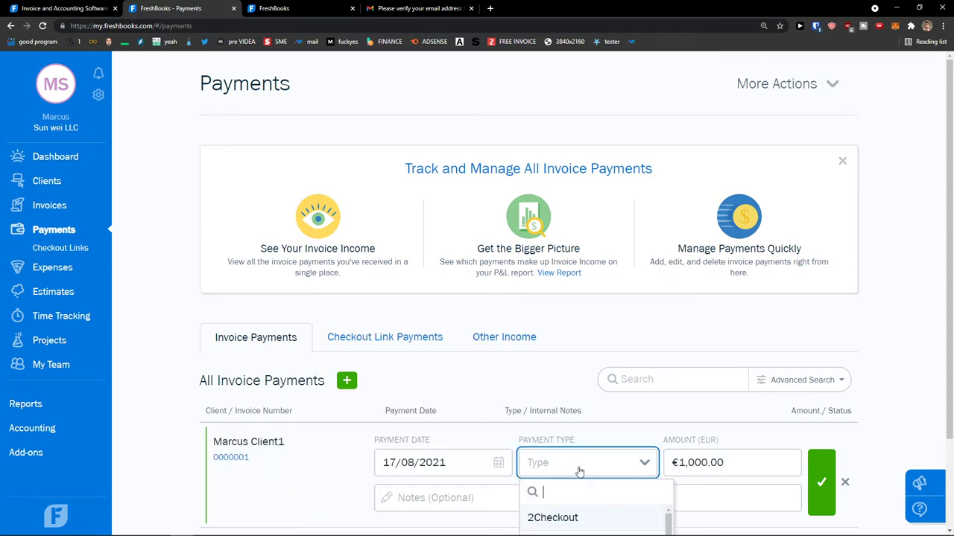
pyautogui.scroll(-2, 357, 426)
pyautogui.scroll(-1, 584, 431)
pyautogui.scroll(-1, 584, 432)
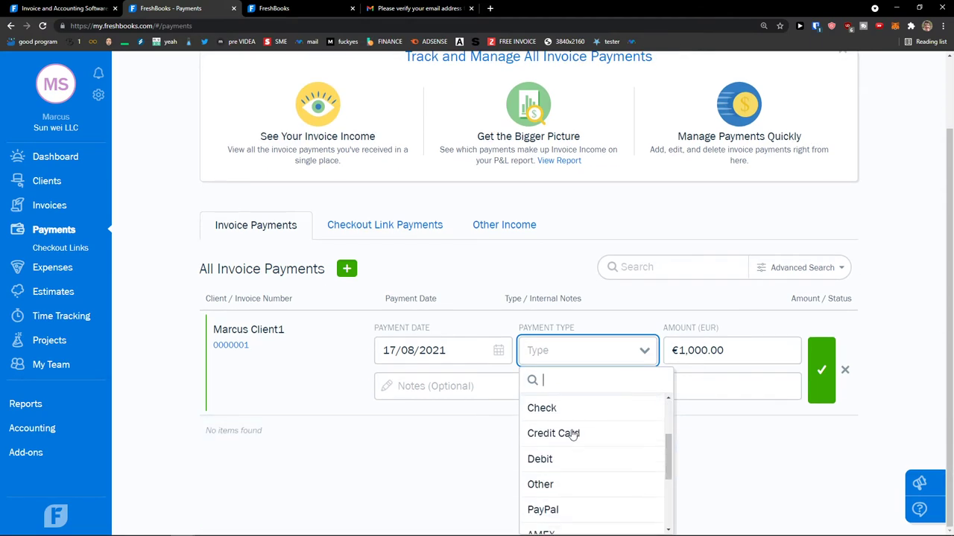
pyautogui.scroll(1, 566, 447)
pyautogui.scroll(-2, 585, 448)
pyautogui.scroll(2, 600, 454)
pyautogui.click(566, 430)
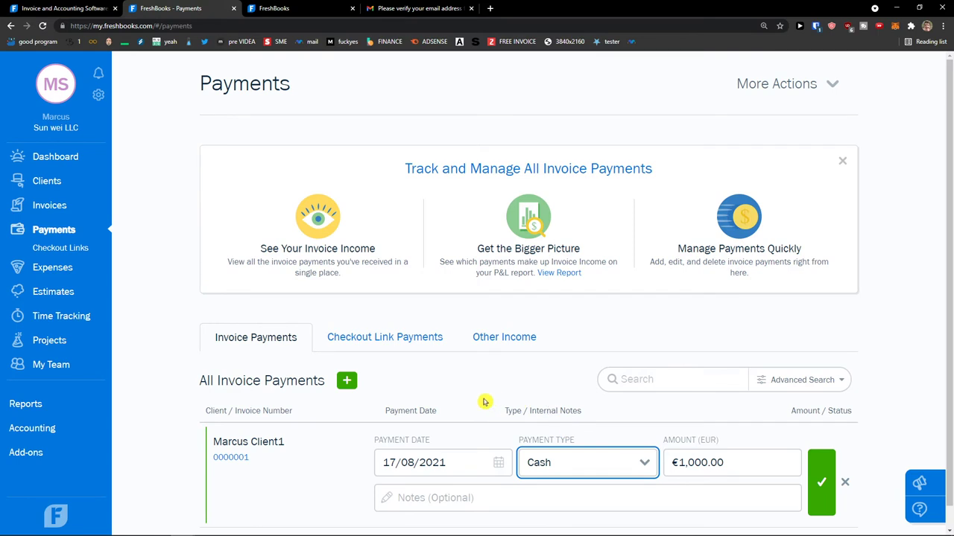
pyautogui.click(544, 496)
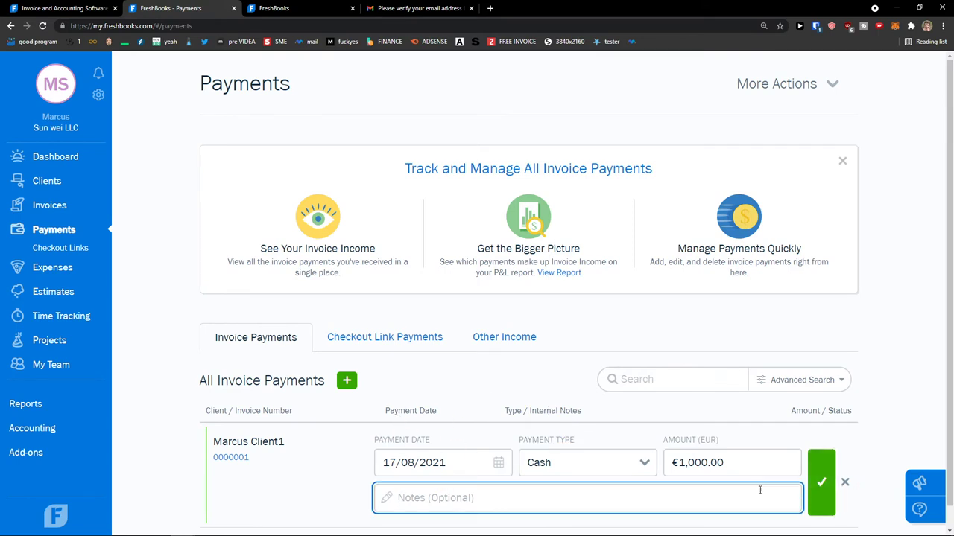
pyautogui.click(821, 482)
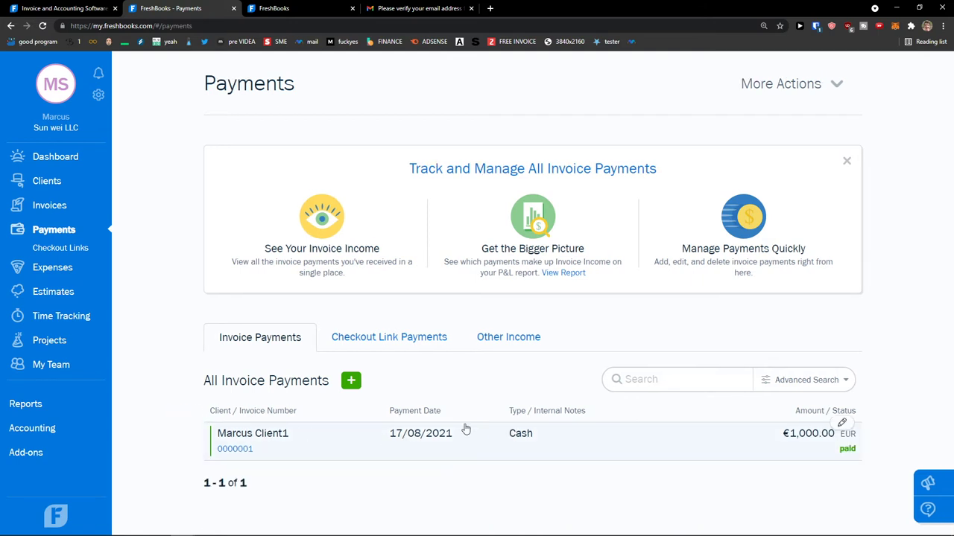
pyautogui.click(46, 207)
pyautogui.scroll(-5, 232, 306)
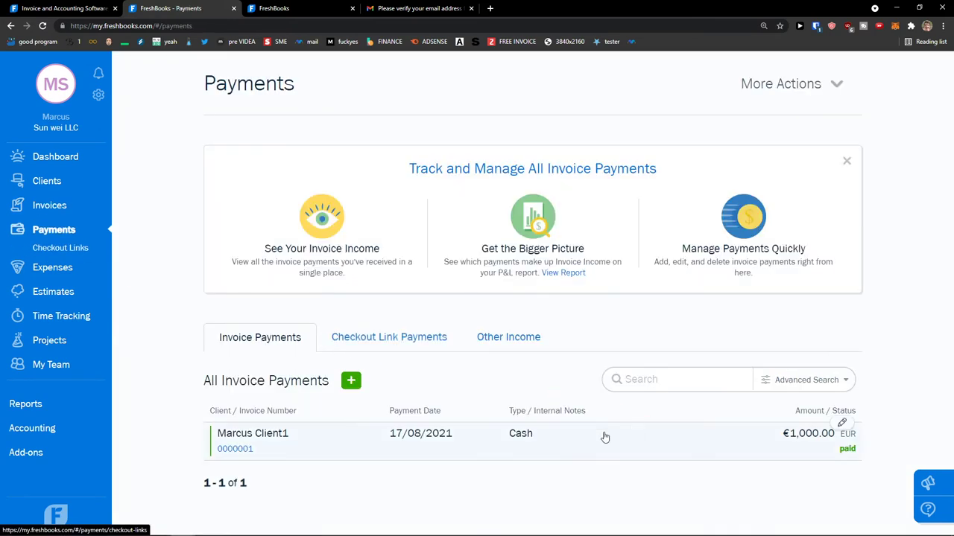
# Step: Start a new Other Income entry with category In-Person Sales and source Selling on Market
pyautogui.click(391, 336)
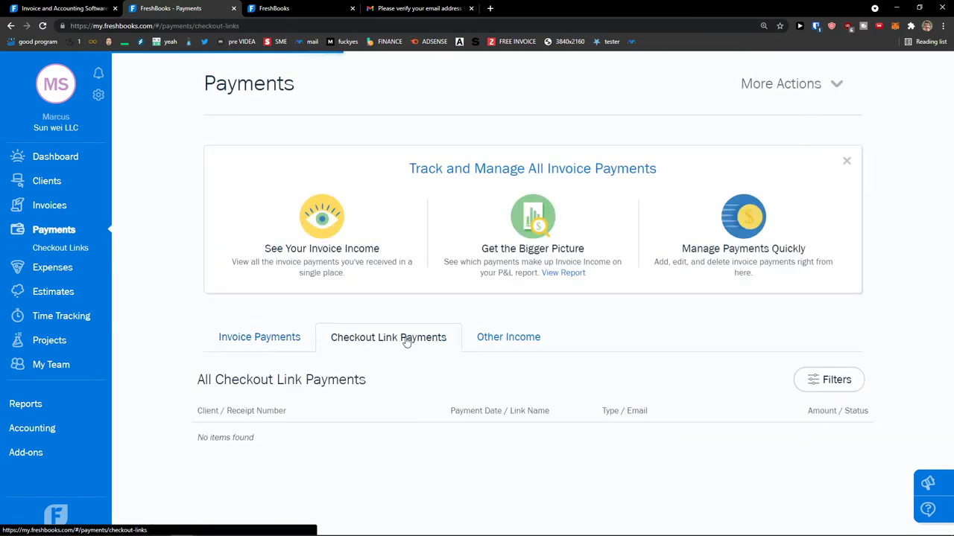
pyautogui.click(496, 337)
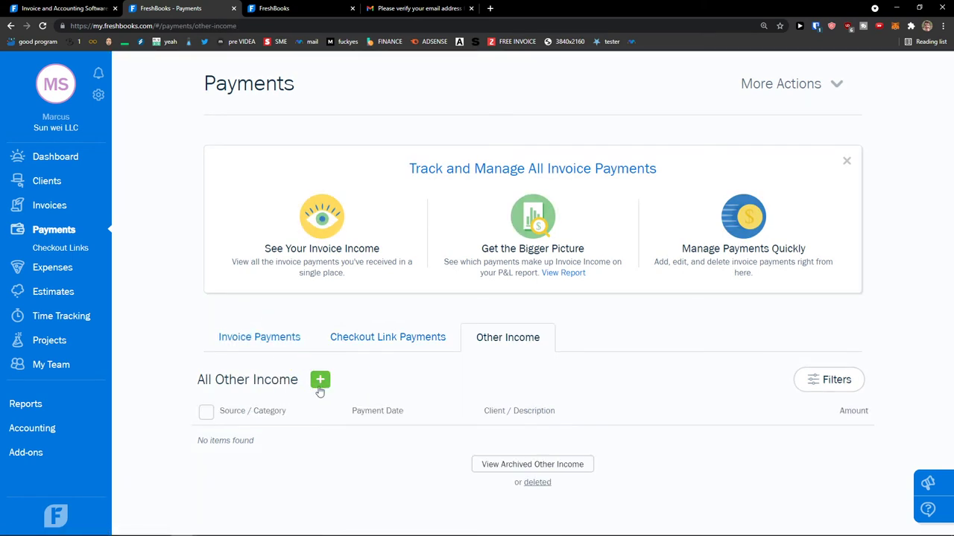
pyautogui.click(320, 379)
pyautogui.click(305, 402)
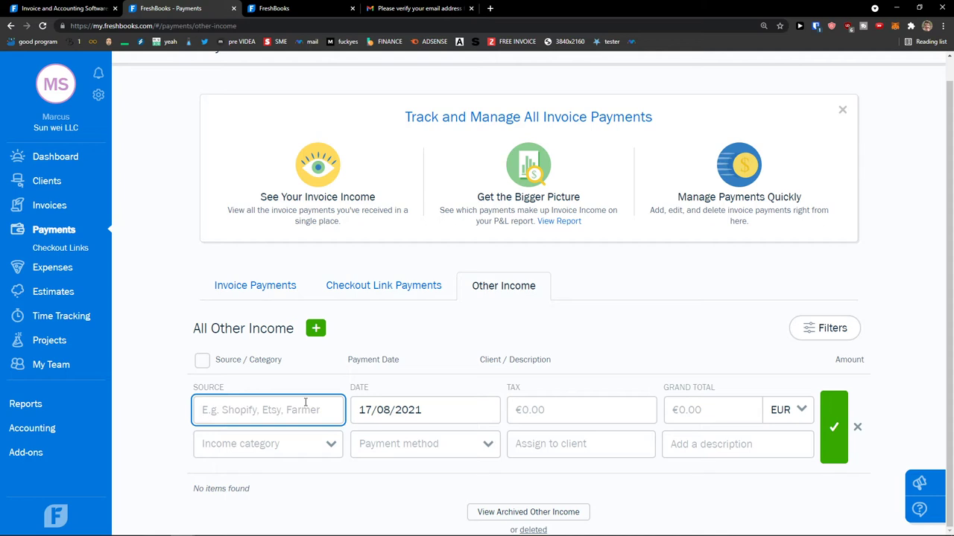
pyautogui.write('Selling on stree')
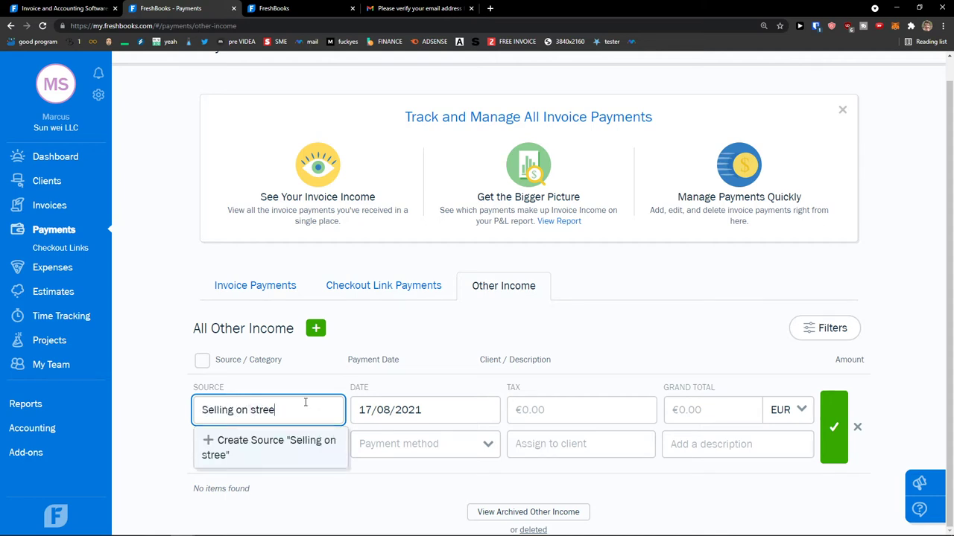
pyautogui.write('t')
pyautogui.click(278, 440)
pyautogui.scroll(-1, 183, 462)
pyautogui.scroll(-1, 308, 445)
pyautogui.click(308, 433)
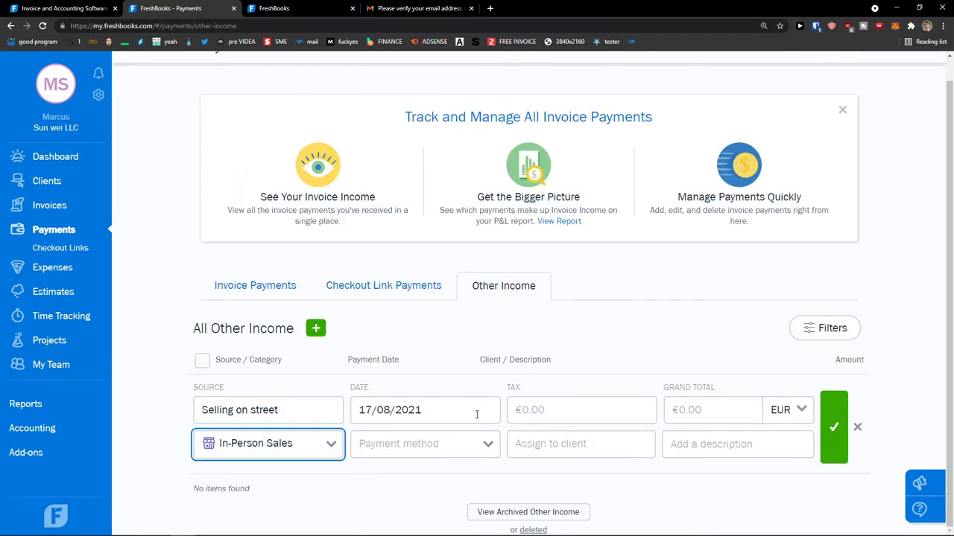
pyautogui.click(275, 410)
pyautogui.doubleClick(275, 410)
pyautogui.press('BackSpace')
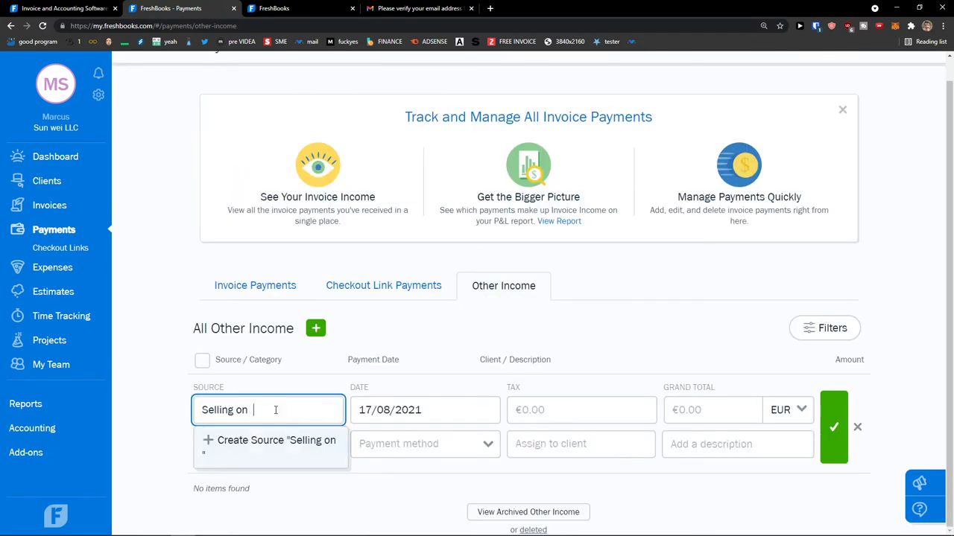
# Step: Set method Cash, the saved client, €100.00 total and description 'Selling my products', then save
pyautogui.click(395, 451)
pyautogui.scroll(-1, 316, 455)
pyautogui.scroll(-1, 405, 440)
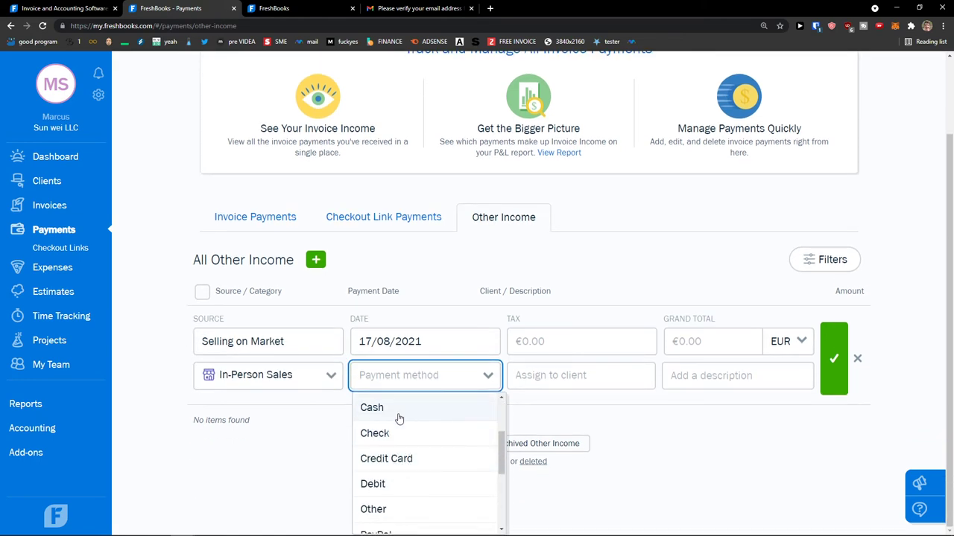
pyautogui.click(398, 420)
pyautogui.click(560, 415)
pyautogui.click(718, 416)
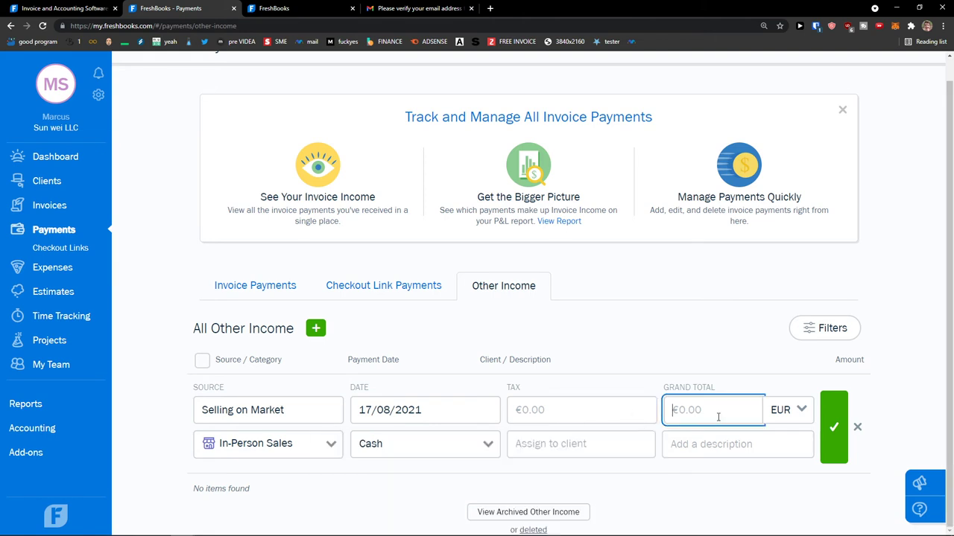
pyautogui.click(624, 444)
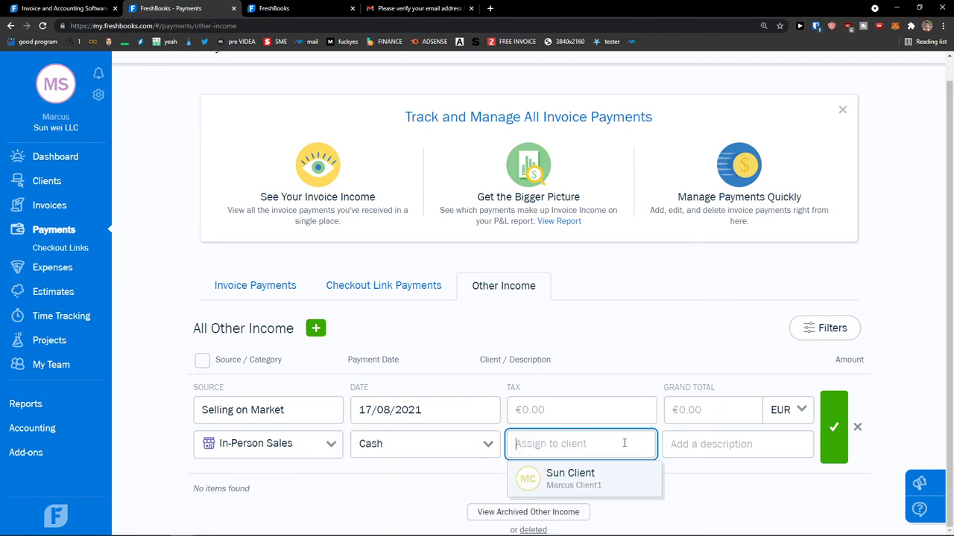
pyautogui.click(281, 409)
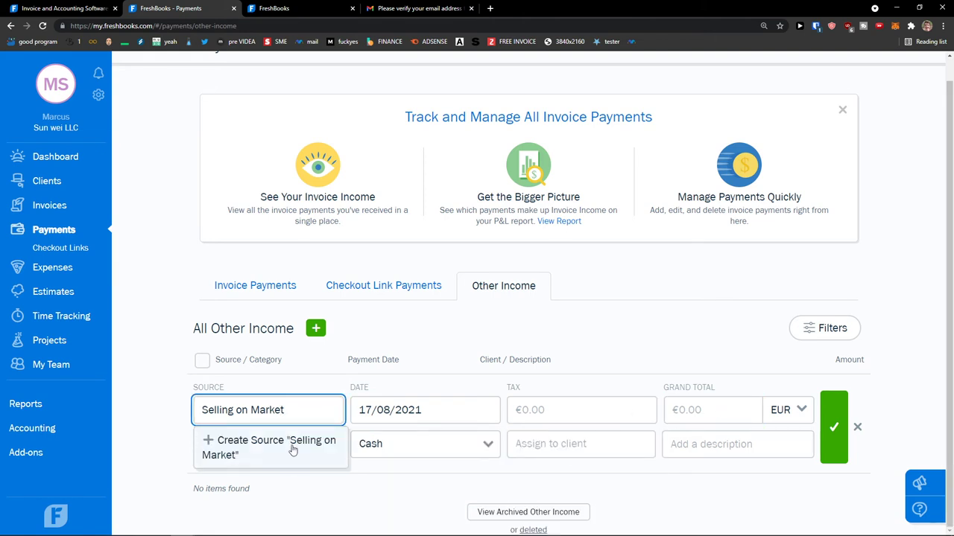
pyautogui.click(615, 451)
pyautogui.click(599, 485)
pyautogui.click(728, 421)
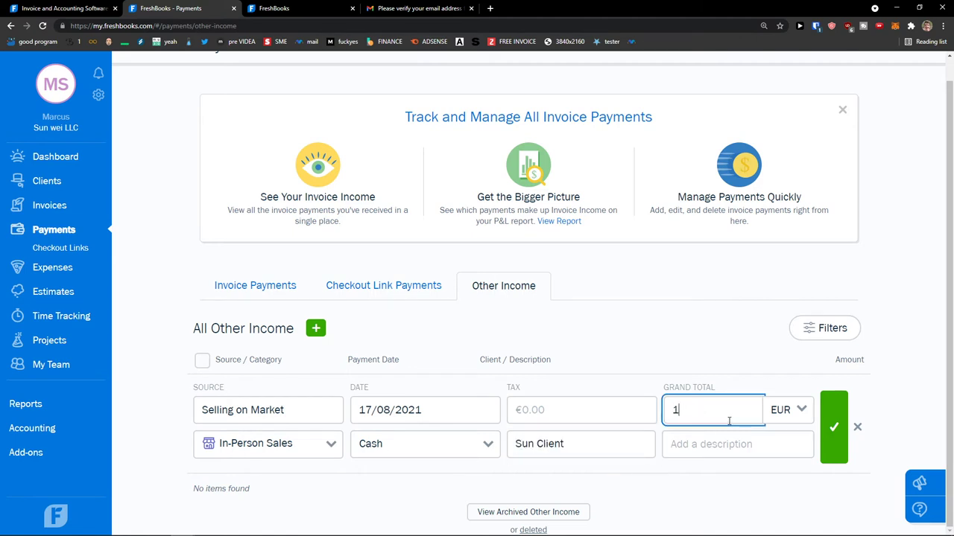
pyautogui.click(716, 438)
pyautogui.write('Selling my')
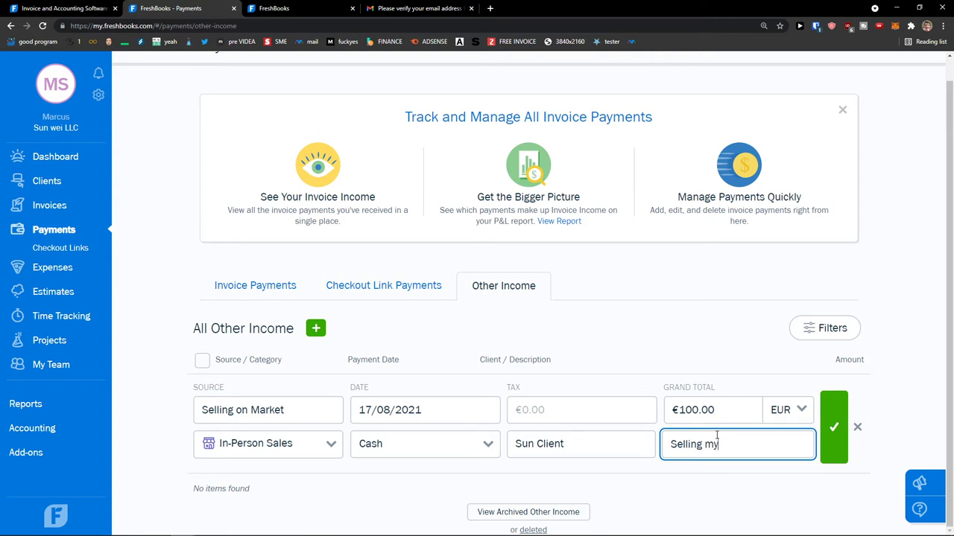
pyautogui.write(' products')
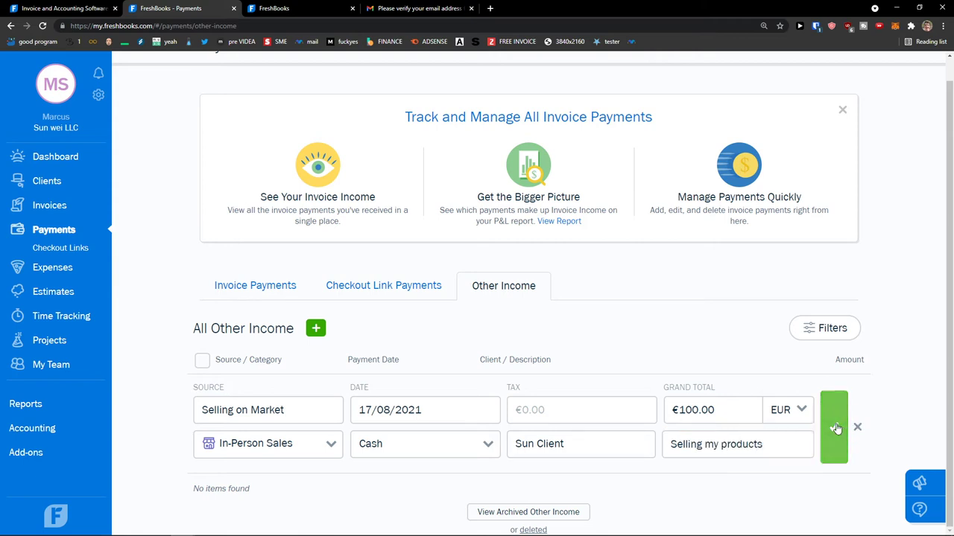
pyautogui.click(834, 427)
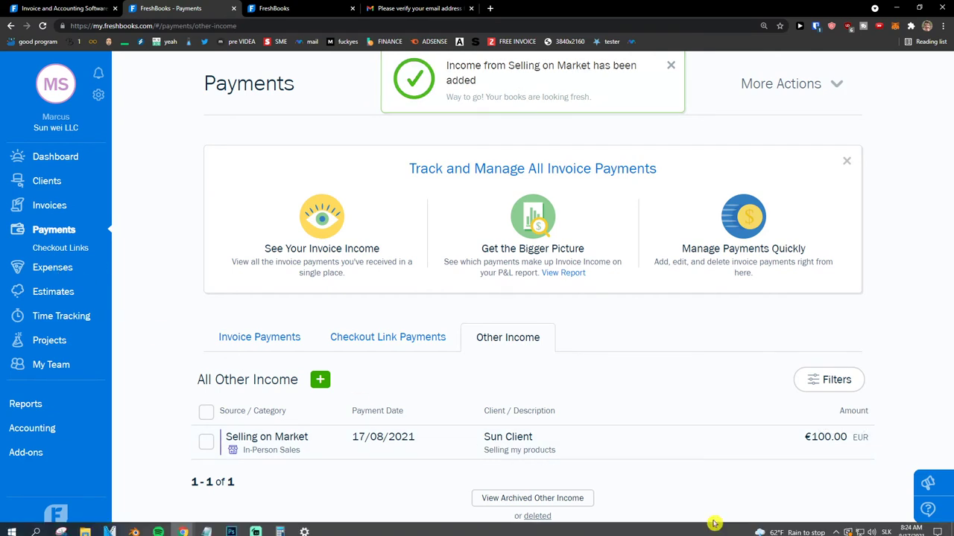
# Step: View the empty Expenses page, then move on to Bills
pyautogui.click(43, 273)
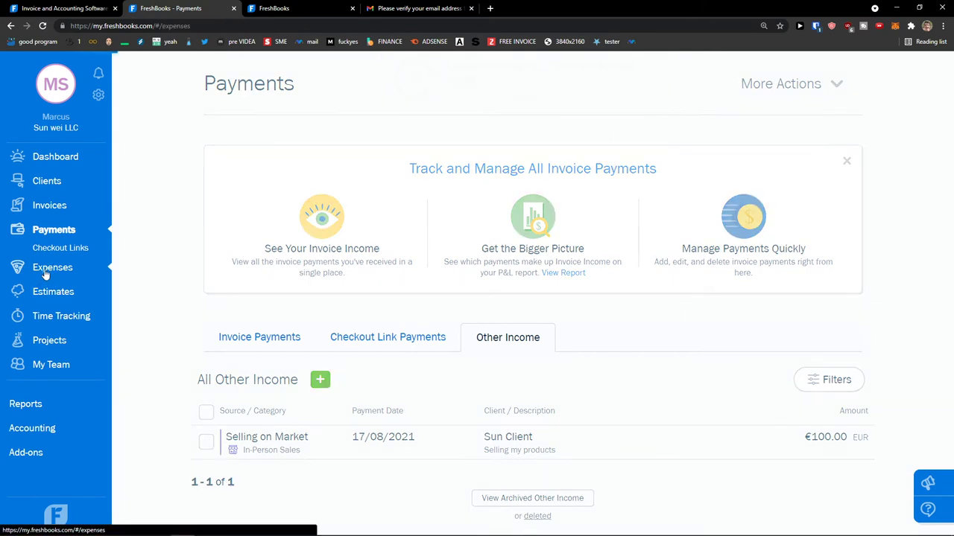
pyautogui.scroll(-1, 191, 308)
pyautogui.scroll(1, 186, 307)
pyautogui.scroll(-1, 181, 307)
pyautogui.scroll(-1, 179, 307)
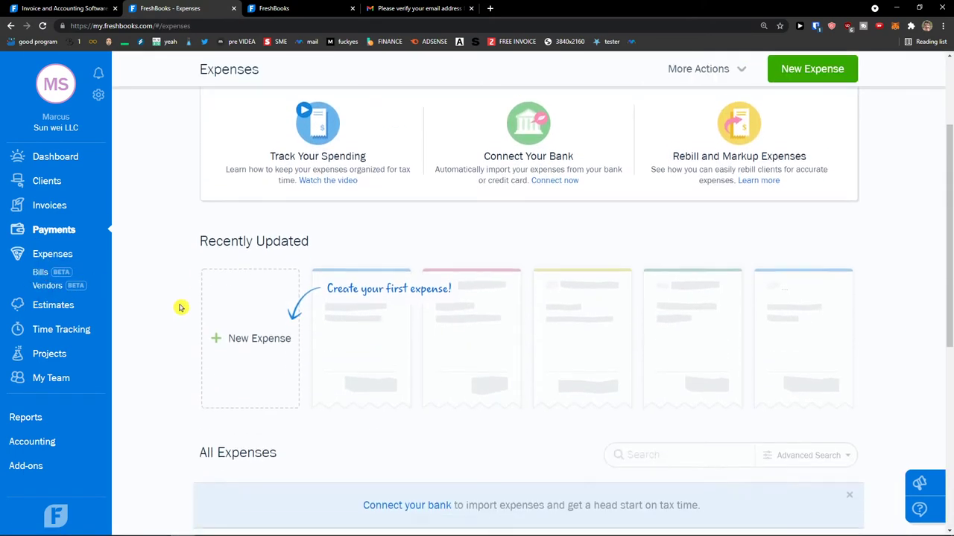
pyautogui.scroll(1, 180, 308)
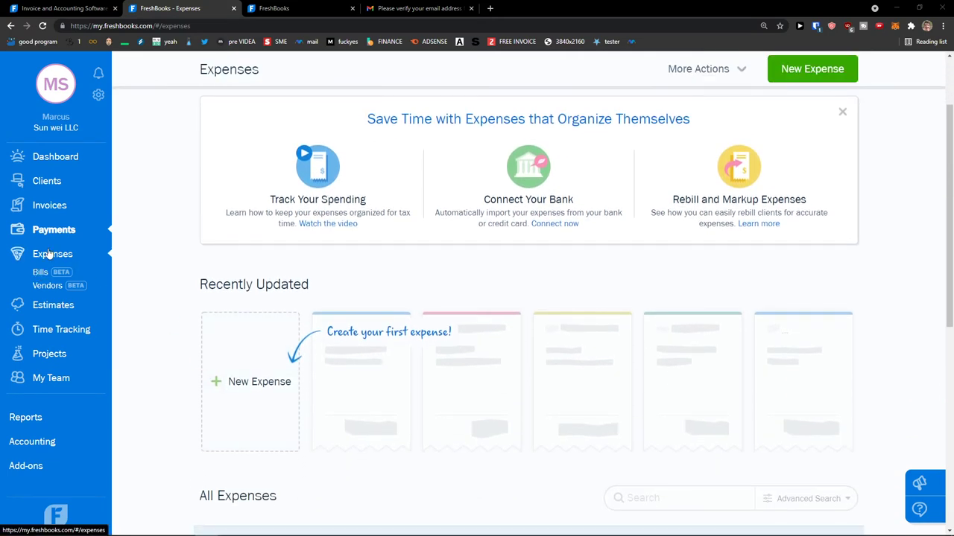
pyautogui.click(40, 275)
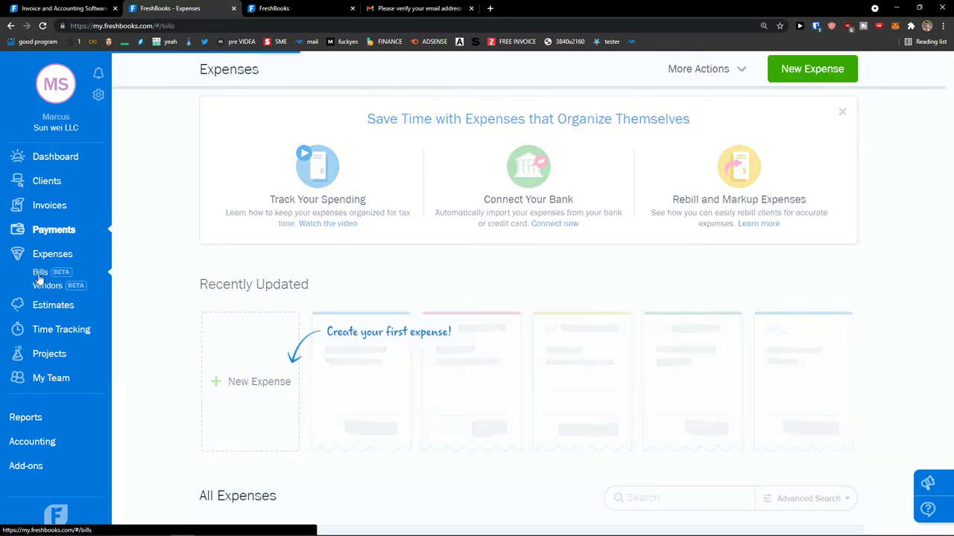
# Step: Start a new bill from Sun Vendor with a line item described as 'camera'
pyautogui.click(814, 88)
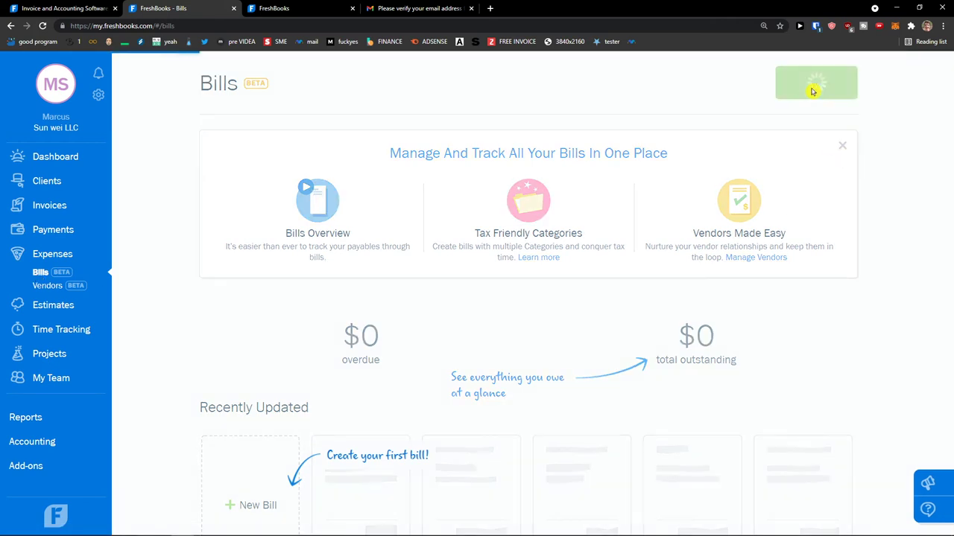
pyautogui.click(248, 182)
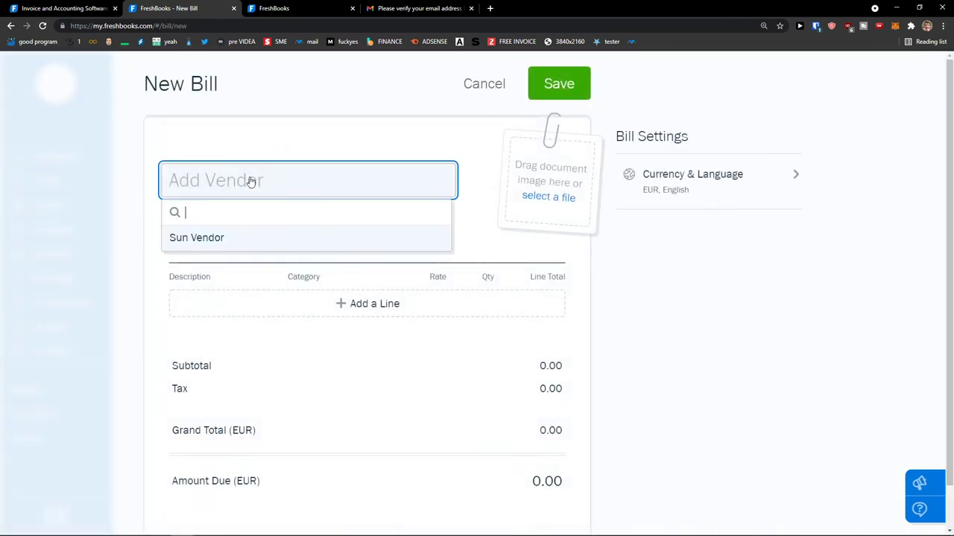
pyautogui.click(241, 237)
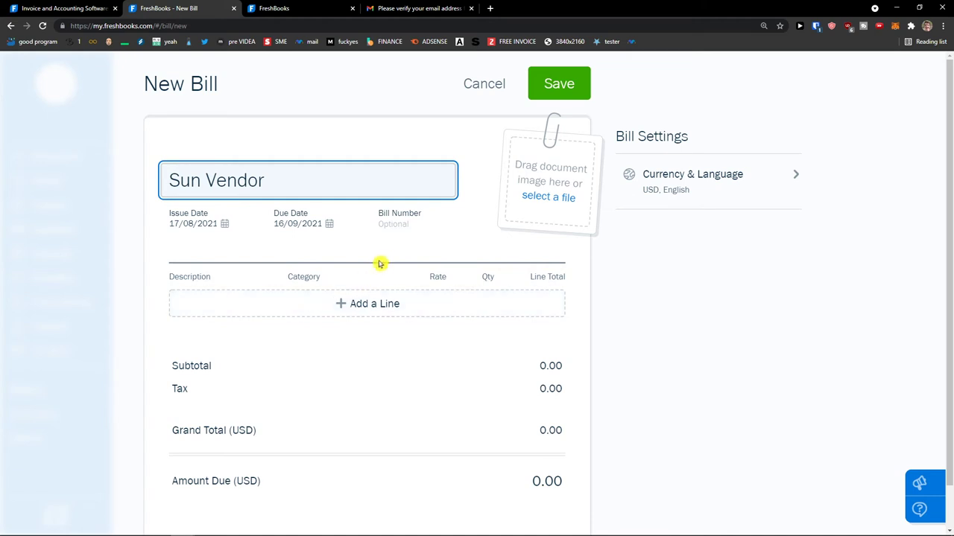
pyautogui.scroll(-1, 307, 266)
pyautogui.click(307, 267)
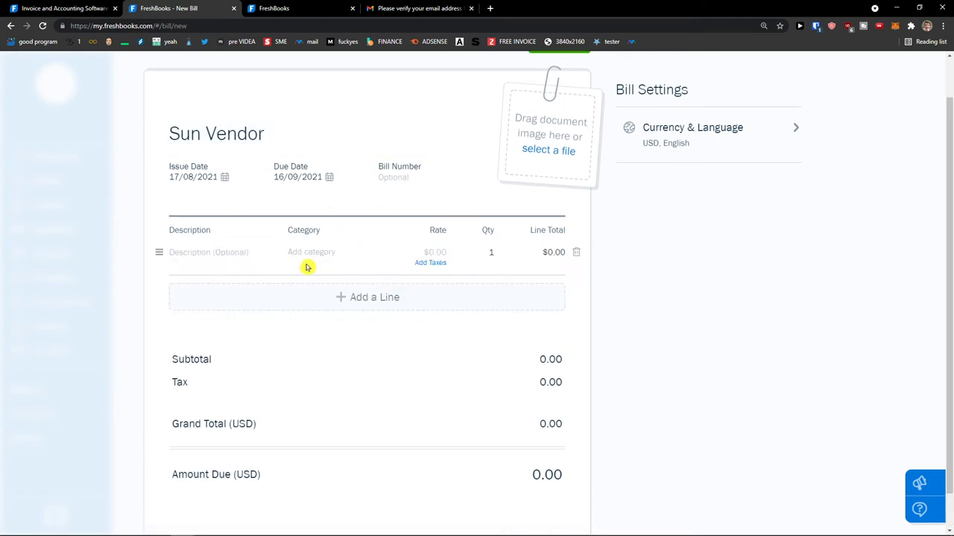
pyautogui.click(206, 257)
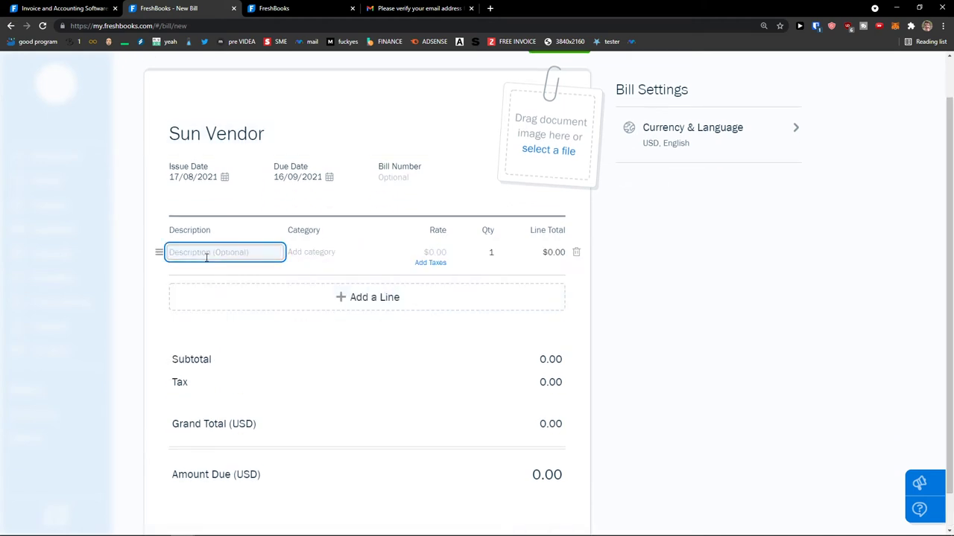
pyautogui.write('camera')
pyautogui.press('Tab')
# Step: Categorise the camera line as Hardware with a rate of $100
pyautogui.scroll(-5, 379, 336)
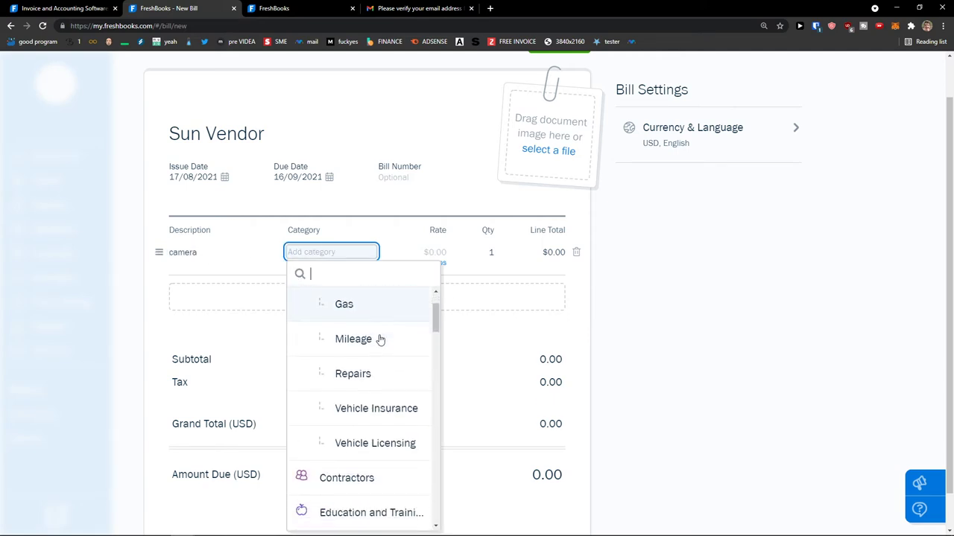
pyautogui.scroll(-5, 392, 340)
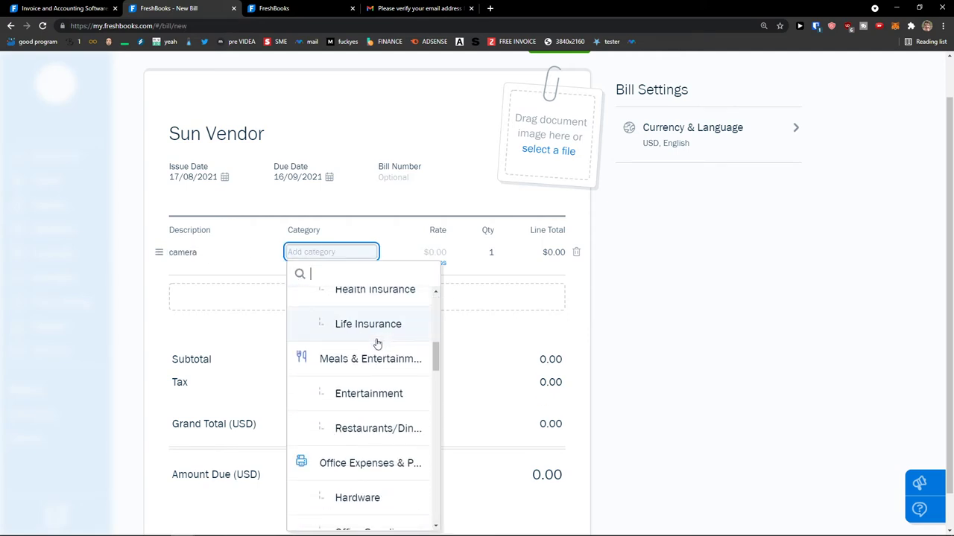
pyautogui.scroll(-3, 367, 346)
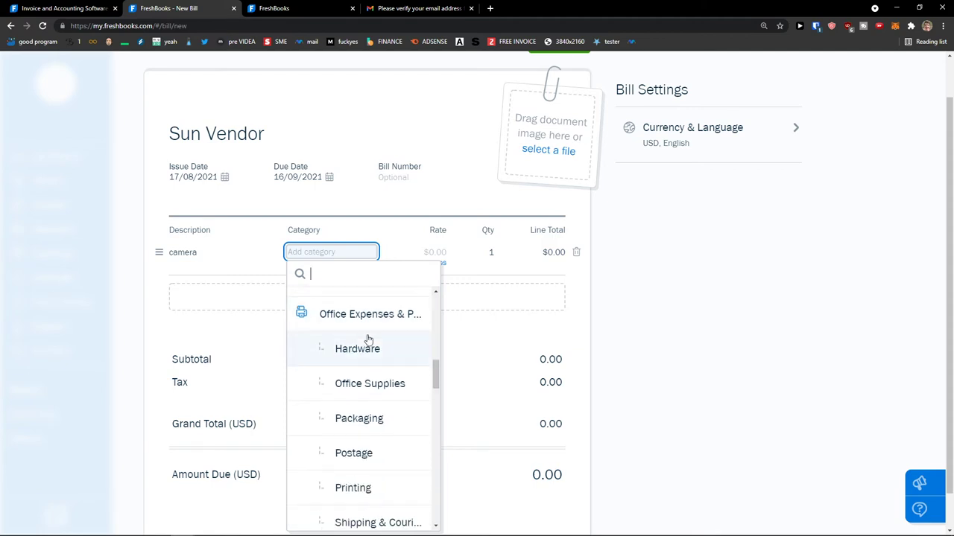
pyautogui.click(360, 350)
pyautogui.click(442, 254)
pyautogui.write('100')
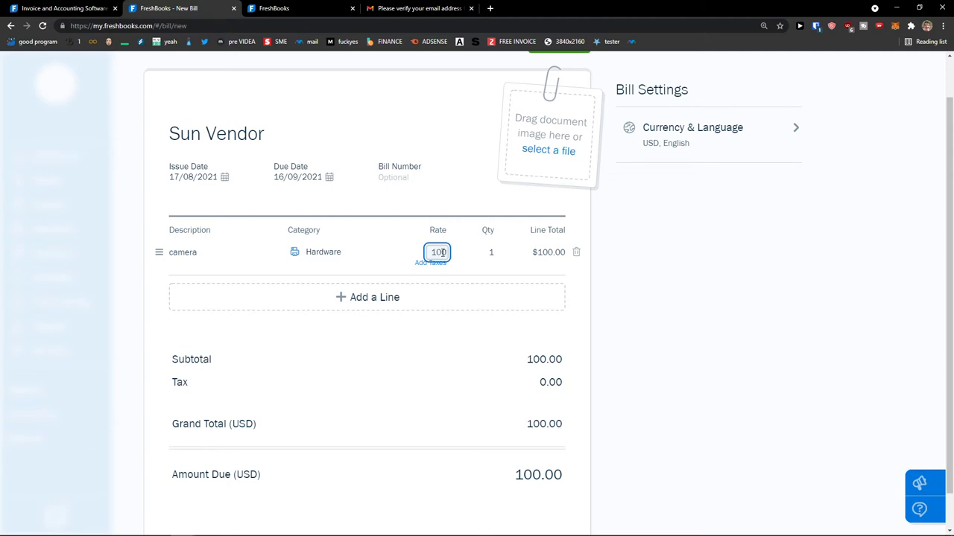
pyautogui.click(434, 322)
# Step: Save the bill and check it is listed as unpaid
pyautogui.scroll(-1, 410, 328)
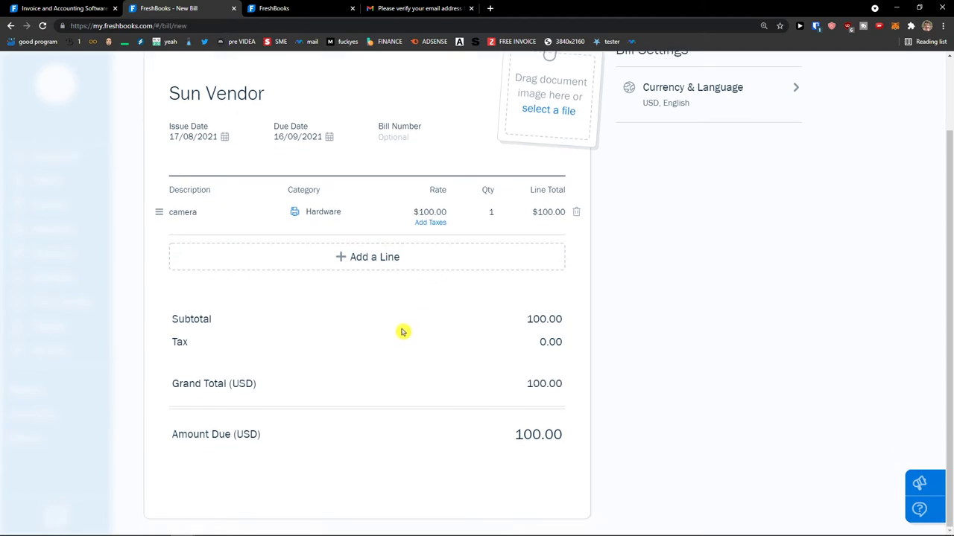
pyautogui.scroll(2, 387, 406)
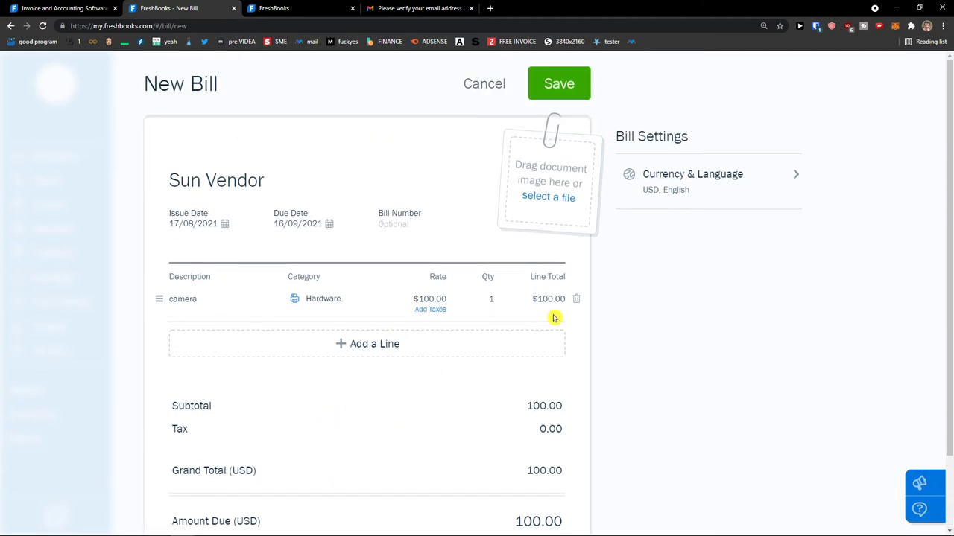
pyautogui.click(569, 88)
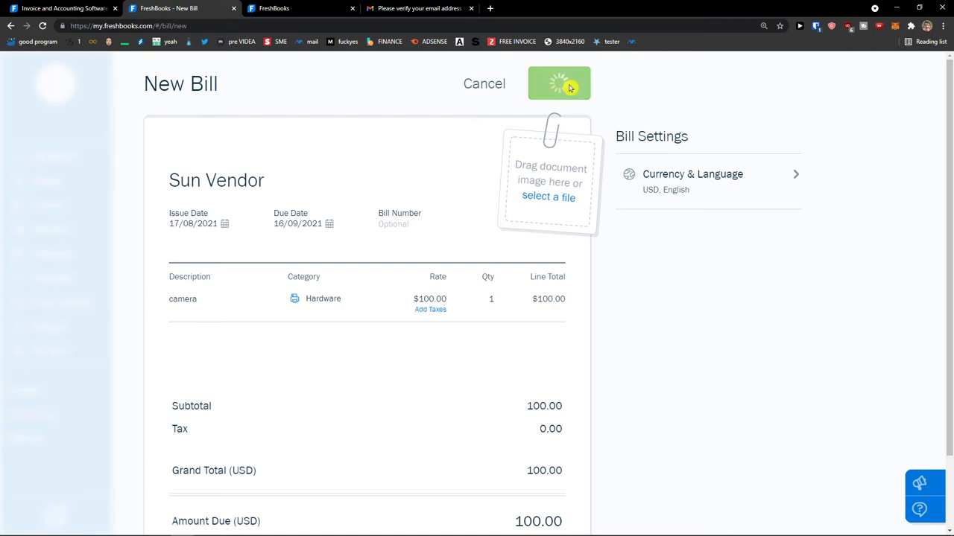
pyautogui.scroll(-5, 362, 279)
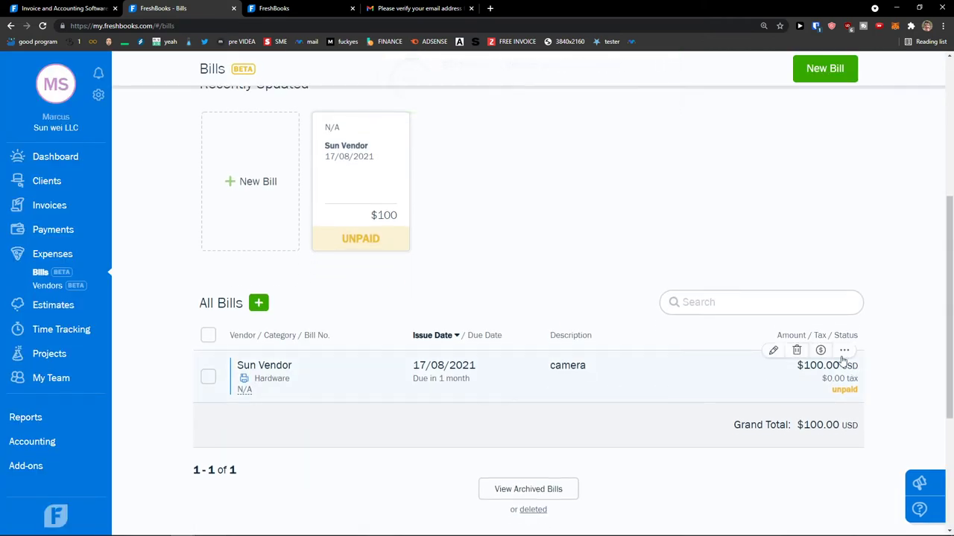
pyautogui.scroll(3, 611, 398)
pyautogui.scroll(-4, 603, 399)
pyautogui.scroll(1, 441, 381)
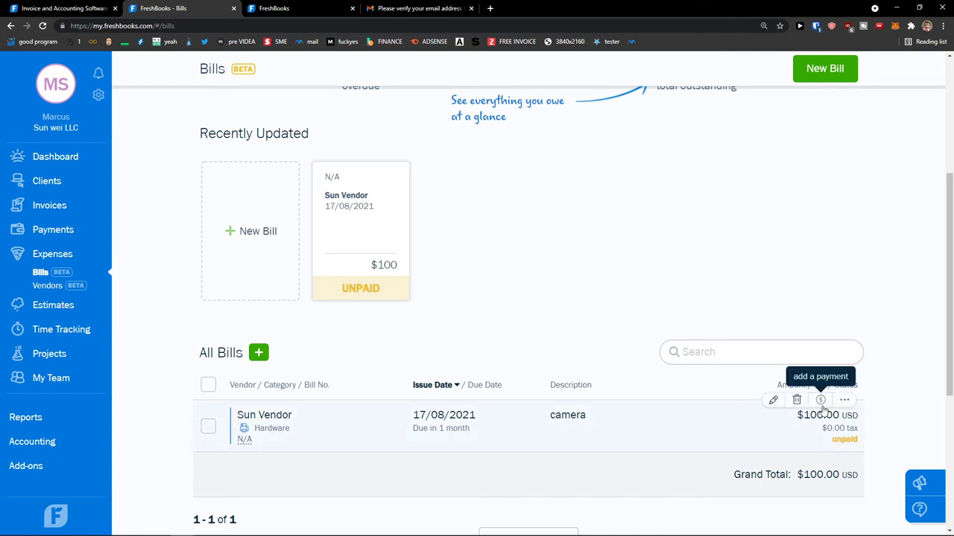
# Step: Record a $100 Cash payment with the note 'pay' against the camera bill
pyautogui.click(820, 400)
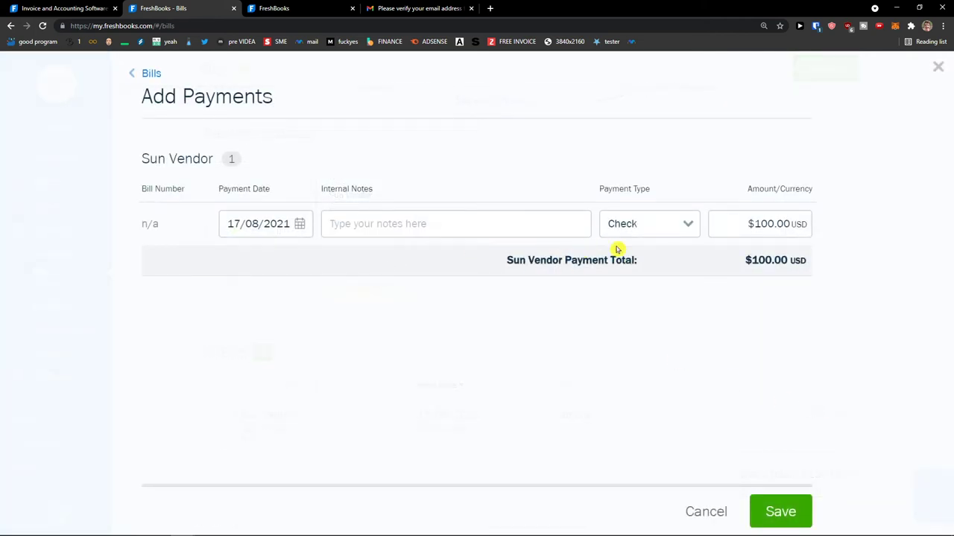
pyautogui.click(706, 501)
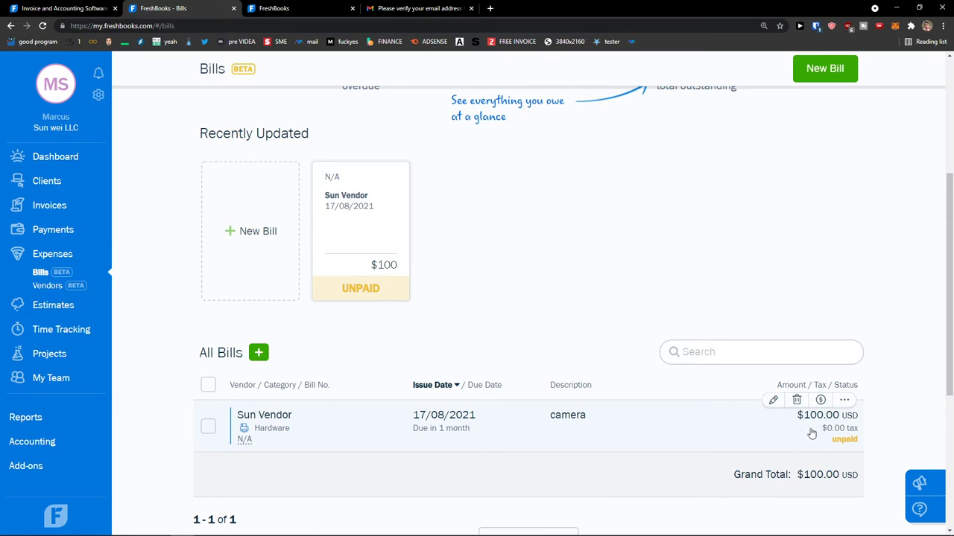
pyautogui.click(844, 401)
pyautogui.click(842, 403)
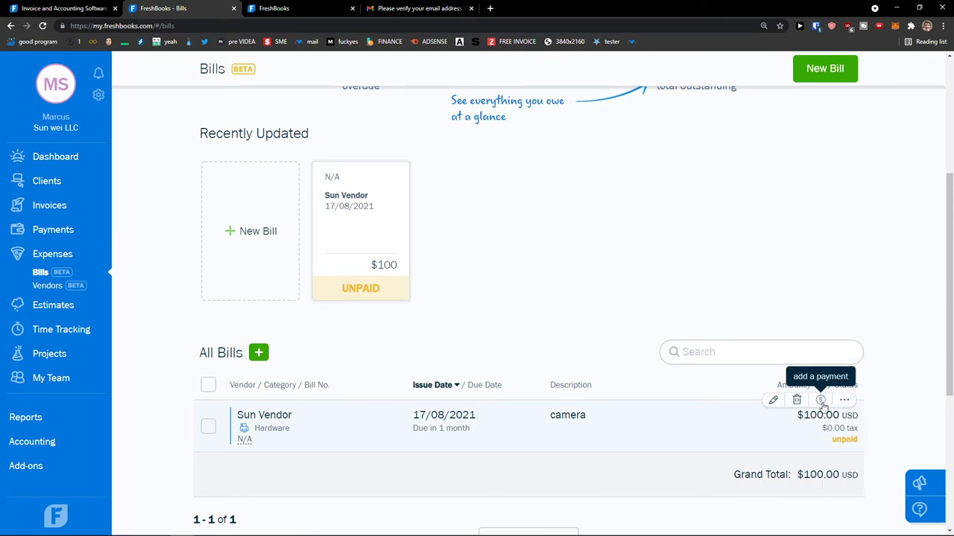
pyautogui.click(821, 400)
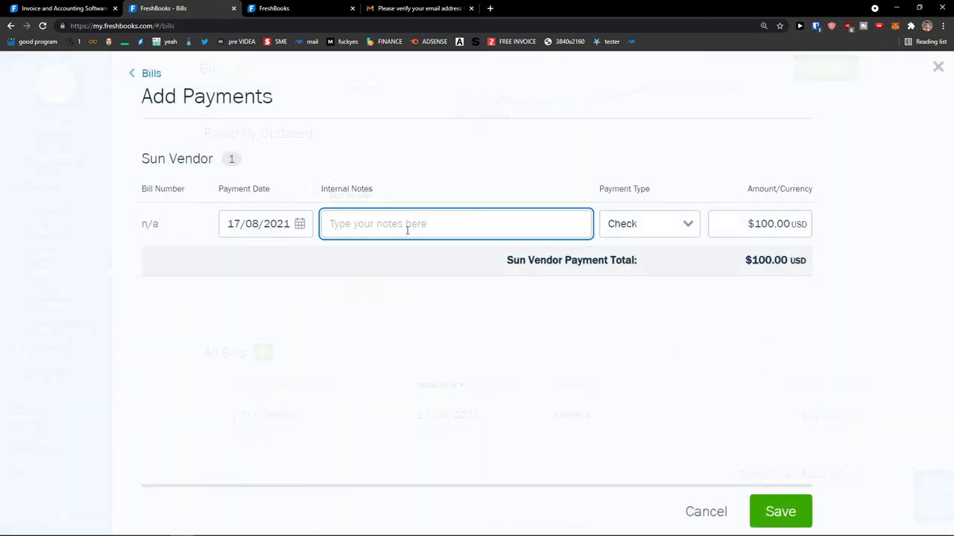
pyautogui.write('payed in cash')
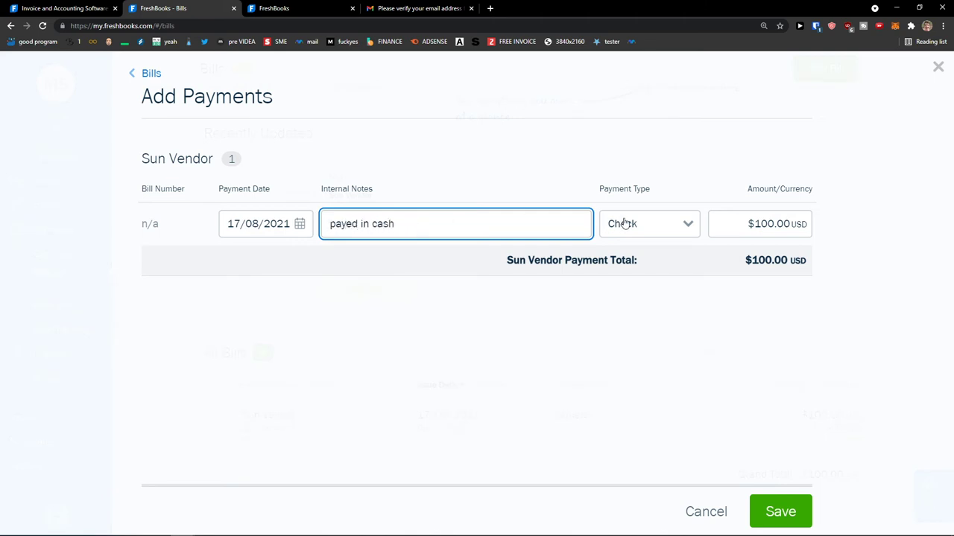
pyautogui.click(625, 224)
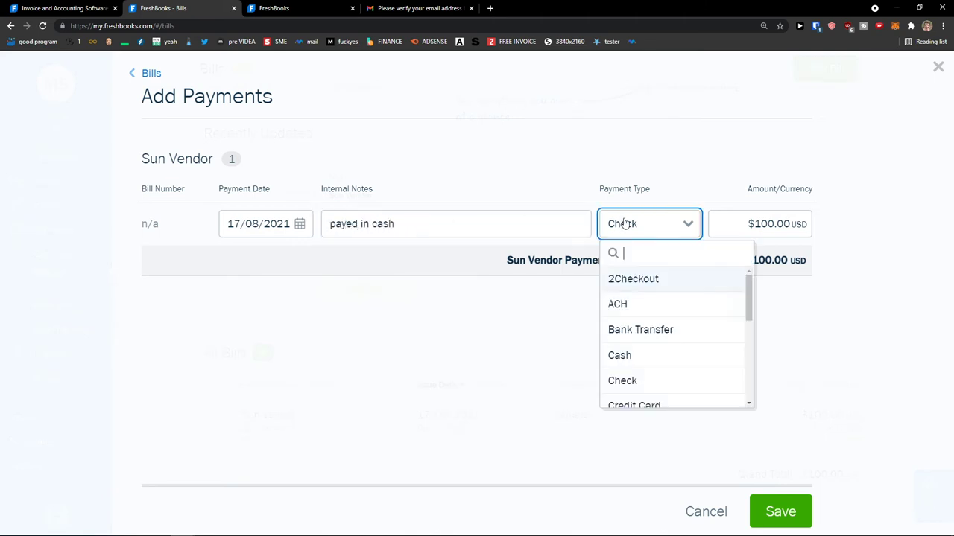
pyautogui.click(643, 358)
pyautogui.click(776, 511)
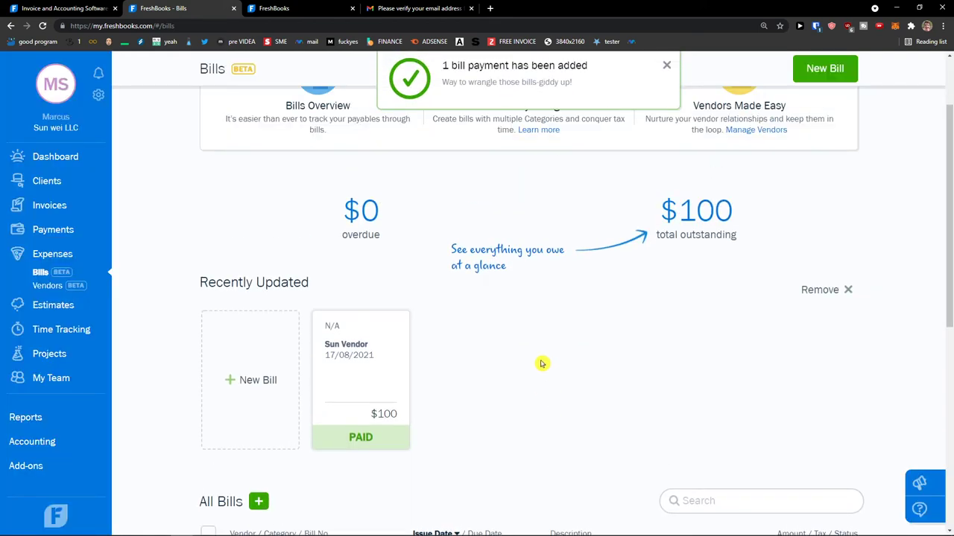
# Step: Go to the Expenses page
pyautogui.scroll(2, 540, 363)
pyautogui.scroll(-4, 533, 363)
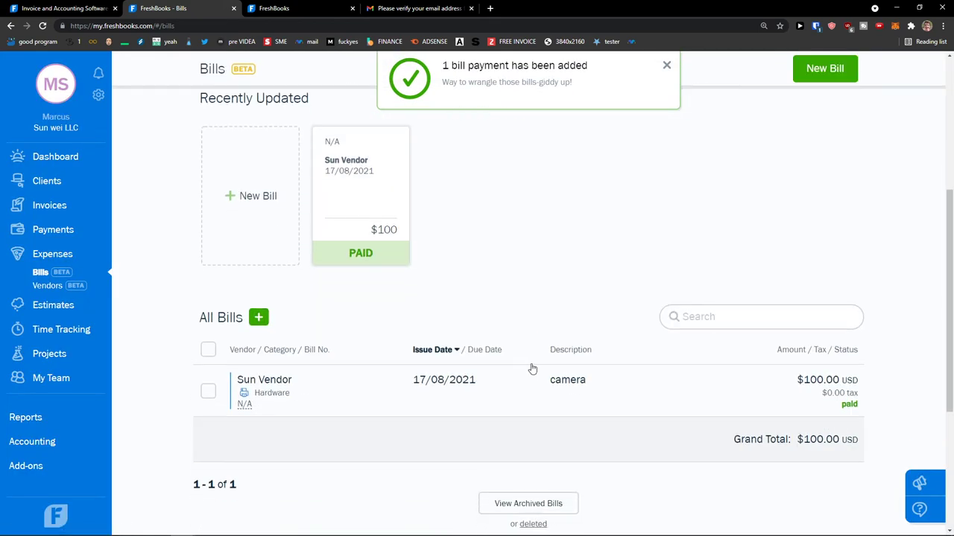
pyautogui.click(53, 256)
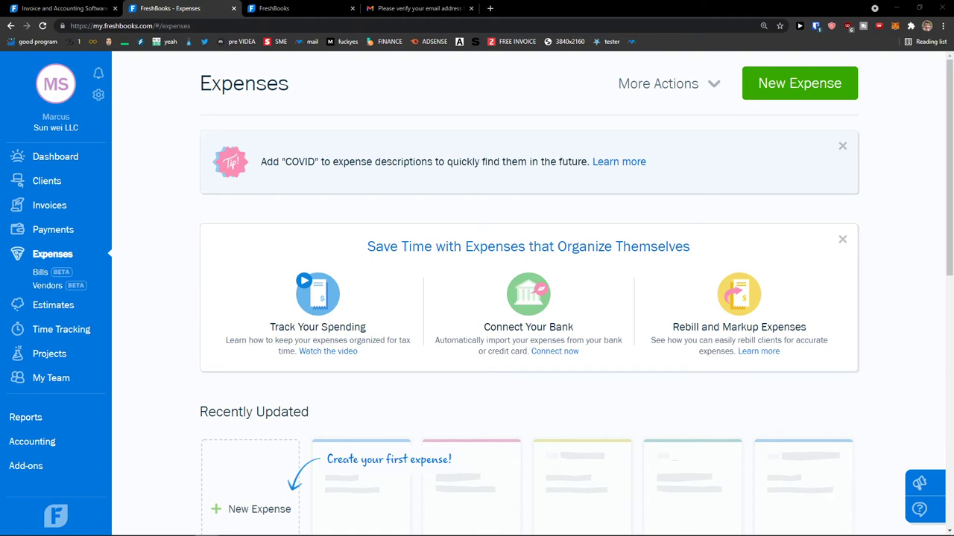
pyautogui.scroll(-1, 219, 336)
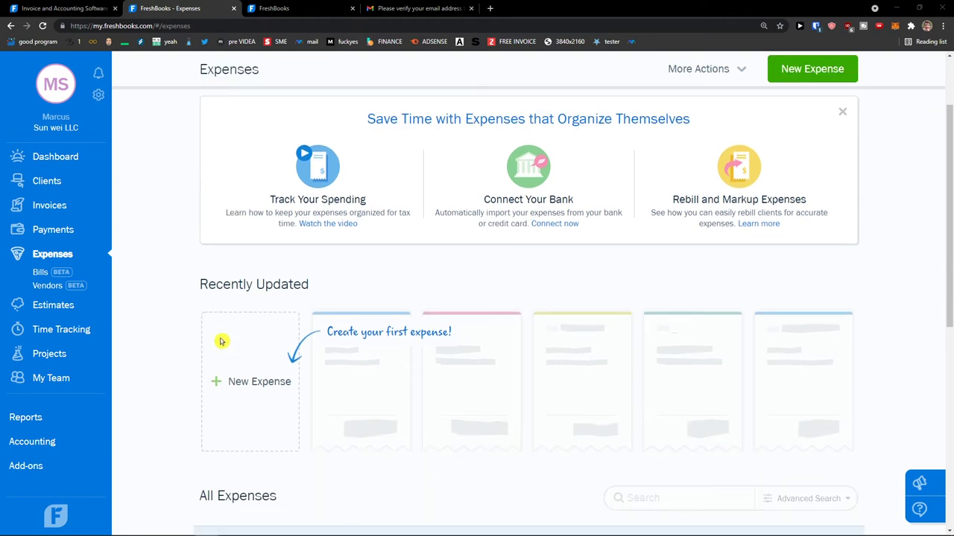
# Step: Start a new expense in the Entertainment category
pyautogui.click(244, 384)
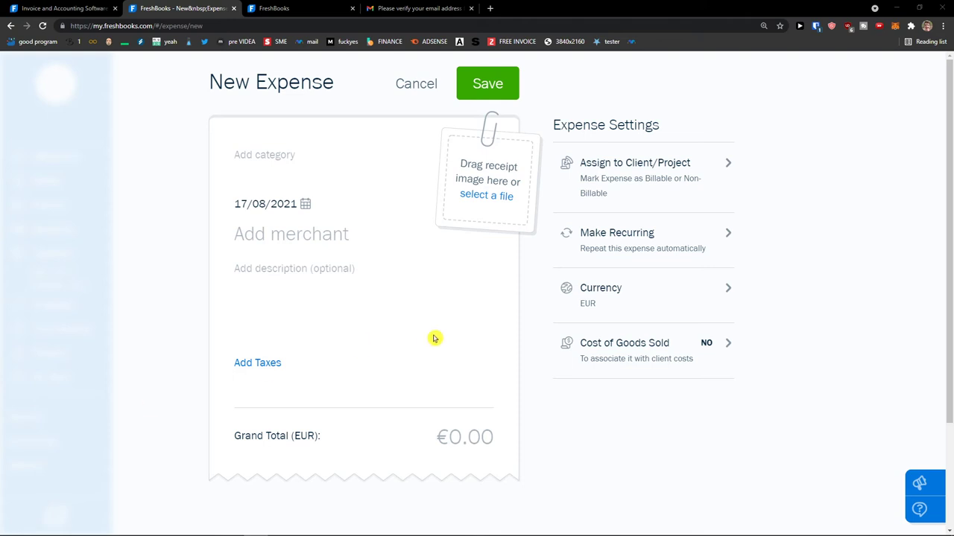
pyautogui.click(335, 163)
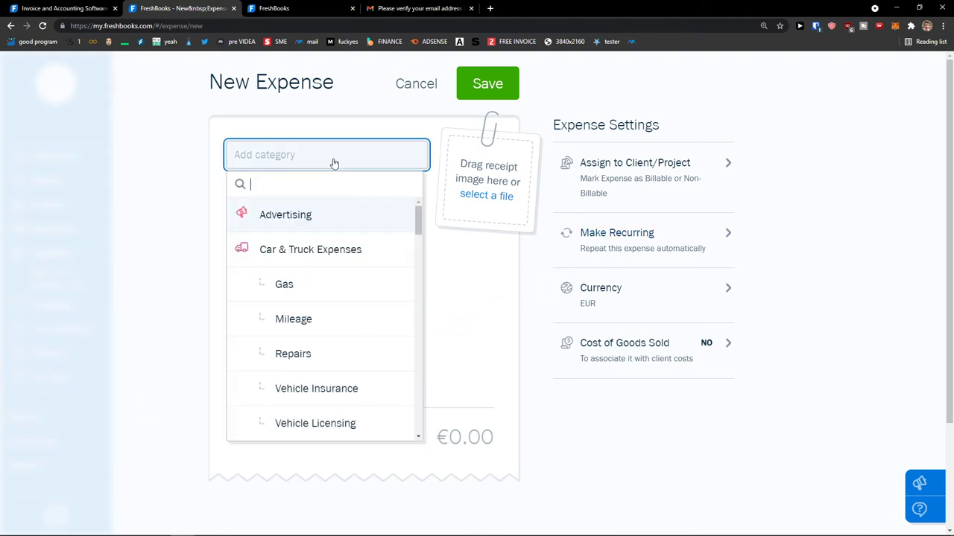
pyautogui.scroll(-3, 353, 268)
pyautogui.scroll(-5, 355, 269)
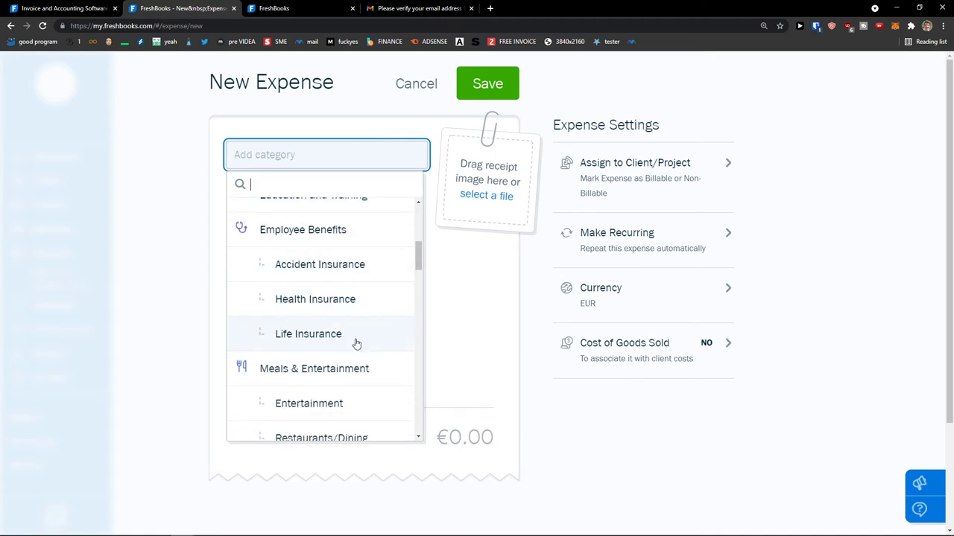
pyautogui.scroll(-1, 359, 337)
pyautogui.click(351, 354)
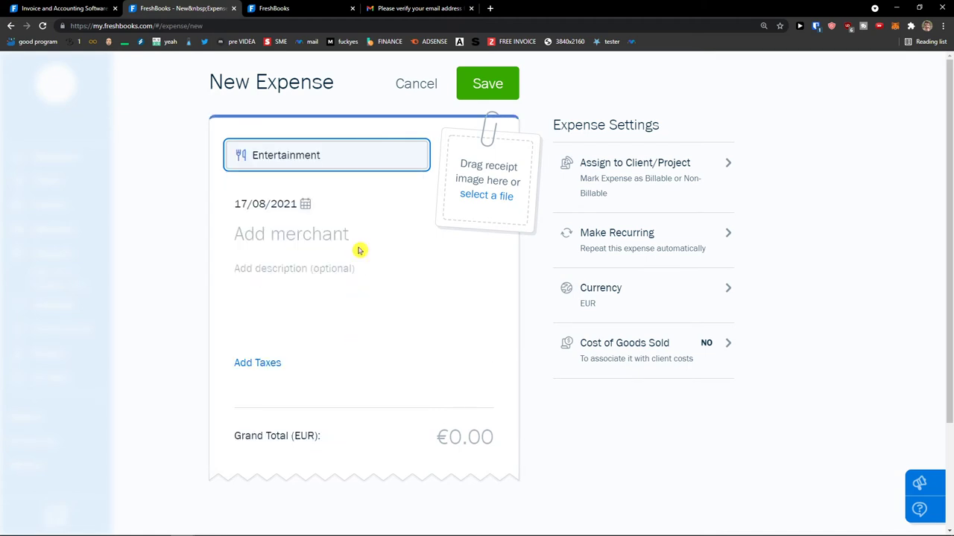
# Step: Enter the merchant's name on the expense
pyautogui.click(339, 236)
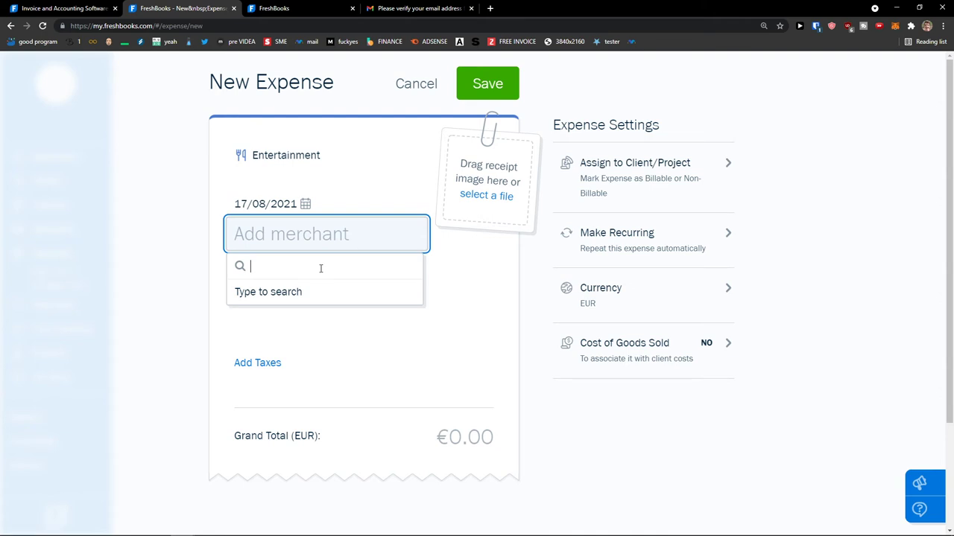
pyautogui.write('su')
pyautogui.press('BackSpace')
pyautogui.press('BackSpace')
pyautogui.write('mar')
pyautogui.press('BackSpace')
pyautogui.press('BackSpace')
pyautogui.write('Marcus')
pyautogui.press('Return')
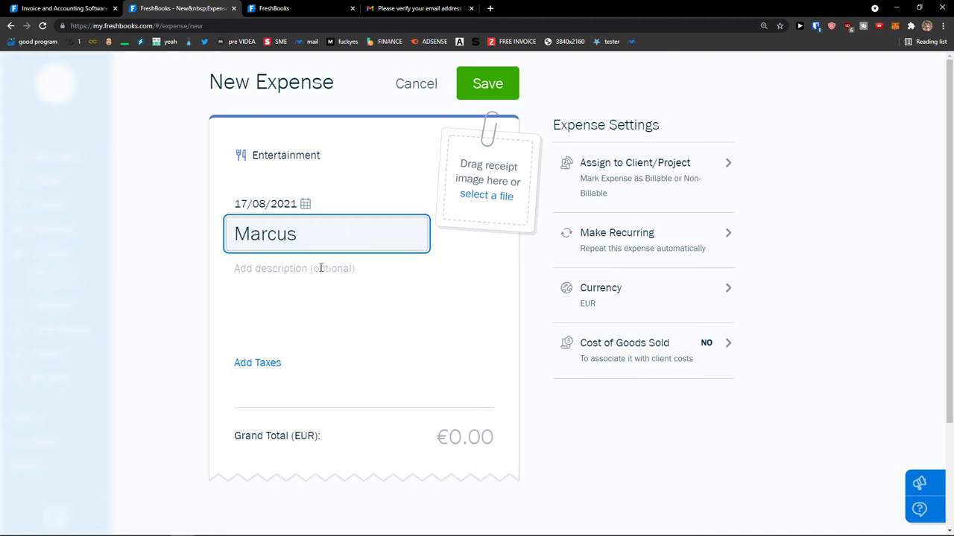
# Step: Set the expense Grand Total to €100.00, leaving the description empty
pyautogui.click(320, 268)
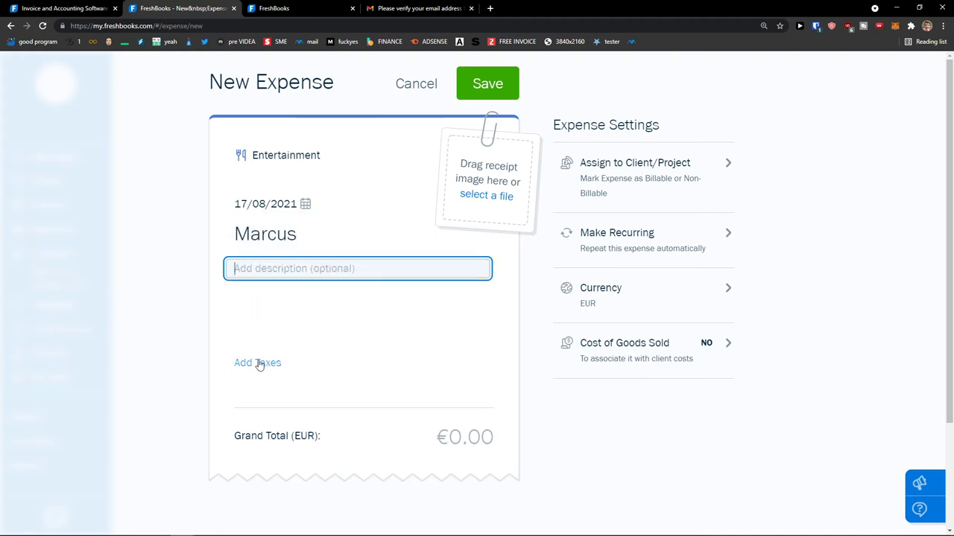
pyautogui.click(336, 419)
pyautogui.click(465, 440)
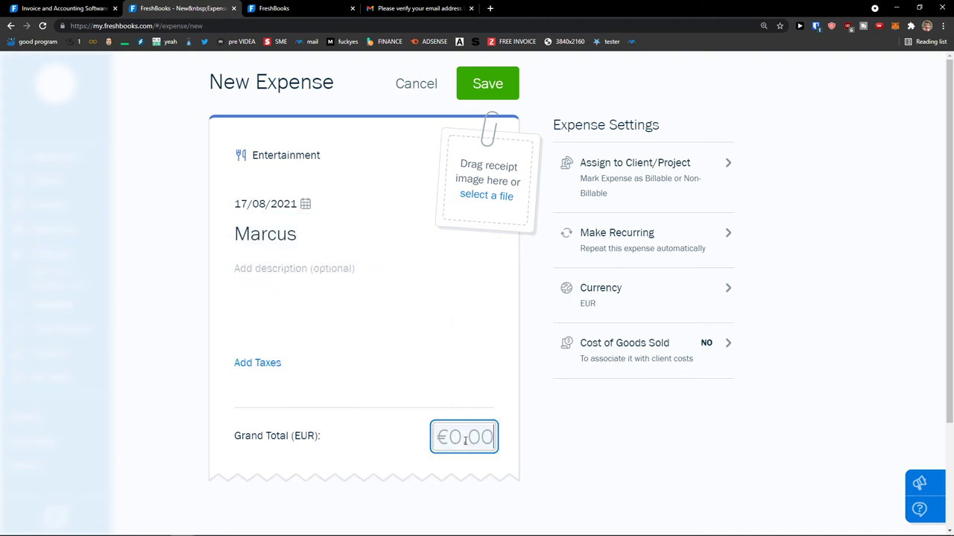
pyautogui.write('100')
pyautogui.click(425, 290)
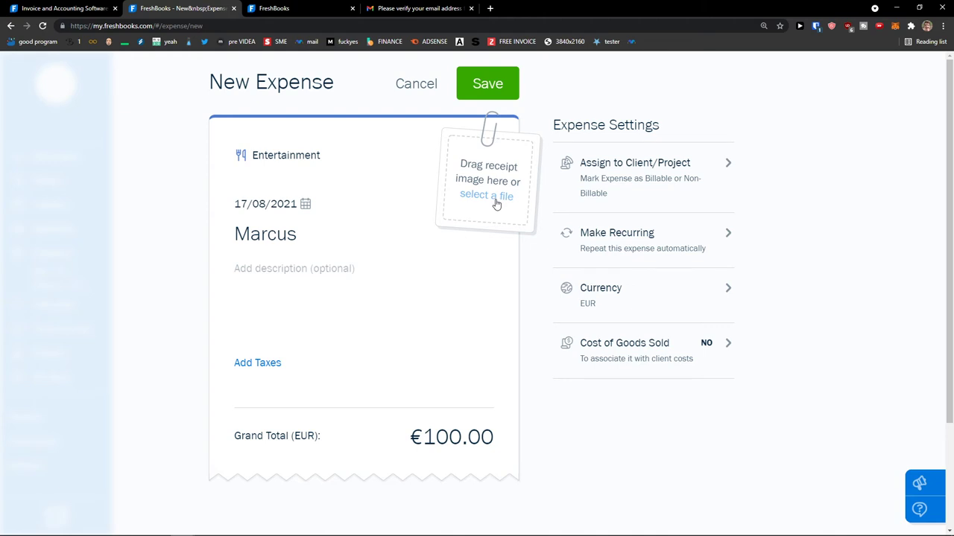
# Step: Assign the expense internally to the business
pyautogui.click(645, 173)
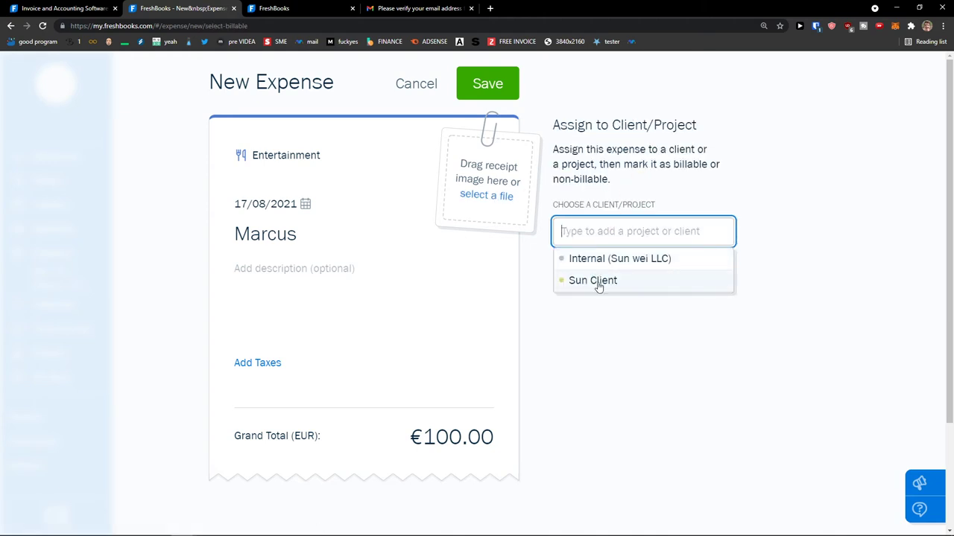
pyautogui.click(619, 261)
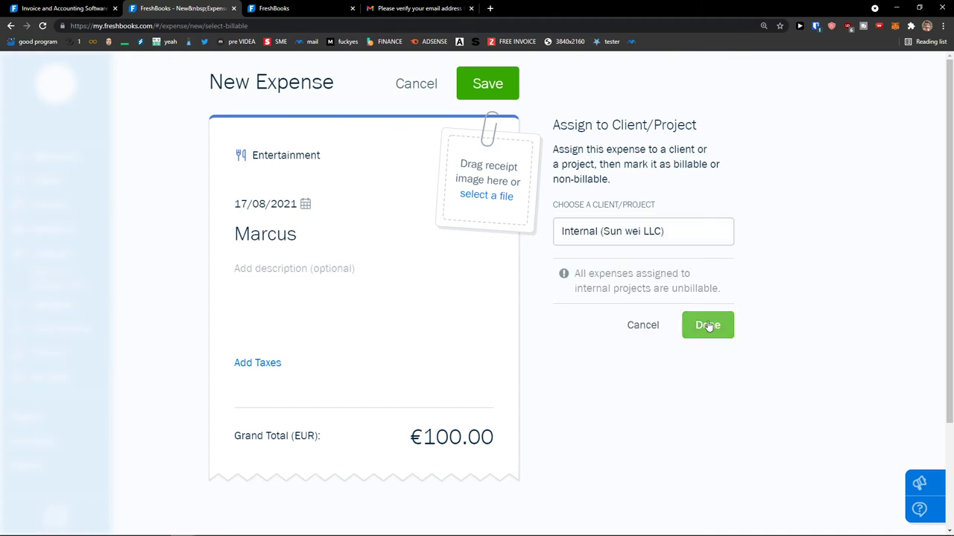
pyautogui.click(708, 326)
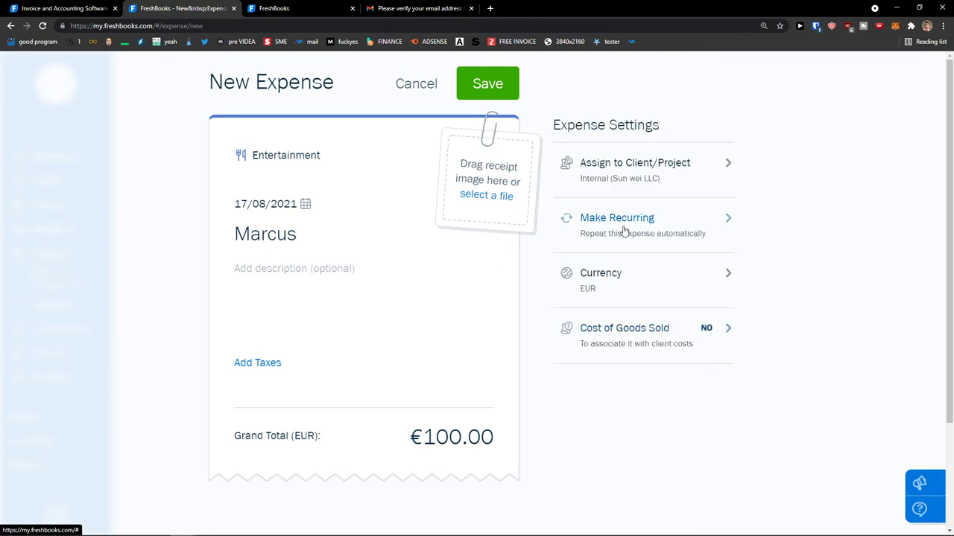
pyautogui.click(446, 183)
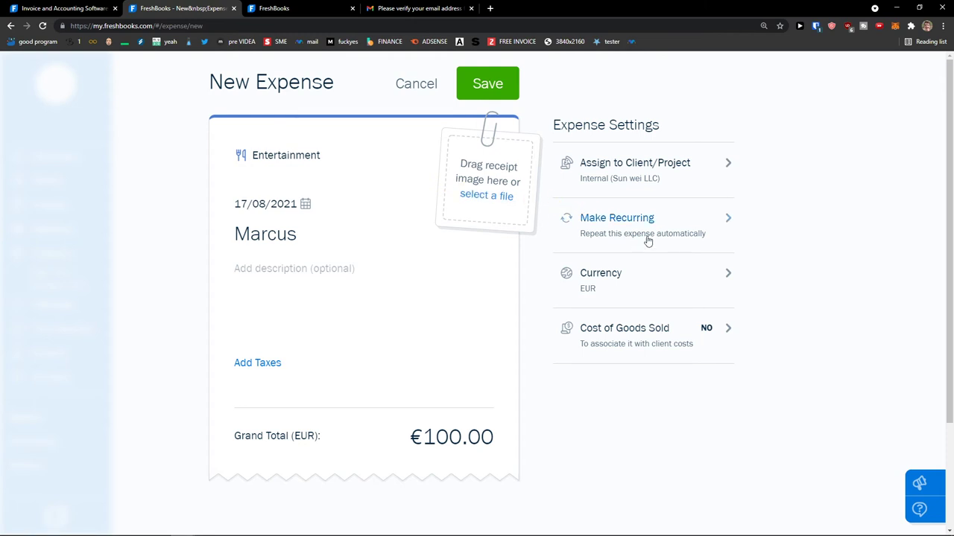
pyautogui.scroll(-2, 500, 258)
pyautogui.scroll(2, 502, 259)
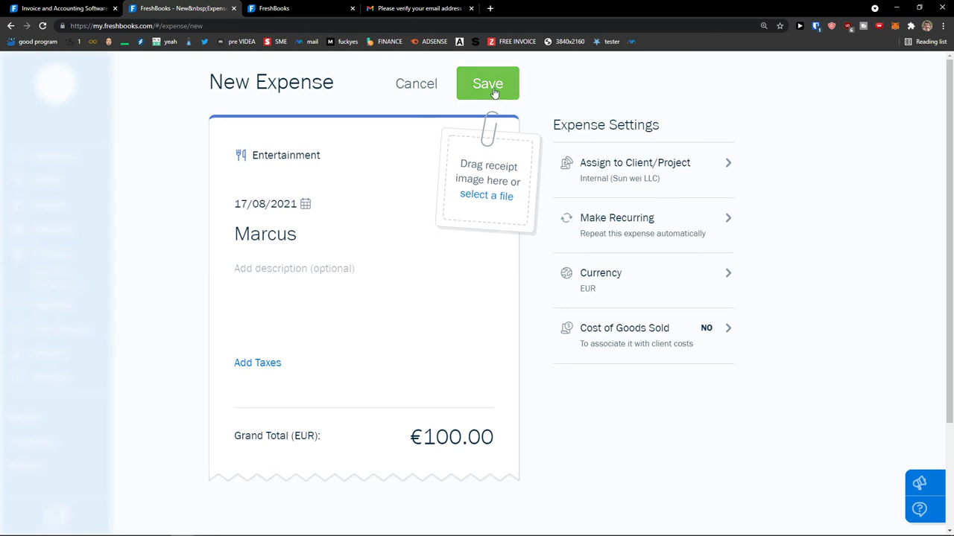
# Step: Leave Cost of Goods Sold at NO and save the expense
pyautogui.click(667, 341)
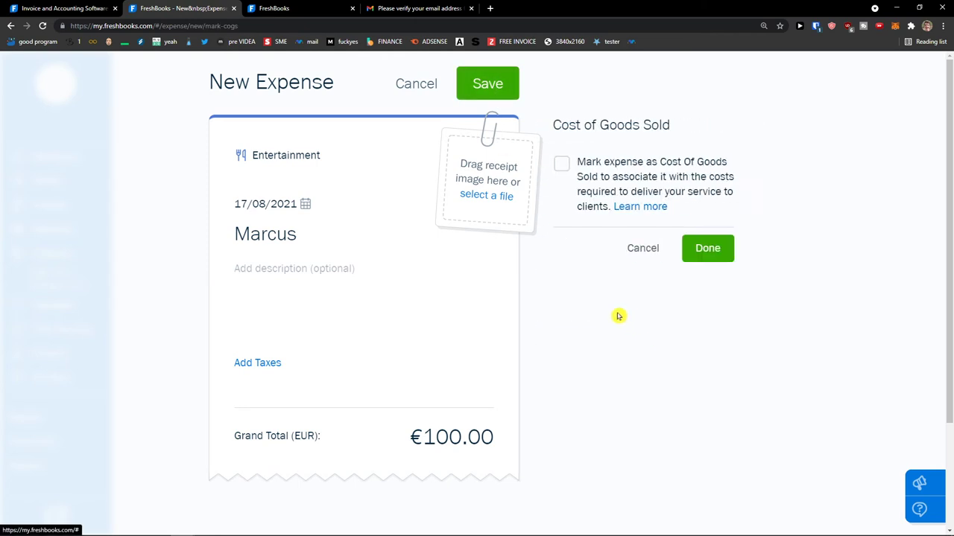
pyautogui.click(642, 254)
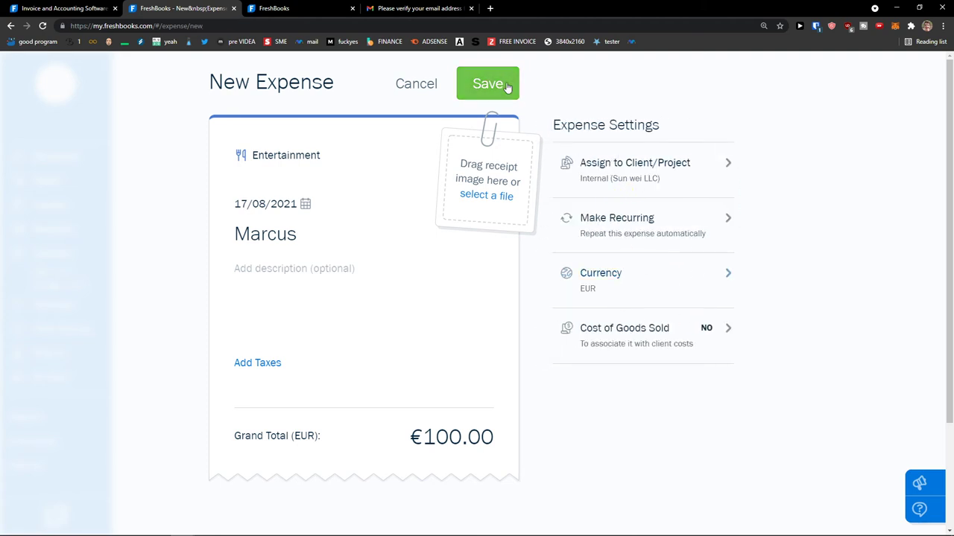
pyautogui.doubleClick(294, 82)
pyautogui.click(485, 85)
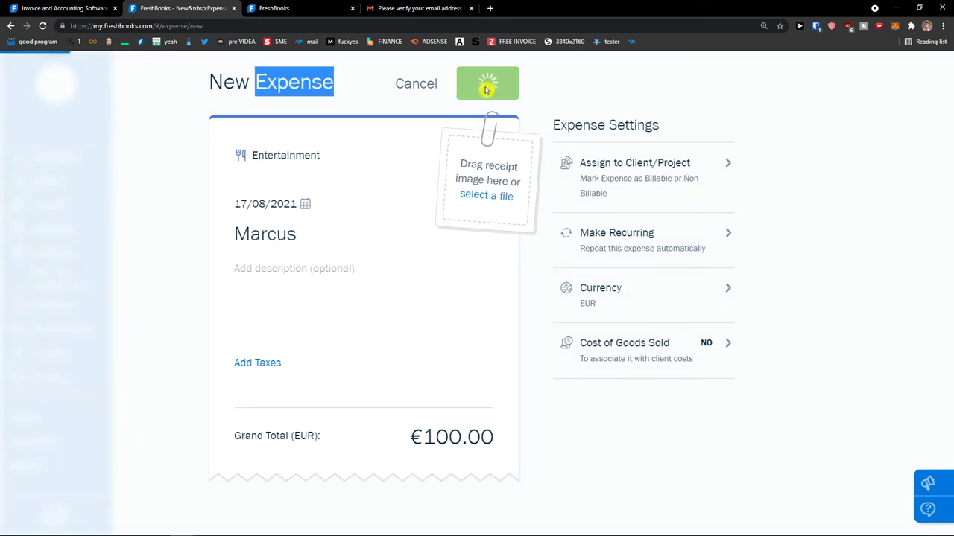
# Step: Review the saved €100 Entertainment expense, then go to Estimates and Proposals
pyautogui.scroll(-4, 451, 178)
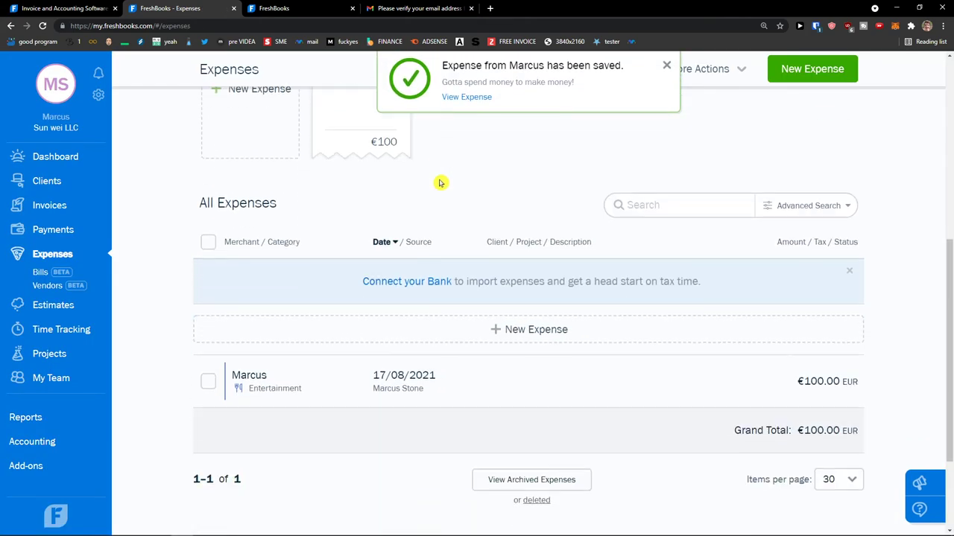
pyautogui.scroll(4, 521, 376)
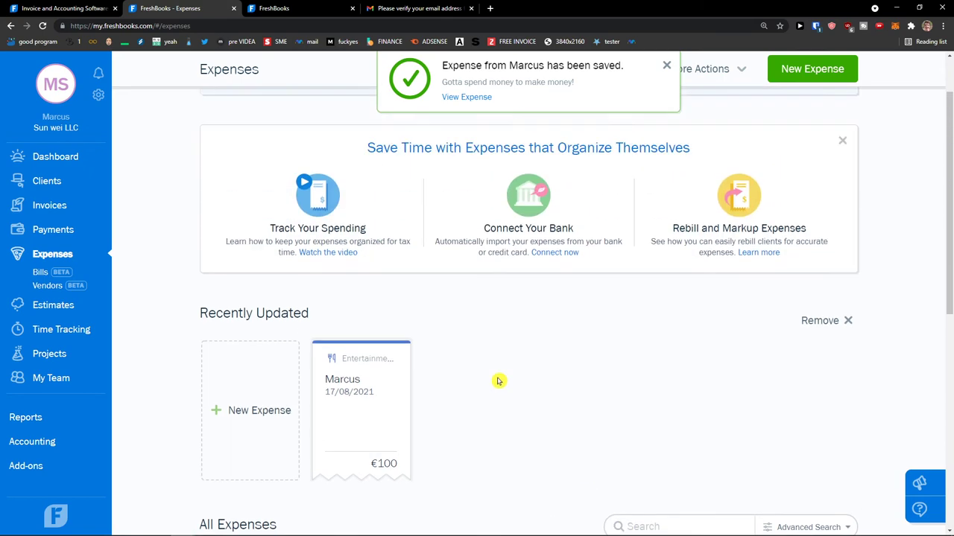
pyautogui.scroll(-3, 558, 380)
pyautogui.scroll(-2, 505, 362)
pyautogui.scroll(5, 505, 362)
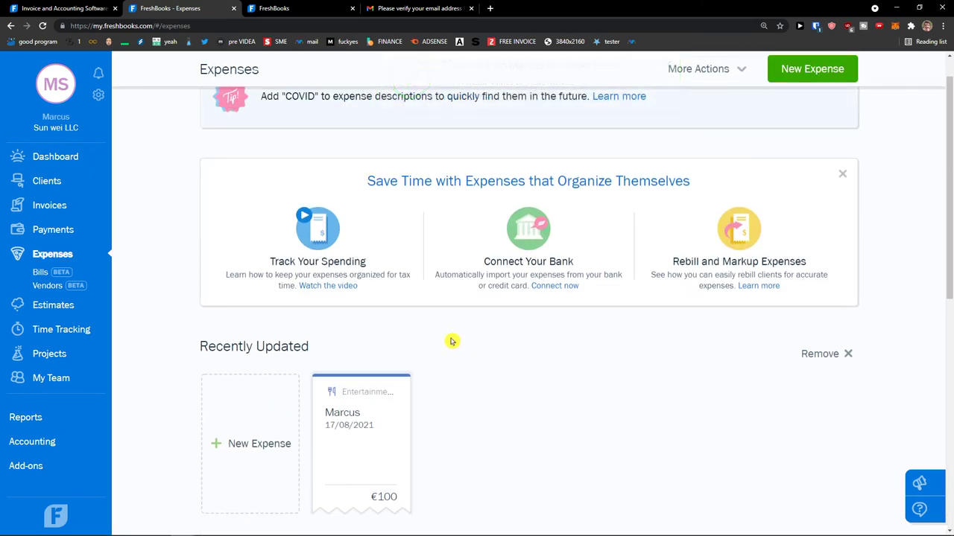
pyautogui.click(57, 312)
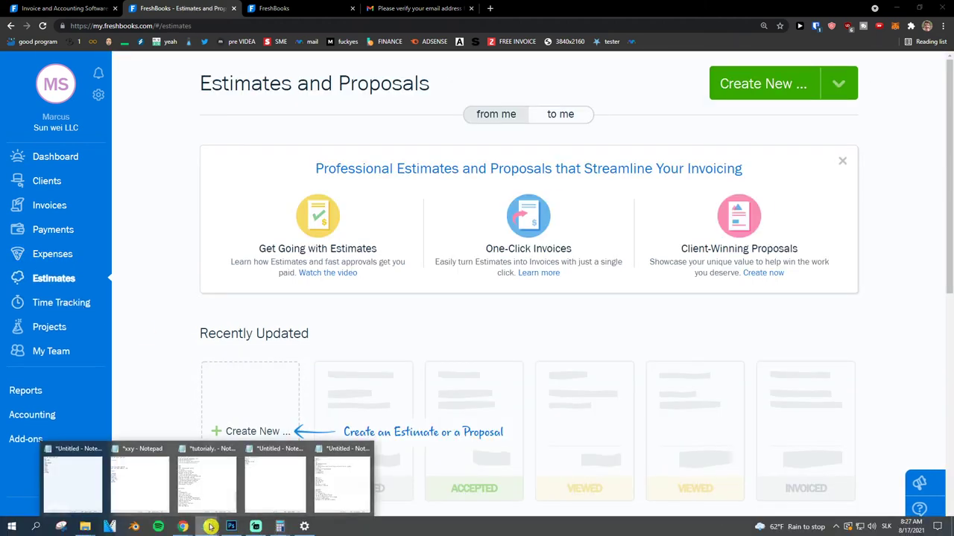
# Step: Create blank estimate 0000001 from the Create New dropdown
pyautogui.click(42, 454)
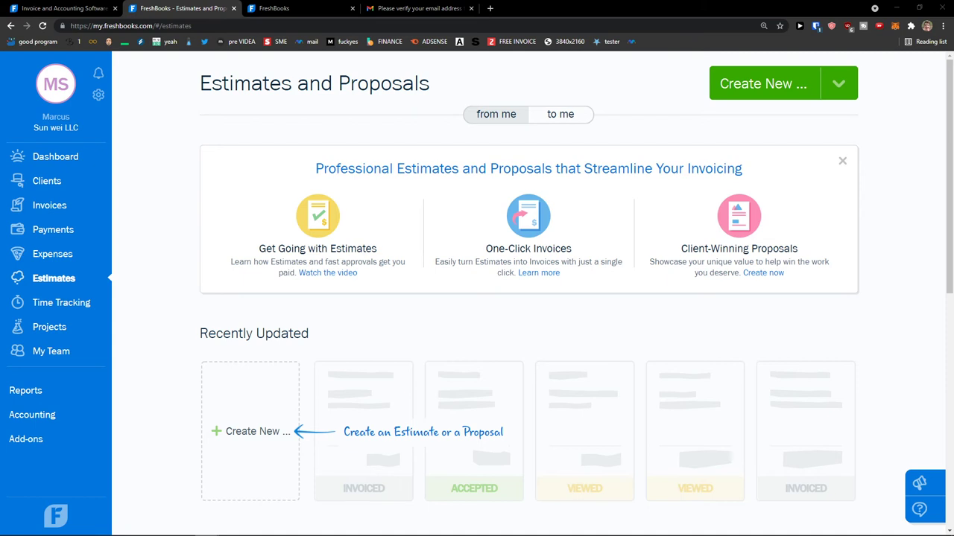
pyautogui.scroll(-2, 425, 334)
pyautogui.scroll(2, 422, 334)
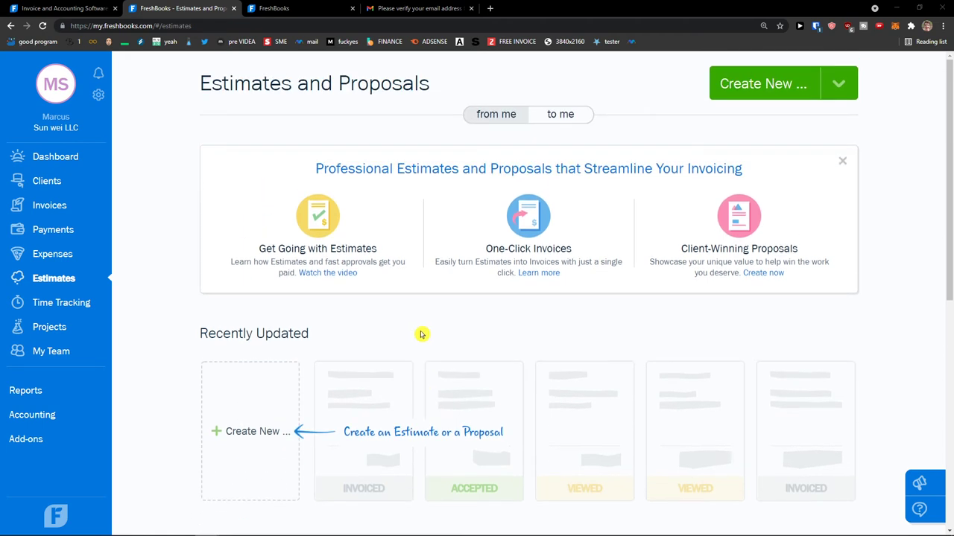
pyautogui.click(755, 94)
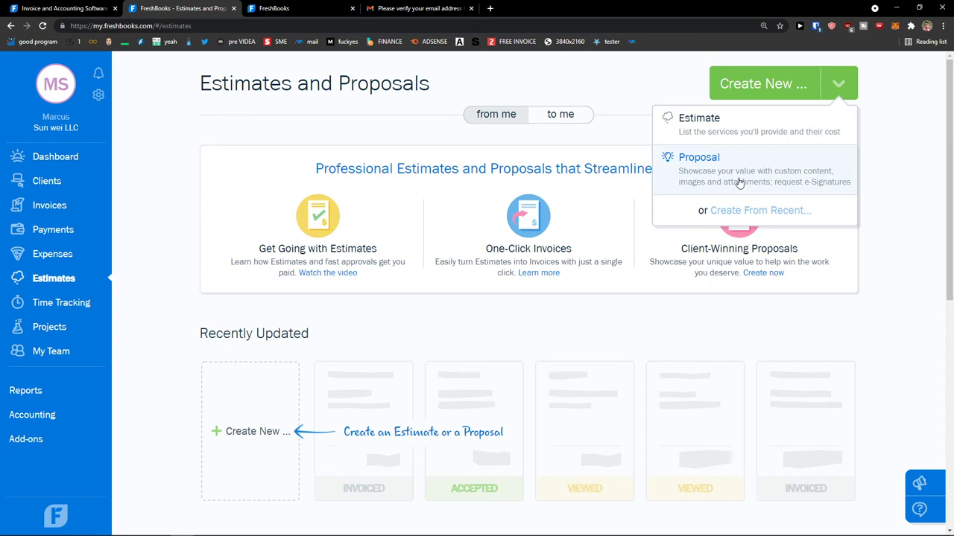
pyautogui.click(775, 132)
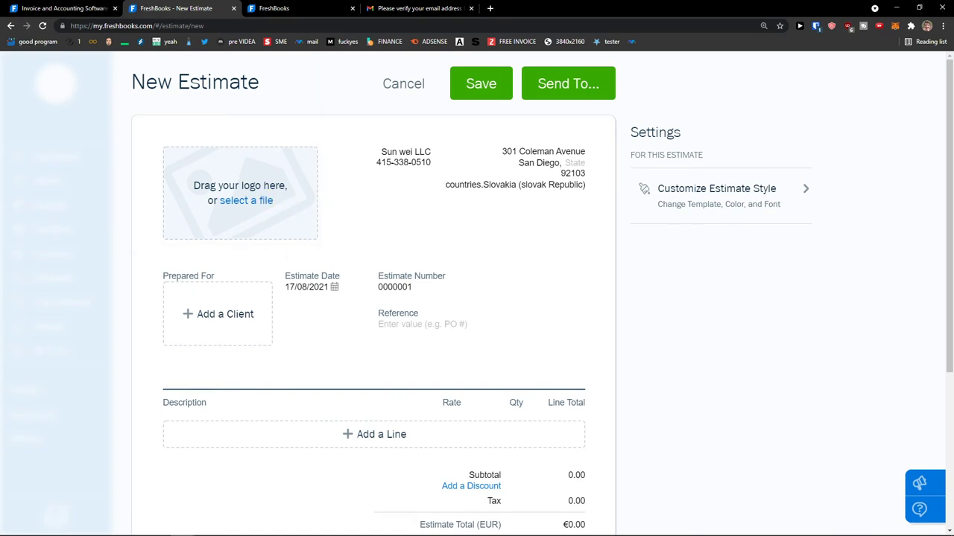
# Step: Fill the estimate for Sun Client with a €200 Youtube Tutorials line and save it
pyautogui.click(264, 318)
pyautogui.click(240, 343)
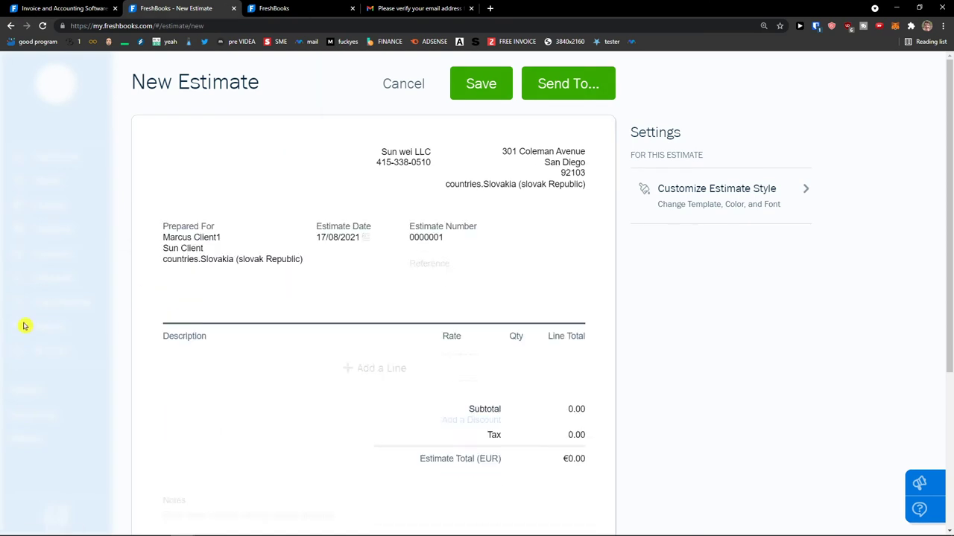
pyautogui.click(239, 417)
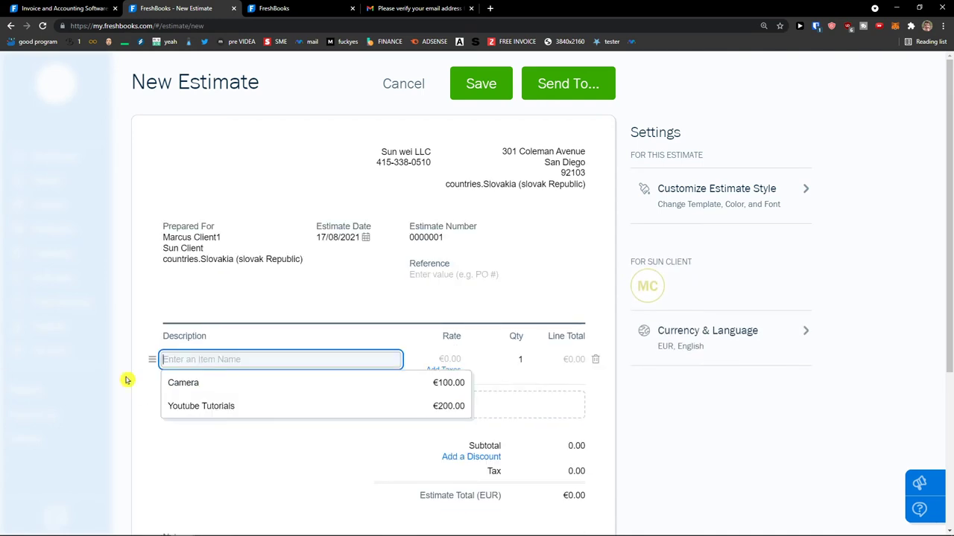
pyautogui.click(191, 454)
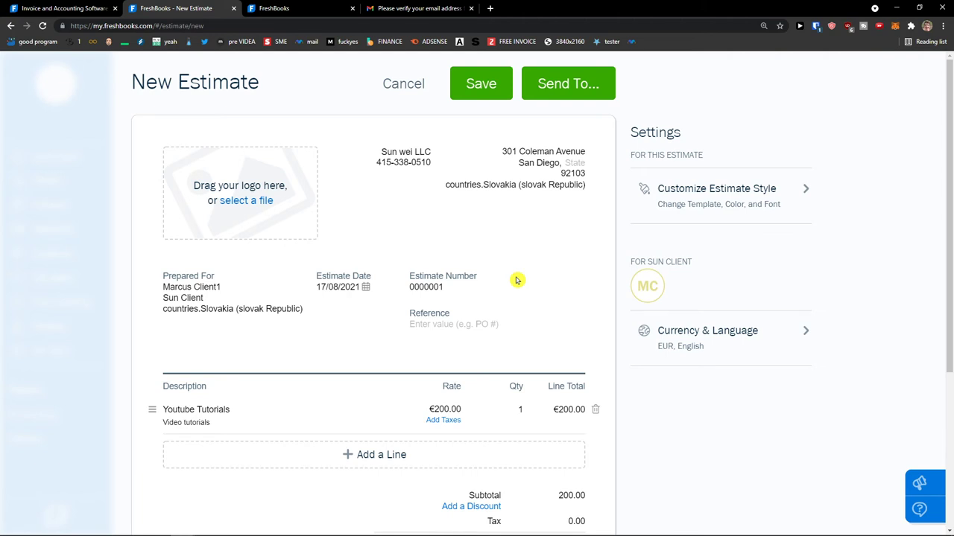
pyautogui.scroll(-3, 514, 277)
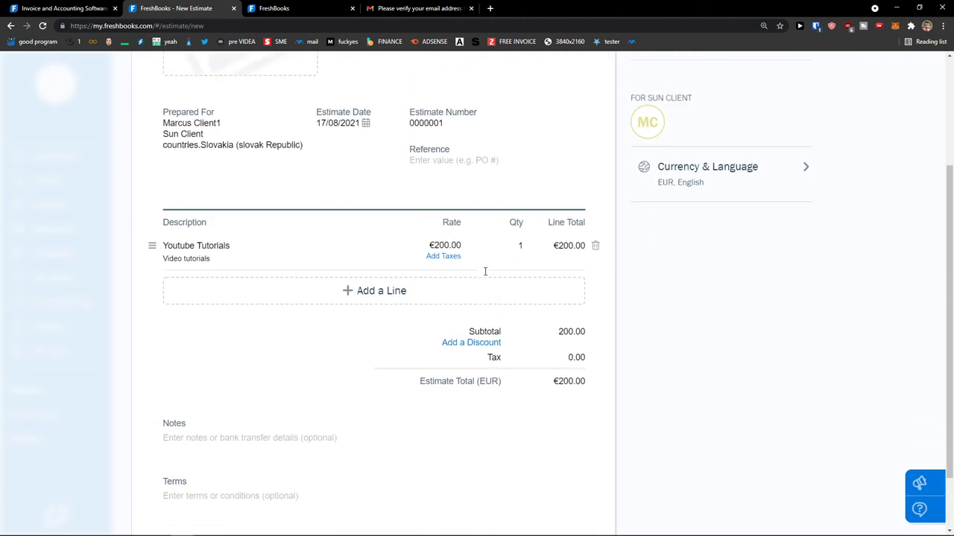
pyautogui.scroll(3, 485, 274)
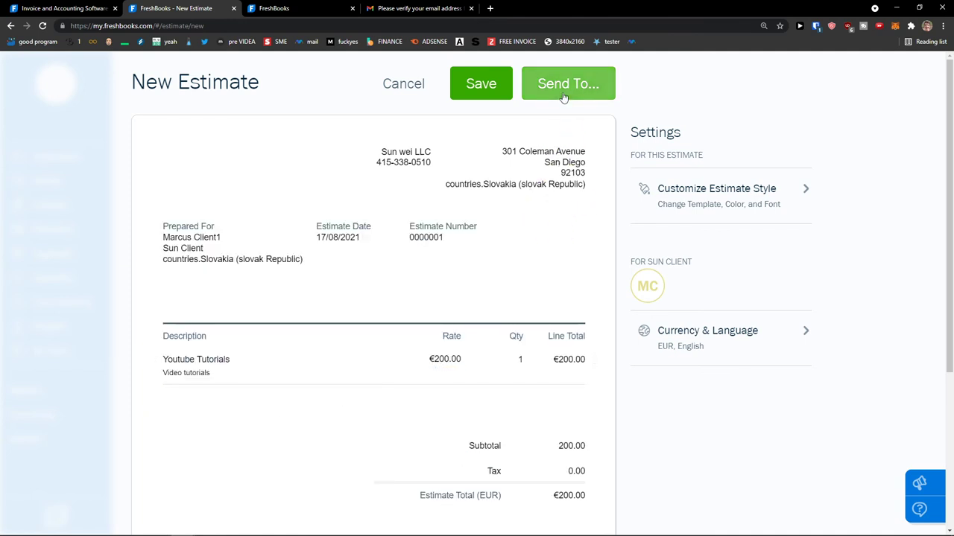
pyautogui.click(481, 88)
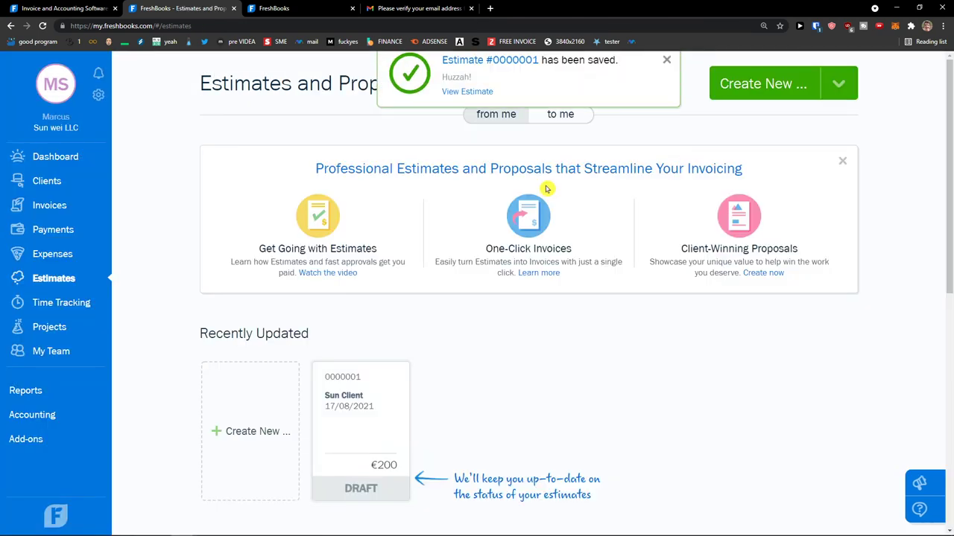
# Step: Open Sun Client's estimate 0000001 and show its More Actions menu
pyautogui.scroll(-3, 548, 190)
pyautogui.scroll(-1, 542, 196)
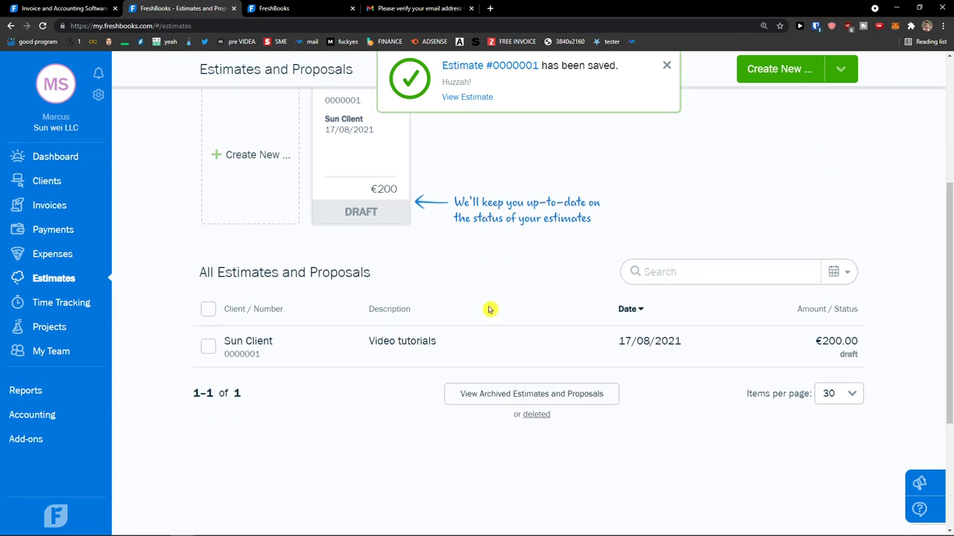
pyautogui.click(418, 348)
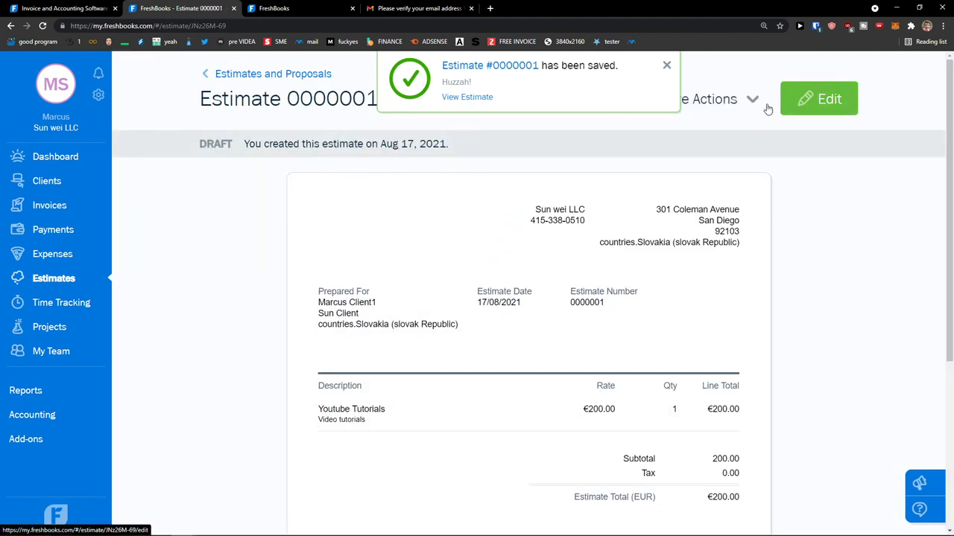
pyautogui.click(669, 66)
pyautogui.click(715, 104)
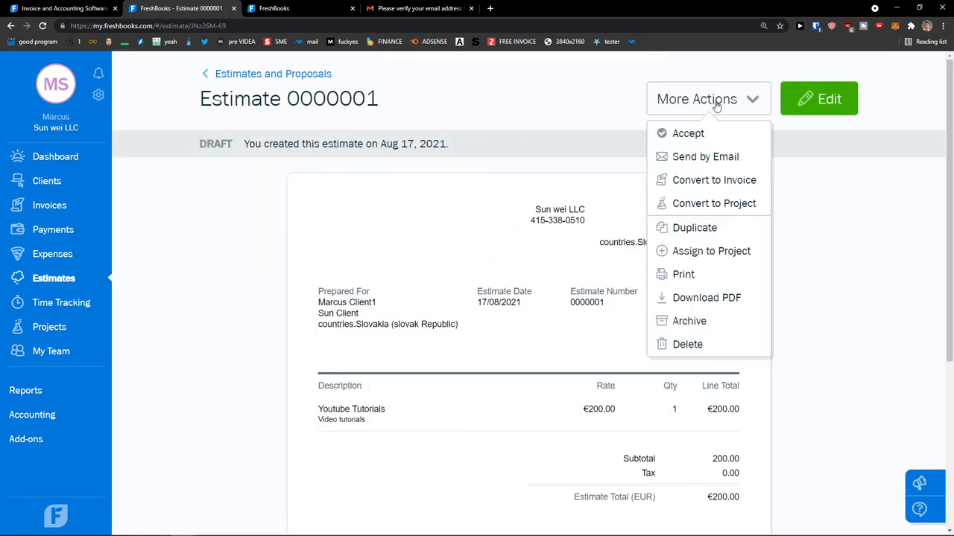
# Step: Mark estimate 0000001 as accepted without emailing it
pyautogui.click(708, 155)
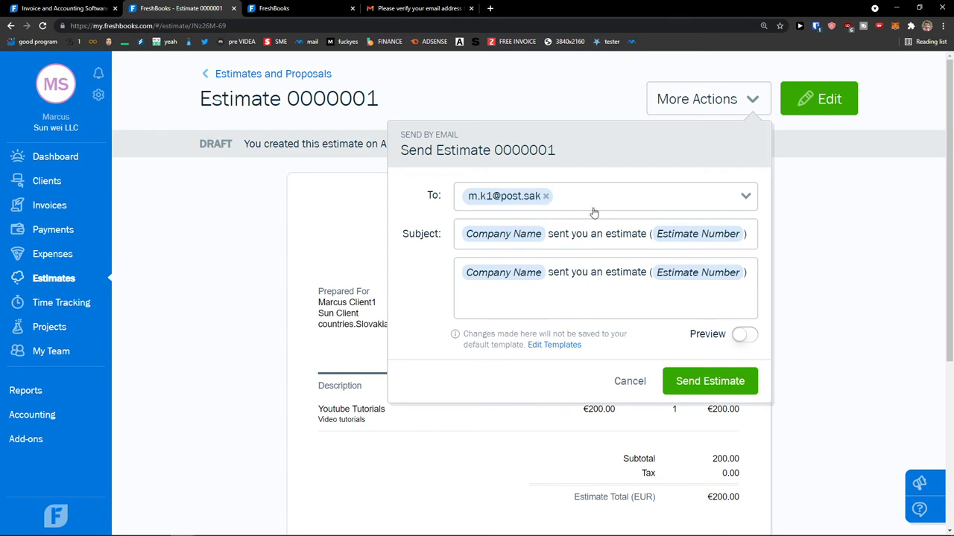
pyautogui.click(819, 171)
pyautogui.click(729, 101)
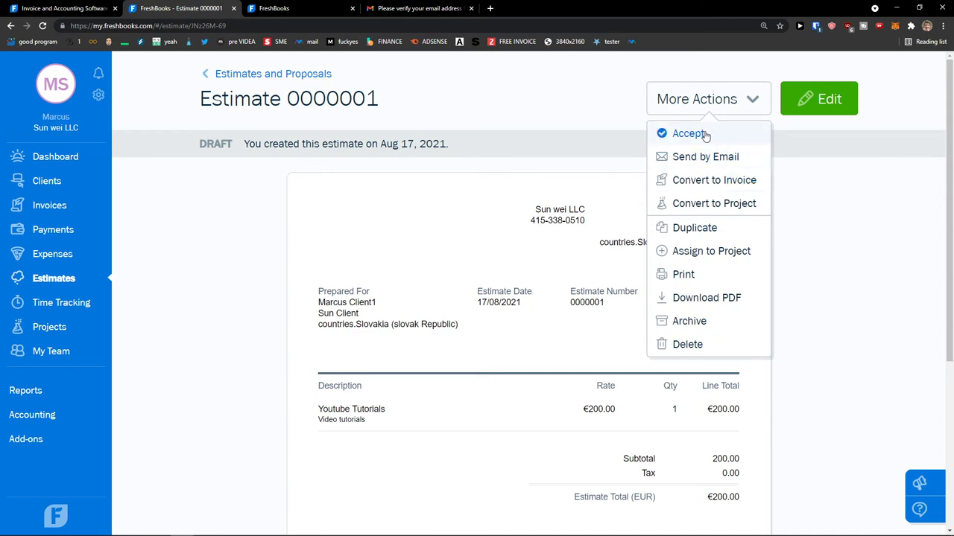
pyautogui.click(704, 134)
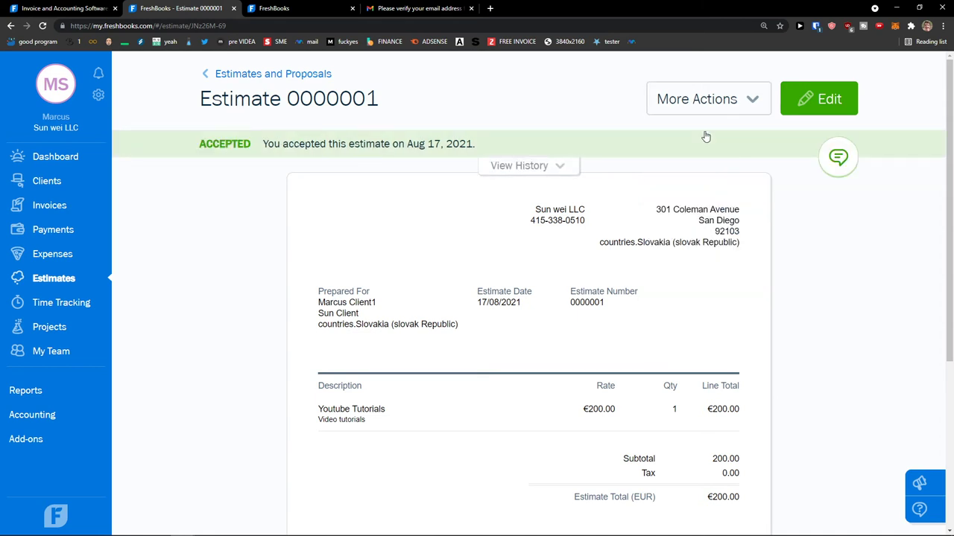
# Step: Convert the accepted €200 Sun Client estimate into an invoice from the Estimates list
pyautogui.click(67, 278)
pyautogui.scroll(-5, 224, 268)
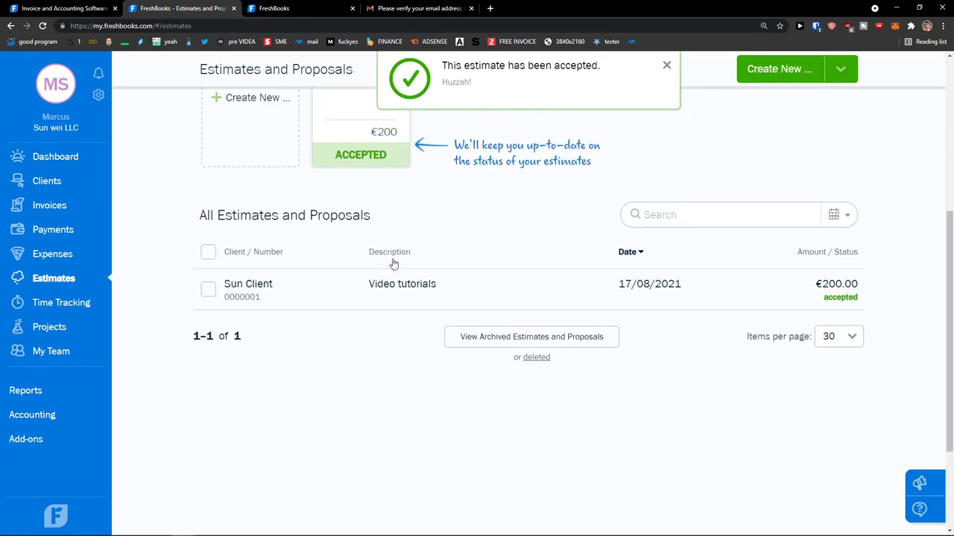
pyautogui.scroll(2, 394, 262)
pyautogui.moveTo(432, 252); pyautogui.dragTo(604, 288)
pyautogui.click(604, 288)
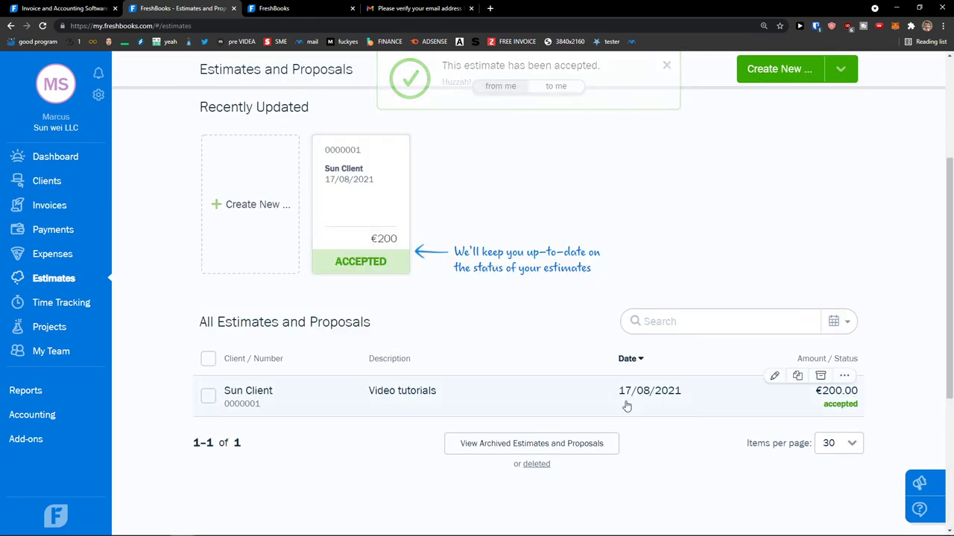
pyautogui.click(842, 377)
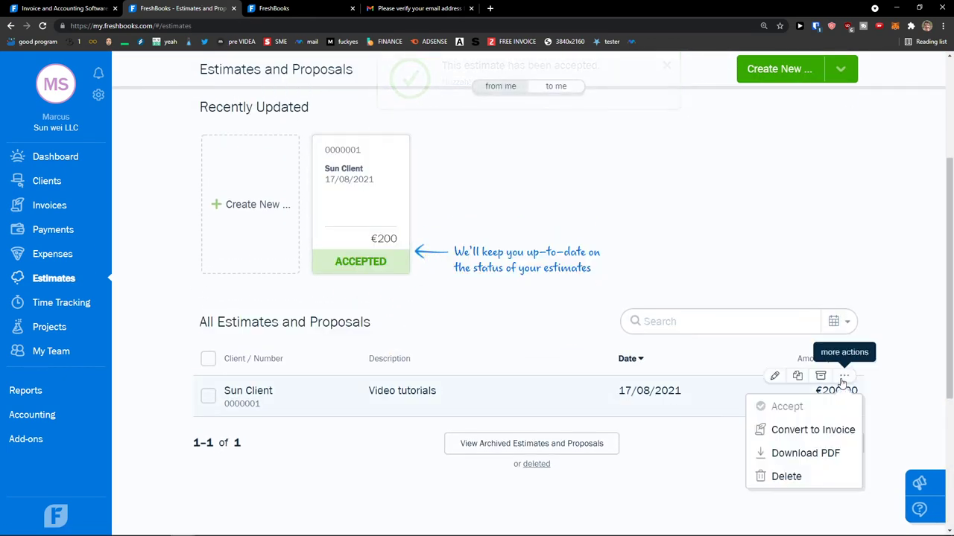
pyautogui.click(796, 437)
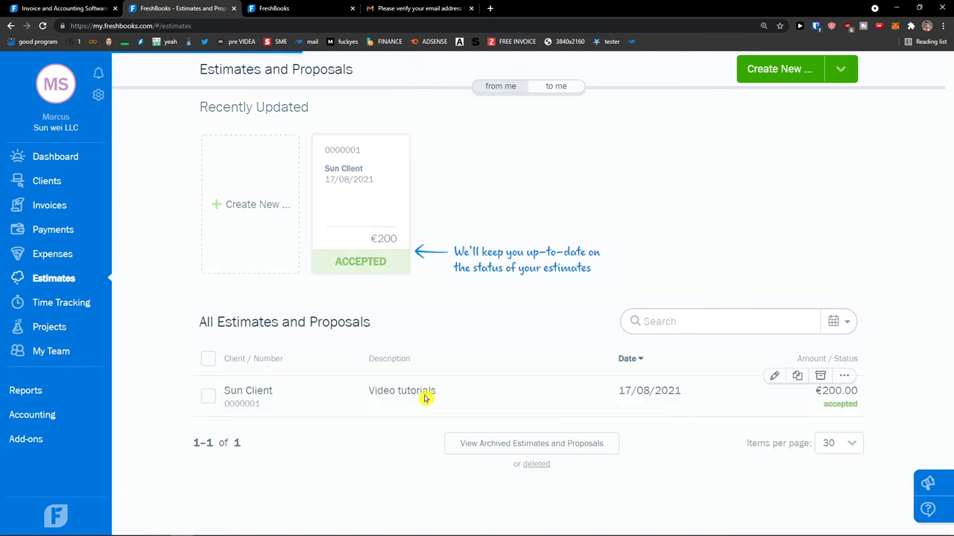
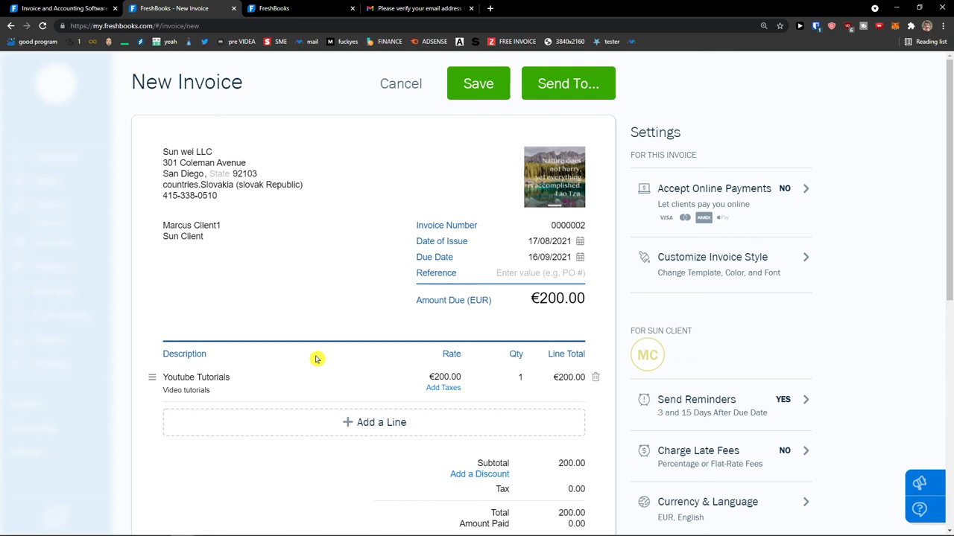
# Step: Discard the unsaved new invoice and look over the Estimates and Proposals list
pyautogui.scroll(-4, 419, 293)
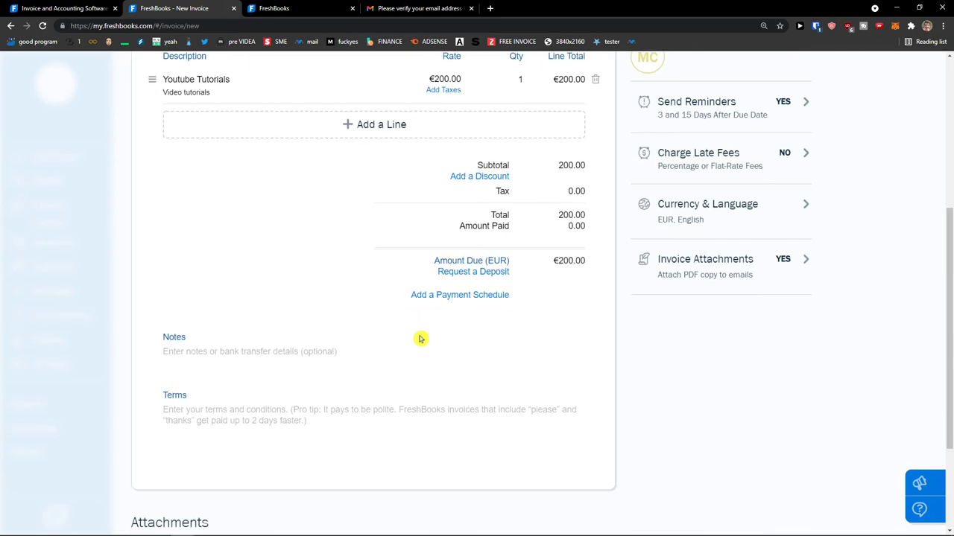
pyautogui.scroll(4, 420, 336)
pyautogui.click(384, 84)
pyautogui.click(599, 289)
pyautogui.scroll(-1, 477, 345)
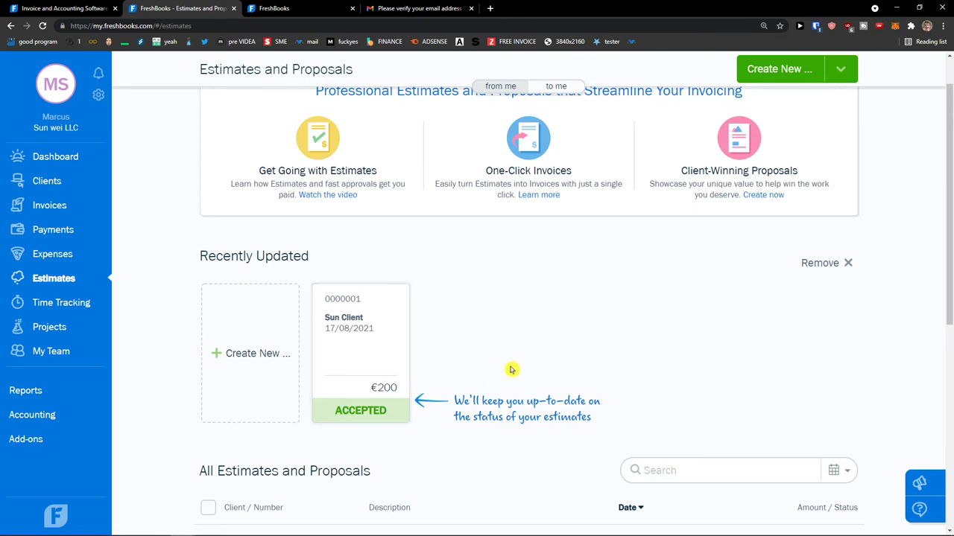
pyautogui.scroll(-1, 498, 319)
pyautogui.scroll(2, 499, 318)
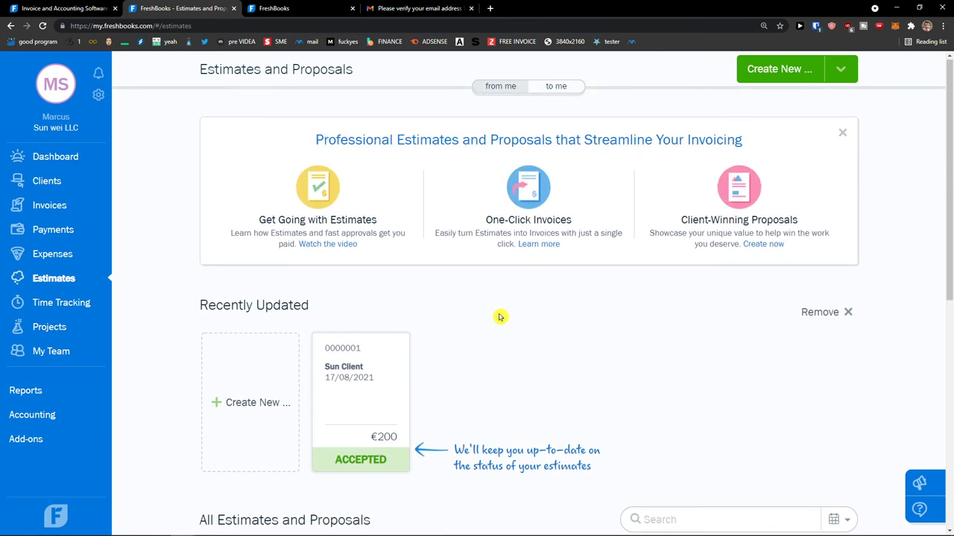
pyautogui.scroll(-3, 432, 322)
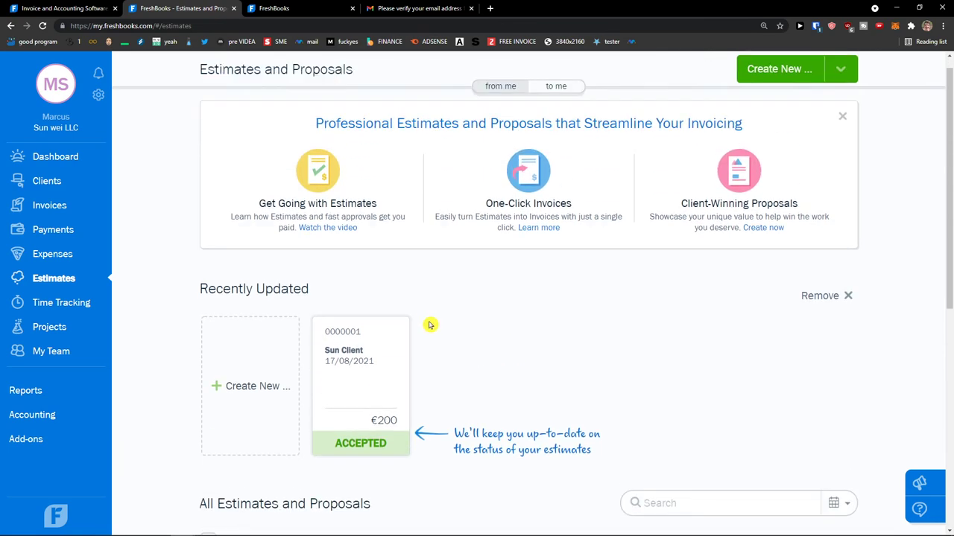
pyautogui.scroll(4, 435, 319)
# Step: Start a blank proposal, cancel it without saving, and go to the Projects page
pyautogui.click(840, 84)
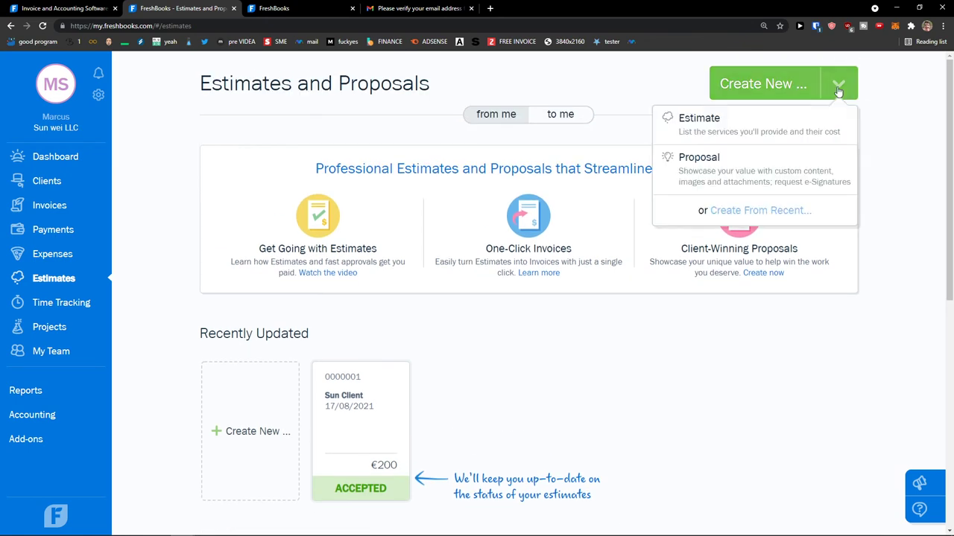
pyautogui.click(767, 175)
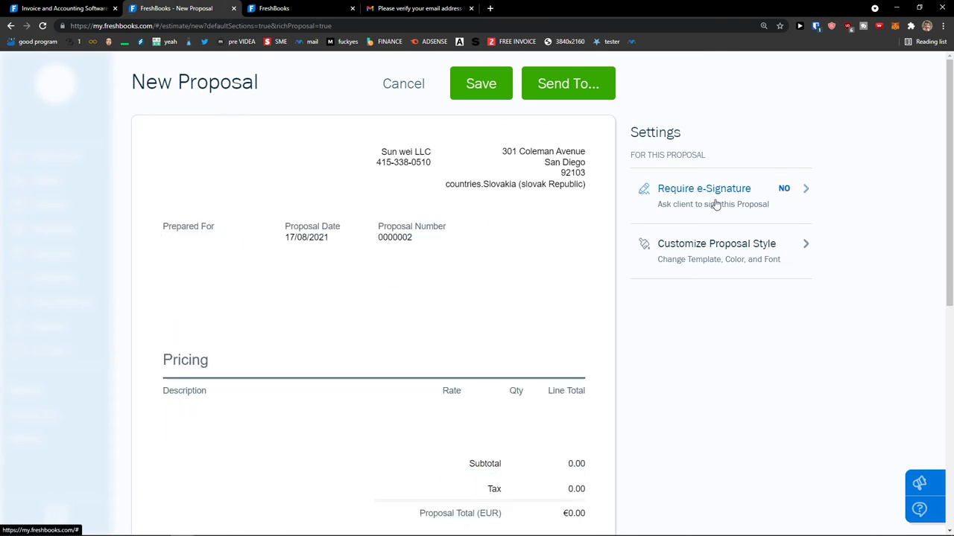
pyautogui.scroll(-2, 672, 211)
pyautogui.scroll(2, 655, 201)
pyautogui.click(391, 80)
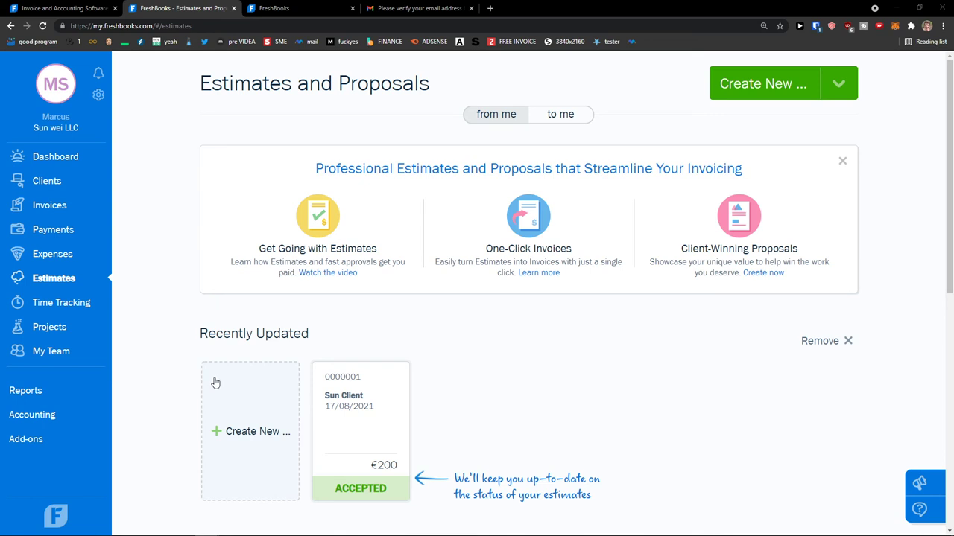
pyautogui.click(52, 328)
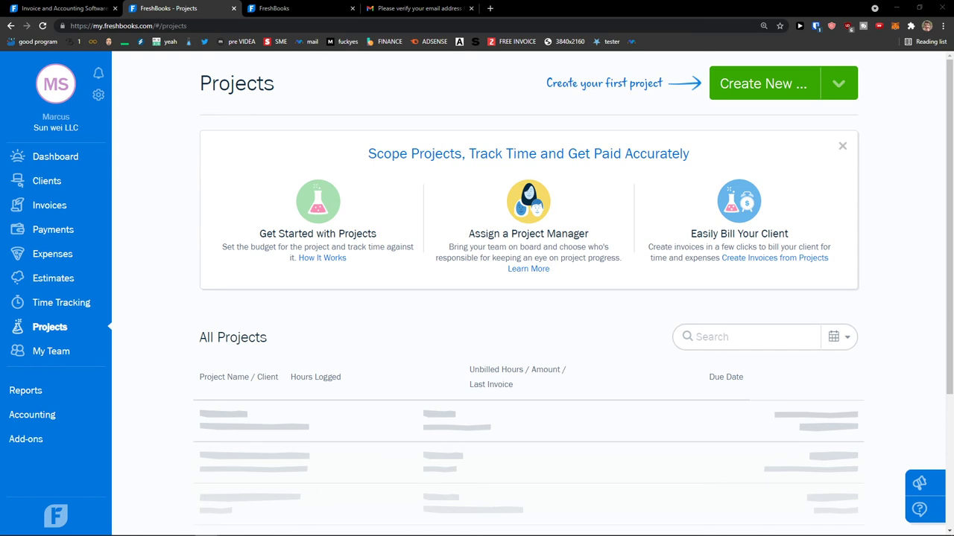
# Step: Start a flat-rate project for Sun Client named 'Youtube Video'
pyautogui.click(785, 99)
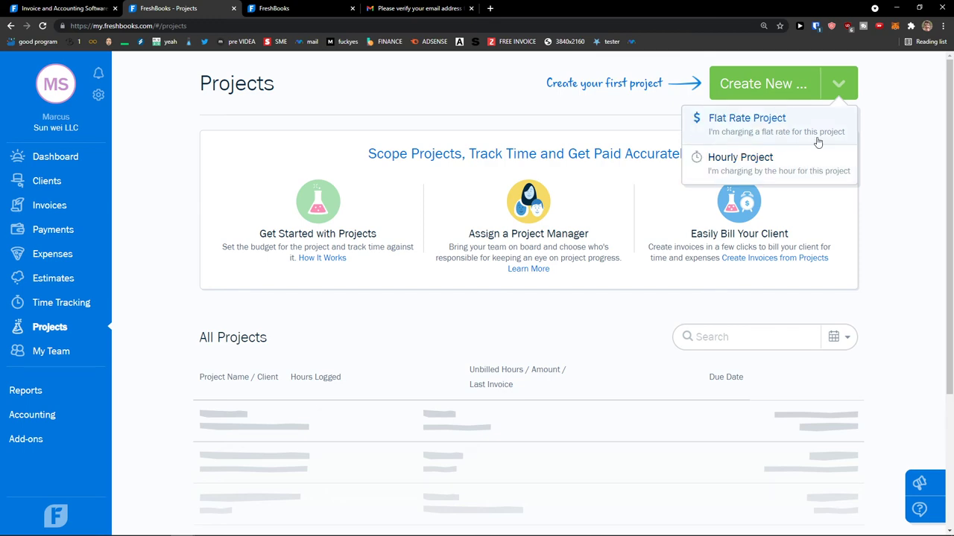
pyautogui.click(818, 131)
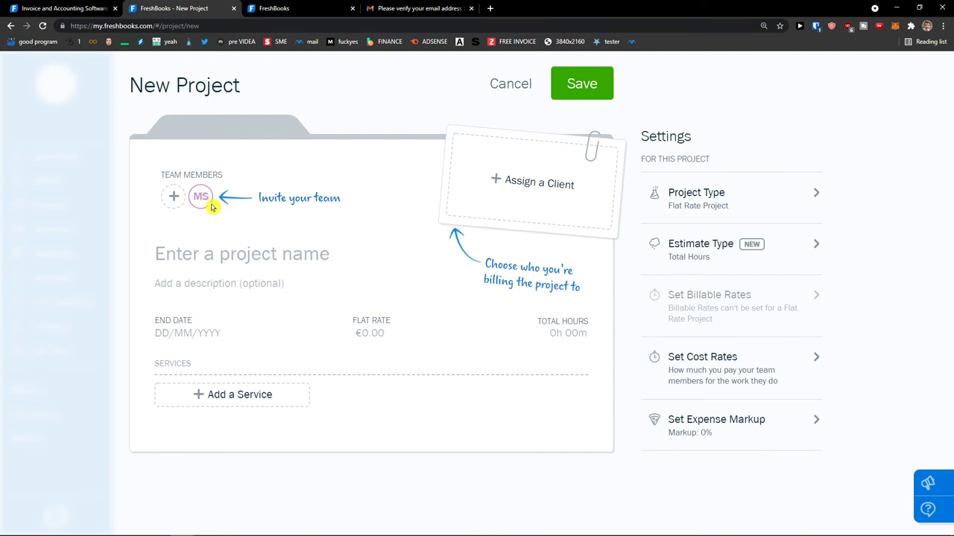
pyautogui.click(498, 196)
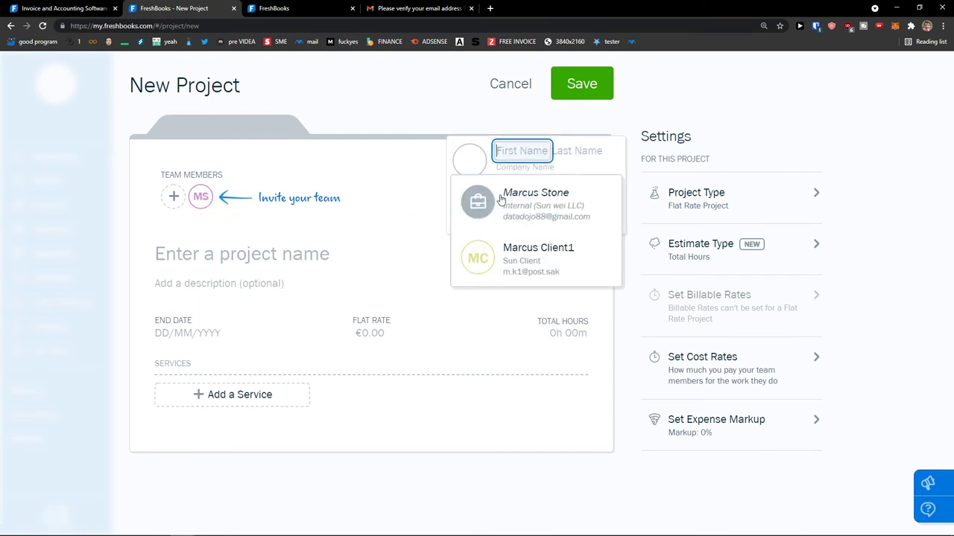
pyautogui.click(560, 264)
pyautogui.click(206, 264)
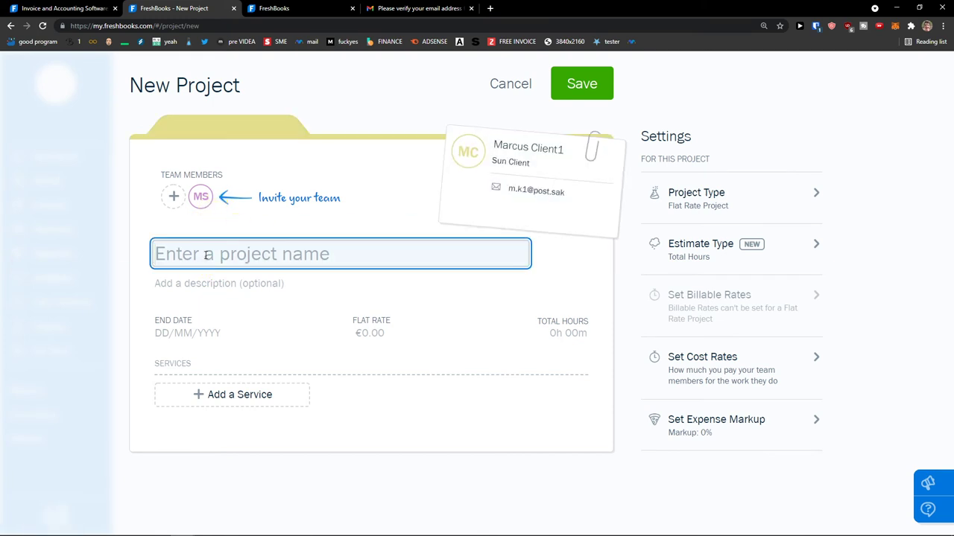
pyautogui.write('Youtube Video')
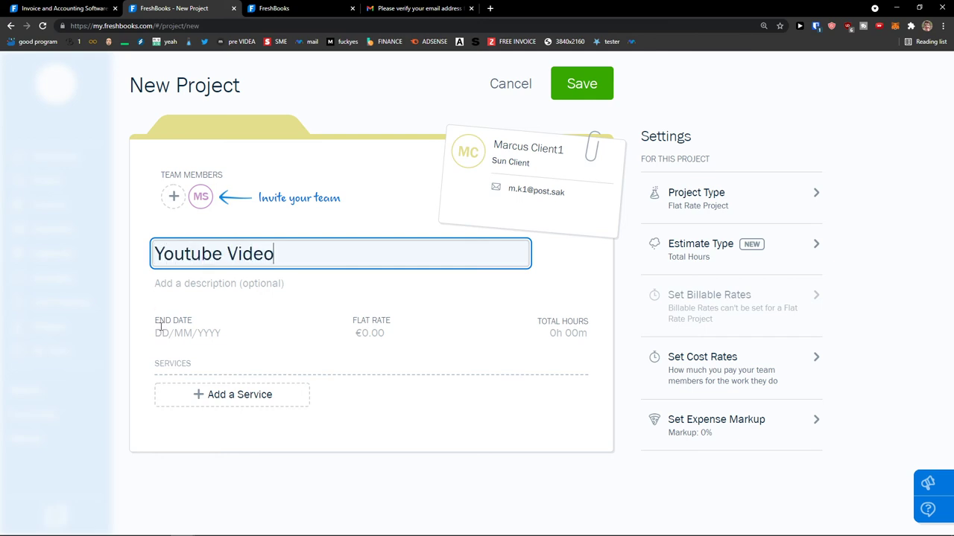
# Step: Set end date 31/08/2021, €200.00 flat rate, 5 total hours, and add the Youtube Tutorials service
pyautogui.click(161, 329)
pyautogui.click(164, 306)
pyautogui.click(370, 333)
pyautogui.write('200')
pyautogui.click(562, 335)
pyautogui.write('5')
pyautogui.press('Return')
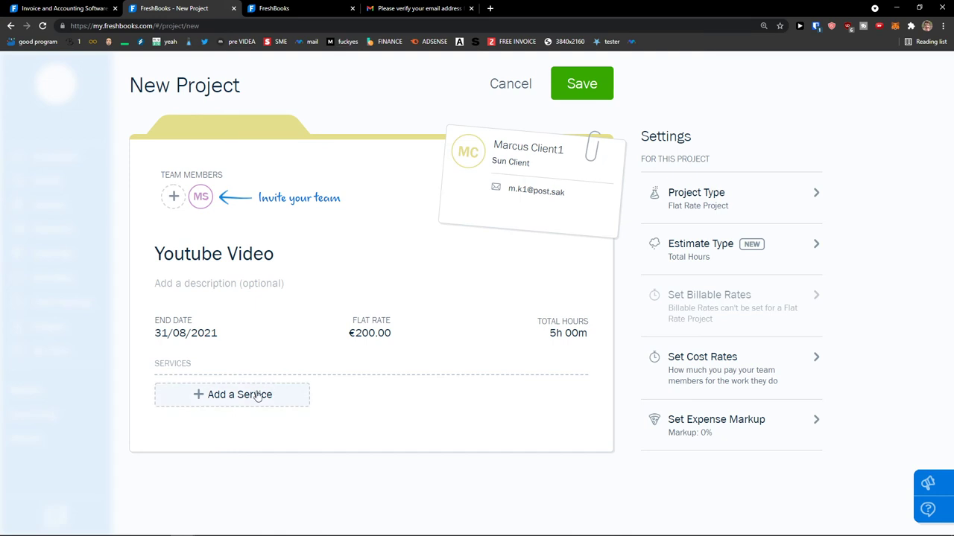
pyautogui.click(257, 396)
pyautogui.click(237, 419)
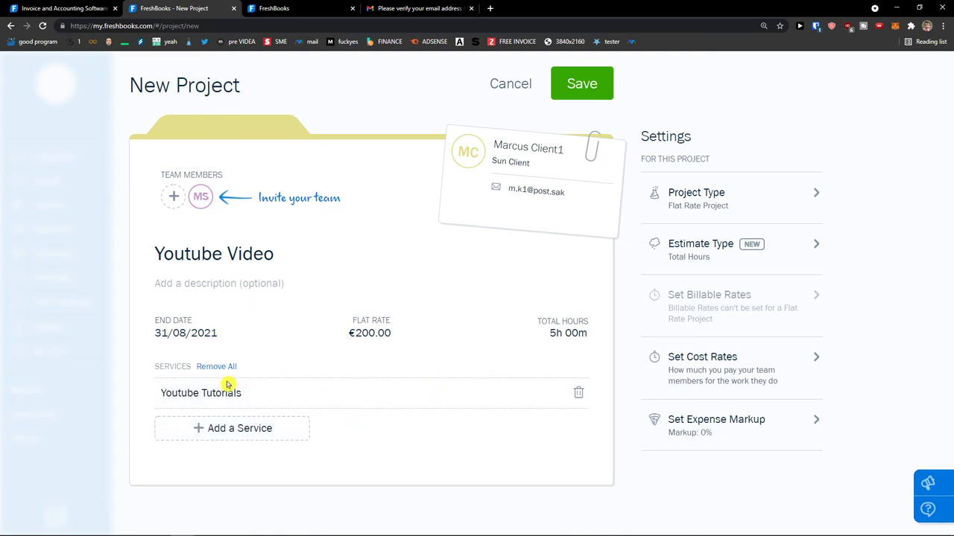
# Step: Review the project type setting and keep it as Flat Rate Project
pyautogui.click(797, 199)
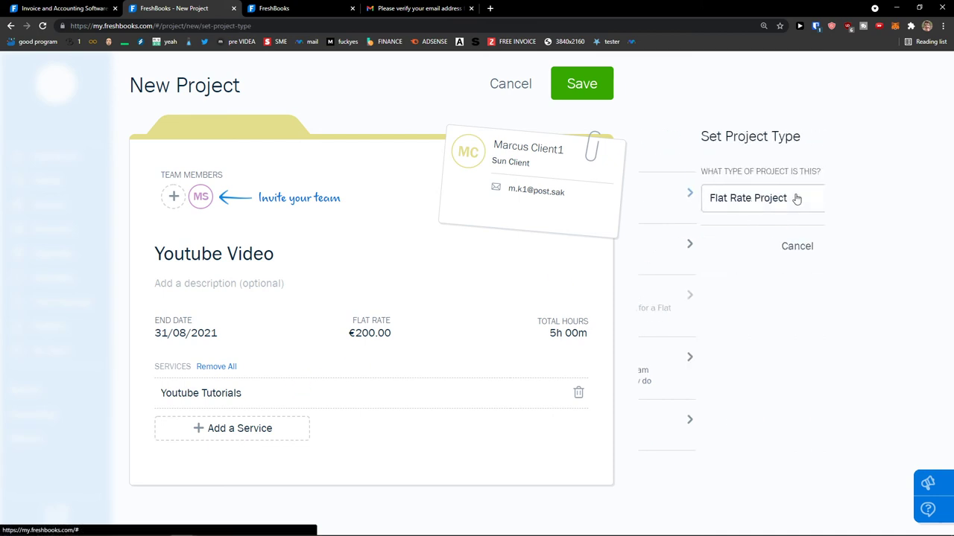
pyautogui.click(737, 203)
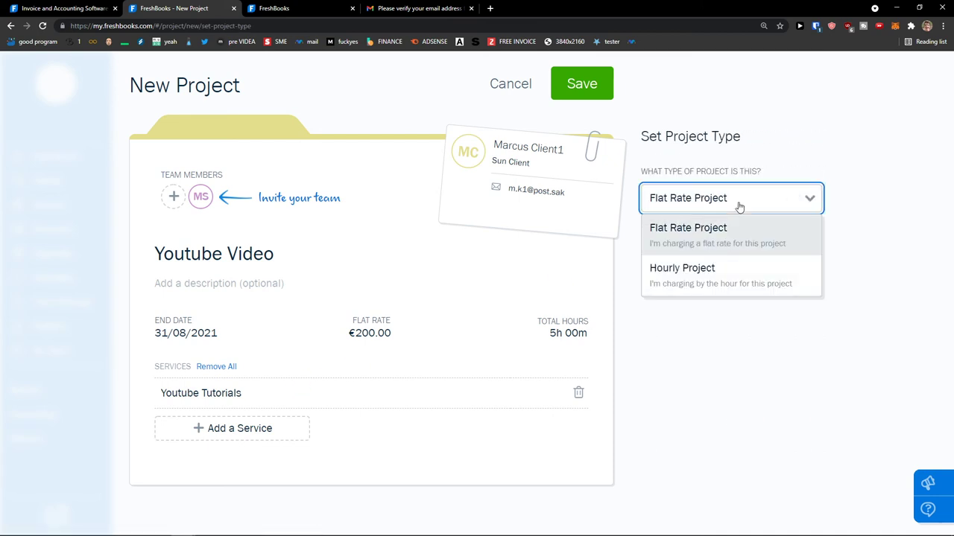
pyautogui.click(666, 269)
pyautogui.click(736, 247)
# Step: Set the estimate type to Total Hours tracking
pyautogui.click(715, 263)
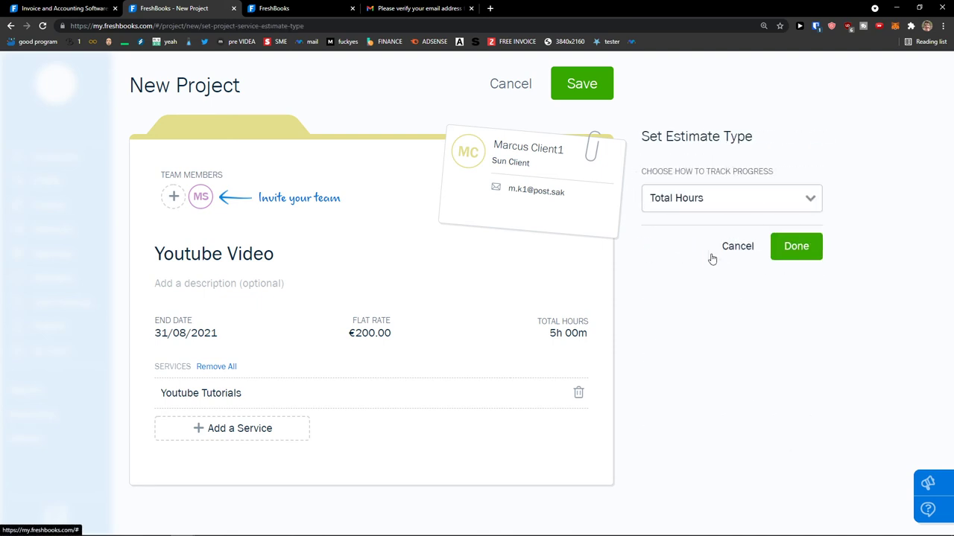
pyautogui.click(709, 206)
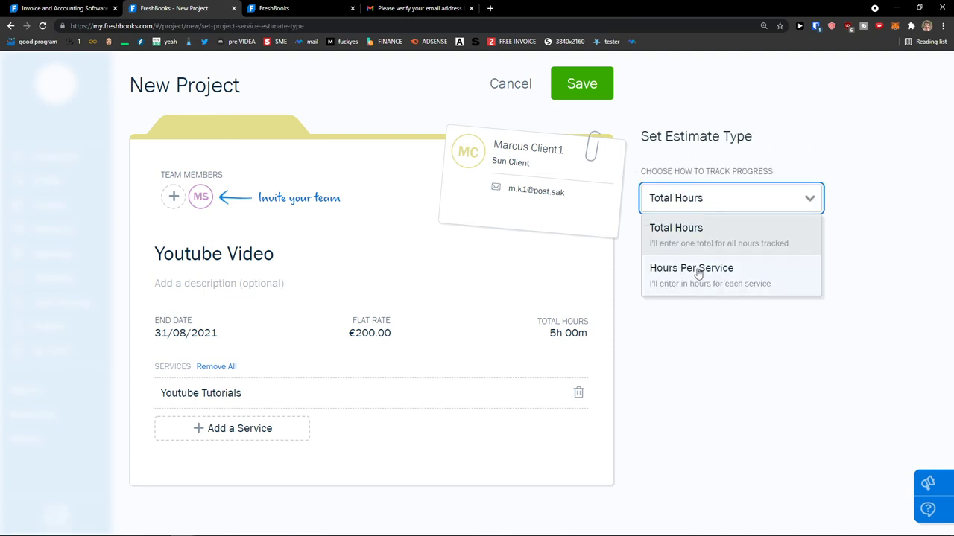
pyautogui.click(696, 273)
pyautogui.click(711, 209)
pyautogui.click(695, 239)
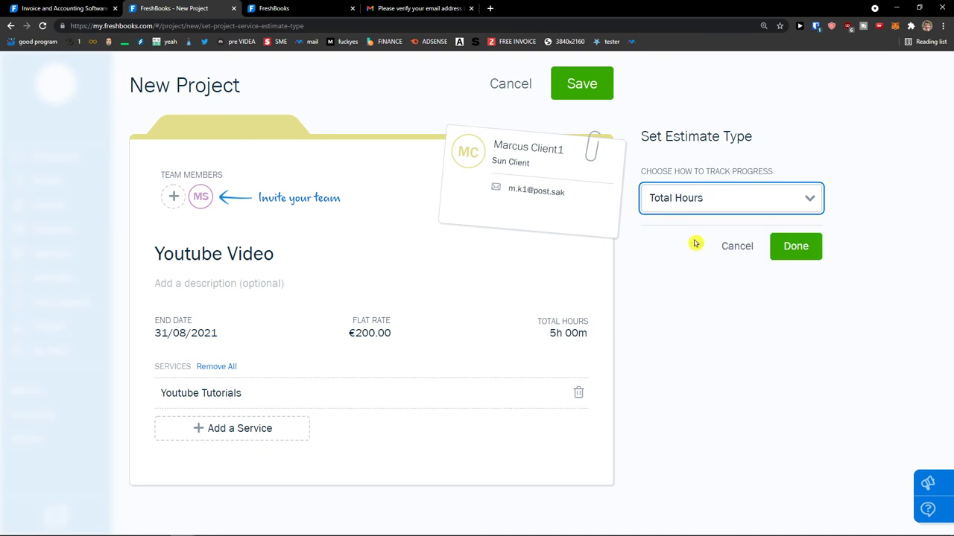
pyautogui.click(721, 208)
pyautogui.click(712, 232)
pyautogui.click(794, 245)
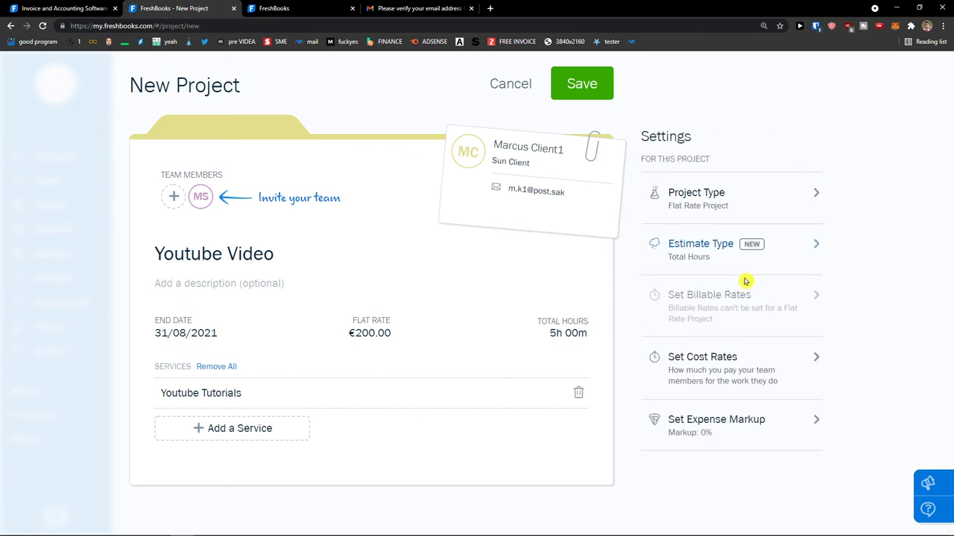
# Step: Set the team member's hourly cost rate to €20.00
pyautogui.click(760, 362)
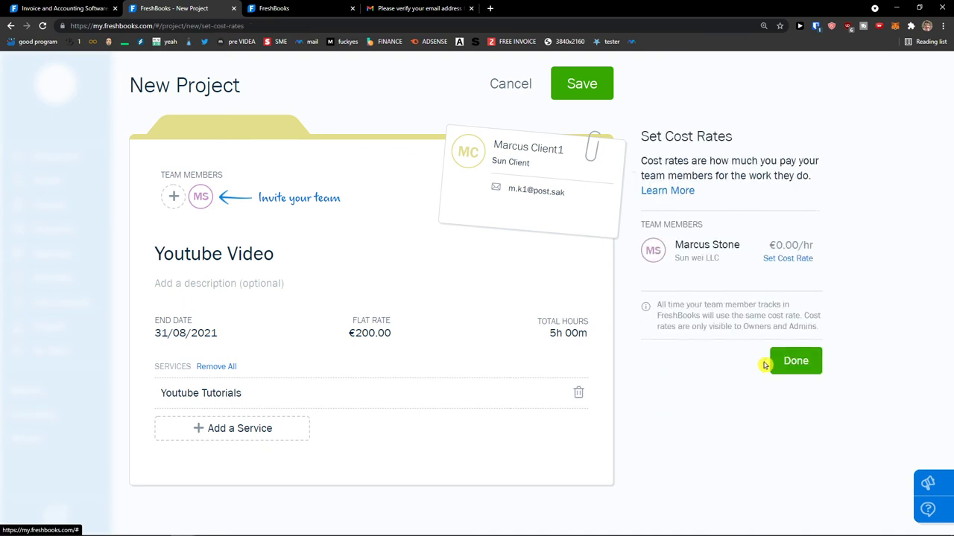
pyautogui.click(777, 259)
pyautogui.click(370, 286)
pyautogui.write('5')
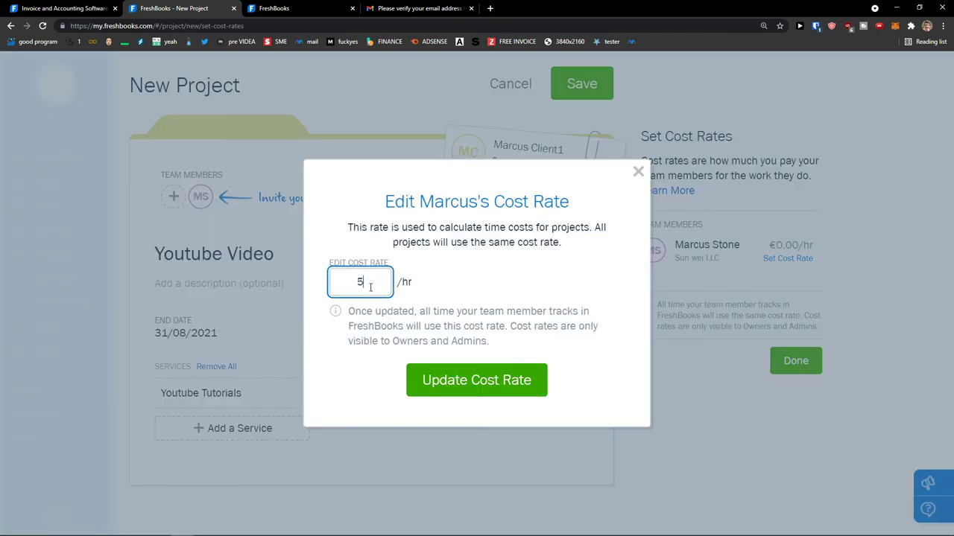
pyautogui.press('BackSpace')
pyautogui.write('20')
pyautogui.click(494, 379)
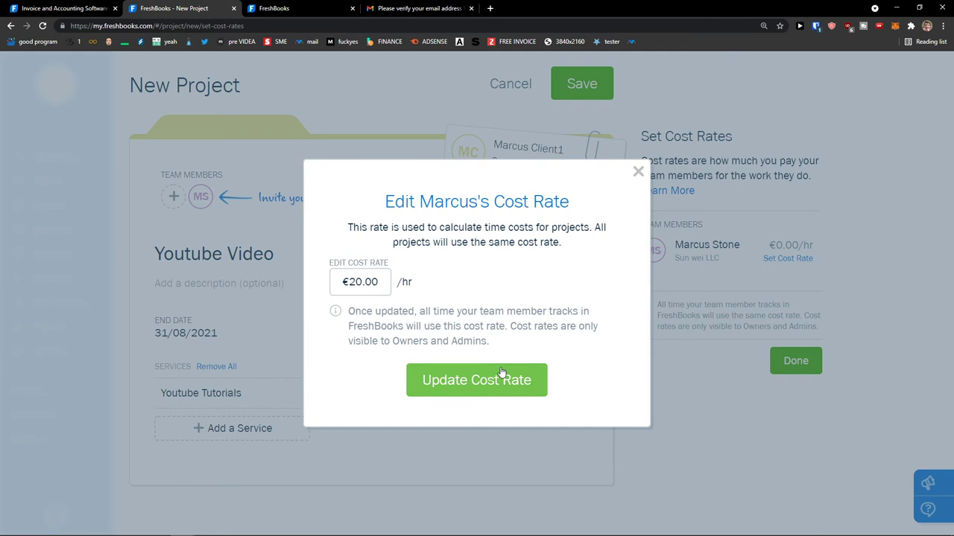
pyautogui.click(796, 361)
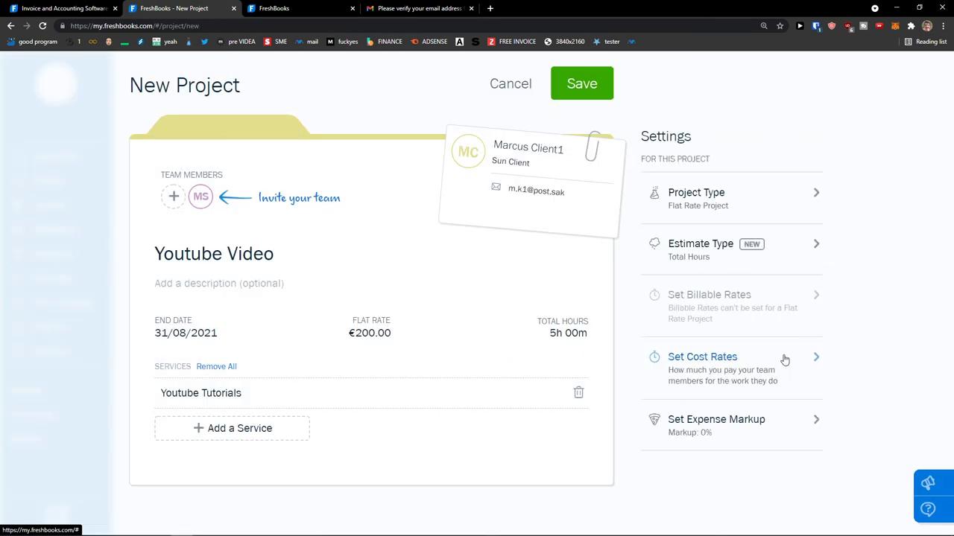
# Step: Check the expense markup settings and leave the markup at 0%
pyautogui.click(728, 431)
pyautogui.moveTo(660, 212); pyautogui.dragTo(704, 237)
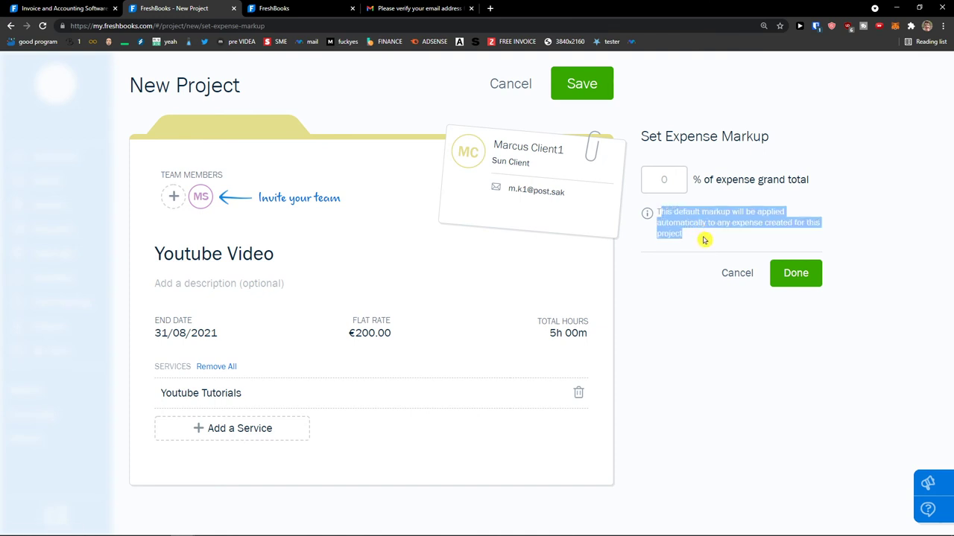
pyautogui.click(680, 187)
pyautogui.click(736, 275)
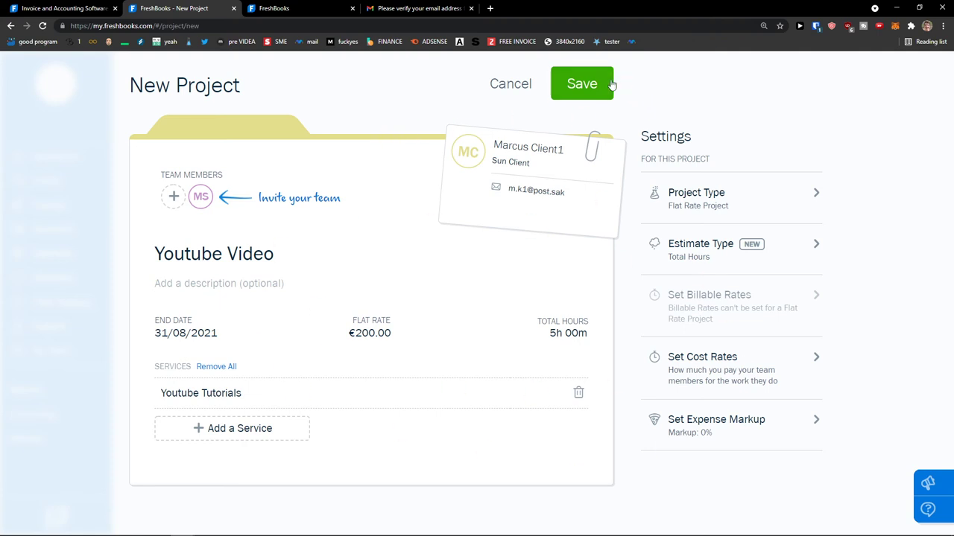
# Step: Save the Youtube Video project and review its new project page
pyautogui.click(588, 89)
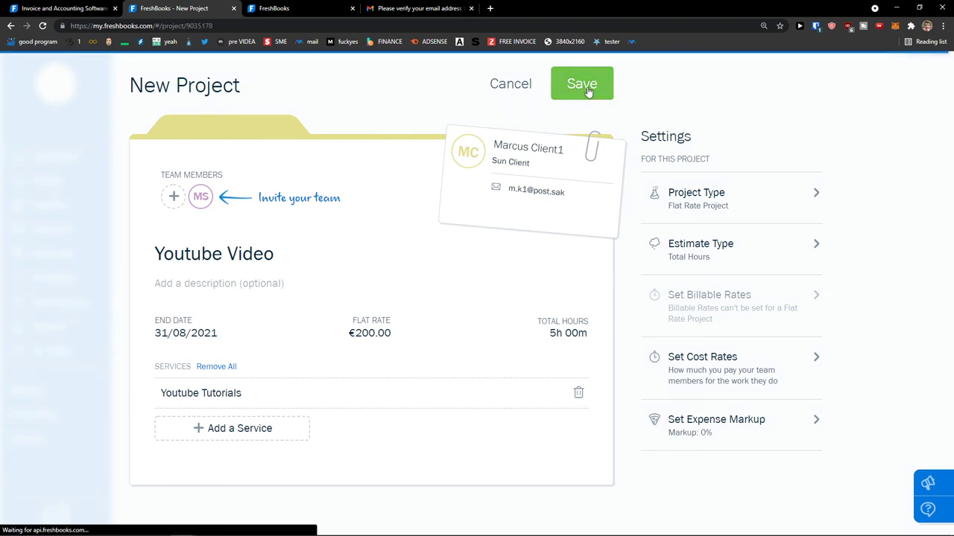
pyautogui.scroll(-2, 167, 304)
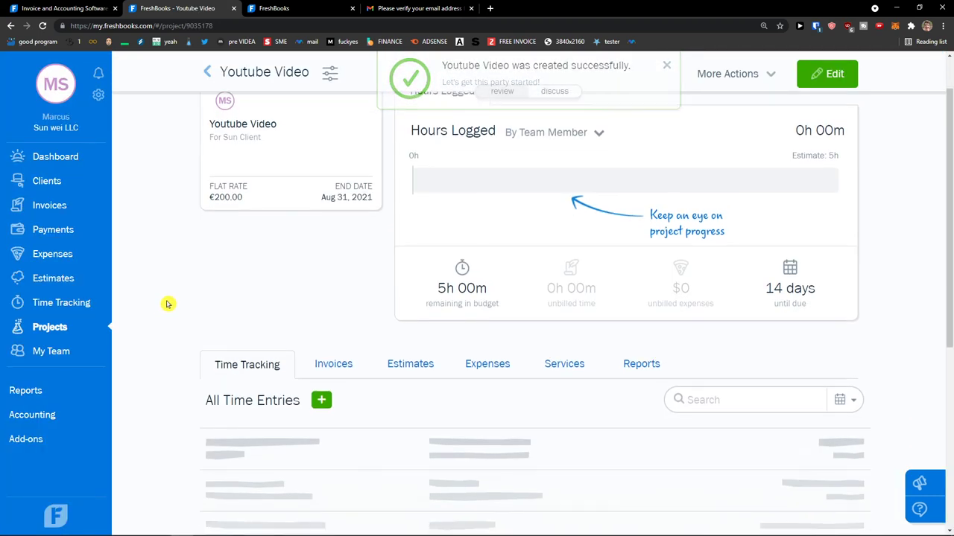
pyautogui.scroll(2, 167, 303)
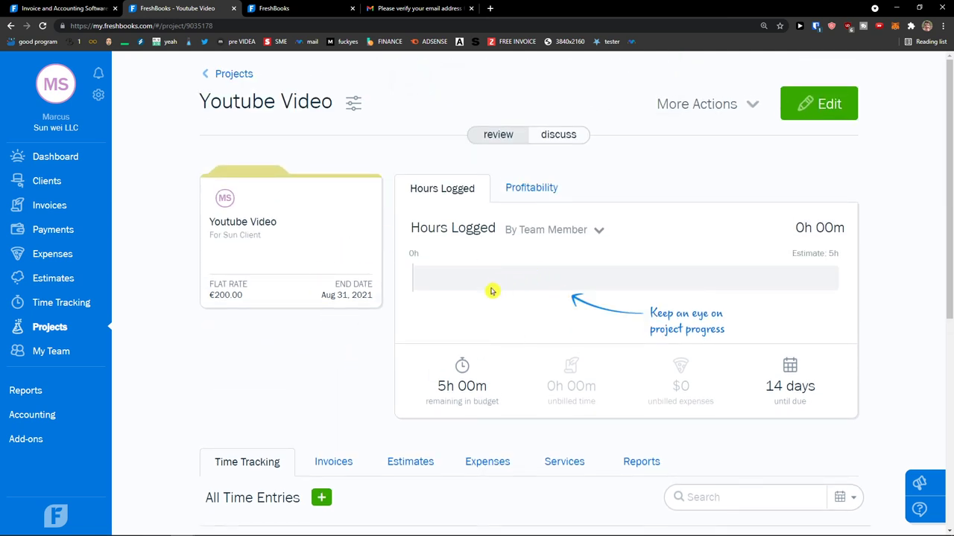
pyautogui.scroll(-1, 492, 290)
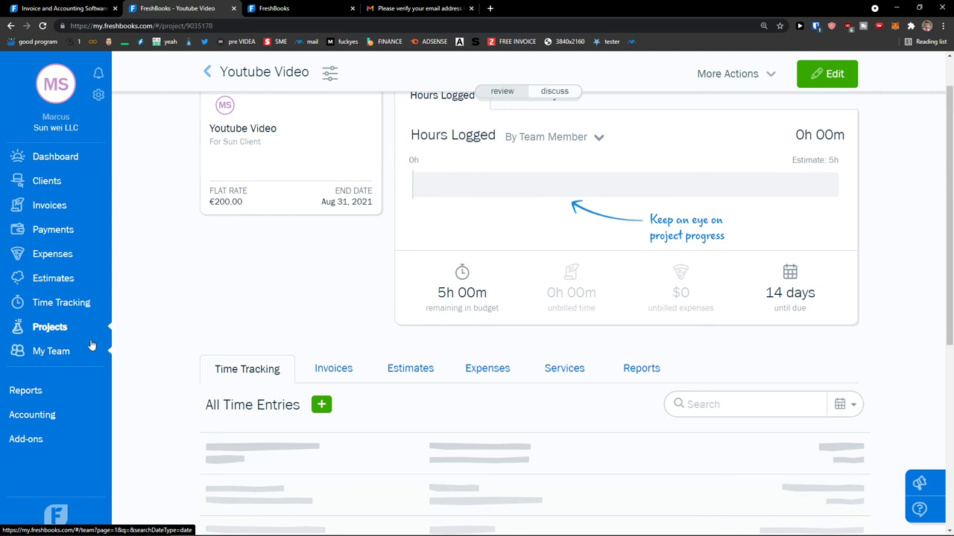
pyautogui.scroll(-1, 298, 362)
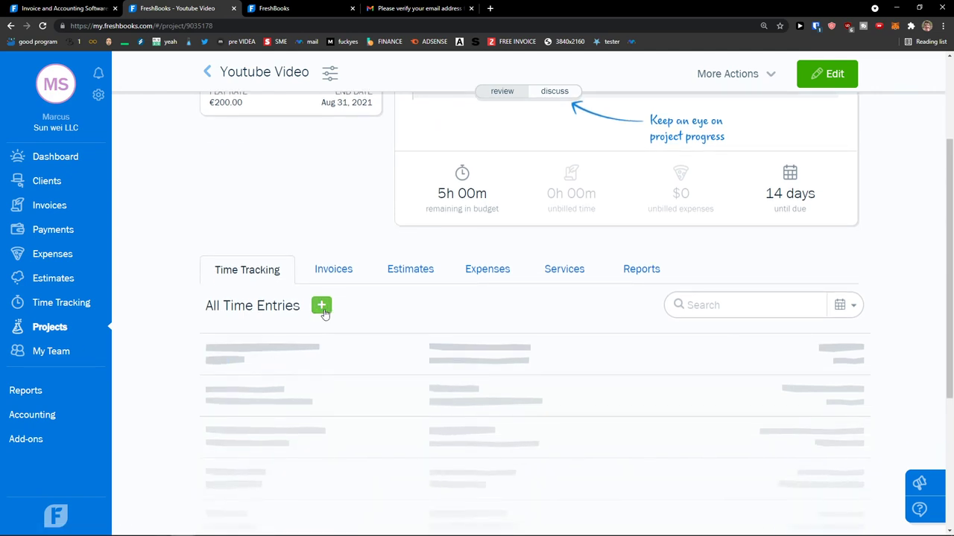
# Step: Check the options for adding time, then move to the Time Tracking page
pyautogui.click(321, 306)
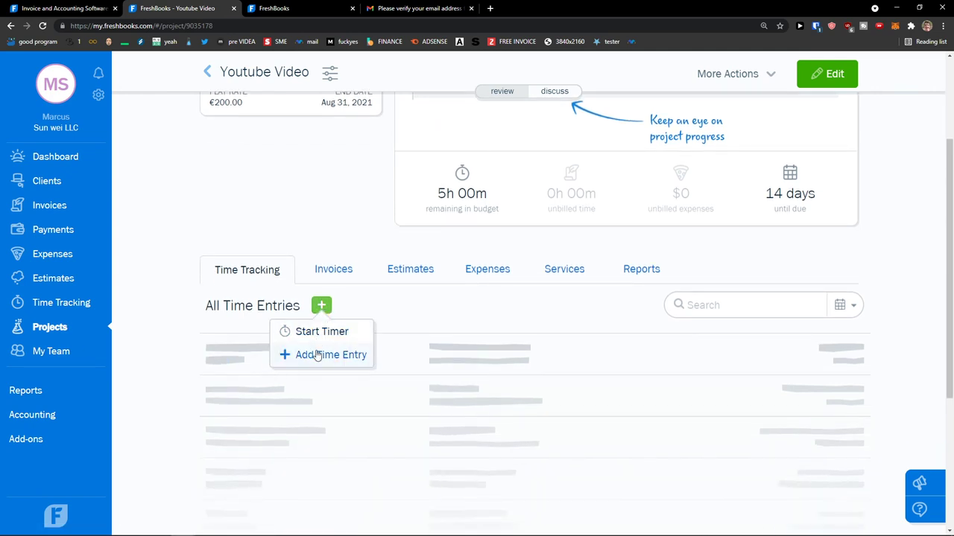
pyautogui.scroll(2, 437, 323)
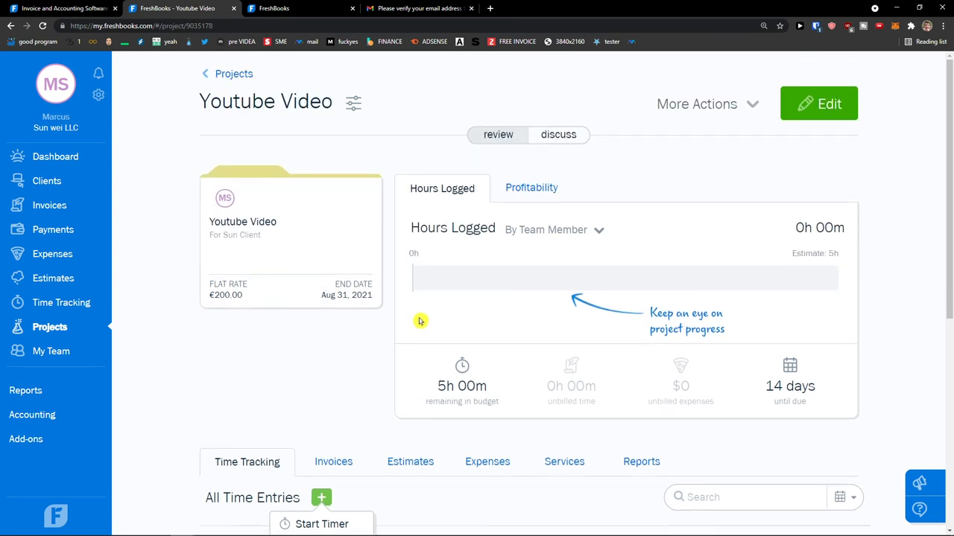
pyautogui.scroll(-1, 320, 357)
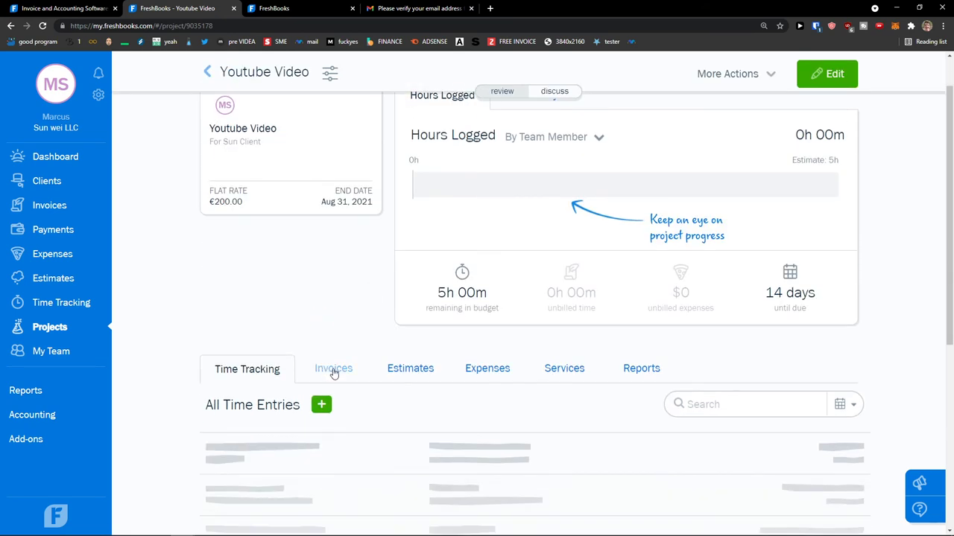
pyautogui.click(35, 303)
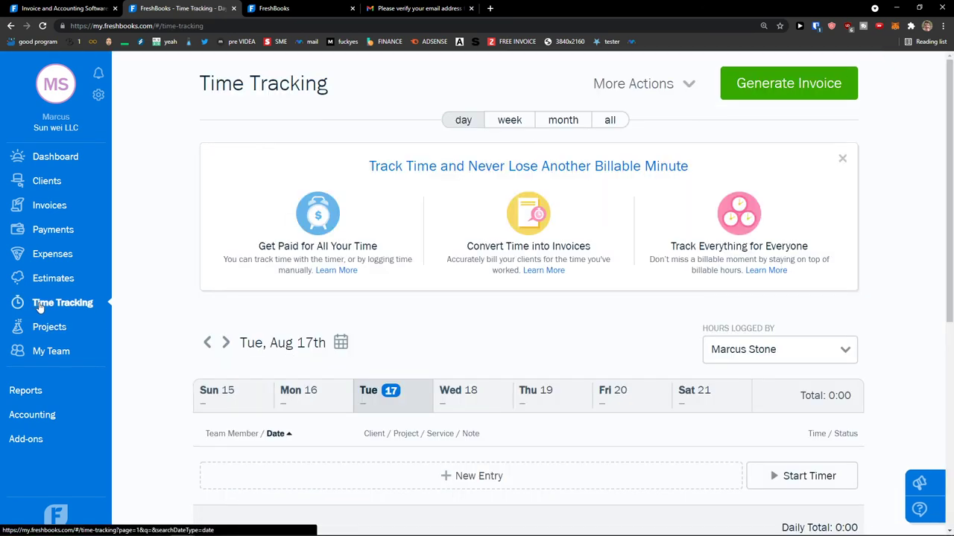
# Step: Start a new time entry for Youtube Video (Sun Client) with the Youtube Tutorials service
pyautogui.scroll(-1, 294, 319)
pyautogui.scroll(1, 237, 375)
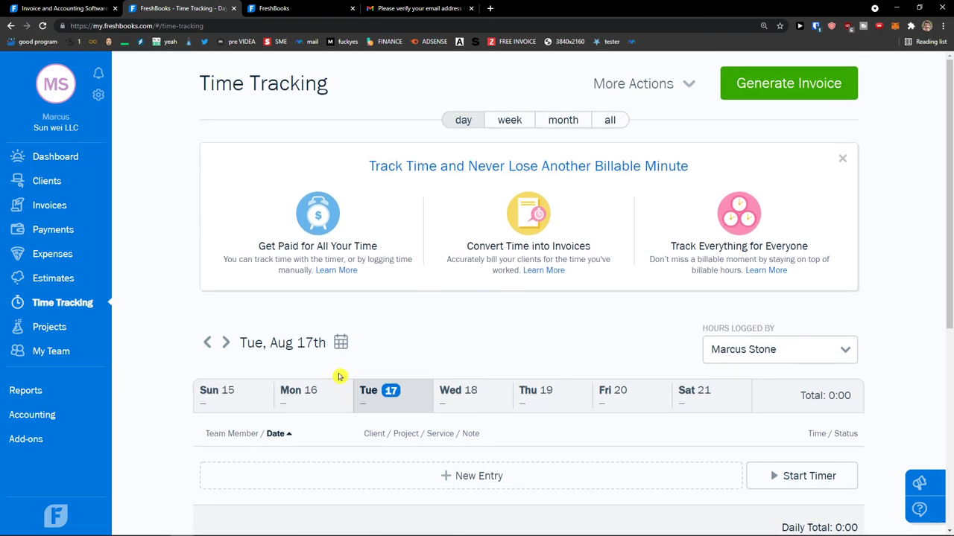
pyautogui.scroll(-2, 462, 313)
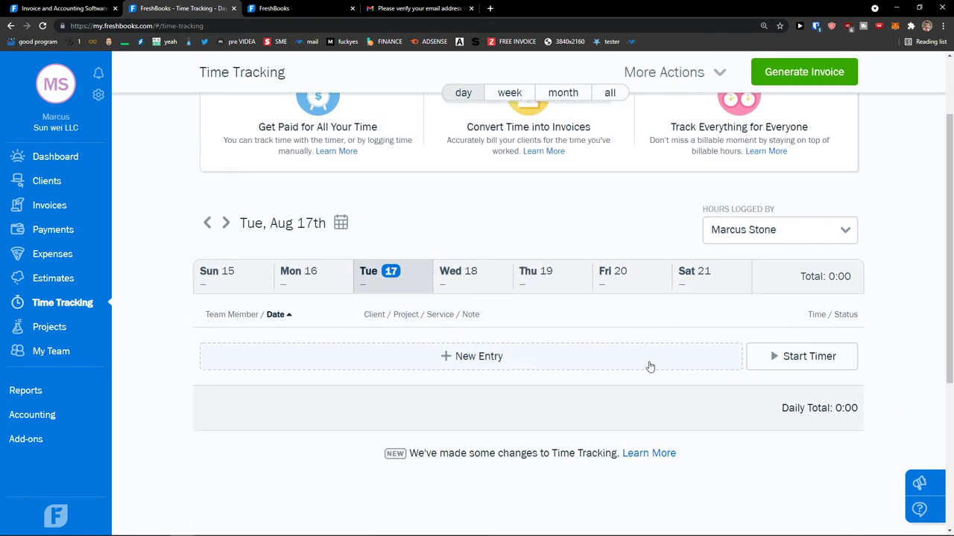
pyautogui.click(649, 365)
pyautogui.click(353, 347)
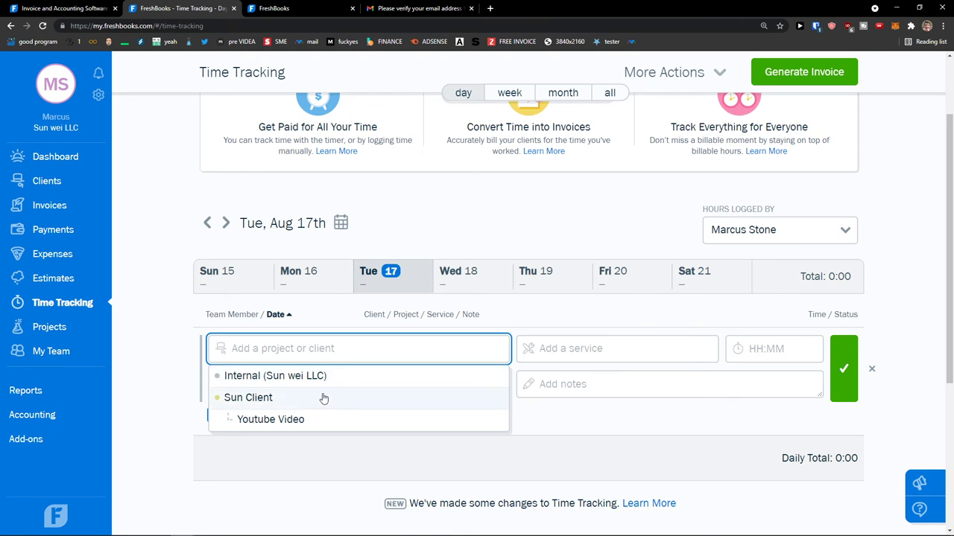
pyautogui.click(321, 420)
pyautogui.click(333, 415)
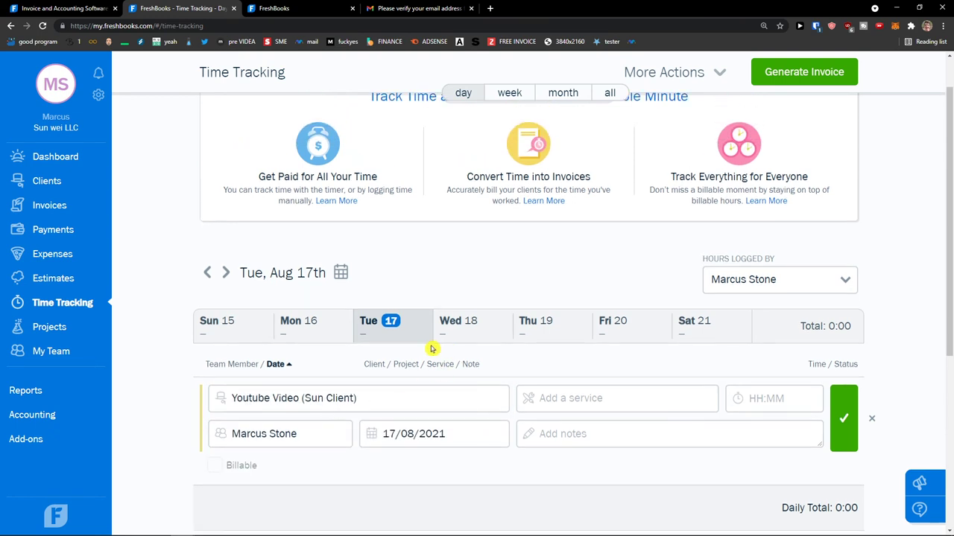
pyautogui.click(564, 354)
pyautogui.click(564, 378)
# Step: Enter 5 hours and save the non-billable entry for 17/08/2021
pyautogui.click(749, 349)
pyautogui.click(648, 383)
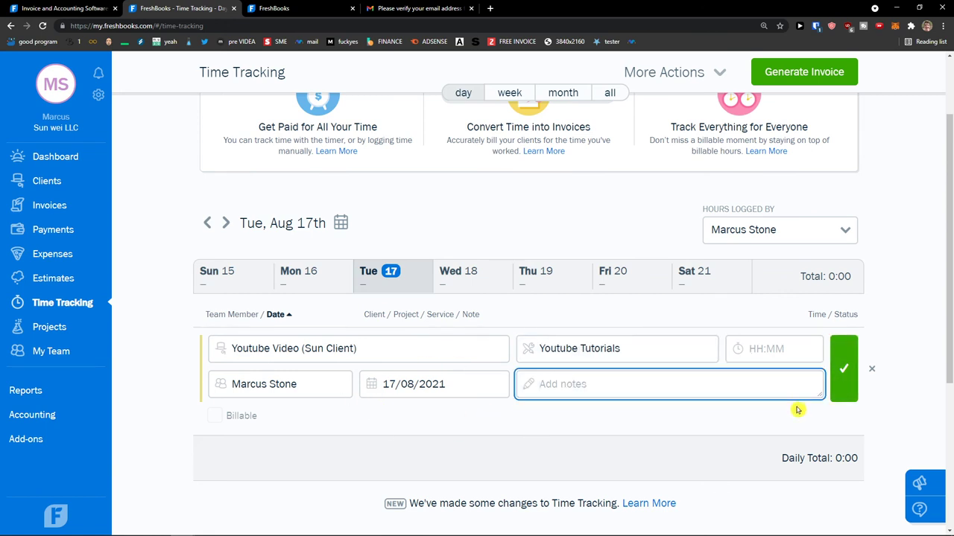
pyautogui.click(213, 422)
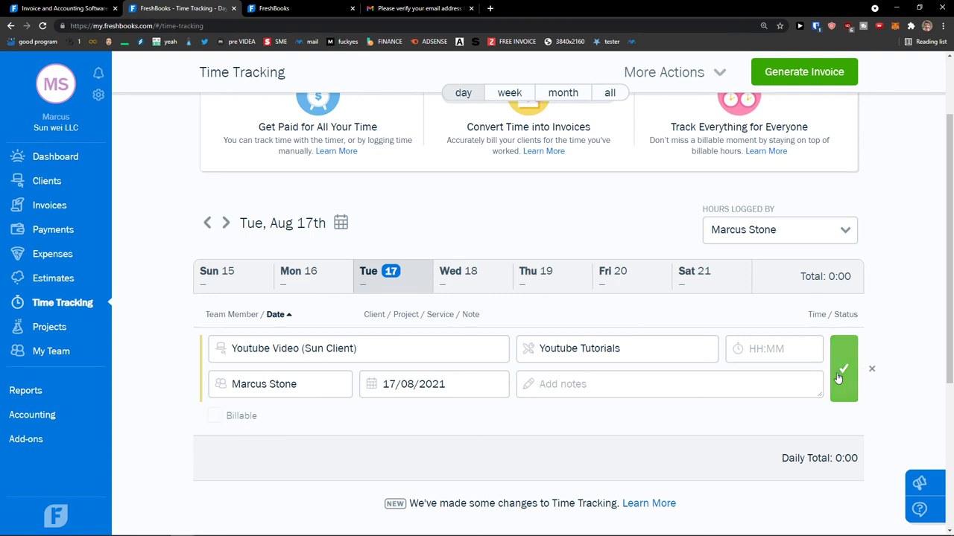
pyautogui.click(843, 368)
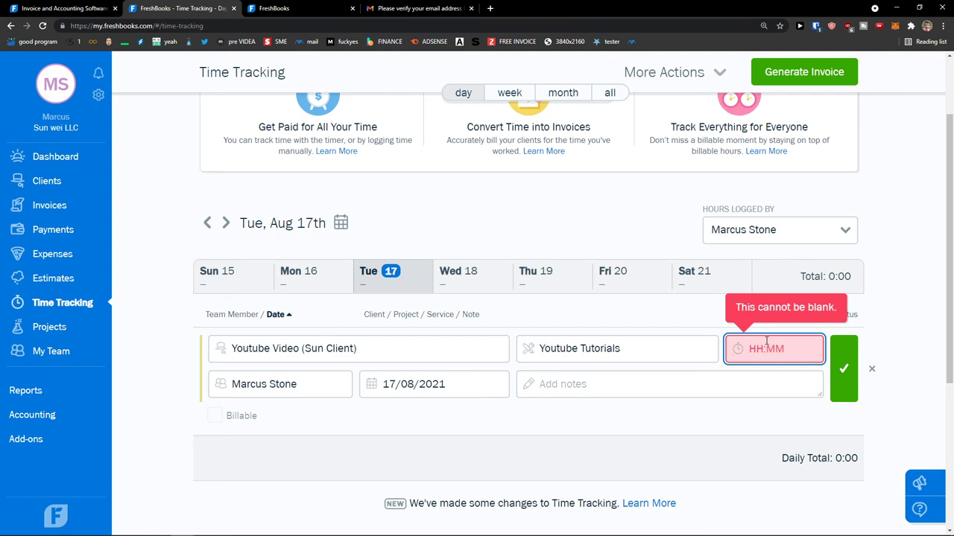
pyautogui.click(766, 340)
pyautogui.write('5')
pyautogui.click(844, 368)
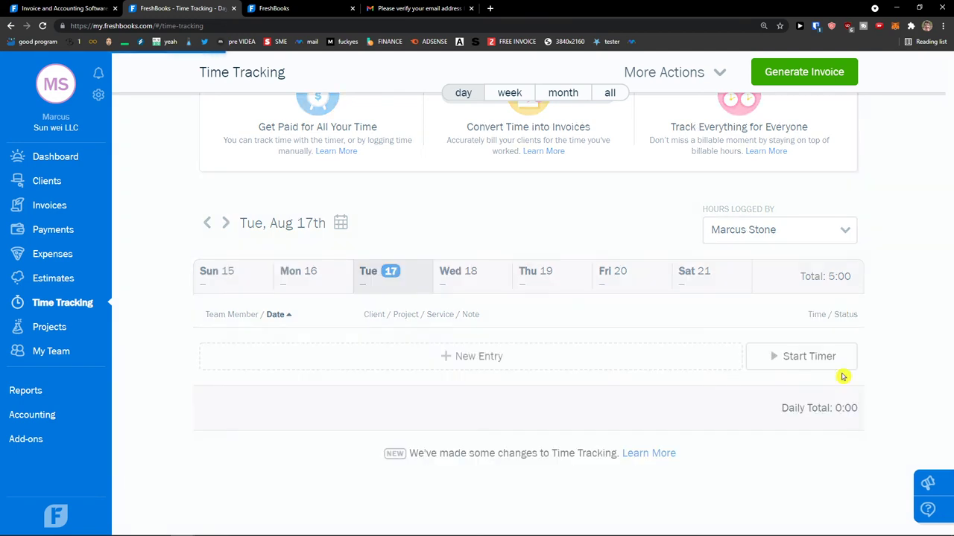
pyautogui.moveTo(708, 393)
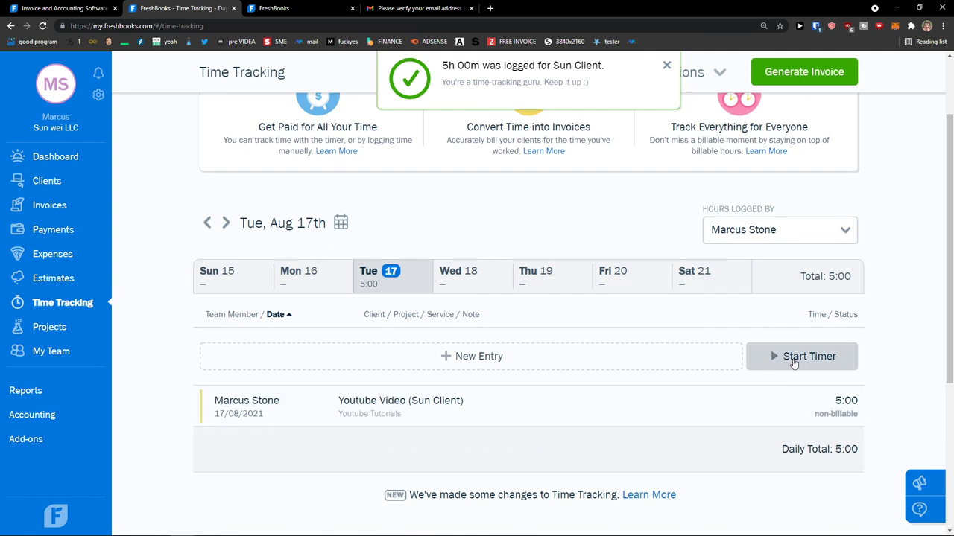
# Step: Start a timer on Sun Client's Youtube Video project with Youtube Tutorials service, then minimize it
pyautogui.click(794, 360)
pyautogui.click(763, 328)
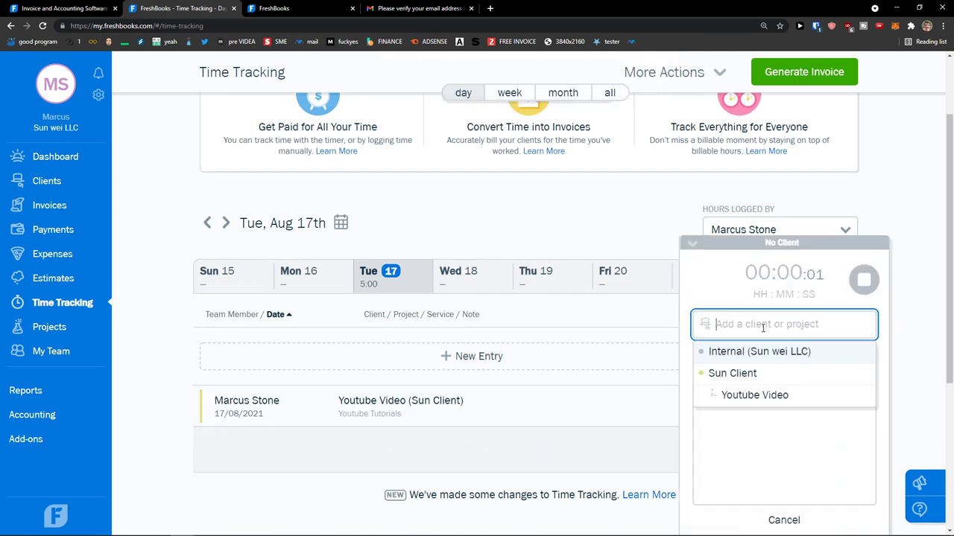
pyautogui.click(715, 441)
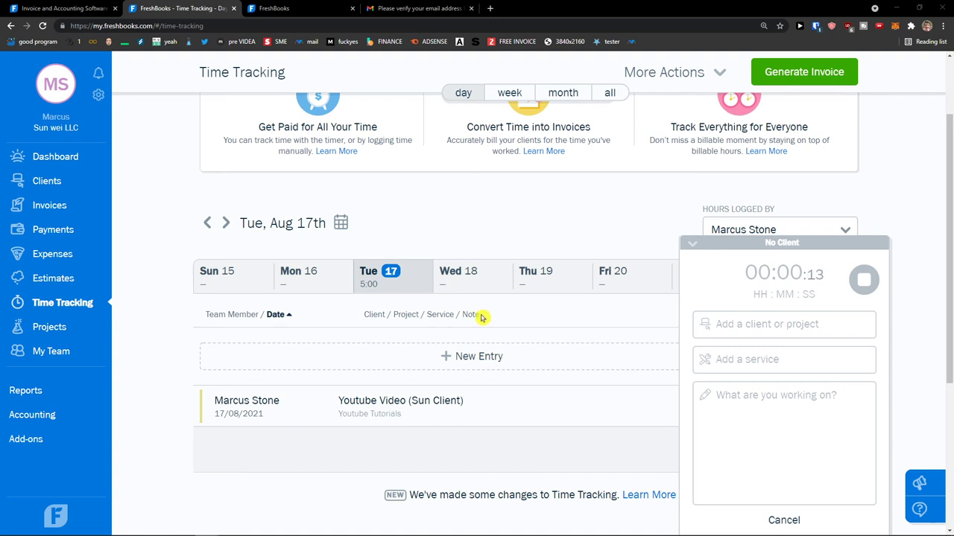
pyautogui.click(745, 322)
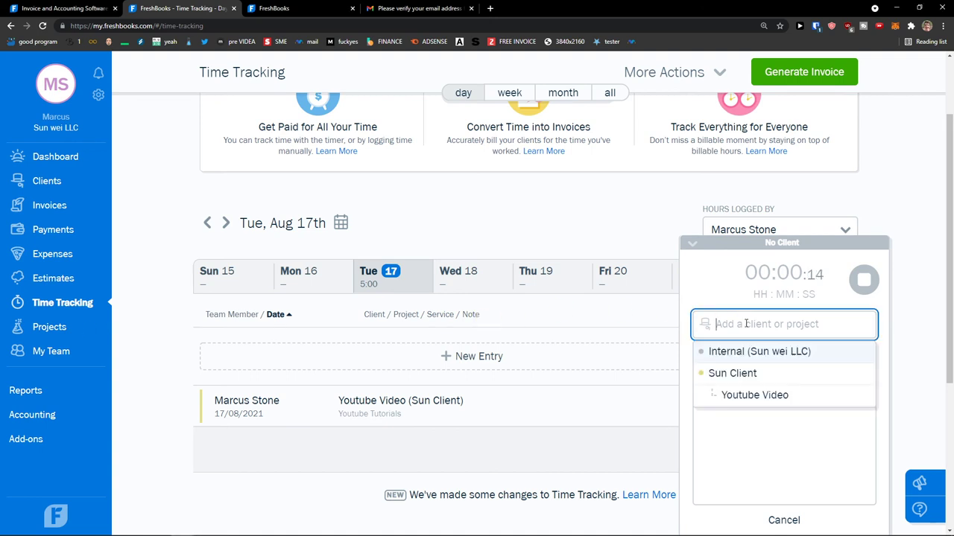
pyautogui.click(754, 374)
pyautogui.click(754, 395)
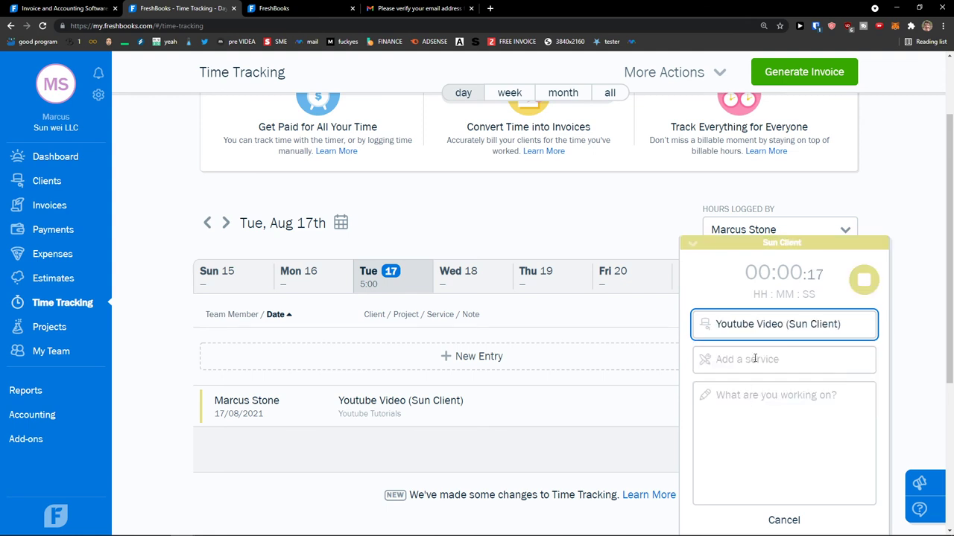
pyautogui.click(754, 359)
pyautogui.click(748, 389)
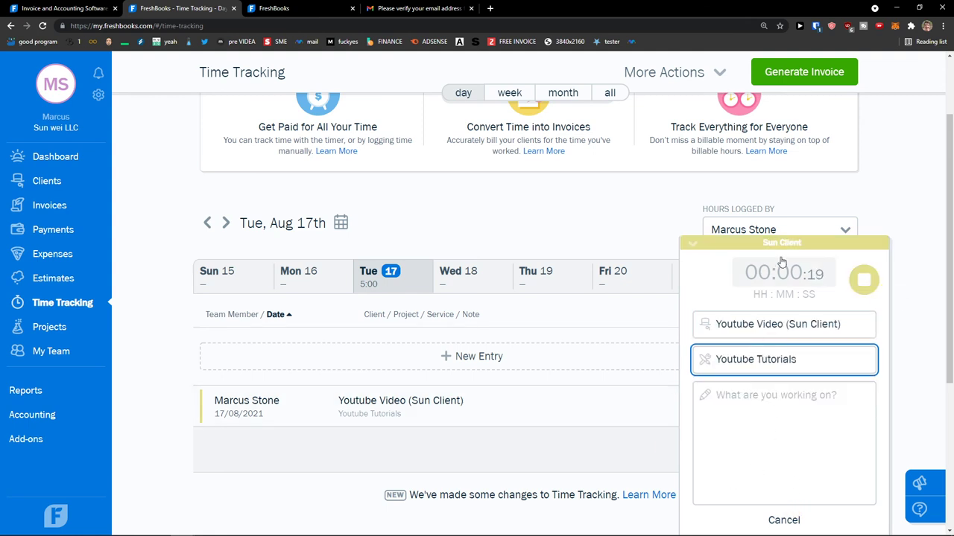
pyautogui.click(716, 246)
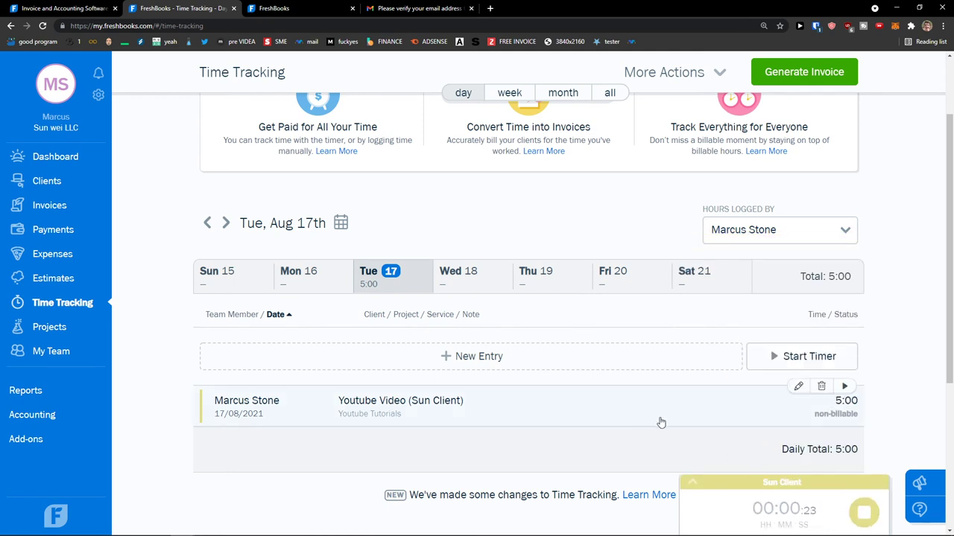
# Step: Stop the timer to log a 0:01 entry, bringing Tuesday's total to 5:01
pyautogui.scroll(2, 654, 439)
pyautogui.scroll(-2, 649, 441)
pyautogui.scroll(1, 648, 441)
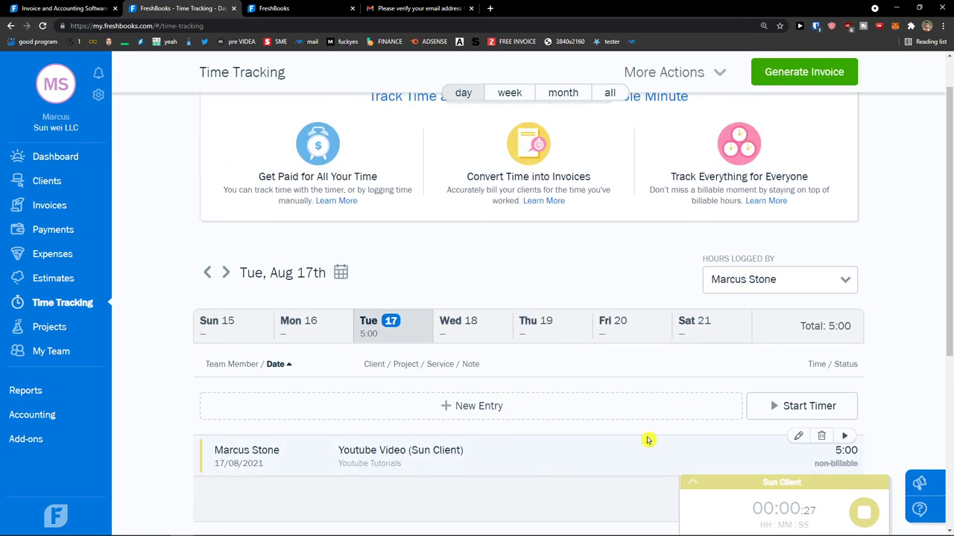
pyautogui.scroll(1, 648, 441)
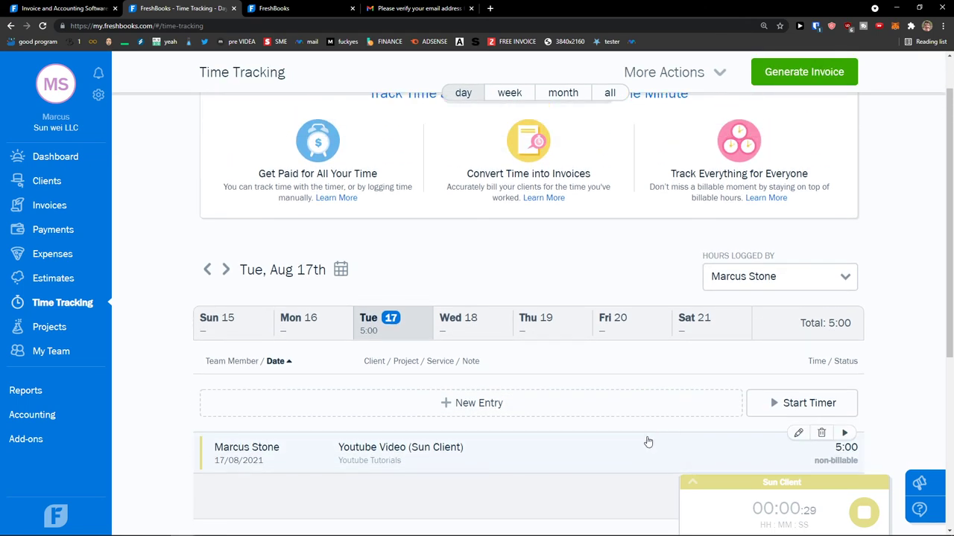
pyautogui.click(865, 514)
pyautogui.scroll(-2, 596, 418)
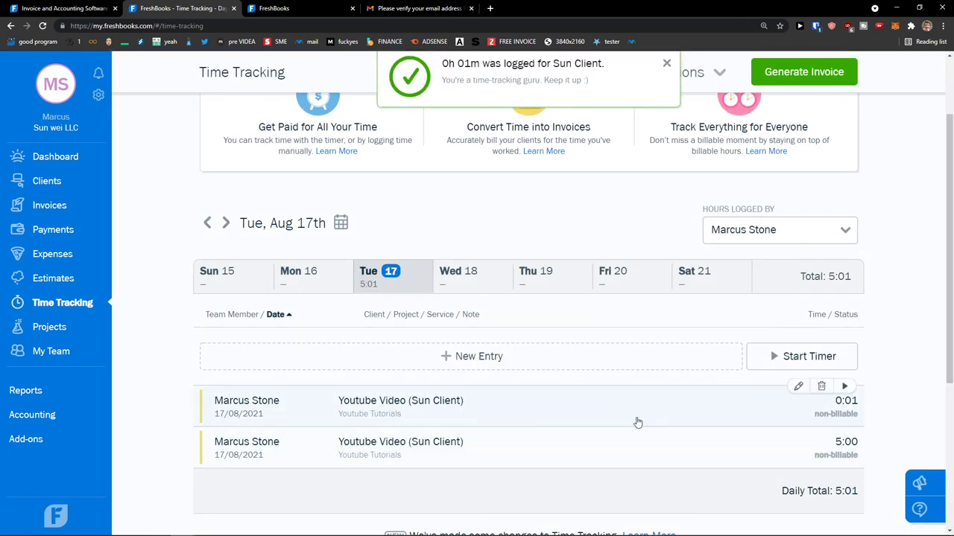
pyautogui.scroll(2, 654, 462)
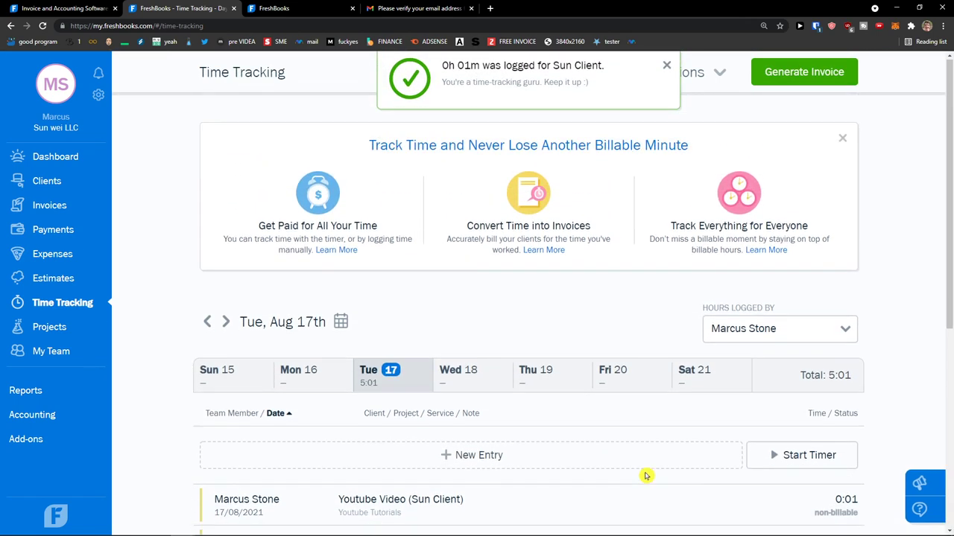
pyautogui.scroll(-2, 313, 294)
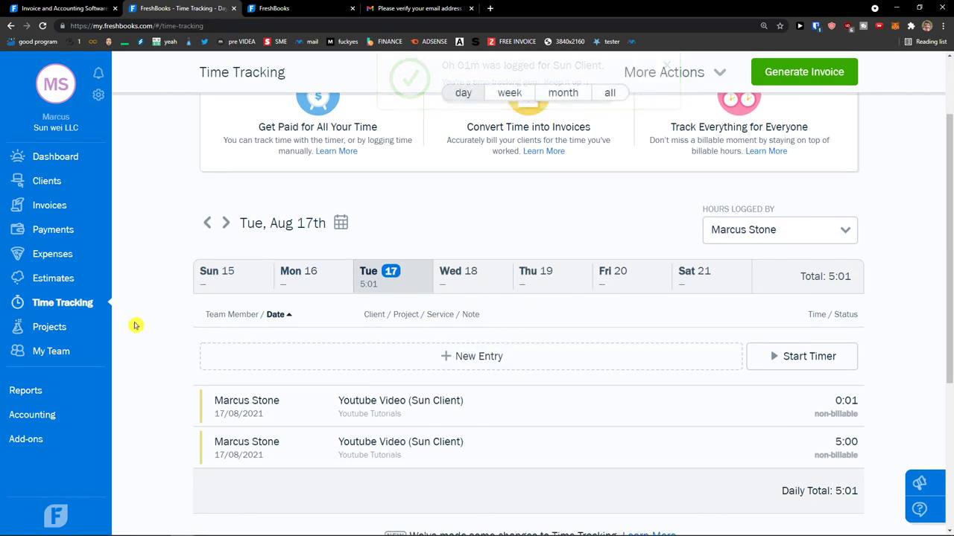
# Step: Start a new hourly project named 'Youtube Video' assigned to the internal client
pyautogui.click(51, 327)
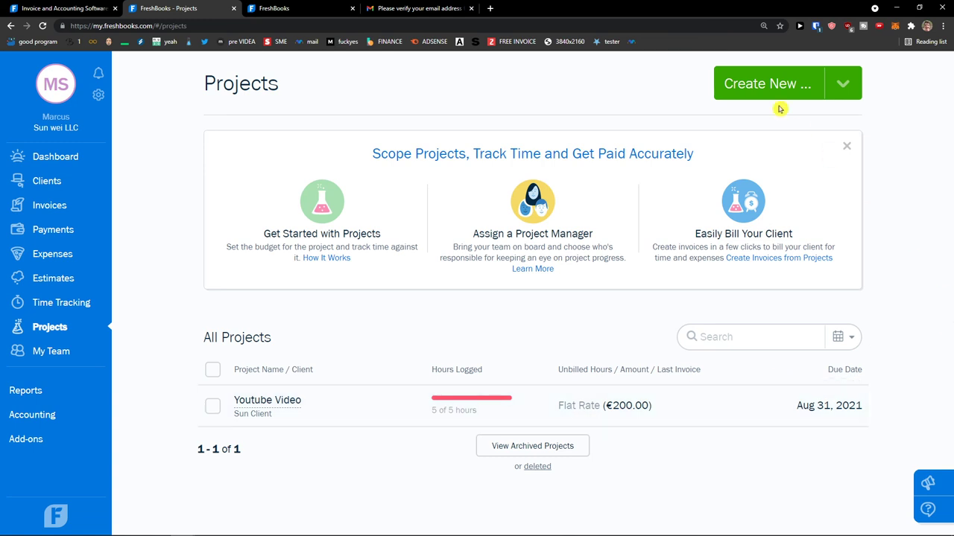
pyautogui.click(840, 85)
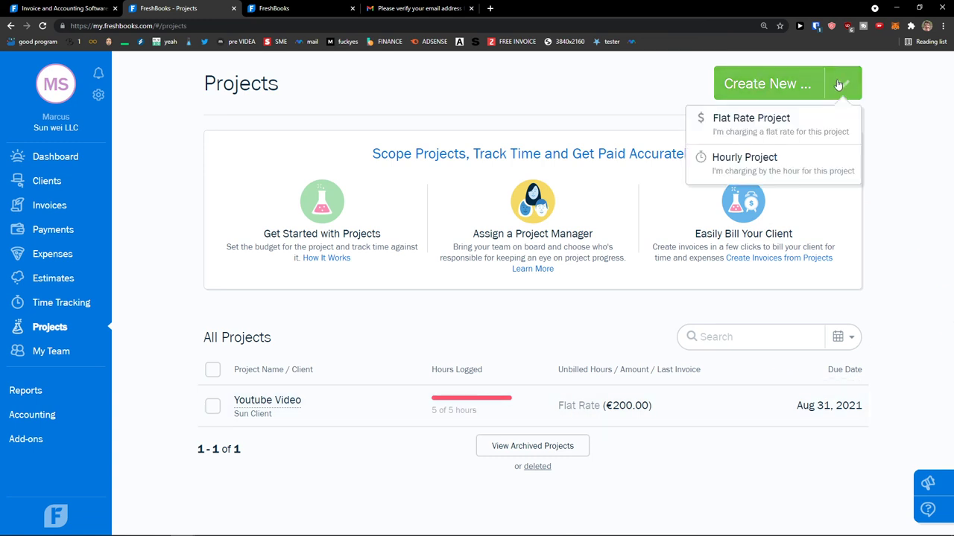
pyautogui.click(783, 157)
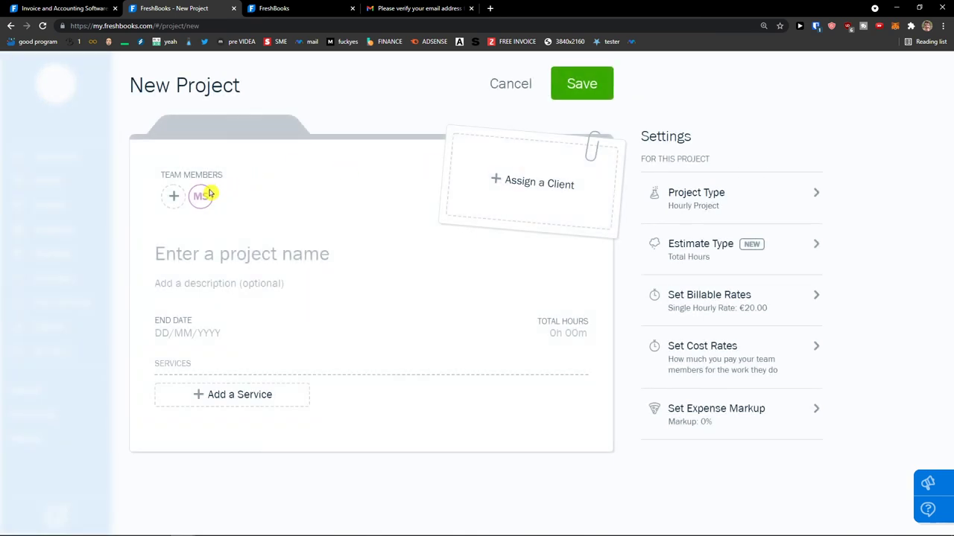
pyautogui.click(209, 261)
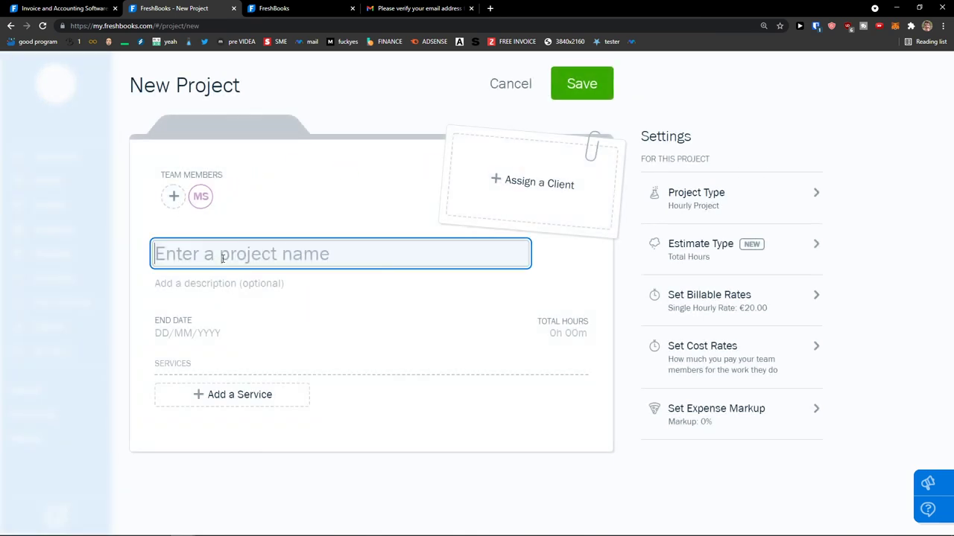
pyautogui.write('Y')
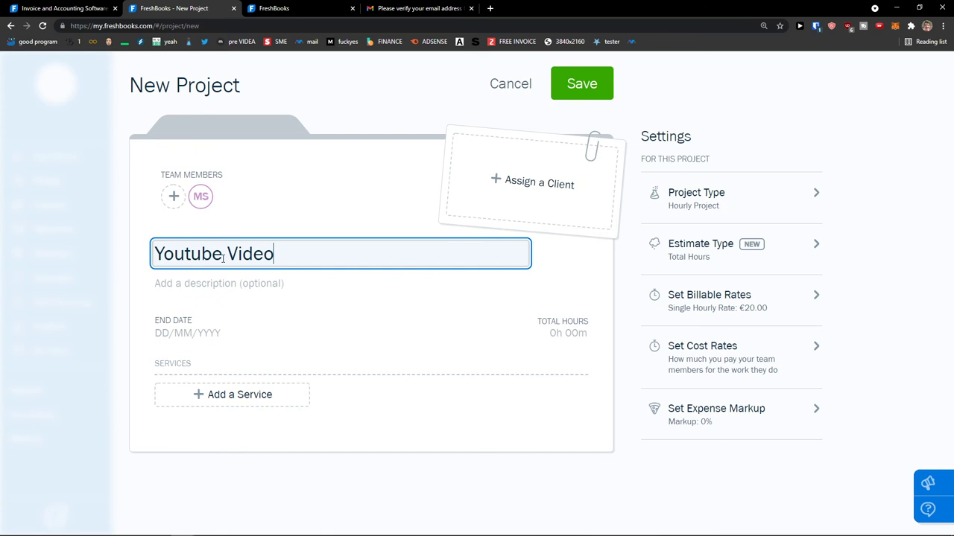
pyautogui.write('outube Video')
pyautogui.click(532, 182)
pyautogui.click(535, 195)
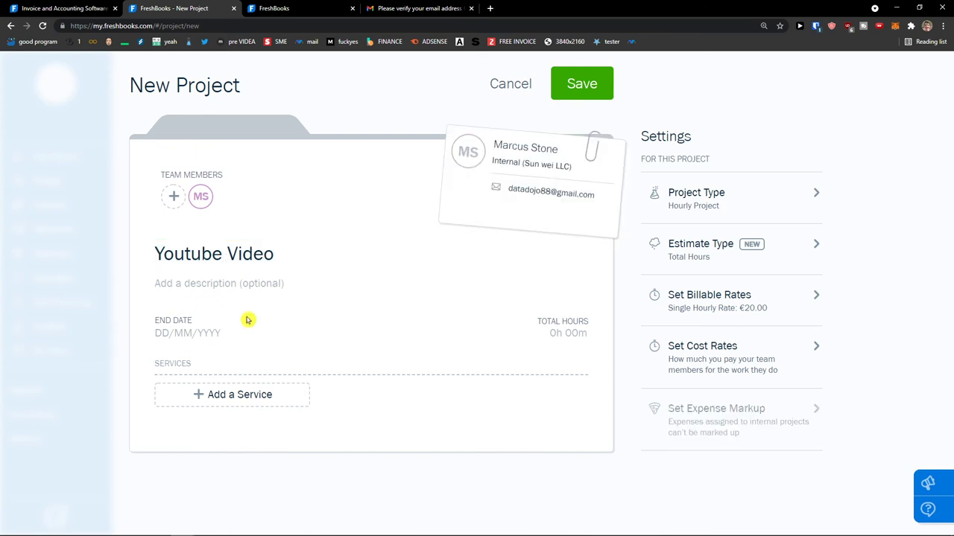
# Step: Set end date 18/08/2021, a 50-hour estimate, and add the Youtube Tutorials service
pyautogui.click(205, 335)
pyautogui.click(164, 262)
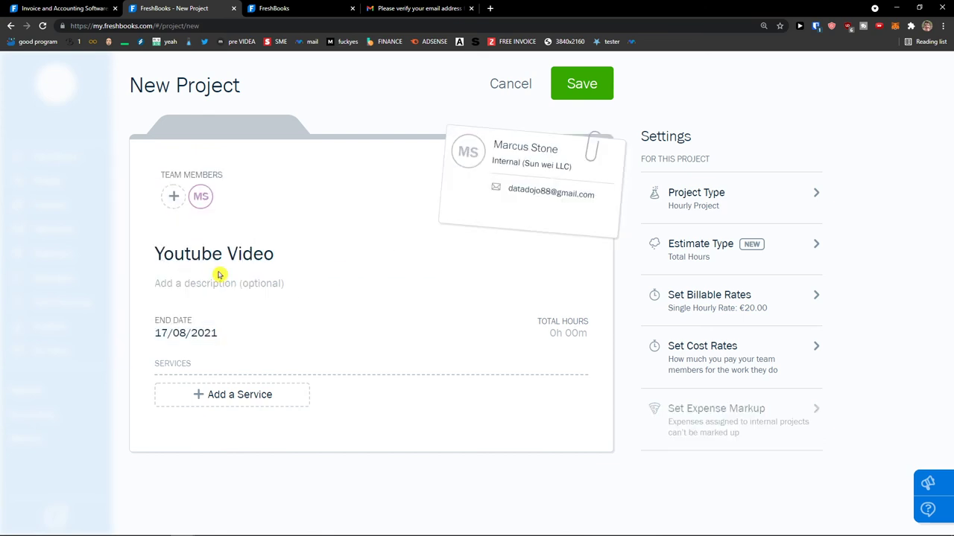
pyautogui.click(186, 333)
pyautogui.click(185, 262)
pyautogui.click(568, 335)
pyautogui.write('50')
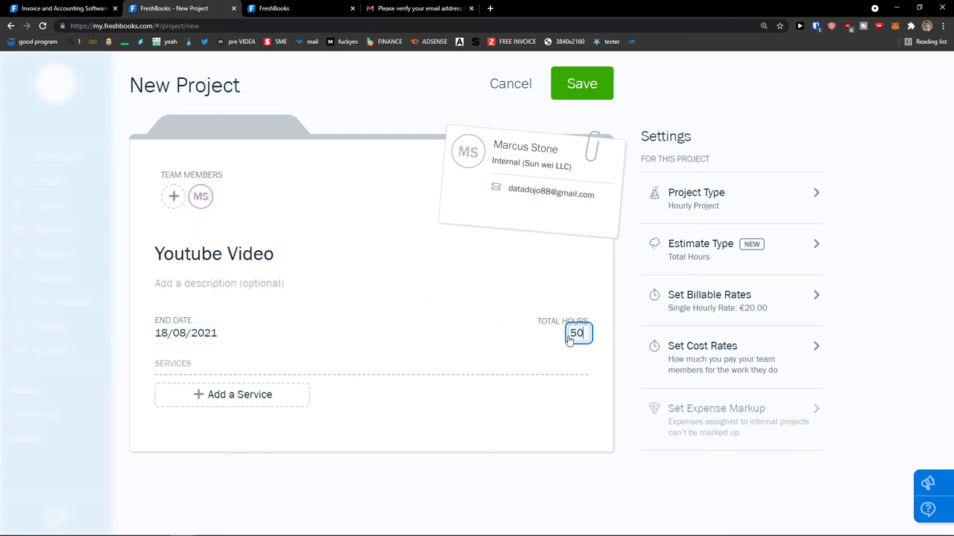
pyautogui.click(354, 374)
pyautogui.click(188, 391)
pyautogui.click(228, 419)
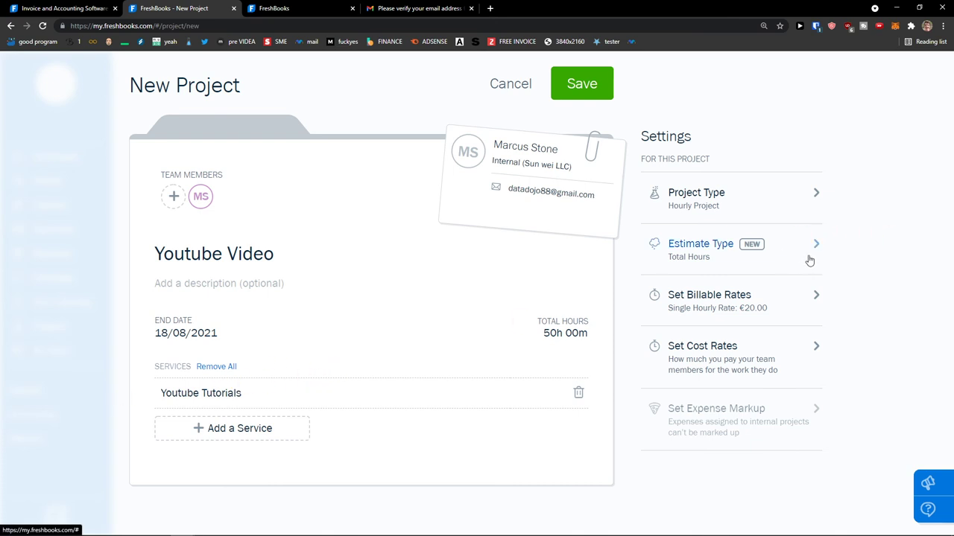
pyautogui.click(794, 206)
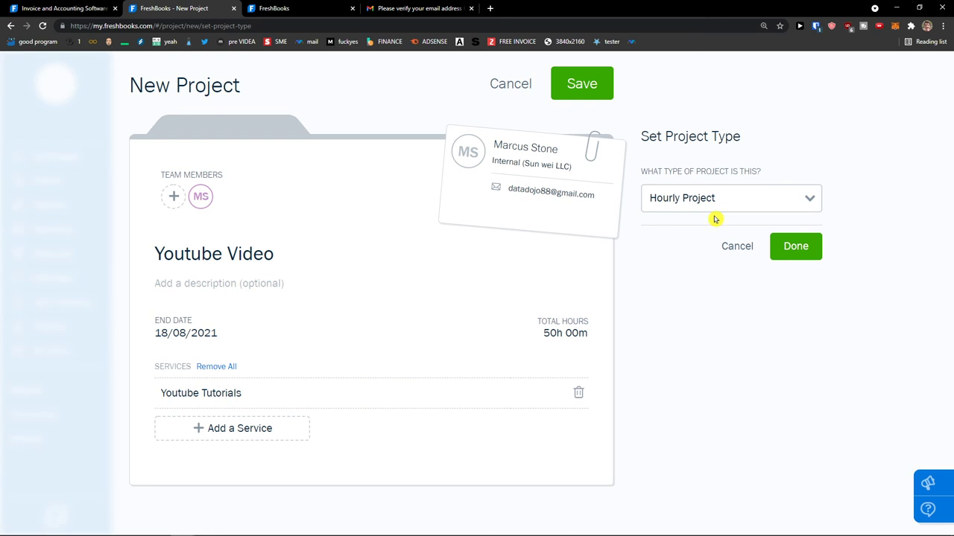
pyautogui.click(747, 250)
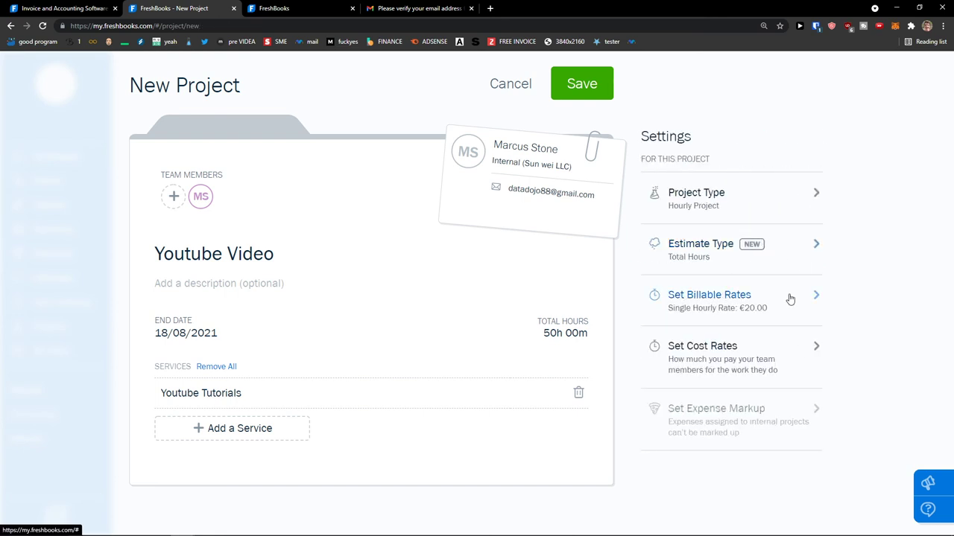
pyautogui.click(790, 296)
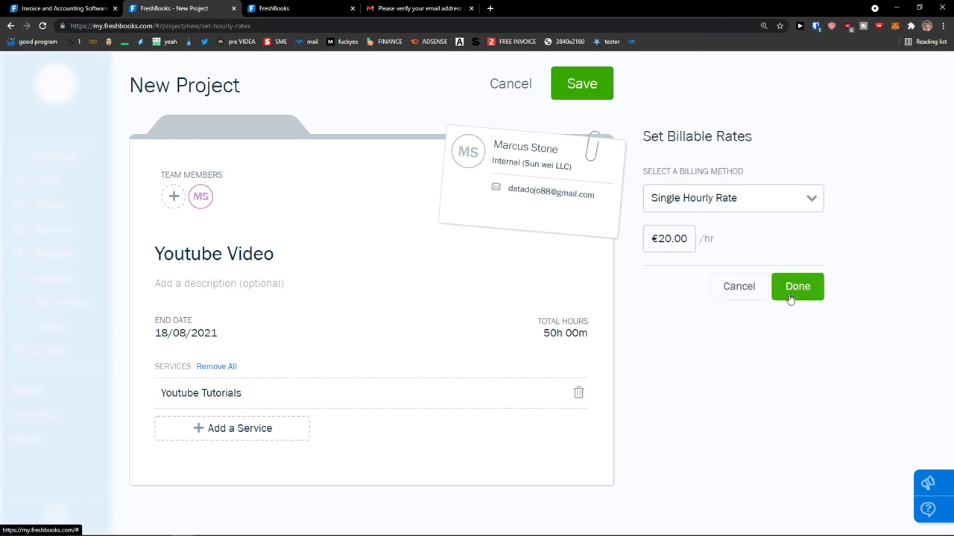
pyautogui.click(742, 209)
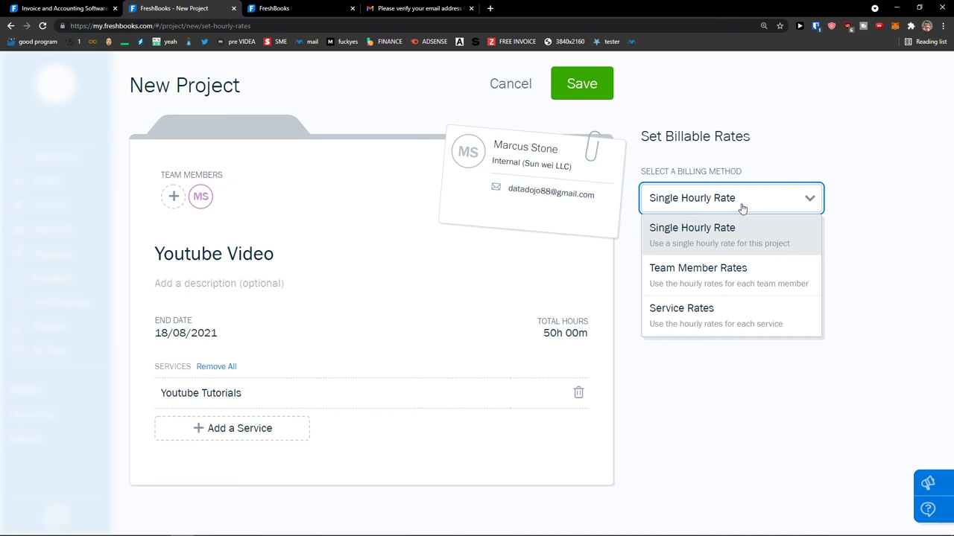
pyautogui.click(742, 209)
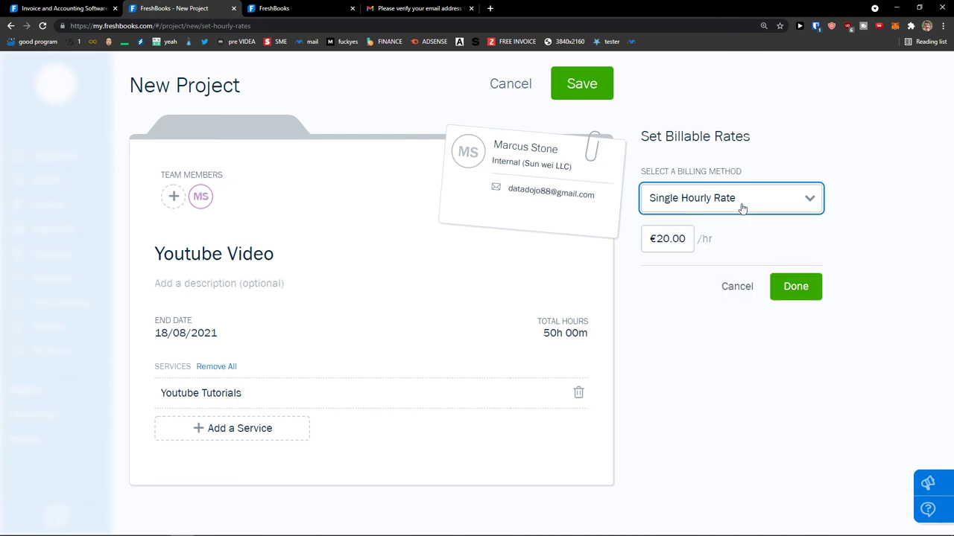
pyautogui.click(784, 286)
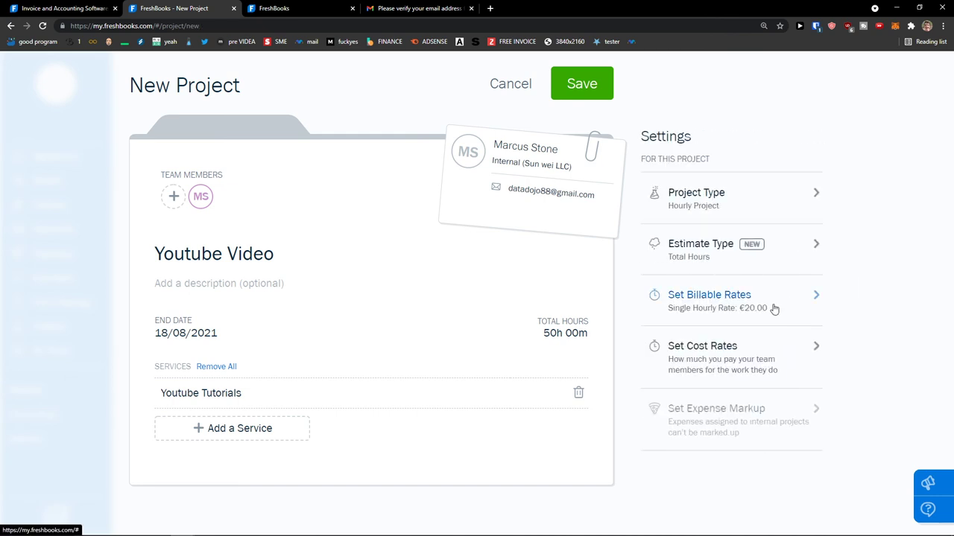
pyautogui.click(794, 345)
pyautogui.rightClick(792, 347)
pyautogui.click(745, 341)
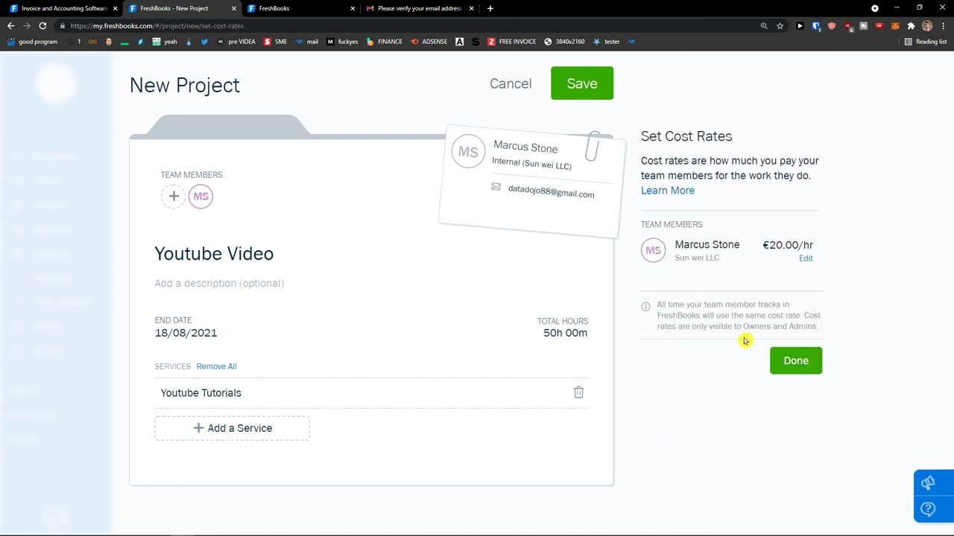
pyautogui.click(780, 362)
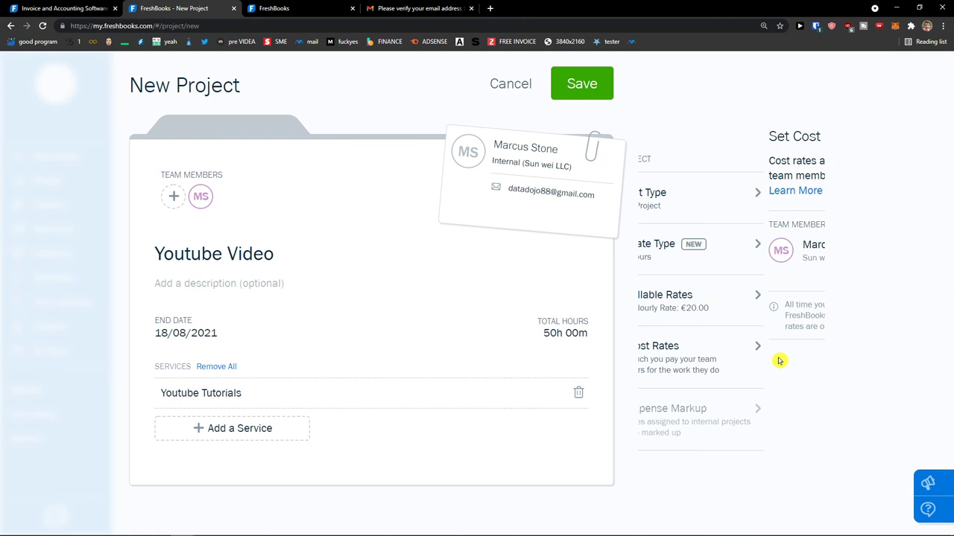
pyautogui.rightClick(779, 360)
pyautogui.click(838, 349)
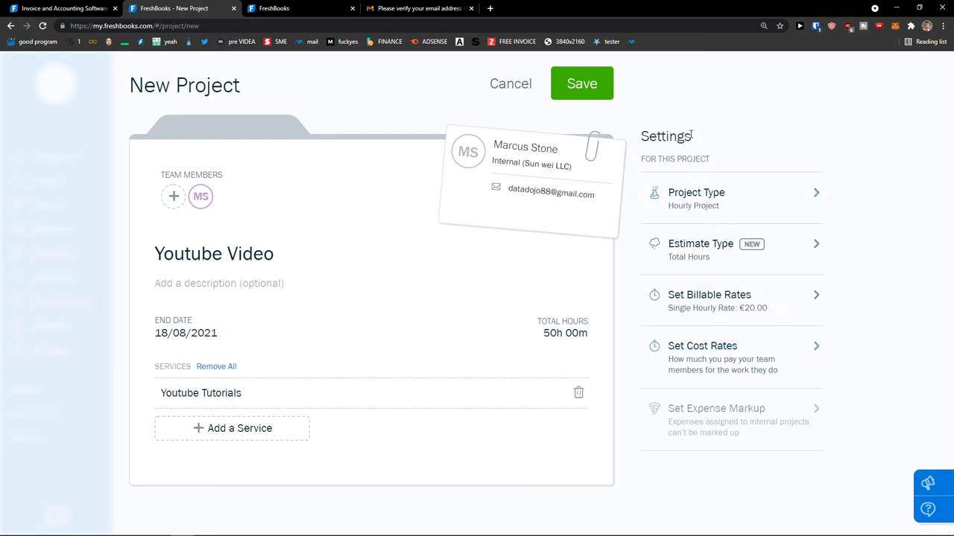
pyautogui.click(690, 193)
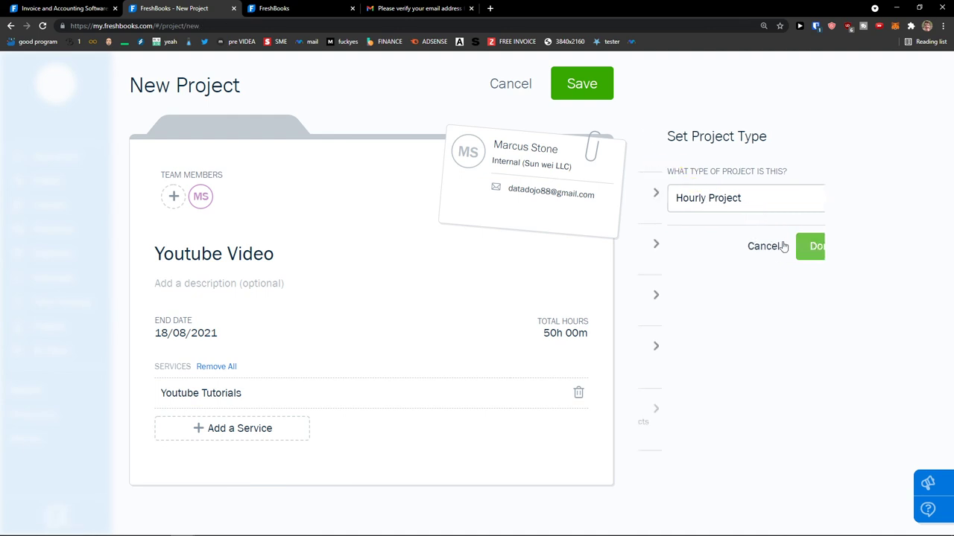
pyautogui.click(788, 248)
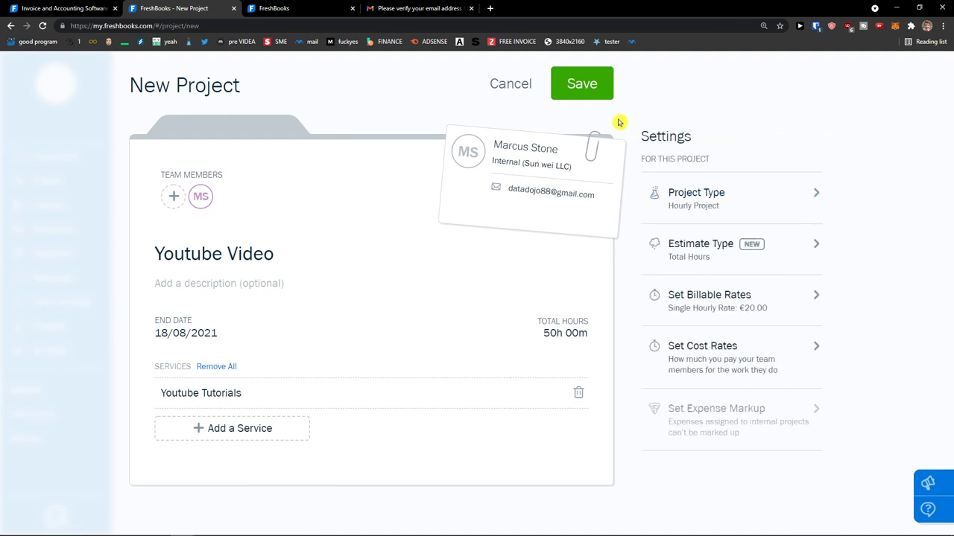
# Step: Save the Youtube Video project and start a manual time entry on it
pyautogui.click(593, 90)
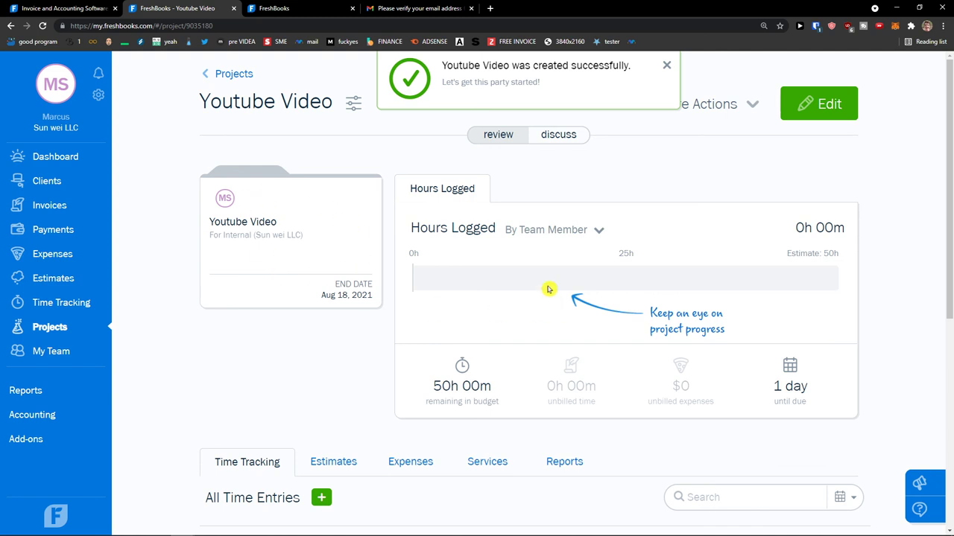
pyautogui.scroll(-3, 536, 329)
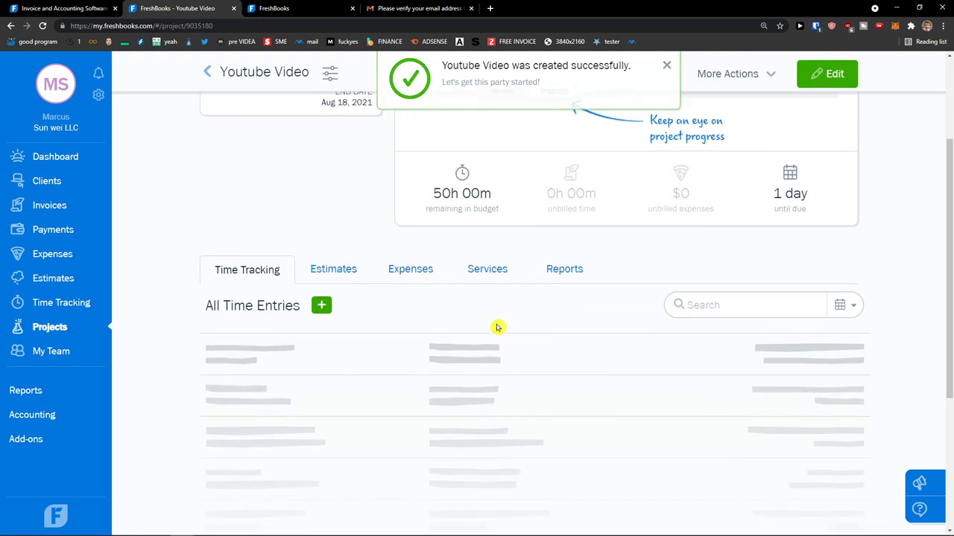
pyautogui.click(320, 306)
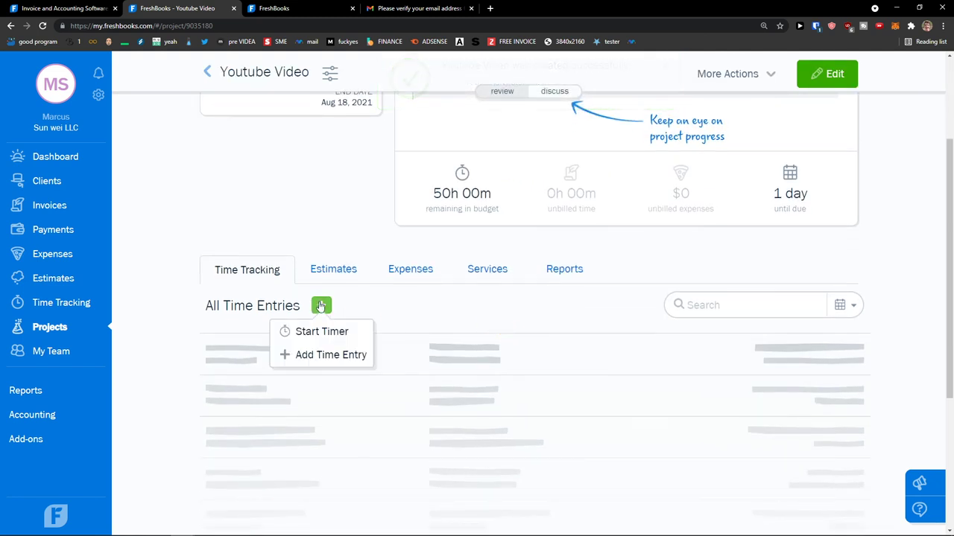
pyautogui.click(347, 351)
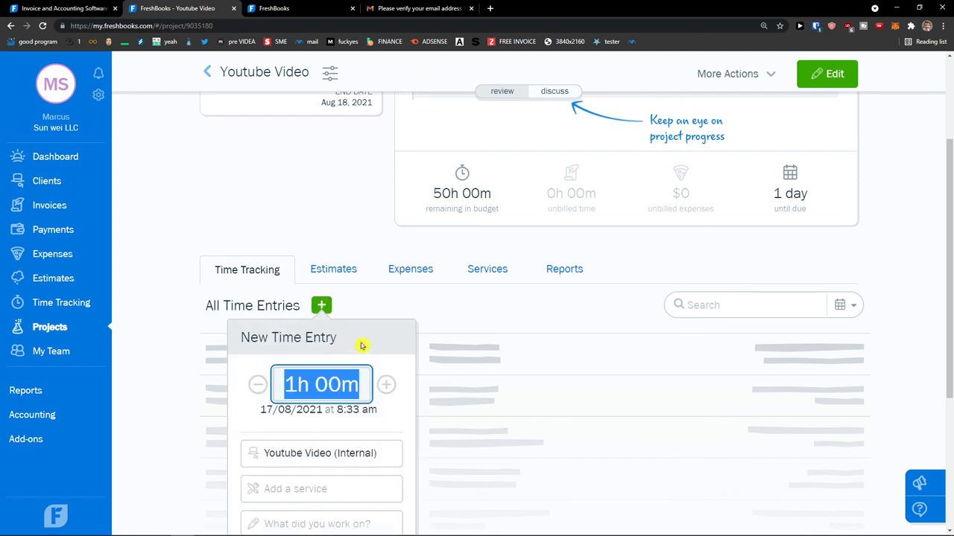
pyautogui.scroll(-1, 343, 350)
# Step: Log a 5h 00m entry under the Youtube Tutorials service
pyautogui.click(296, 335)
pyautogui.hotkey('shift', 'Left')
pyautogui.write('5')
pyautogui.scroll(-1, 326, 374)
pyautogui.click(313, 383)
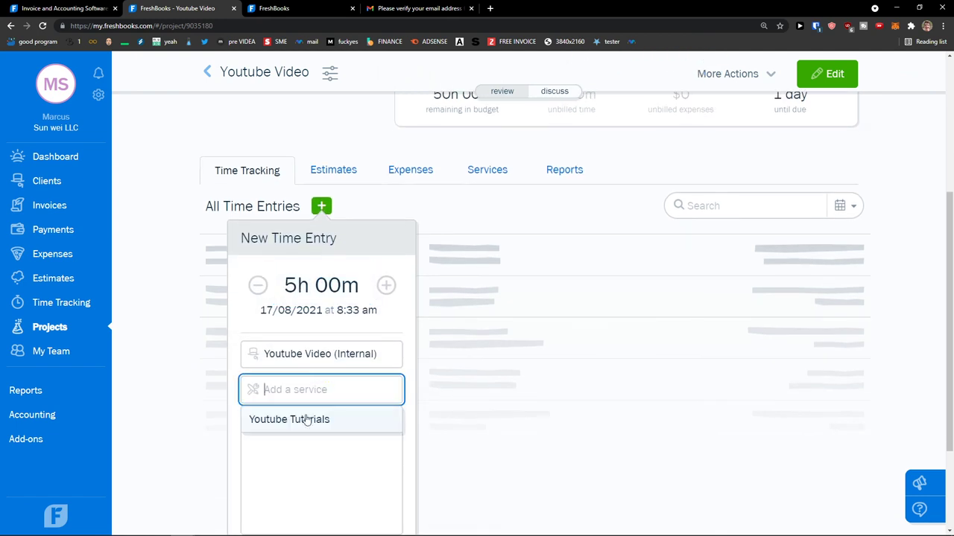
pyautogui.click(306, 421)
pyautogui.scroll(-2, 362, 439)
pyautogui.click(362, 489)
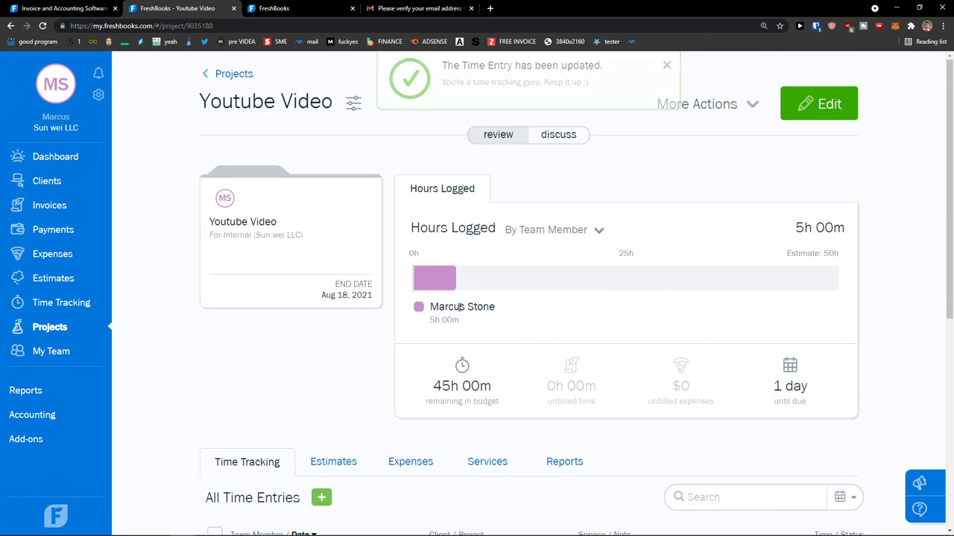
# Step: Start a timer on the Youtube Video project and expand it to view details
pyautogui.scroll(-2, 459, 306)
pyautogui.click(323, 356)
pyautogui.click(322, 381)
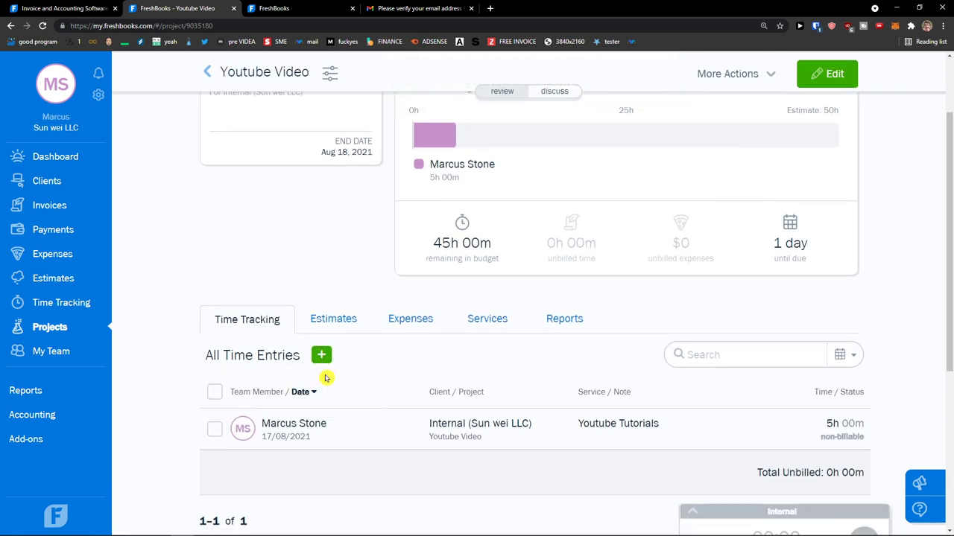
pyautogui.click(705, 483)
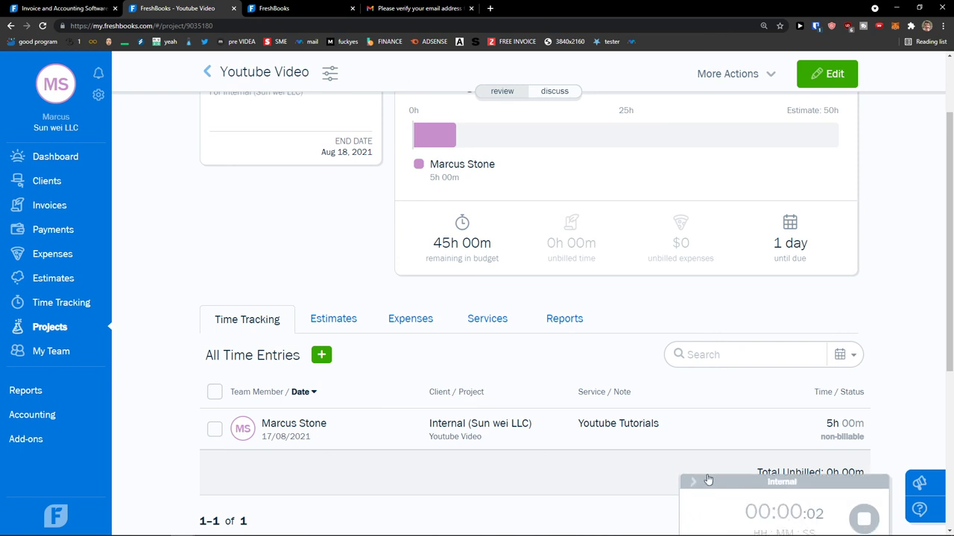
# Step: View the project's Estimates and Expenses tabs, then go to the My Team page
pyautogui.scroll(1, 607, 356)
pyautogui.scroll(1, 607, 356)
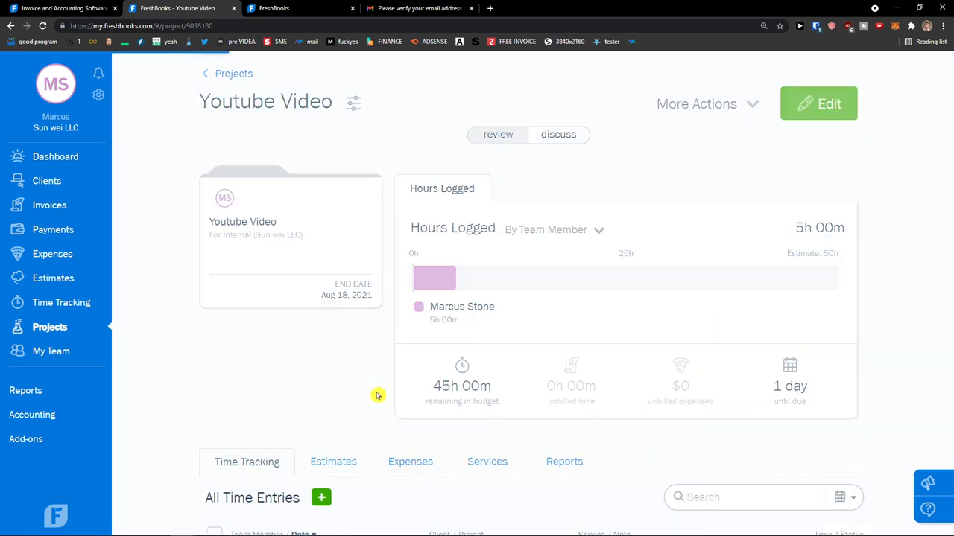
pyautogui.scroll(-2, 370, 386)
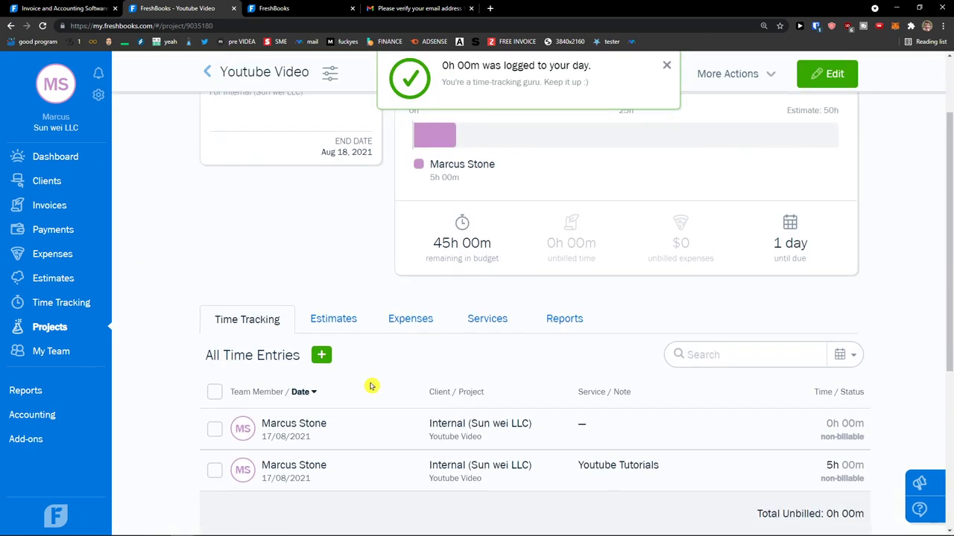
pyautogui.click(361, 320)
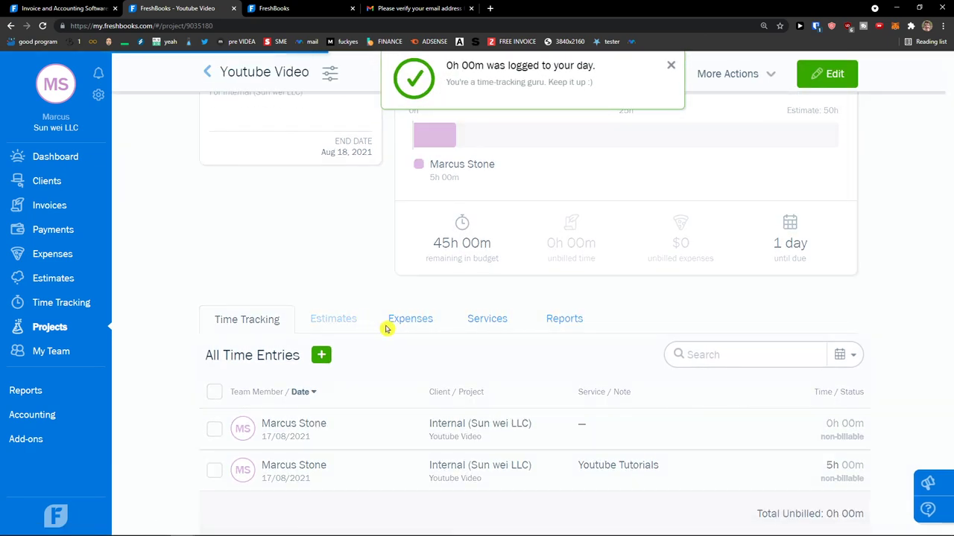
pyautogui.scroll(-3, 389, 326)
pyautogui.click(410, 277)
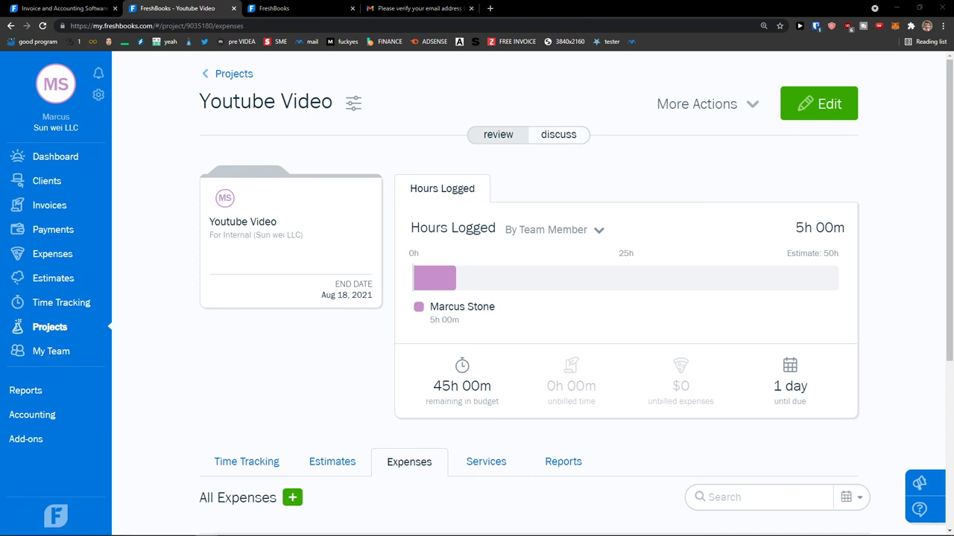
pyautogui.click(64, 353)
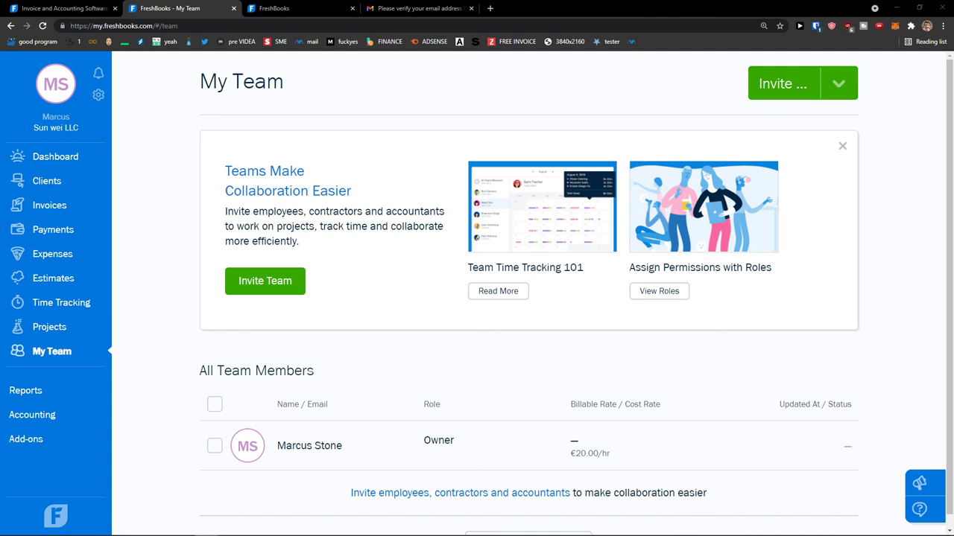
# Step: View the Admin invite form from the Invite dropdown, zoom in, then go to Reports
pyautogui.click(764, 95)
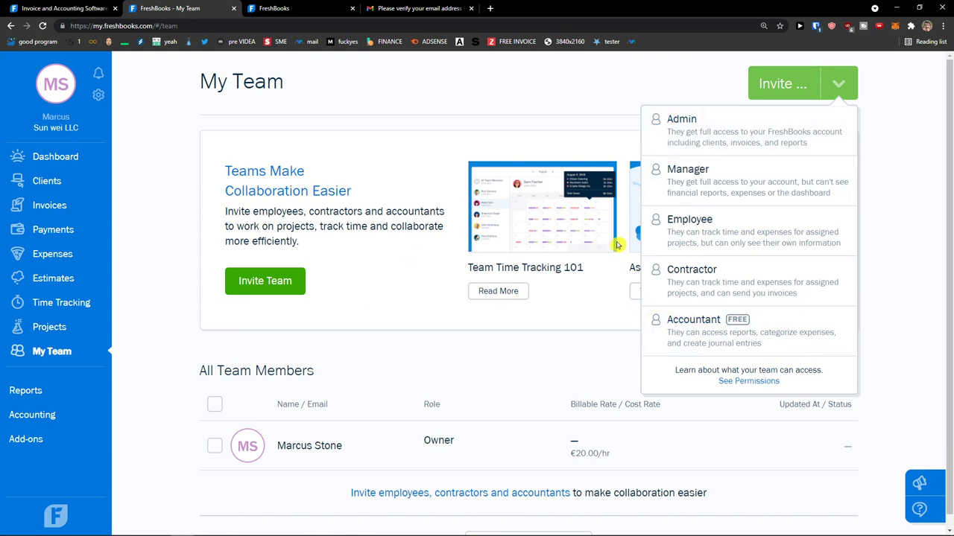
pyautogui.click(678, 123)
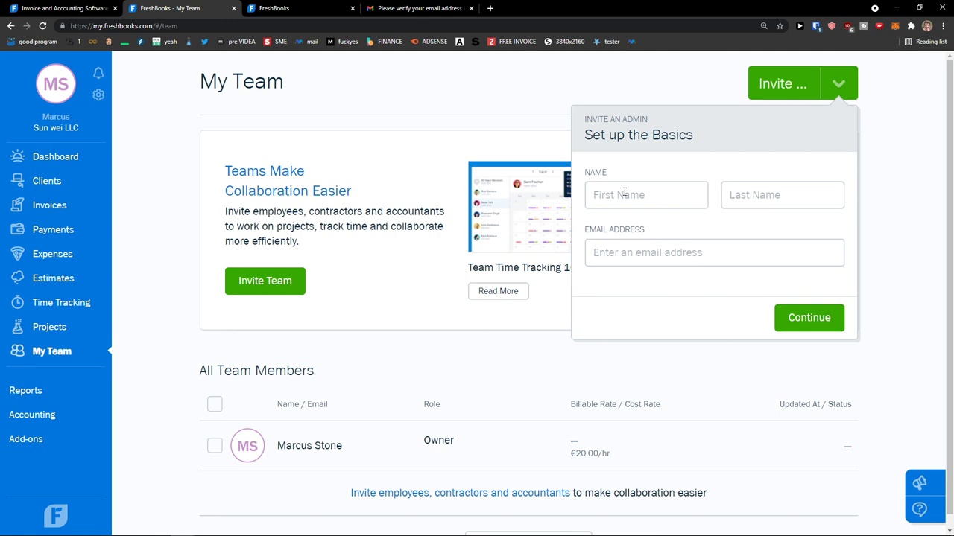
pyautogui.hotkey('ctrl', '+')
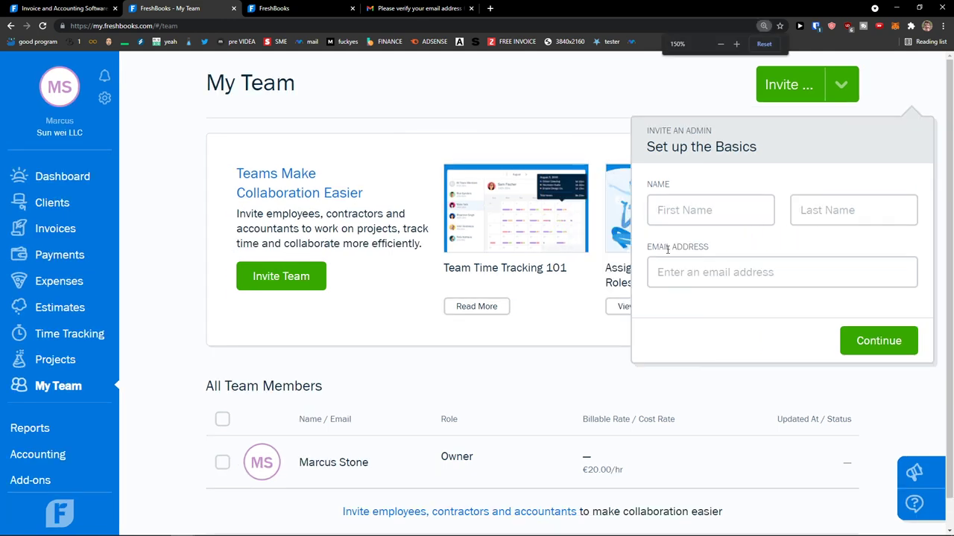
pyautogui.click(30, 422)
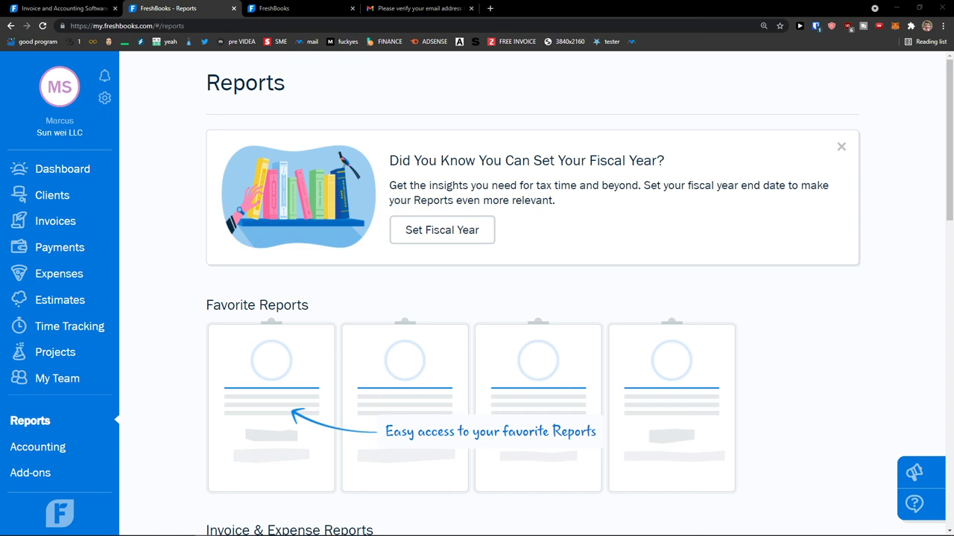
# Step: Browse the Invoice & Expense and Payments report cards and open Invoice Details
pyautogui.scroll(-2, 549, 256)
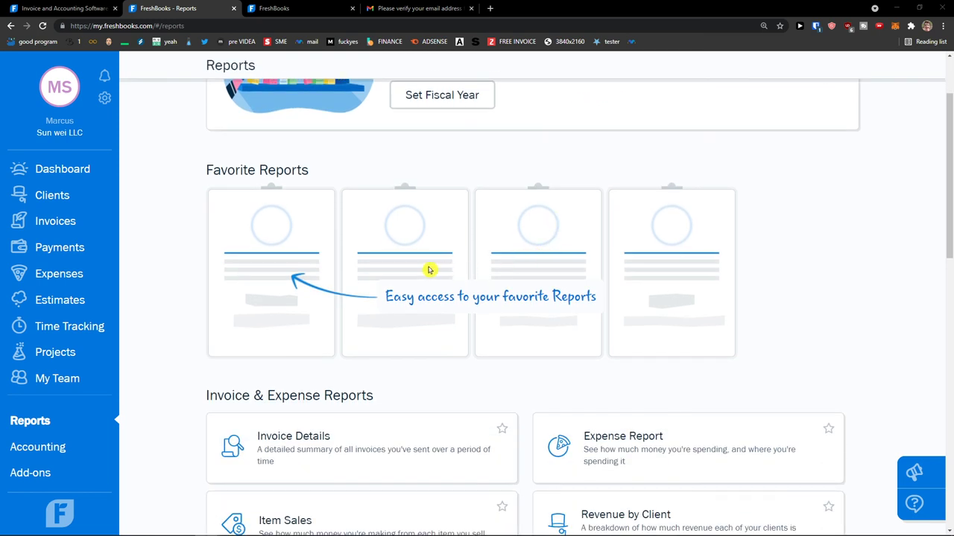
pyautogui.scroll(-3, 326, 270)
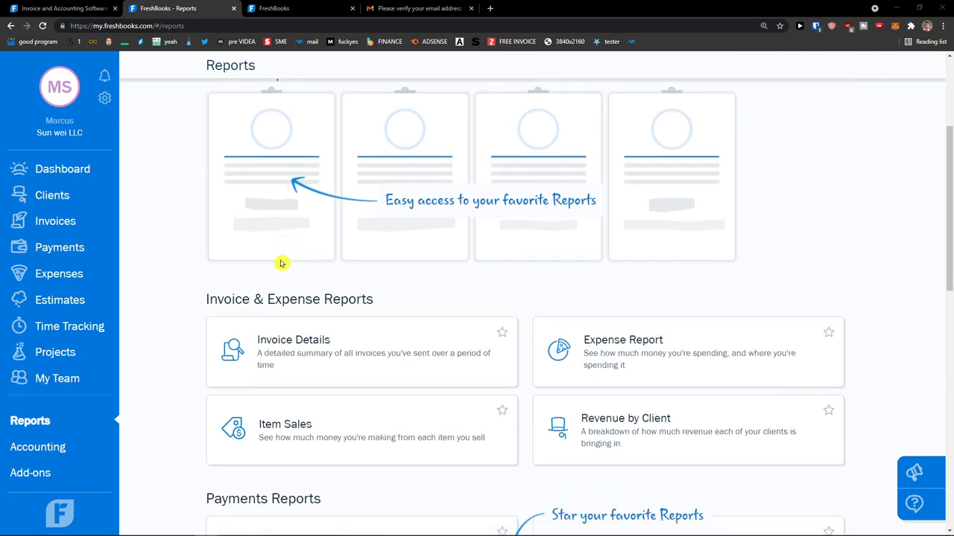
pyautogui.scroll(-1, 326, 270)
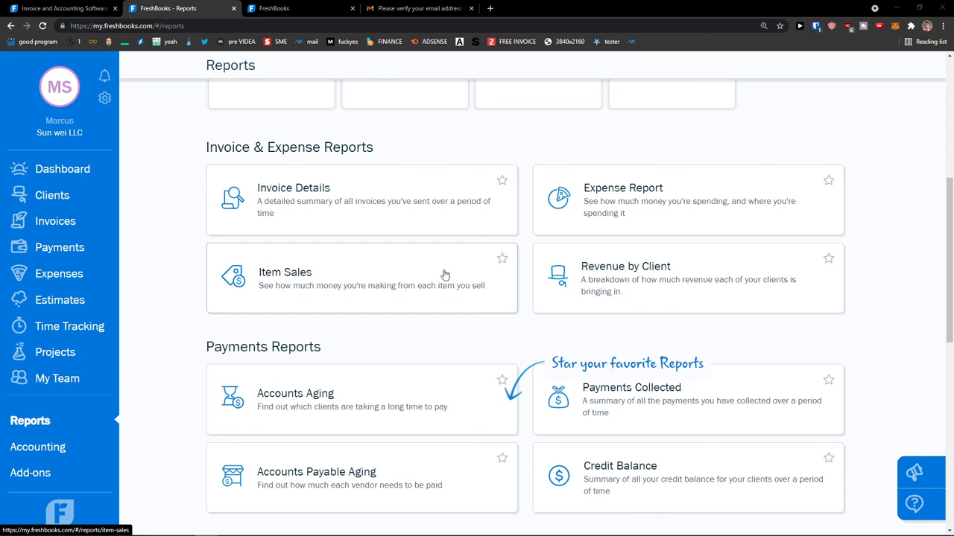
pyautogui.scroll(-1, 603, 274)
pyautogui.scroll(-1, 605, 279)
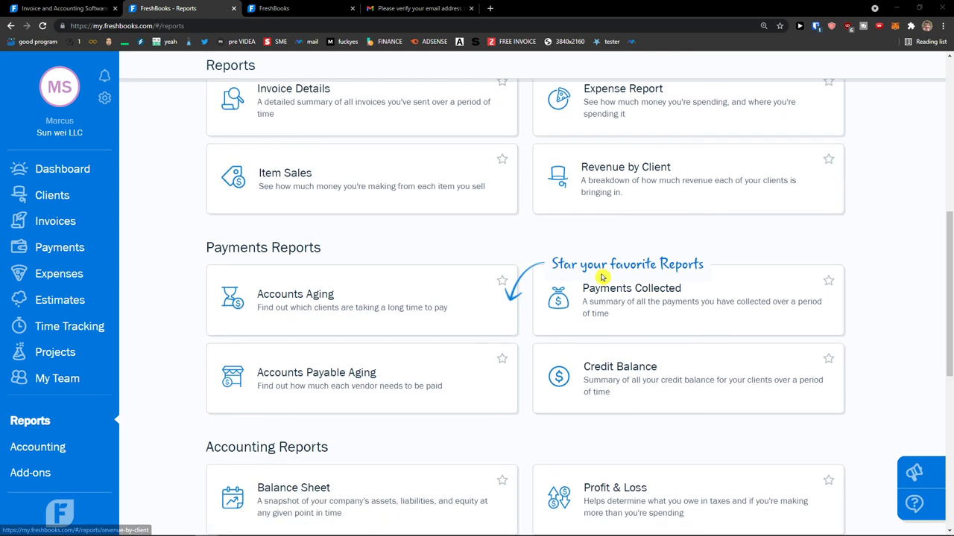
pyautogui.scroll(-1, 528, 268)
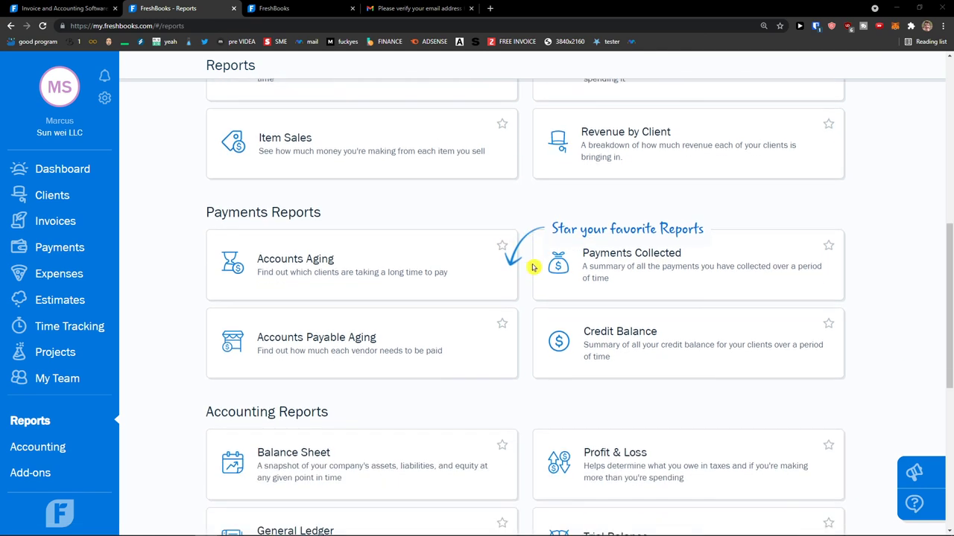
pyautogui.scroll(-3, 524, 270)
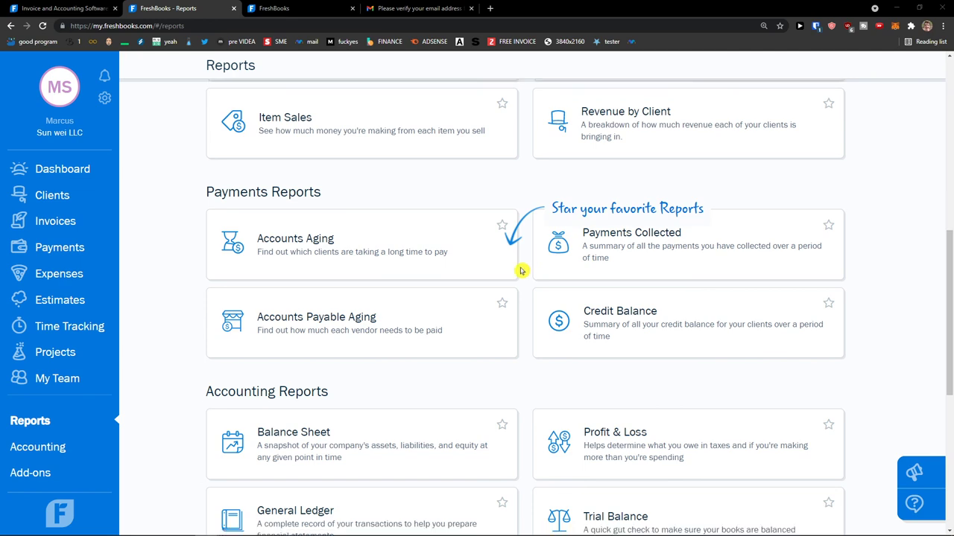
pyautogui.scroll(-1, 522, 271)
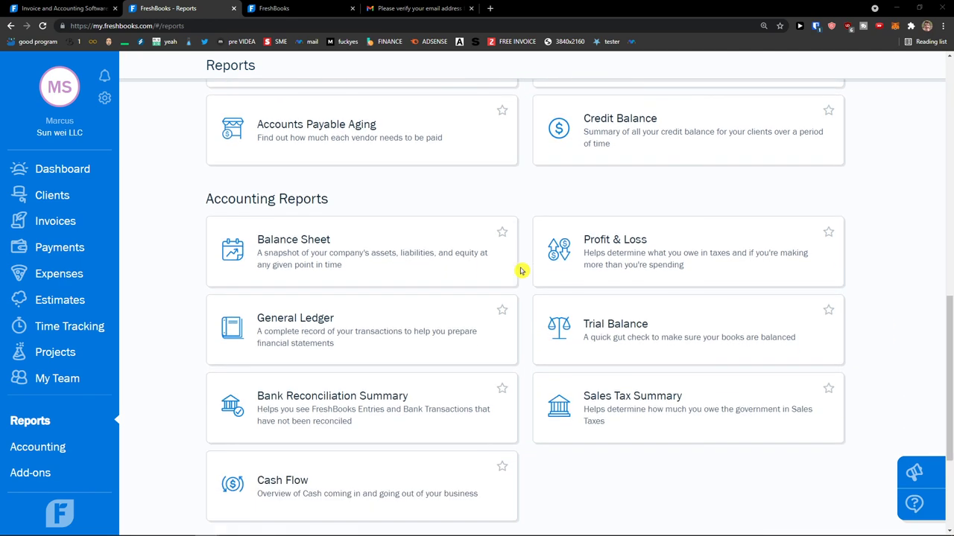
pyautogui.scroll(-2, 524, 271)
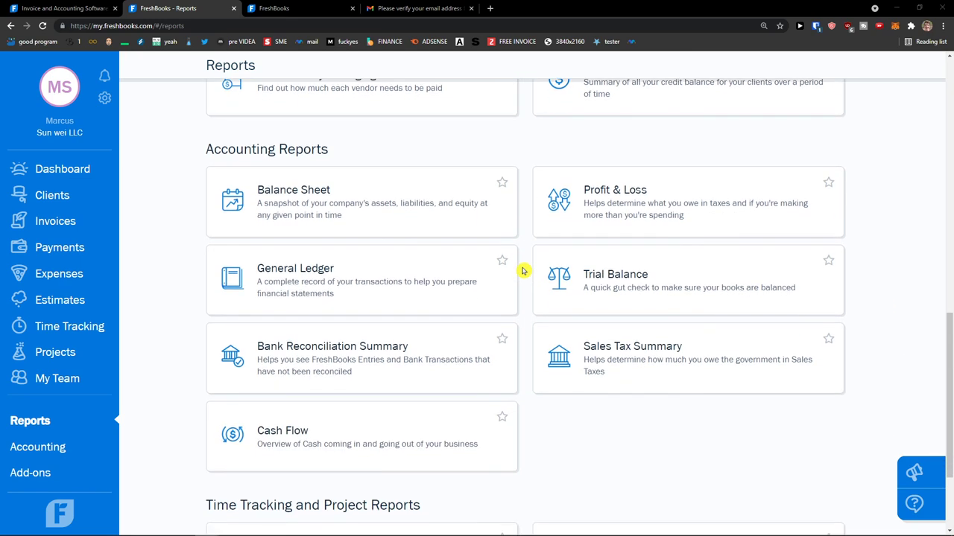
pyautogui.scroll(8, 522, 272)
pyautogui.scroll(8, 517, 273)
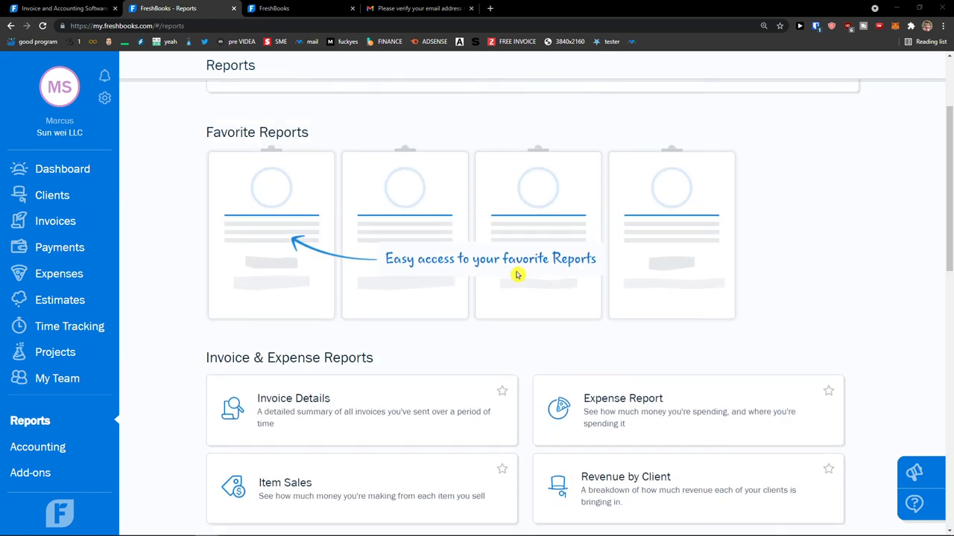
pyautogui.scroll(-7, 507, 274)
pyautogui.click(410, 265)
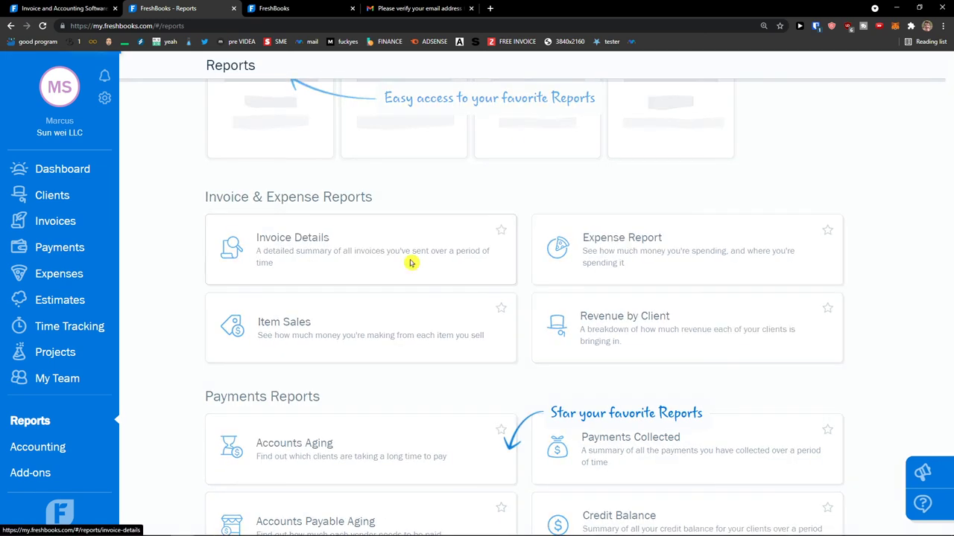
# Step: Review the 2021 Invoice Details report: invoice 0000001 for €1,000.00, paid, €0.00 due
pyautogui.scroll(-2, 411, 262)
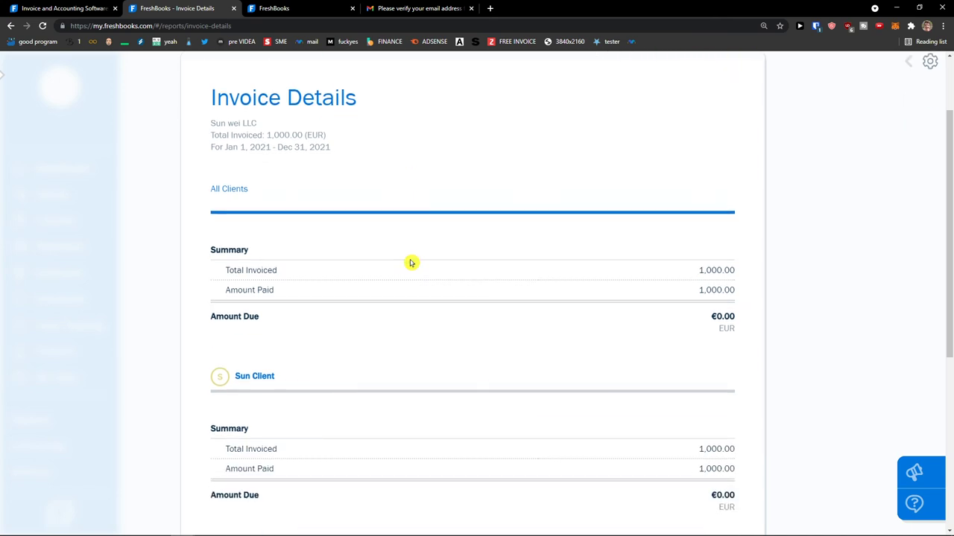
pyautogui.scroll(-5, 411, 262)
pyautogui.scroll(-2, 410, 262)
pyautogui.scroll(8, 411, 262)
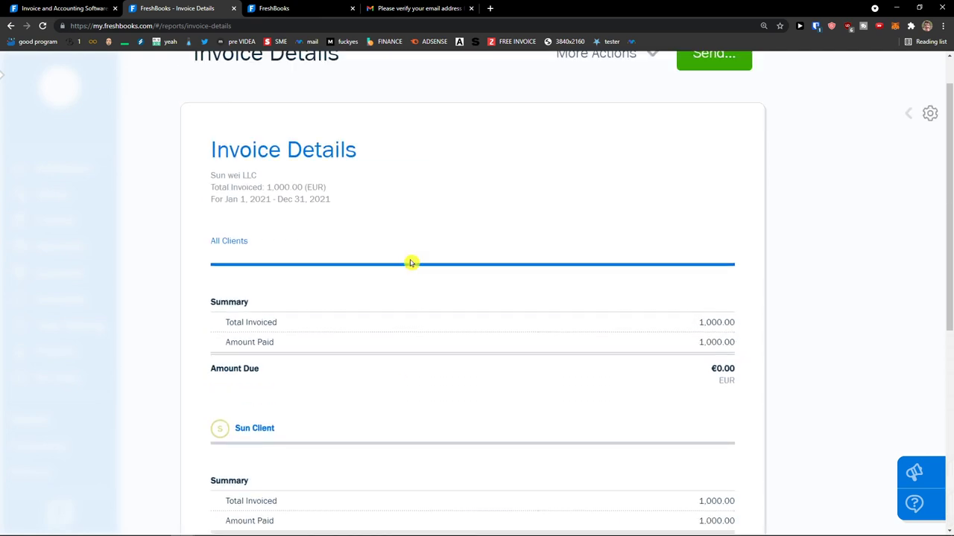
pyautogui.scroll(2, 410, 263)
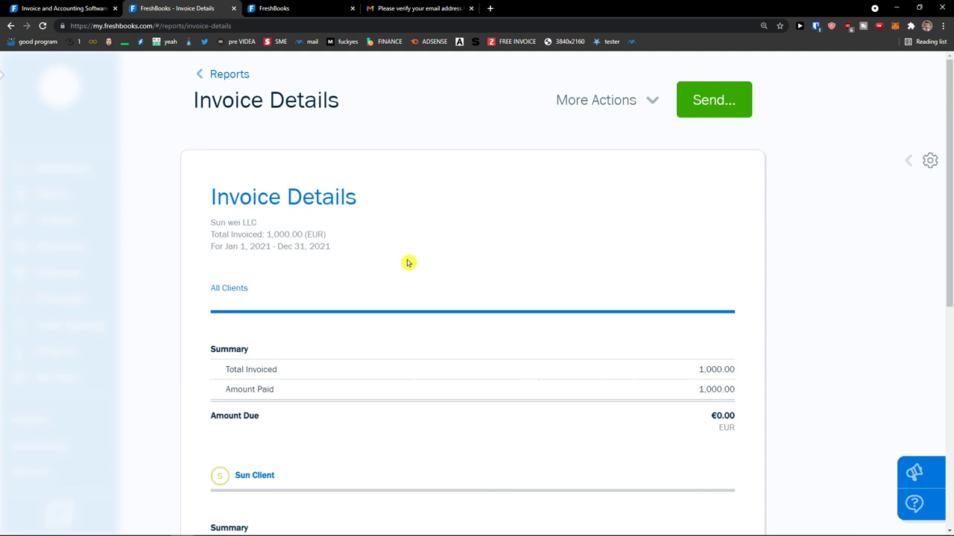
pyautogui.moveTo(773, 529)
pyautogui.click(835, 527)
pyautogui.click(835, 527)
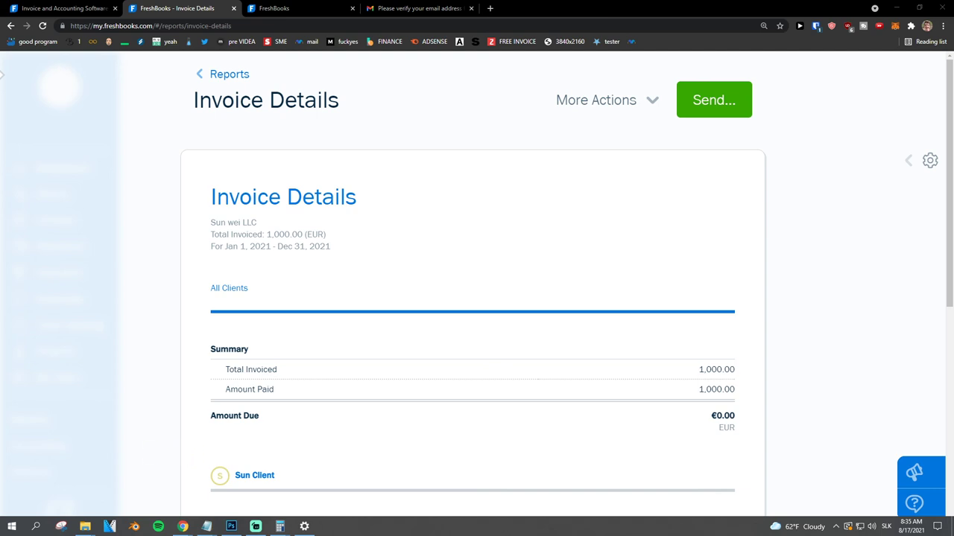